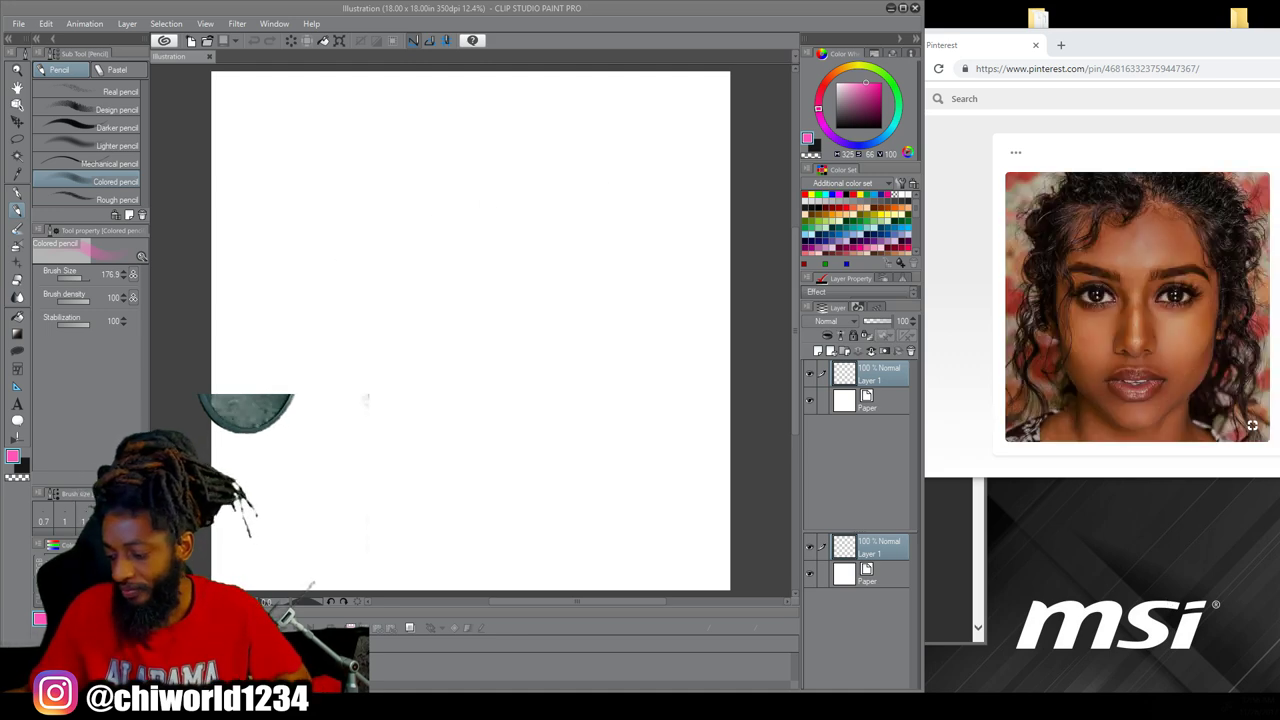
Open the pen tablet settings and check the monitor setting
{"action": "left_click", "coordinate": [1119, 705]}
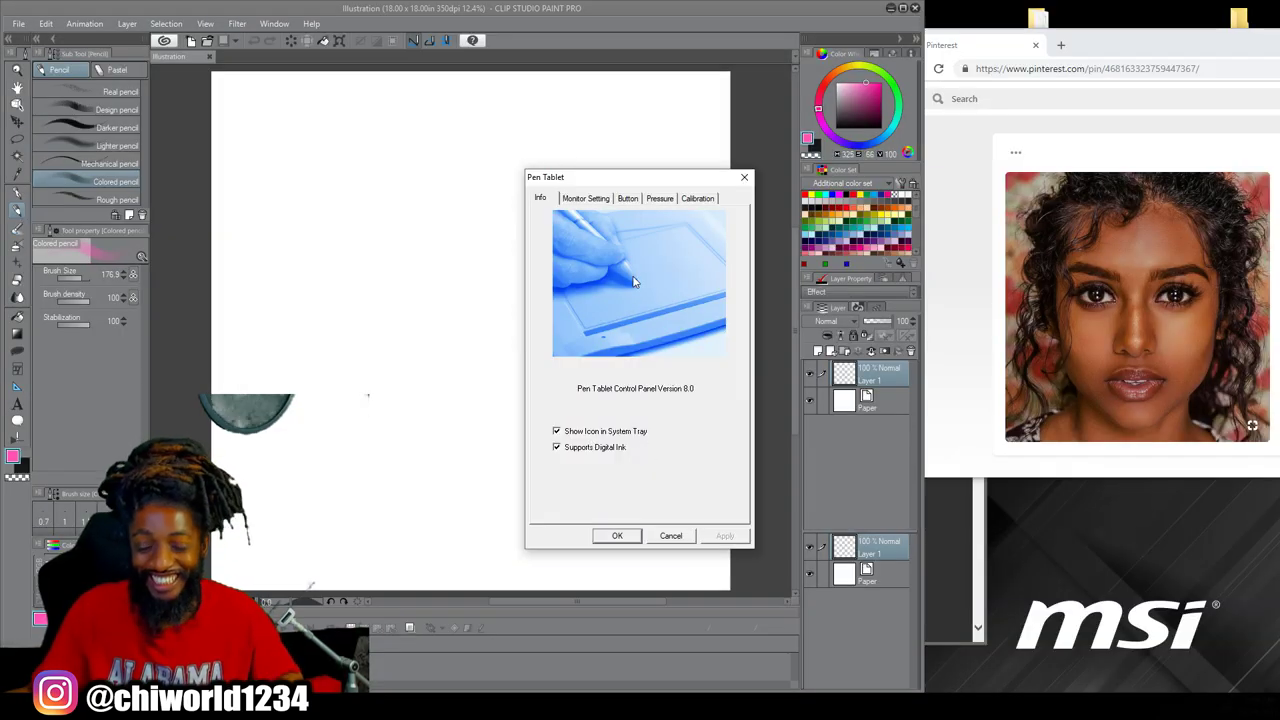
{"action": "left_click", "coordinate": [600, 199]}
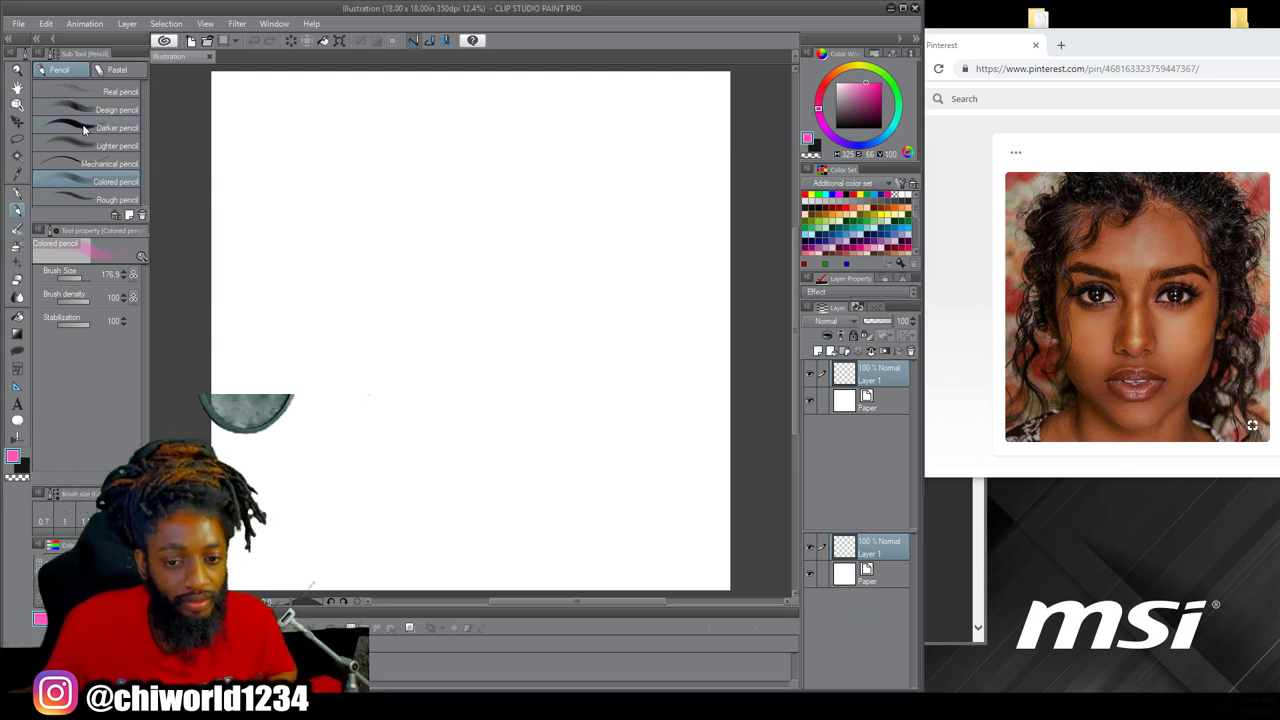
Select the Darker pencil, undoing the trial strokes made with it, and set its stabilization to 8
{"action": "left_click", "coordinate": [95, 127]}
{"action": "mouse_move", "coordinate": [540, 288]}
{"action": "left_mouse_down"}
{"action": "mouse_move", "coordinate": [534, 388]}
{"action": "mouse_move", "coordinate": [524, 350]}
{"action": "left_mouse_up"}
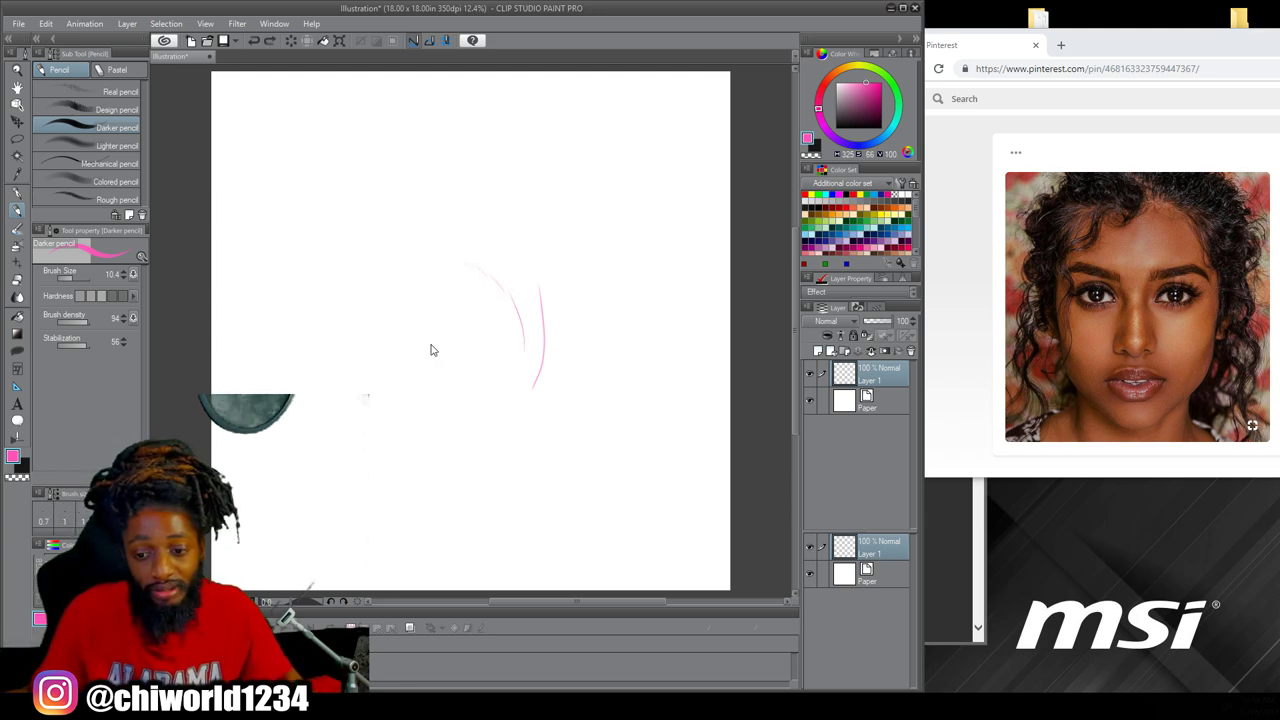
{"action": "key", "text": "ctrl+z"}
{"action": "key", "text": "ctrl+z"}
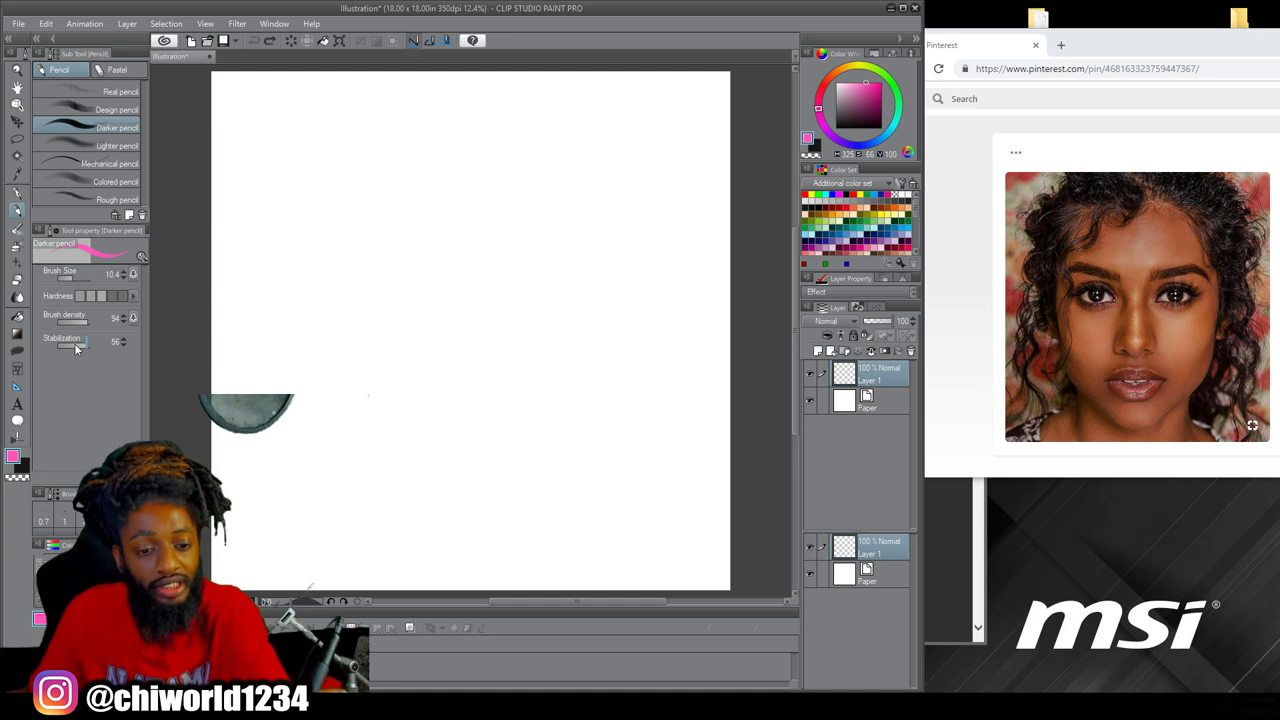
{"action": "left_click", "coordinate": [75, 346]}
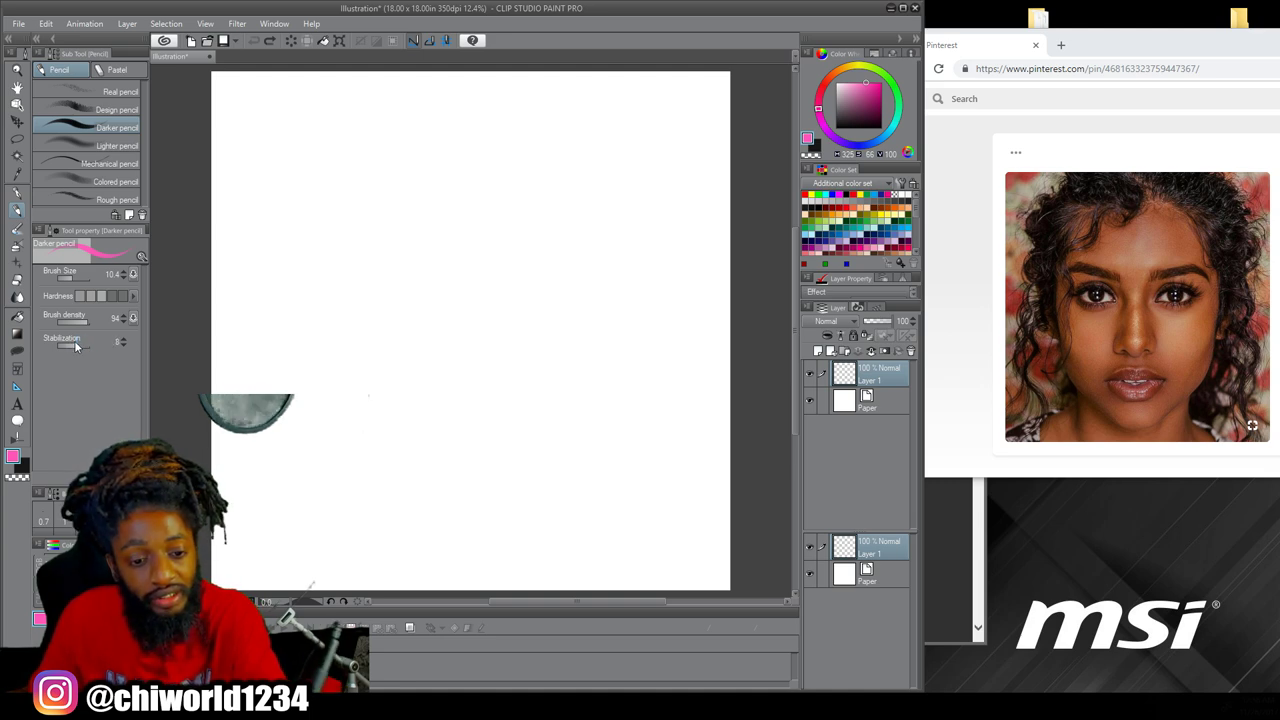
Set the pencil's brush size to 265 and draw a short pink stroke marking the chin near the bottom of the canvas
{"action": "left_click_drag", "start_coordinate": [78, 277], "coordinate": [83, 278]}
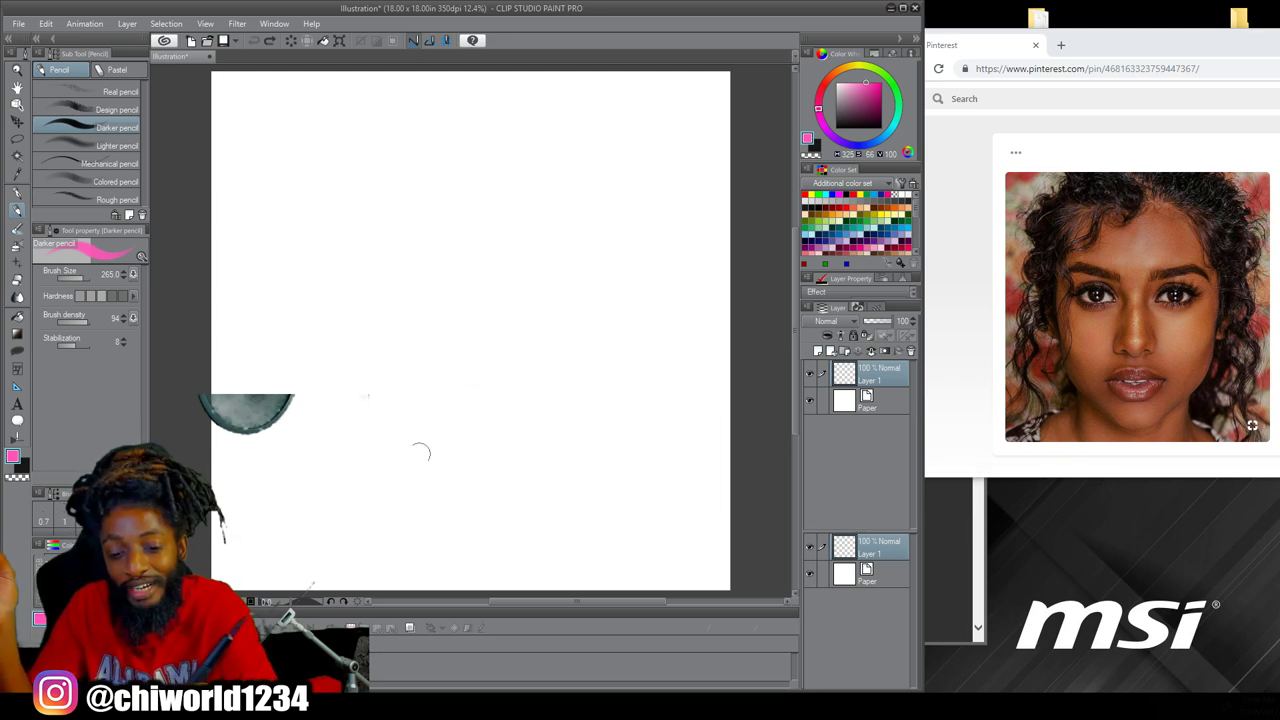
{"action": "left_click_drag", "start_coordinate": [404, 528], "coordinate": [467, 532]}
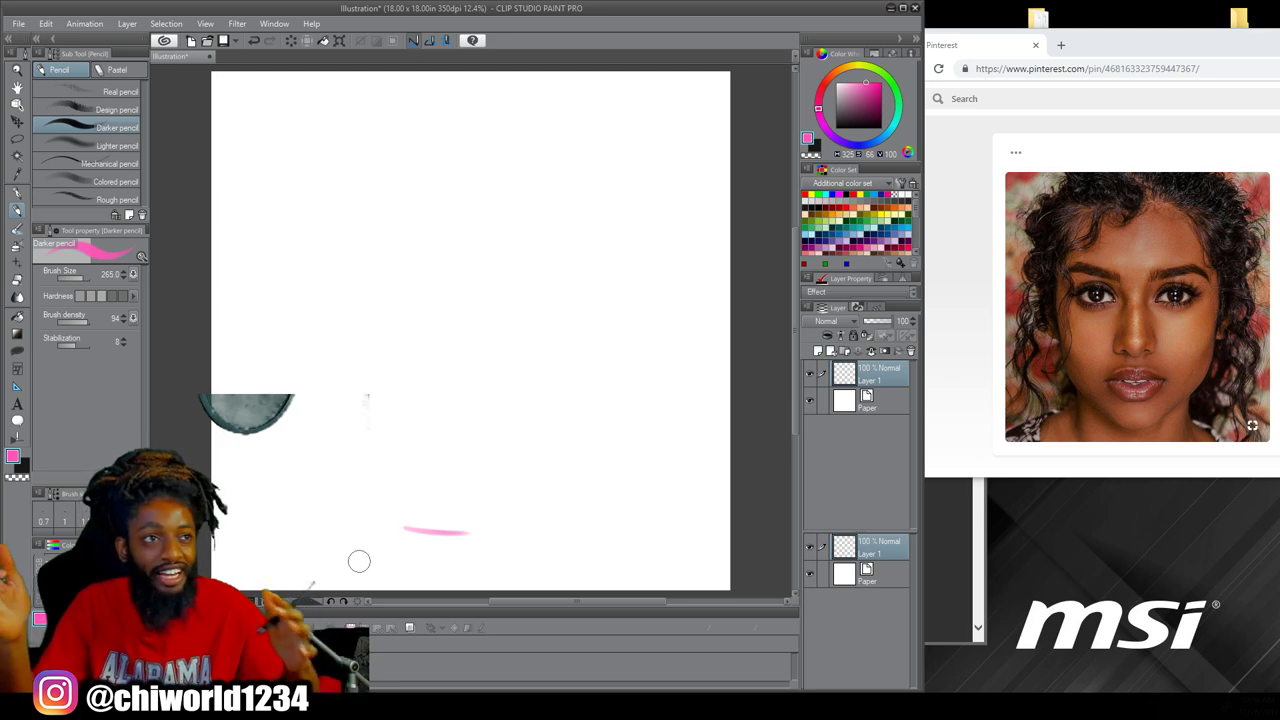
With the brush size reduced to 43, sketch the right jawline and right side of the head up to the crown
{"action": "left_click", "coordinate": [78, 281]}
{"action": "left_click_drag", "start_coordinate": [78, 278], "coordinate": [79, 279]}
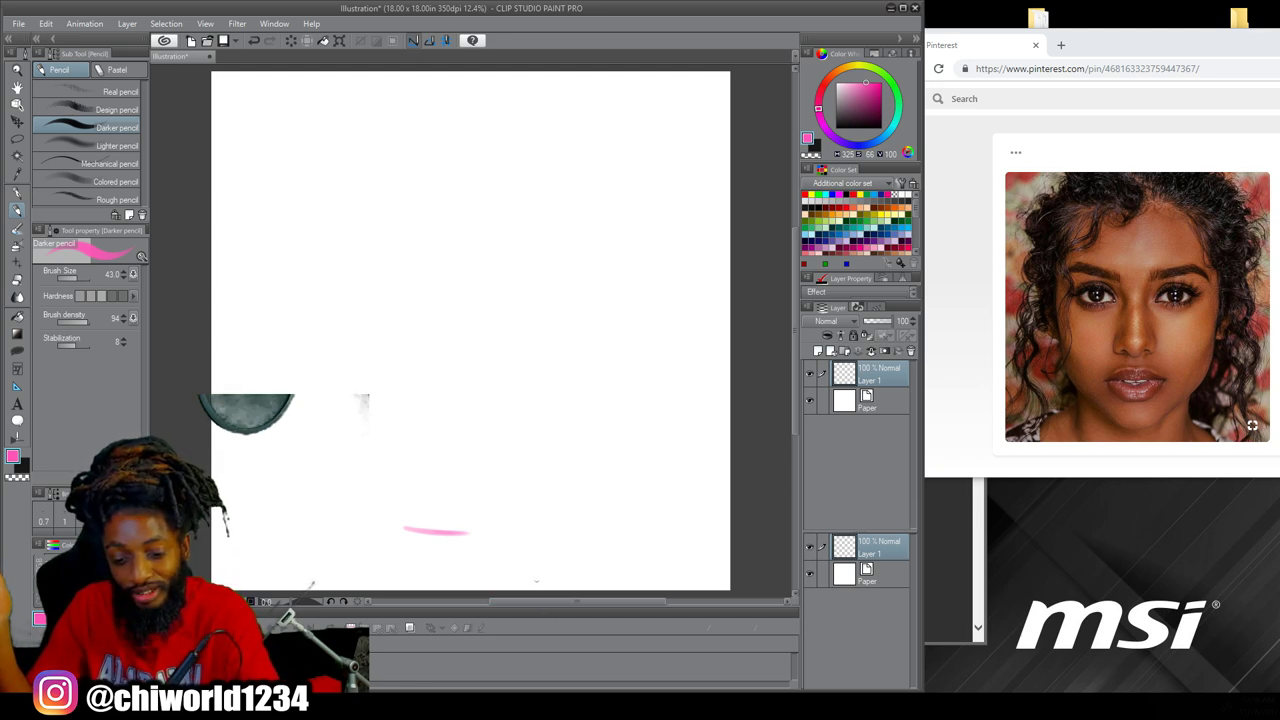
{"action": "left_click_drag", "start_coordinate": [532, 518], "coordinate": [552, 494]}
{"action": "mouse_move", "coordinate": [496, 536]}
{"action": "left_mouse_down"}
{"action": "mouse_move", "coordinate": [603, 424]}
{"action": "mouse_move", "coordinate": [587, 416]}
{"action": "mouse_move", "coordinate": [606, 284]}
{"action": "left_mouse_up"}
{"action": "left_click_drag", "start_coordinate": [596, 404], "coordinate": [608, 188]}
{"action": "left_click_drag", "start_coordinate": [604, 350], "coordinate": [608, 160]}
{"action": "mouse_move", "coordinate": [614, 274]}
{"action": "left_mouse_down"}
{"action": "mouse_move", "coordinate": [610, 218]}
{"action": "mouse_move", "coordinate": [554, 92]}
{"action": "left_mouse_up"}
Sketch the left side of the head from the crown to the jaw and close the outline under the chin
{"action": "mouse_move", "coordinate": [380, 78]}
{"action": "left_mouse_down"}
{"action": "mouse_move", "coordinate": [337, 91]}
{"action": "mouse_move", "coordinate": [312, 125]}
{"action": "mouse_move", "coordinate": [296, 210]}
{"action": "mouse_move", "coordinate": [304, 322]}
{"action": "left_mouse_up"}
{"action": "left_click_drag", "start_coordinate": [302, 248], "coordinate": [312, 352]}
{"action": "mouse_move", "coordinate": [306, 298]}
{"action": "left_mouse_down"}
{"action": "mouse_move", "coordinate": [333, 440]}
{"action": "mouse_move", "coordinate": [396, 520]}
{"action": "left_mouse_up"}
{"action": "left_click_drag", "start_coordinate": [356, 474], "coordinate": [412, 528]}
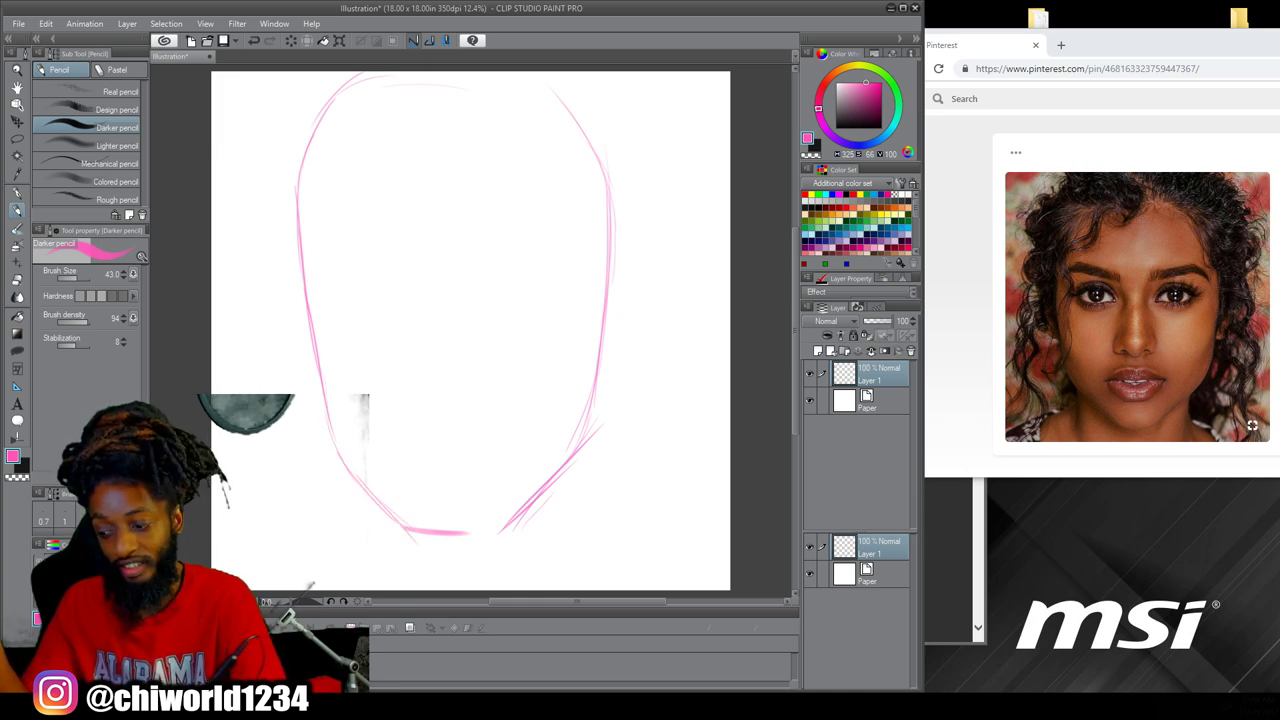
{"action": "left_click_drag", "start_coordinate": [510, 515], "coordinate": [430, 545]}
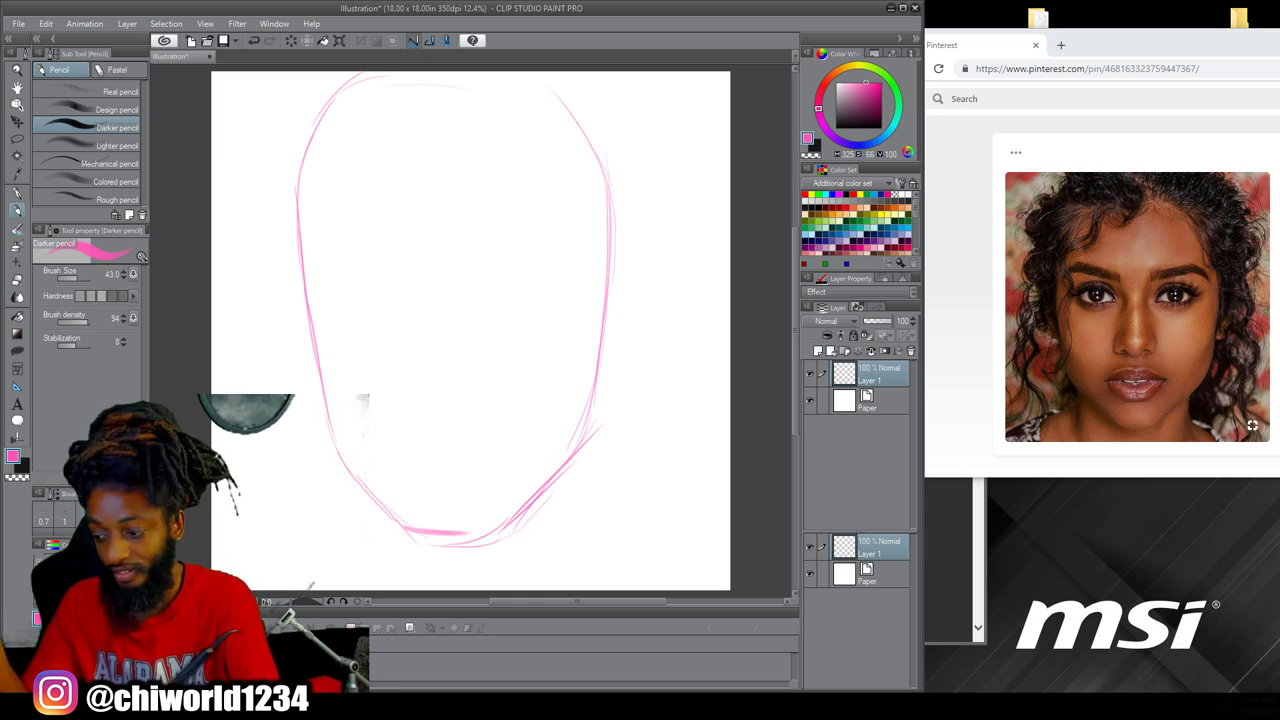
Sketch both sides of the neck below the jaw and slope the shoulder lines outward from it
{"action": "left_click_drag", "start_coordinate": [550, 486], "coordinate": [556, 528]}
{"action": "left_click_drag", "start_coordinate": [554, 498], "coordinate": [556, 564]}
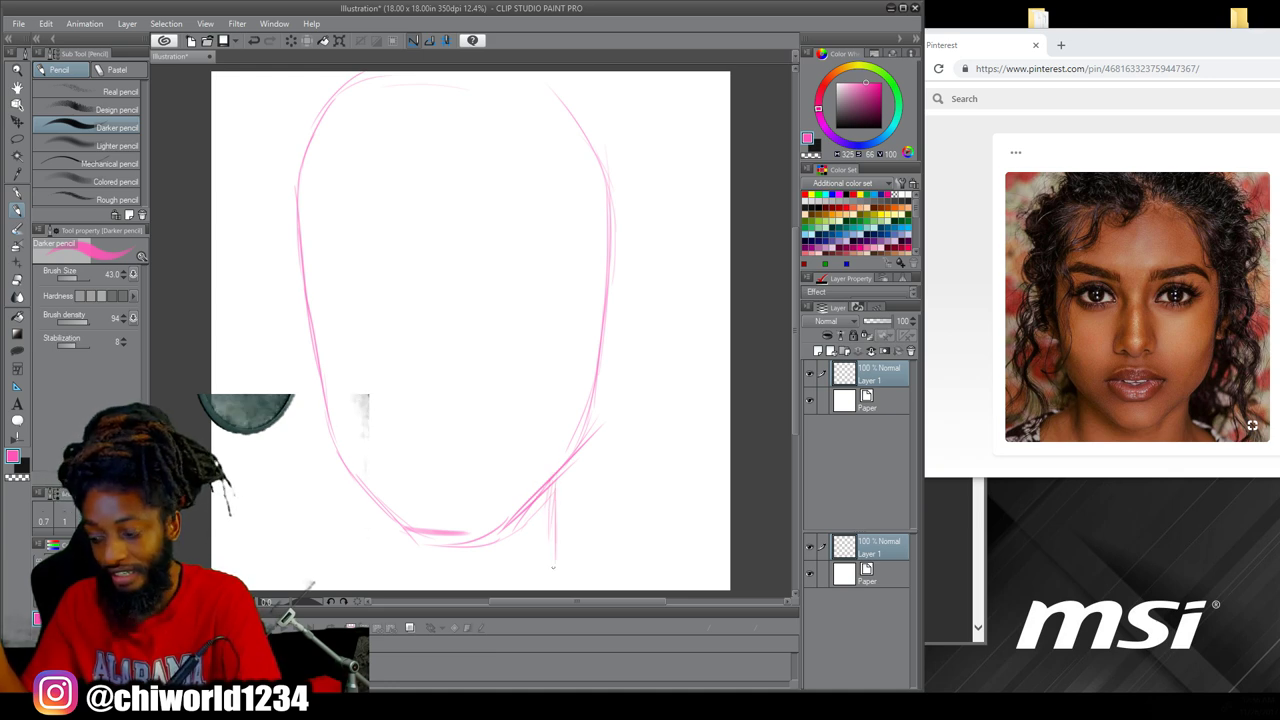
{"action": "left_click_drag", "start_coordinate": [368, 498], "coordinate": [361, 562]}
{"action": "left_click_drag", "start_coordinate": [362, 518], "coordinate": [312, 555]}
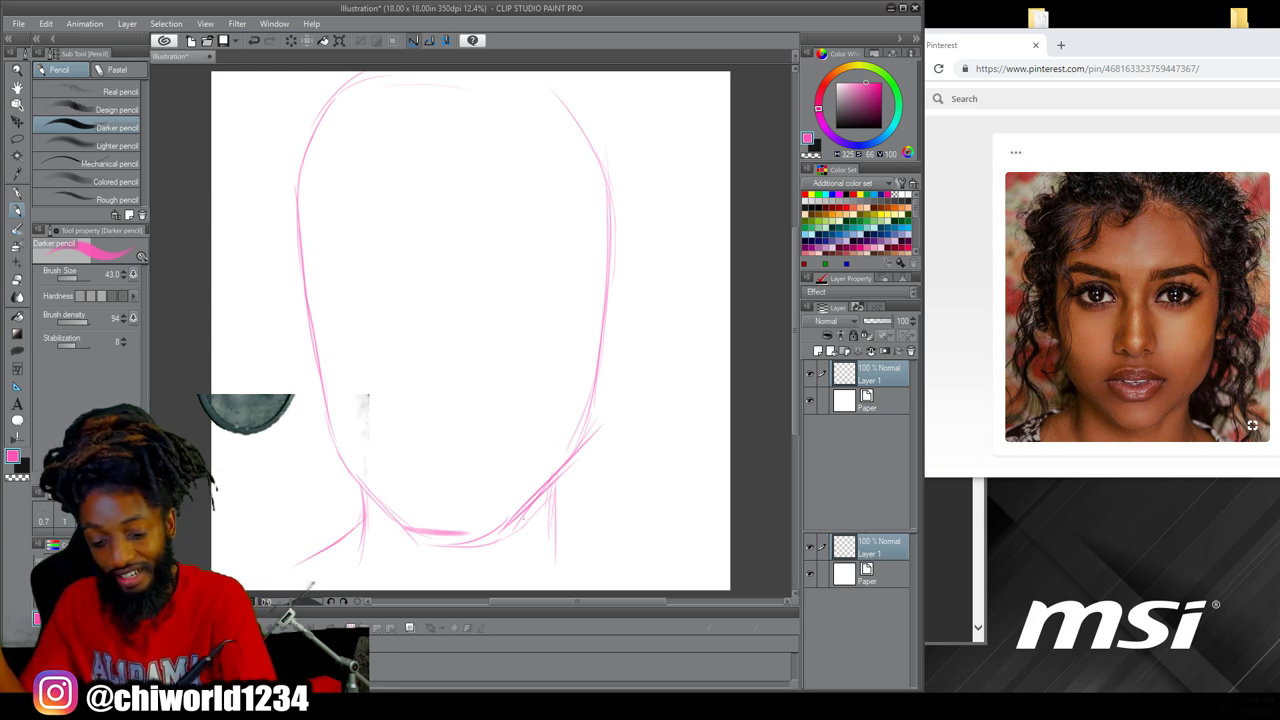
{"action": "mouse_move", "coordinate": [560, 531]}
{"action": "left_mouse_down"}
{"action": "mouse_move", "coordinate": [602, 548]}
{"action": "mouse_move", "coordinate": [628, 586]}
{"action": "left_mouse_up"}
{"action": "left_click_drag", "start_coordinate": [556, 516], "coordinate": [688, 578]}
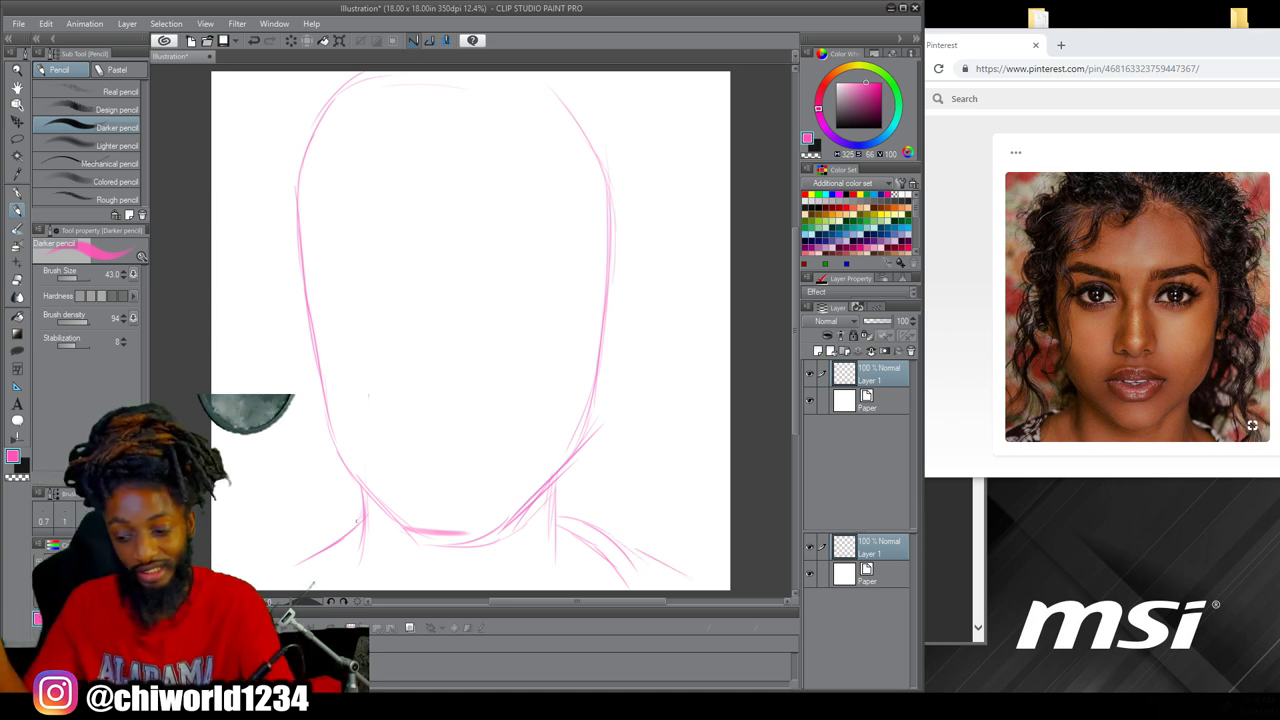
{"action": "left_click_drag", "start_coordinate": [354, 530], "coordinate": [262, 555]}
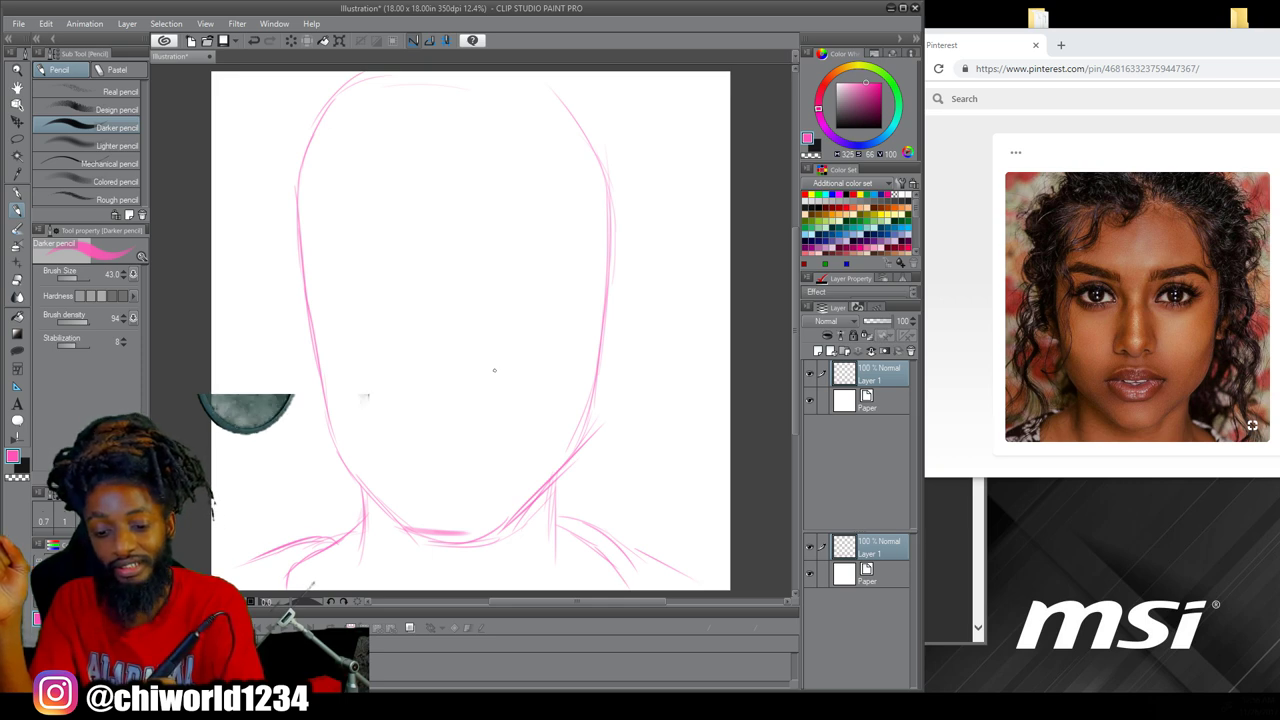
Undo the trial nose curve and sketch cheek contours just inside both sides of the face
{"action": "left_click_drag", "start_coordinate": [496, 376], "coordinate": [492, 391]}
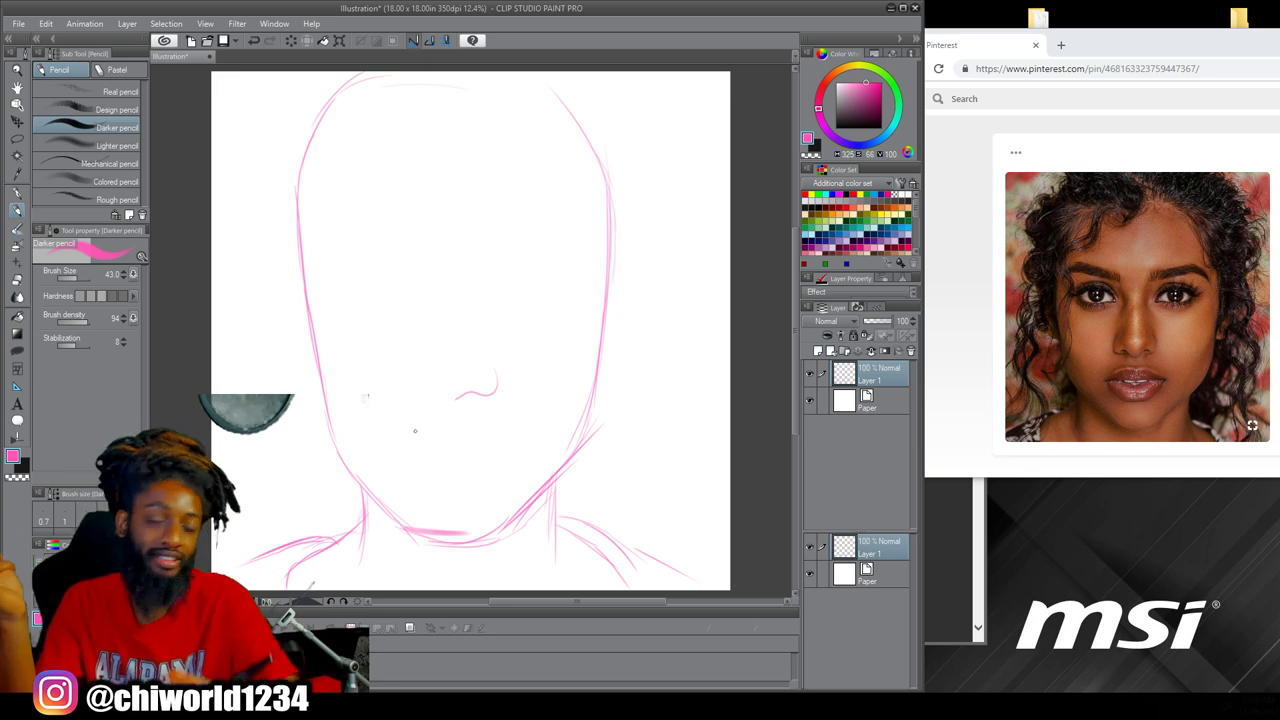
{"action": "key", "text": "ctrl+z"}
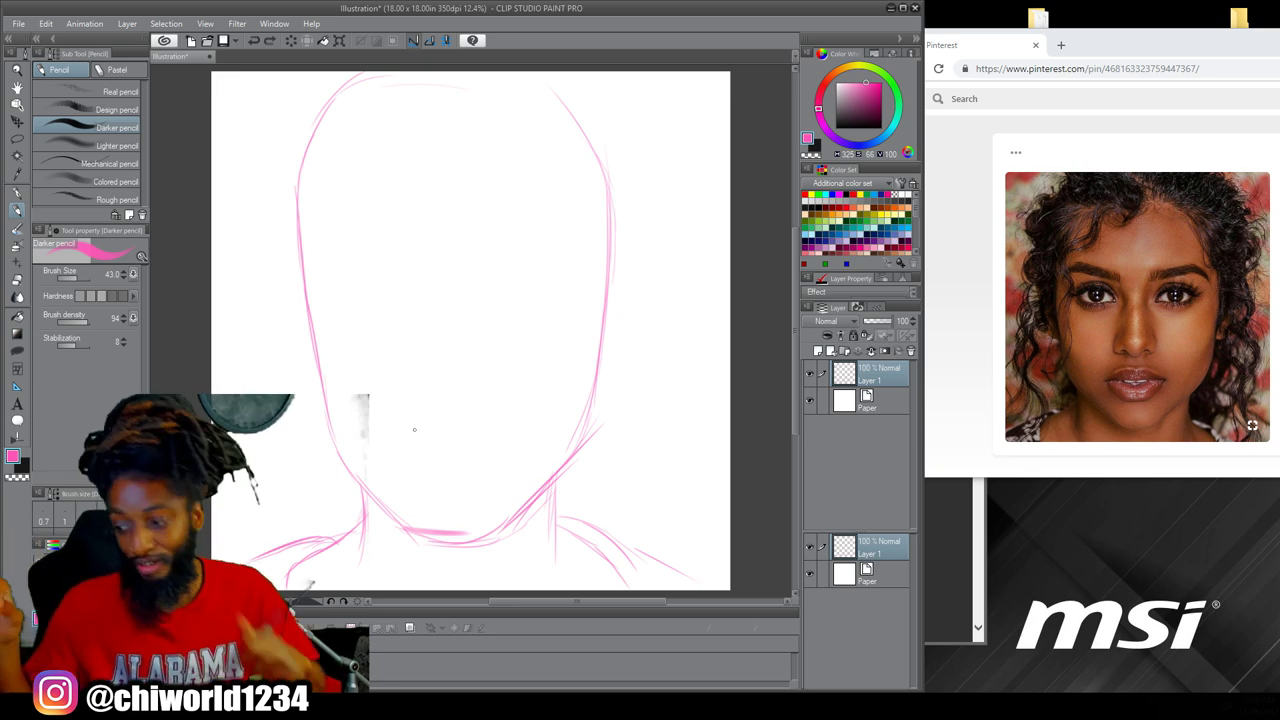
{"action": "mouse_move", "coordinate": [597, 239]}
{"action": "left_mouse_down"}
{"action": "mouse_move", "coordinate": [603, 344]}
{"action": "mouse_move", "coordinate": [563, 418]}
{"action": "left_mouse_up"}
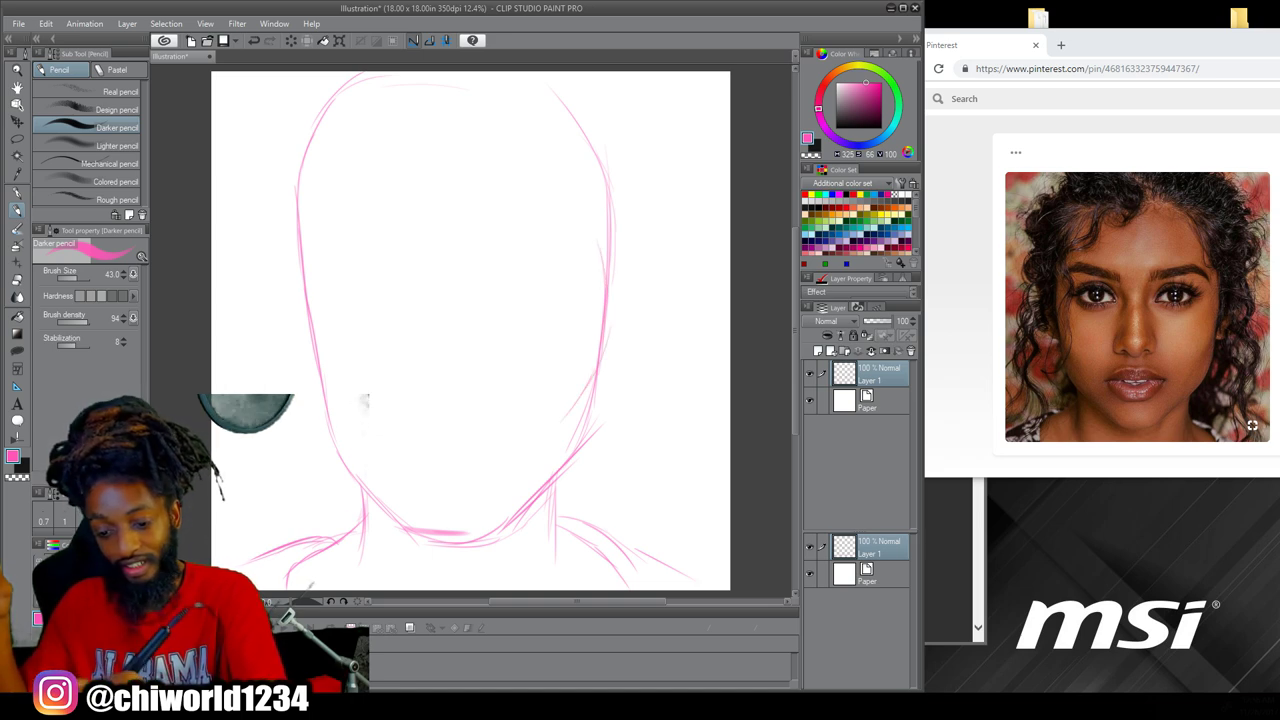
{"action": "left_click_drag", "start_coordinate": [311, 350], "coordinate": [321, 272]}
Sketch the brow line across the face, arching it down toward the left side of the head
{"action": "mouse_move", "coordinate": [580, 236]}
{"action": "left_mouse_down"}
{"action": "mouse_move", "coordinate": [603, 274]}
{"action": "mouse_move", "coordinate": [578, 242]}
{"action": "mouse_move", "coordinate": [415, 238]}
{"action": "left_mouse_up"}
{"action": "mouse_move", "coordinate": [509, 242]}
{"action": "left_mouse_down"}
{"action": "mouse_move", "coordinate": [416, 244]}
{"action": "mouse_move", "coordinate": [427, 248]}
{"action": "left_mouse_up"}
{"action": "left_click_drag", "start_coordinate": [362, 220], "coordinate": [428, 247]}
{"action": "left_click_drag", "start_coordinate": [360, 224], "coordinate": [305, 262]}
{"action": "left_click_drag", "start_coordinate": [548, 234], "coordinate": [410, 240]}
{"action": "left_click_drag", "start_coordinate": [504, 238], "coordinate": [414, 240]}
Sketch slanted lines from the brows toward the nose bridge and light upper eye lines on both sides
{"action": "left_click_drag", "start_coordinate": [506, 244], "coordinate": [479, 267]}
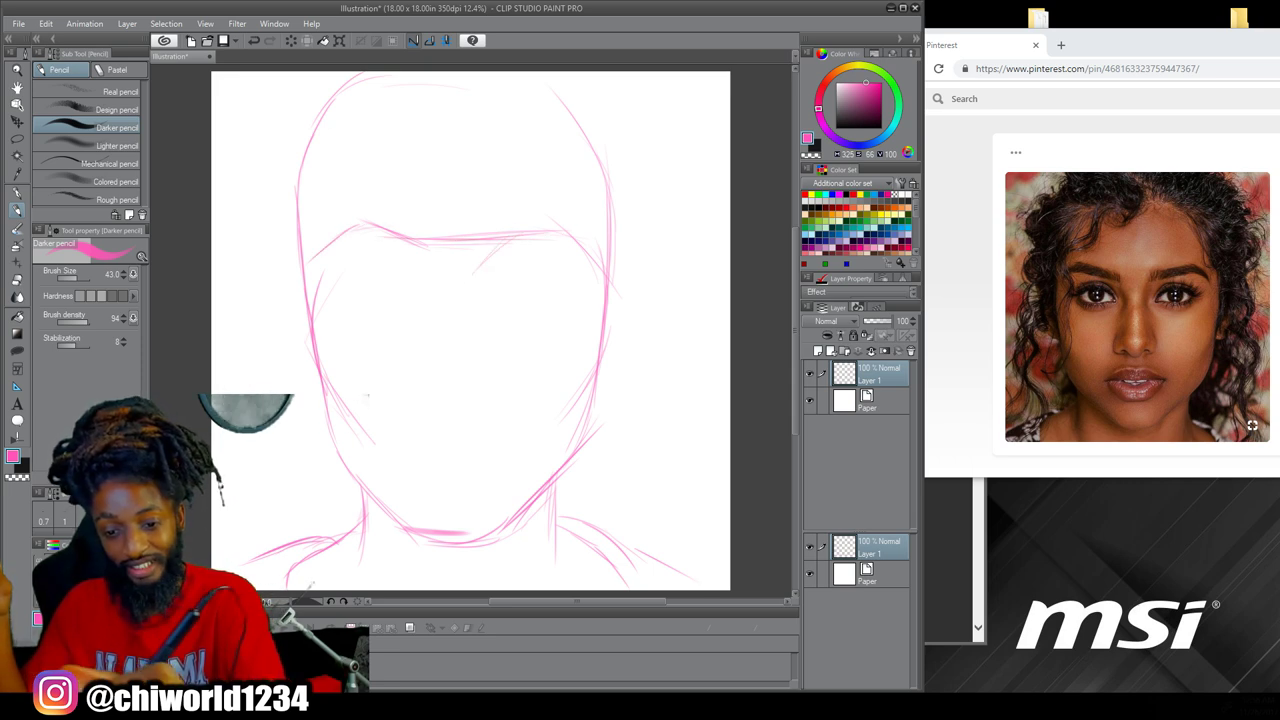
{"action": "left_click_drag", "start_coordinate": [400, 243], "coordinate": [440, 280]}
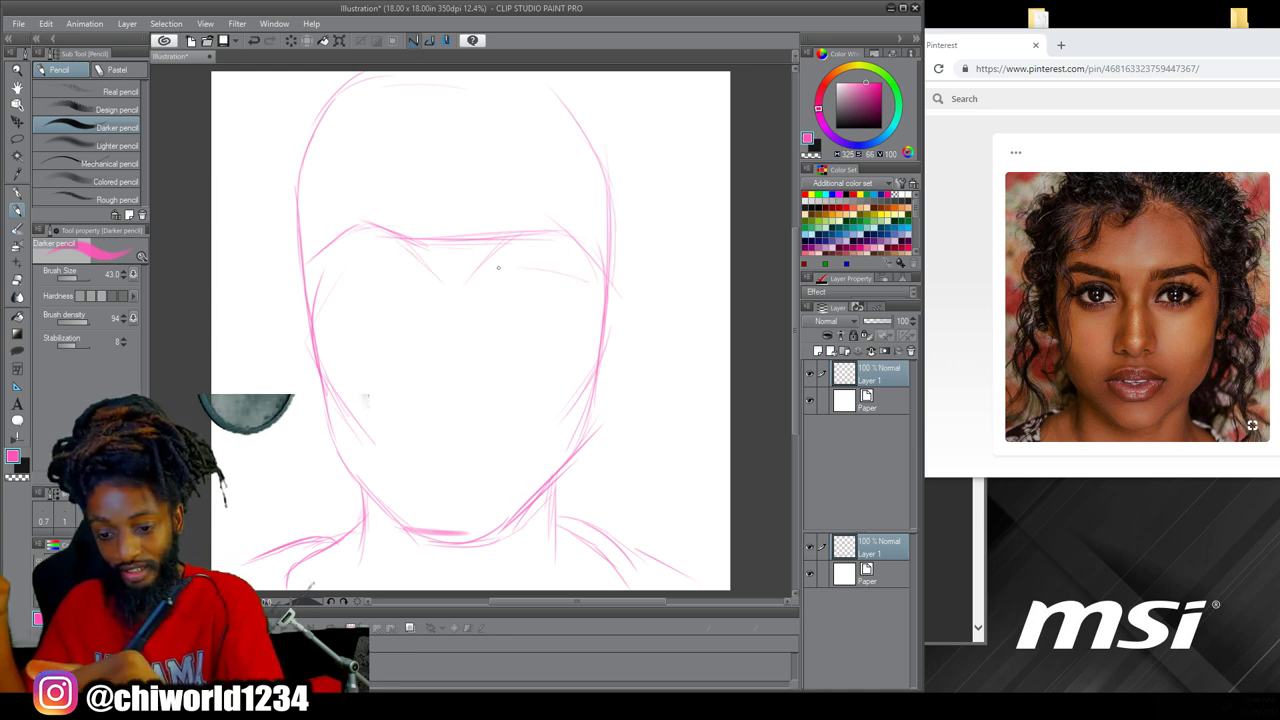
{"action": "left_click_drag", "start_coordinate": [426, 266], "coordinate": [374, 266]}
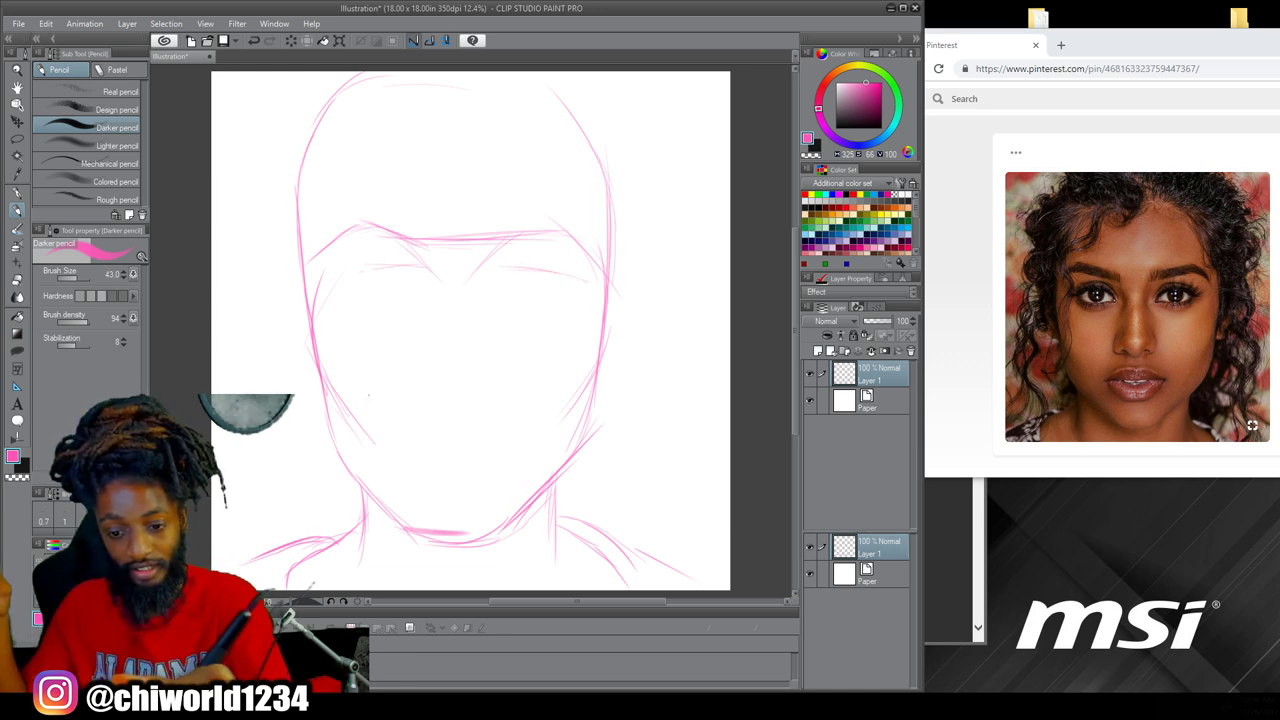
Sketch the nose with its bridge, base and wings, plus the philtrum and light mouth guides below it
{"action": "mouse_move", "coordinate": [472, 270]}
{"action": "left_mouse_down"}
{"action": "mouse_move", "coordinate": [481, 355]}
{"action": "mouse_move", "coordinate": [448, 390]}
{"action": "left_mouse_up"}
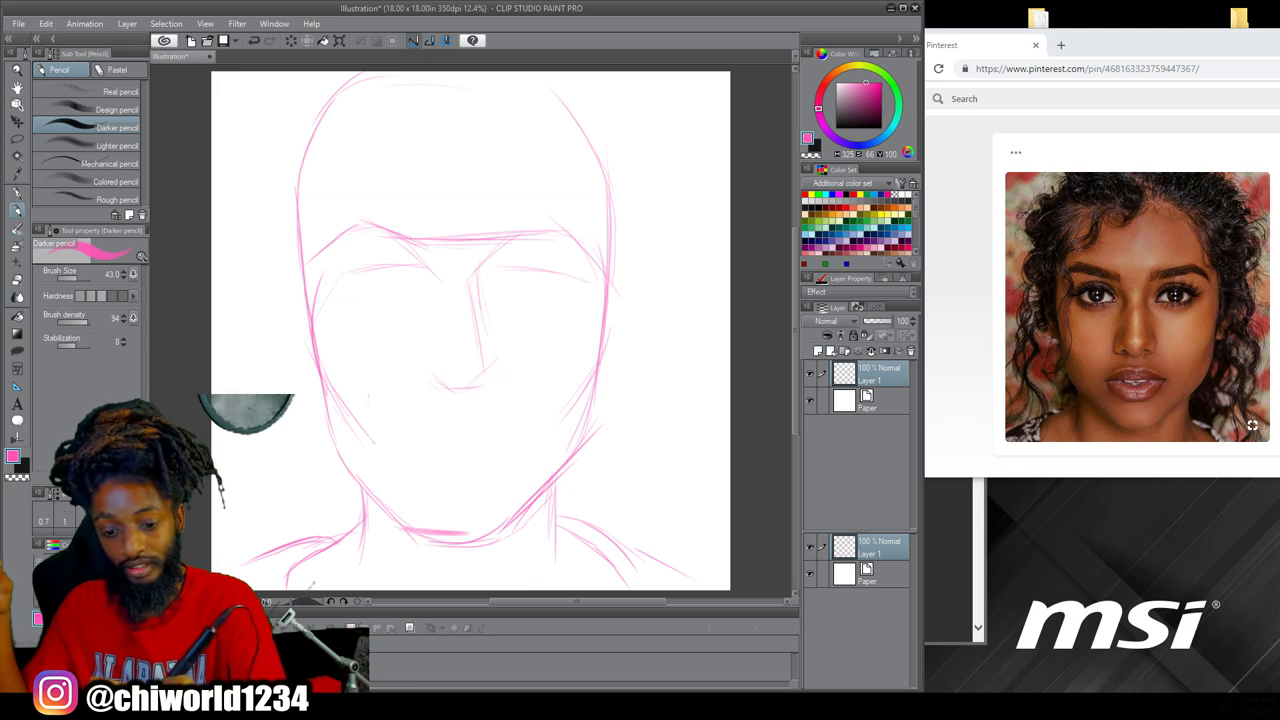
{"action": "left_click_drag", "start_coordinate": [477, 390], "coordinate": [500, 380]}
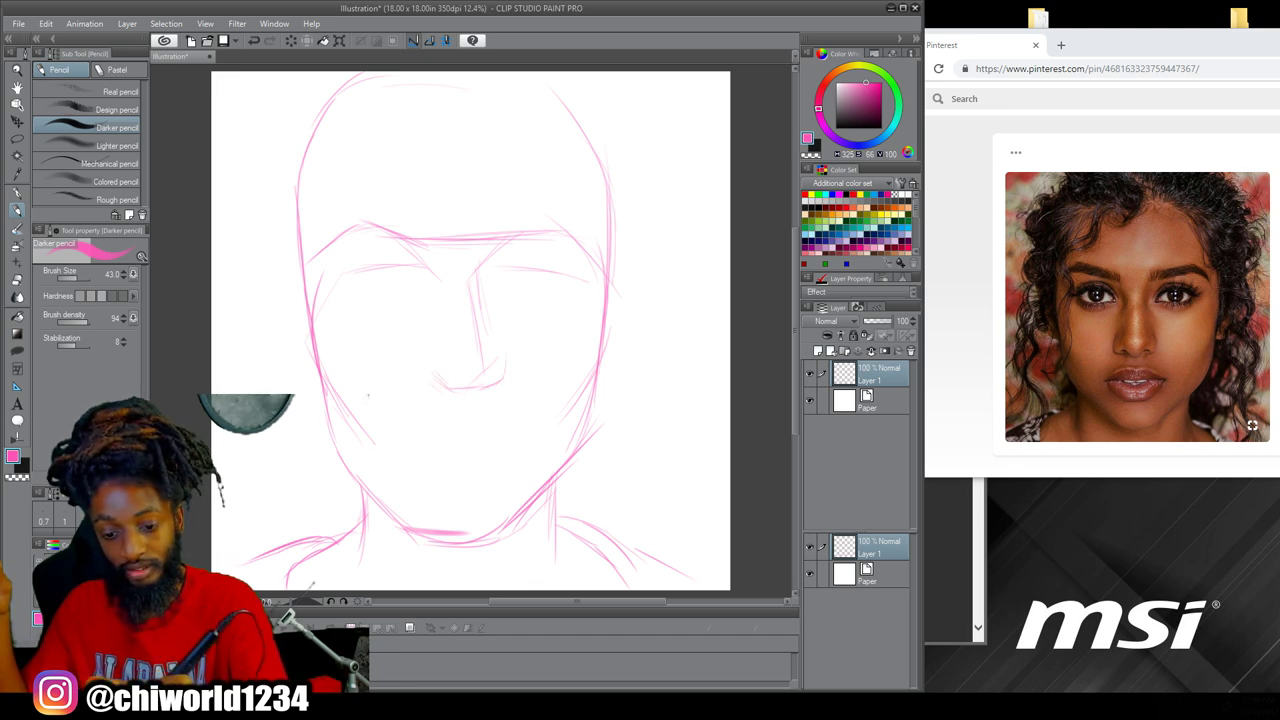
{"action": "mouse_move", "coordinate": [411, 376]}
{"action": "left_mouse_down"}
{"action": "mouse_move", "coordinate": [417, 352]}
{"action": "mouse_move", "coordinate": [454, 450]}
{"action": "left_mouse_up"}
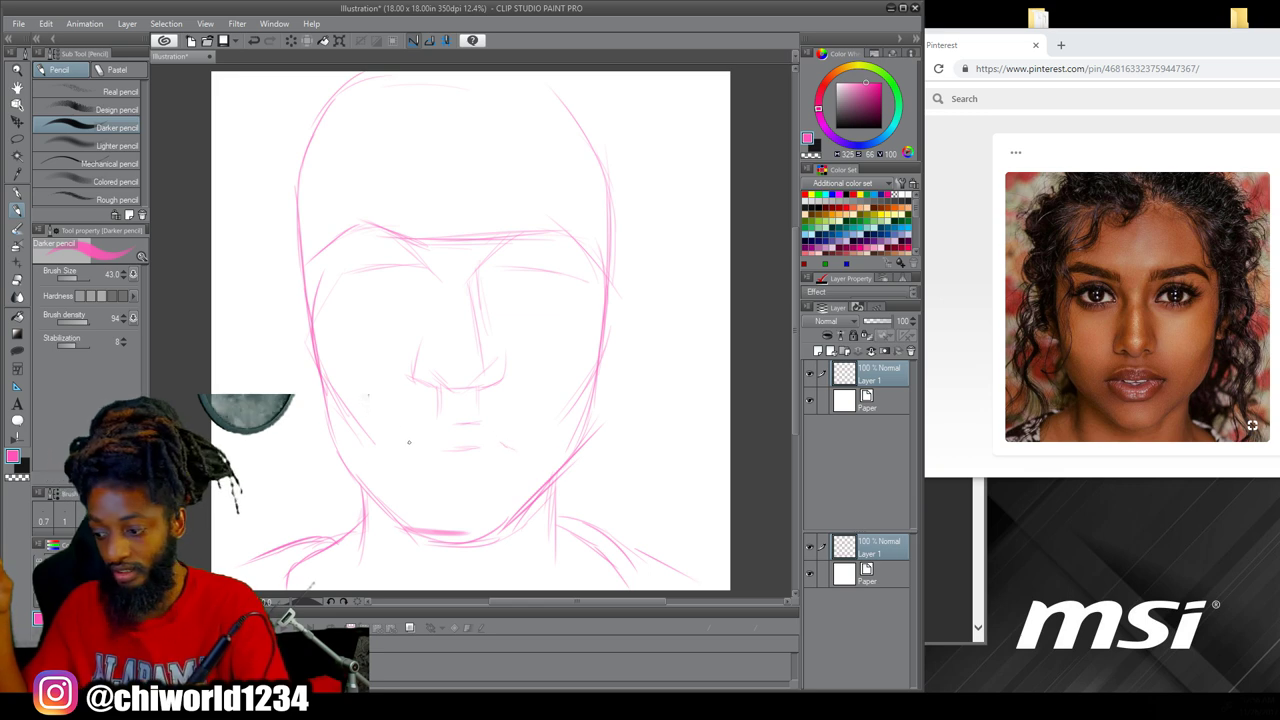
Sketch the lips below the nose and block in the corners and lower lines of both eyes
{"action": "mouse_move", "coordinate": [1100, 374]}
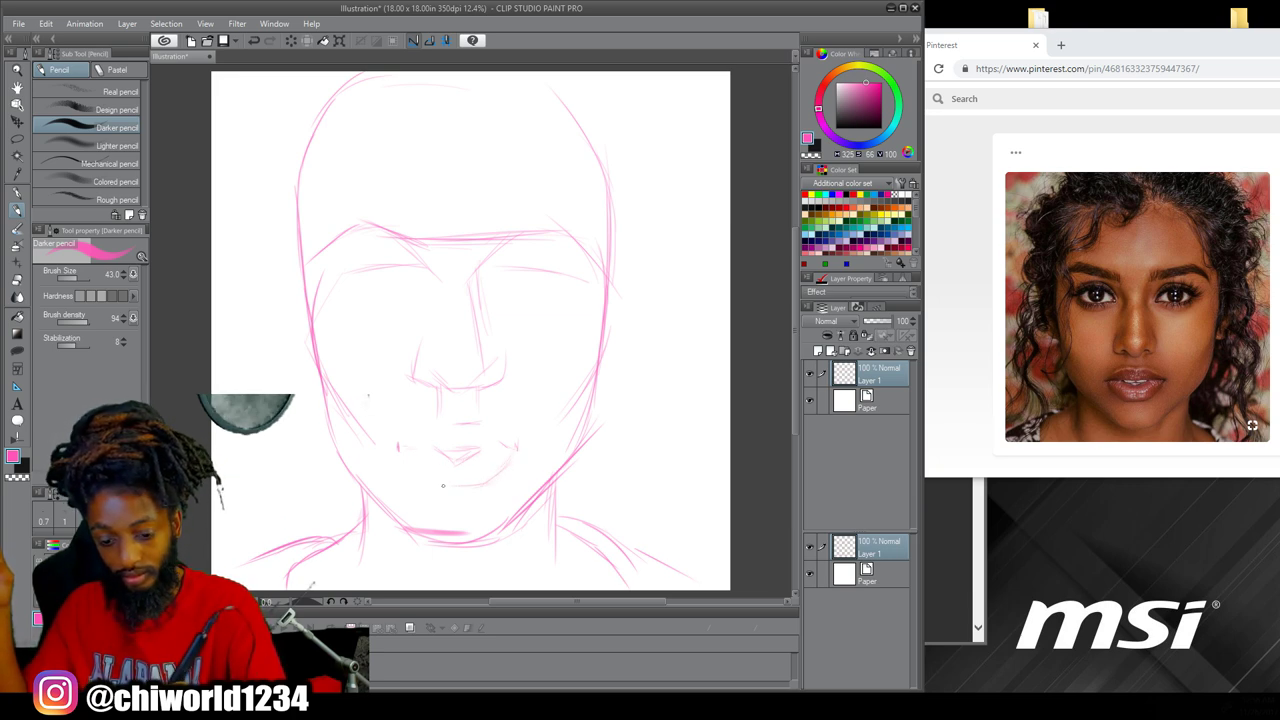
{"action": "mouse_move", "coordinate": [468, 493]}
{"action": "left_mouse_down"}
{"action": "mouse_move", "coordinate": [438, 493]}
{"action": "mouse_move", "coordinate": [409, 459]}
{"action": "left_mouse_up"}
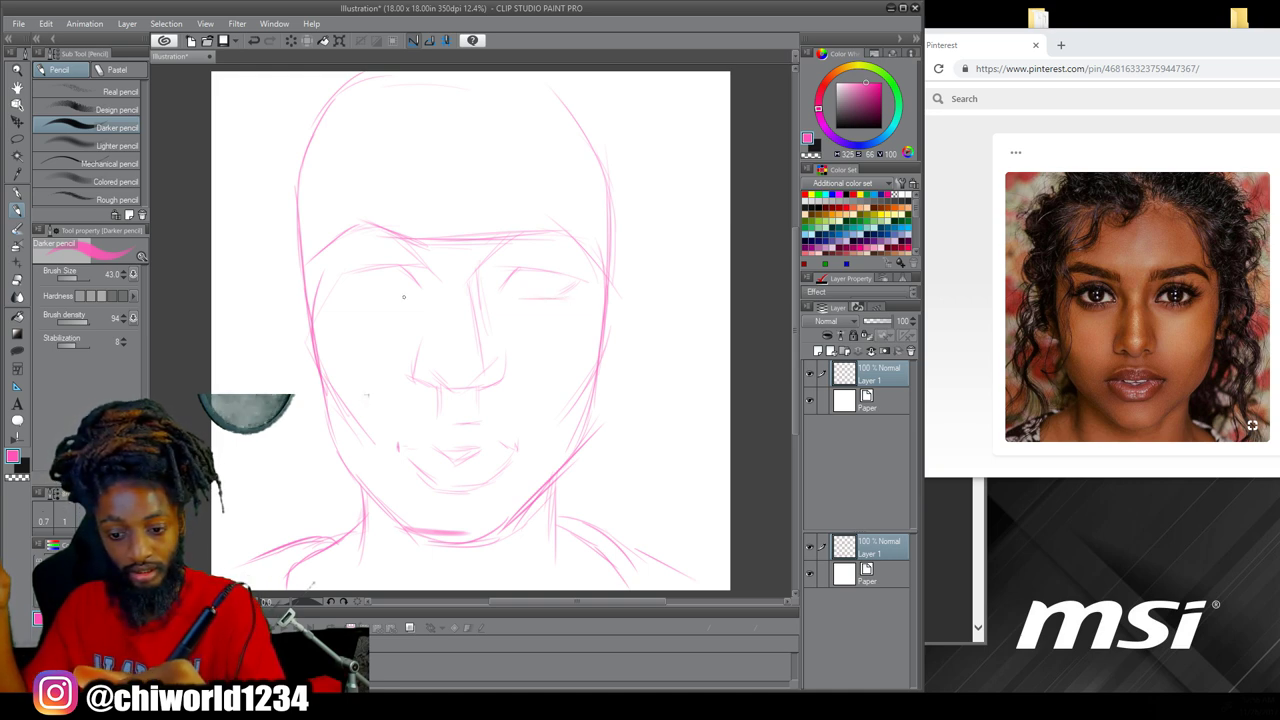
{"action": "left_click_drag", "start_coordinate": [367, 297], "coordinate": [395, 298]}
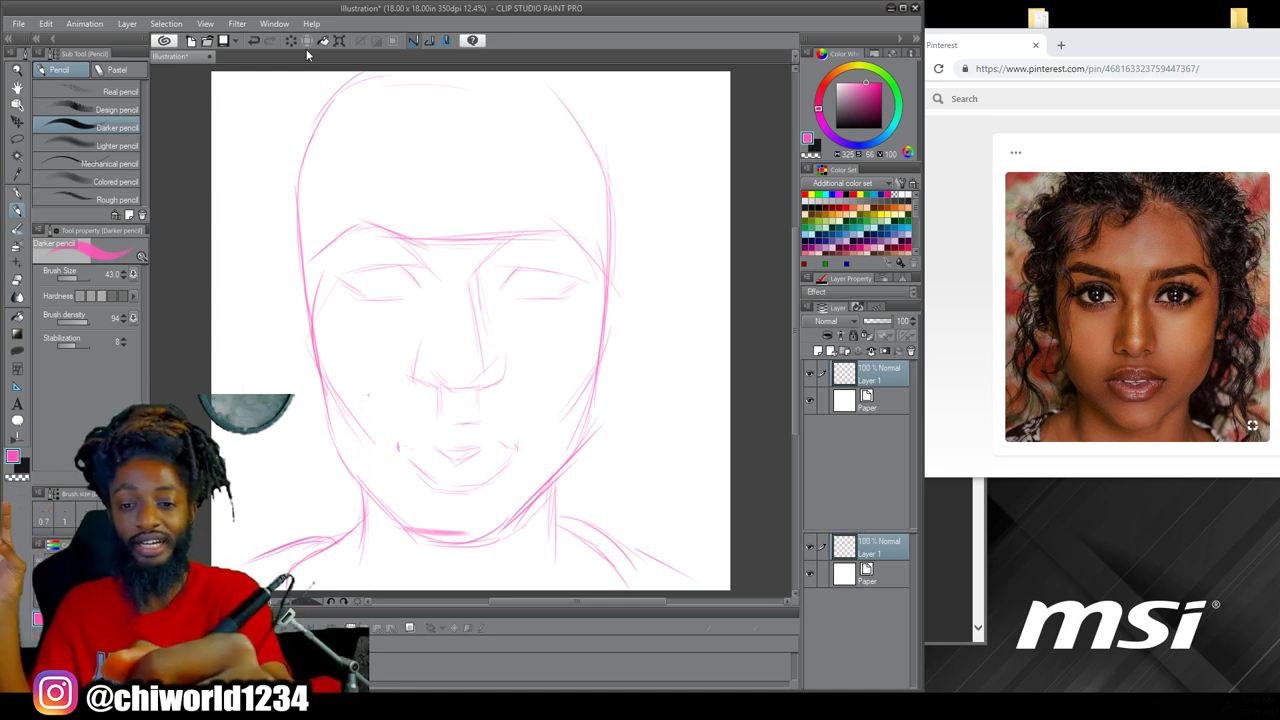
Scale the whole face sketch up to 101% with the transform and apply it
{"action": "left_click", "coordinate": [339, 41]}
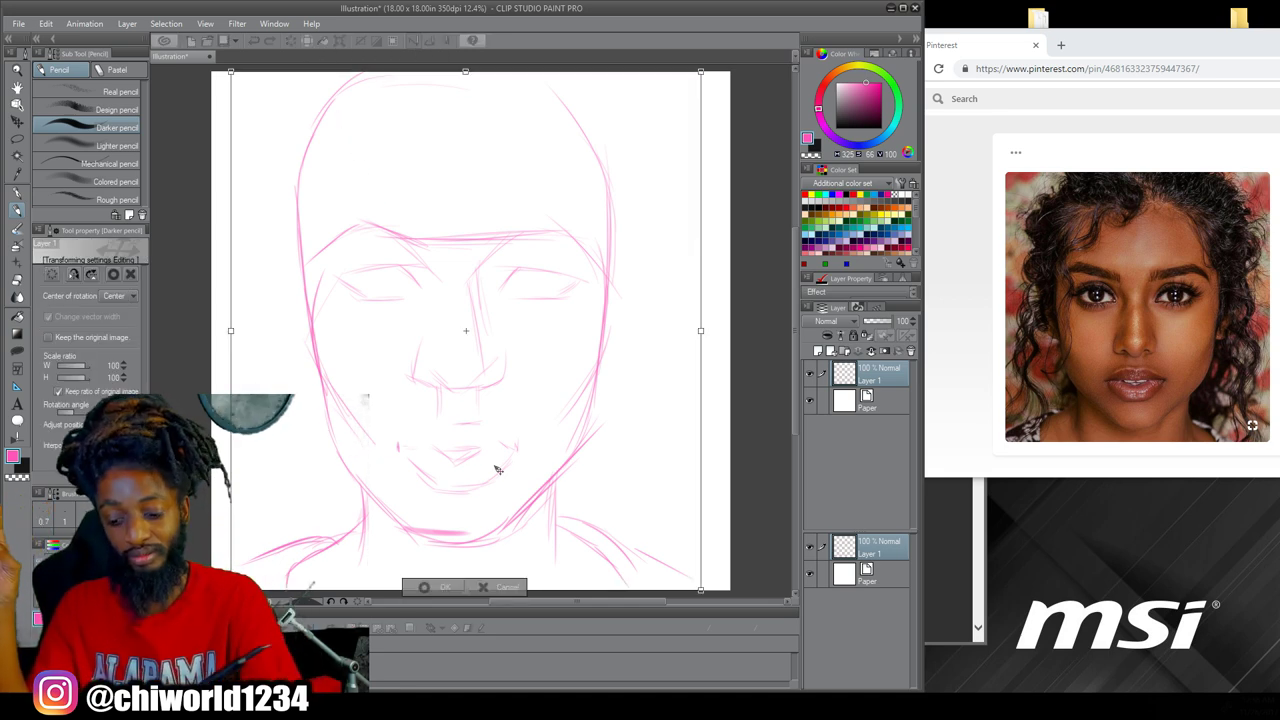
{"action": "left_click_drag", "start_coordinate": [702, 590], "coordinate": [733, 596]}
{"action": "left_click_drag", "start_coordinate": [733, 594], "coordinate": [732, 593]}
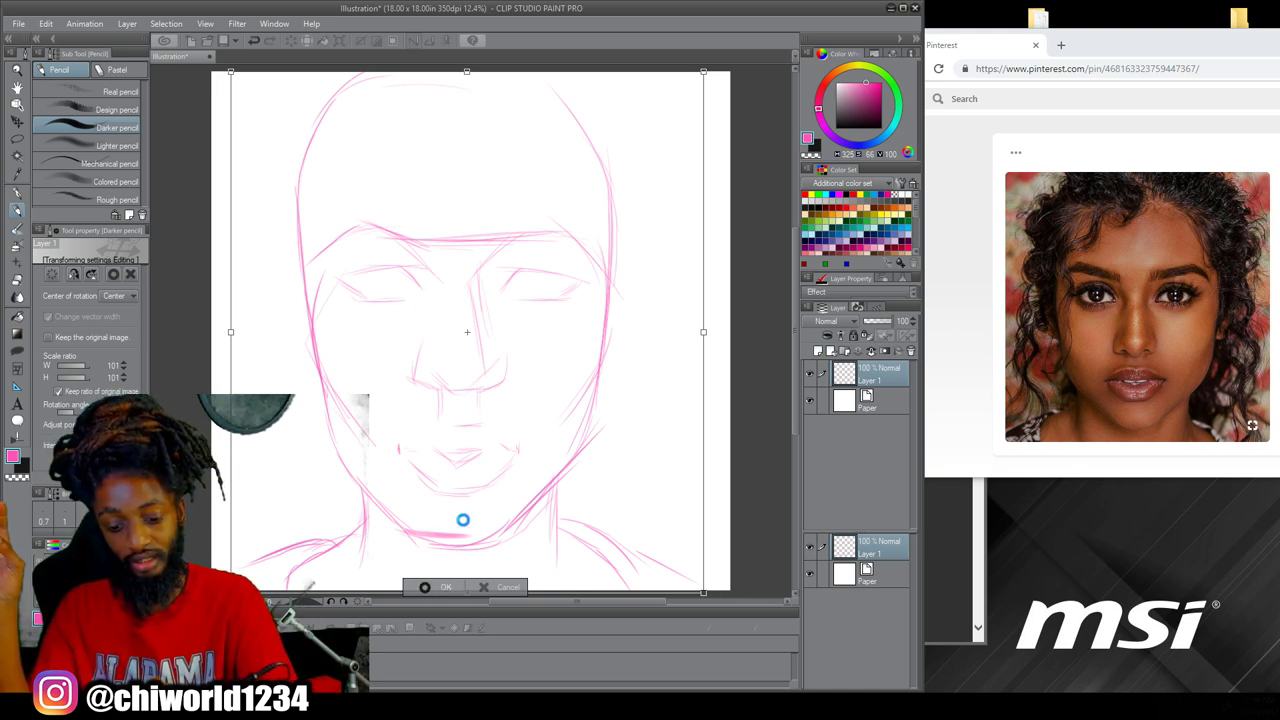
{"action": "left_click", "coordinate": [446, 584]}
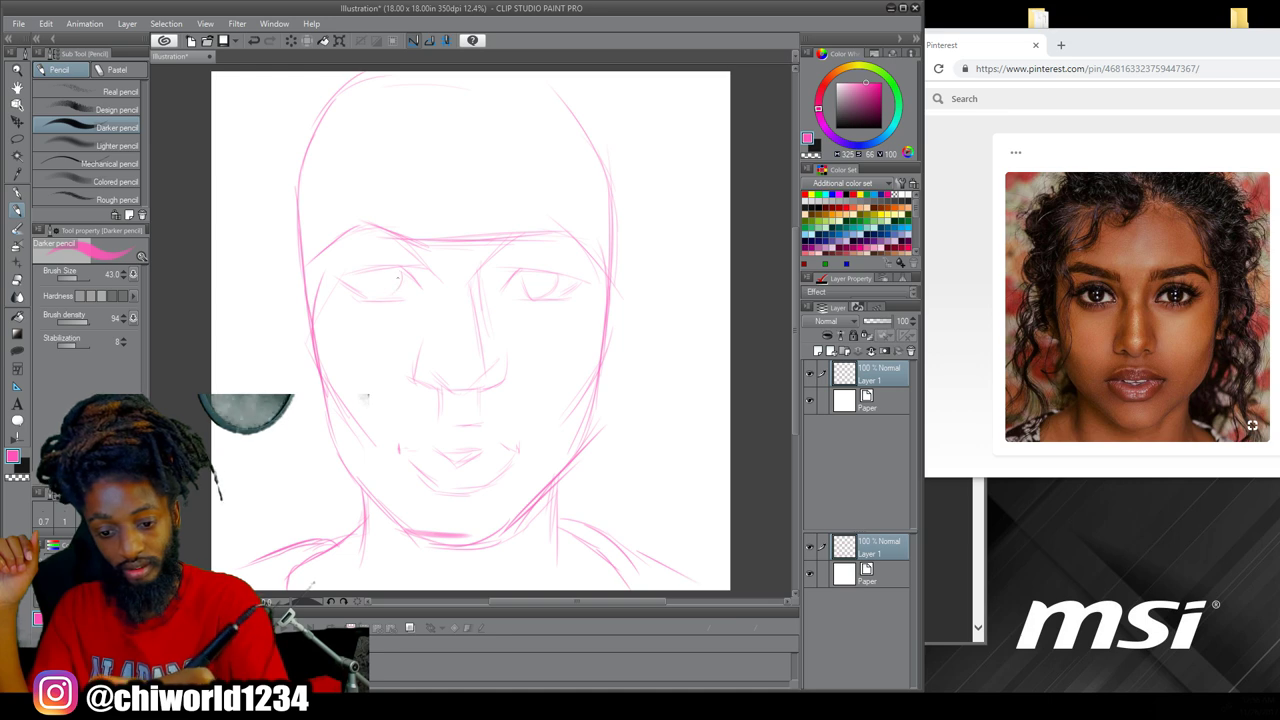
Draw the iris in the left eye and reinforce the contour of the right cheek and jaw
{"action": "left_click_drag", "start_coordinate": [368, 292], "coordinate": [380, 279]}
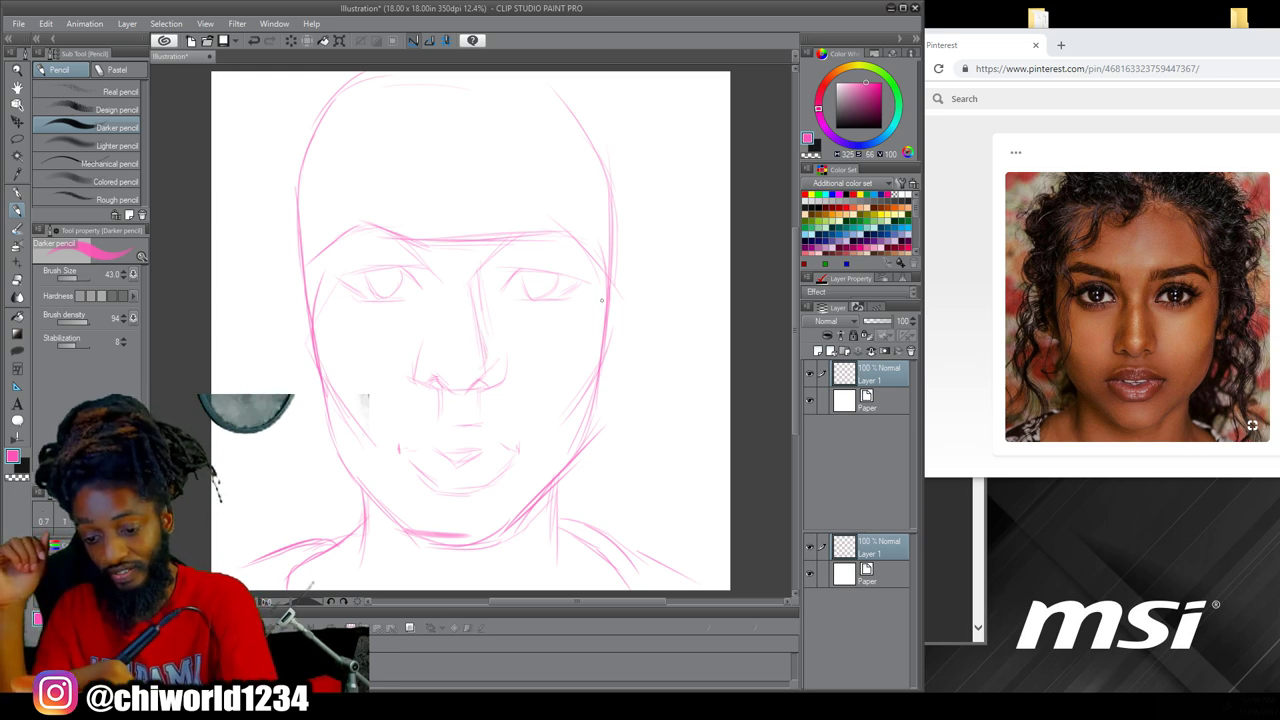
{"action": "mouse_move", "coordinate": [612, 304]}
{"action": "left_mouse_down"}
{"action": "mouse_move", "coordinate": [607, 360]}
{"action": "mouse_move", "coordinate": [579, 410]}
{"action": "left_mouse_up"}
{"action": "left_click_drag", "start_coordinate": [607, 364], "coordinate": [577, 453]}
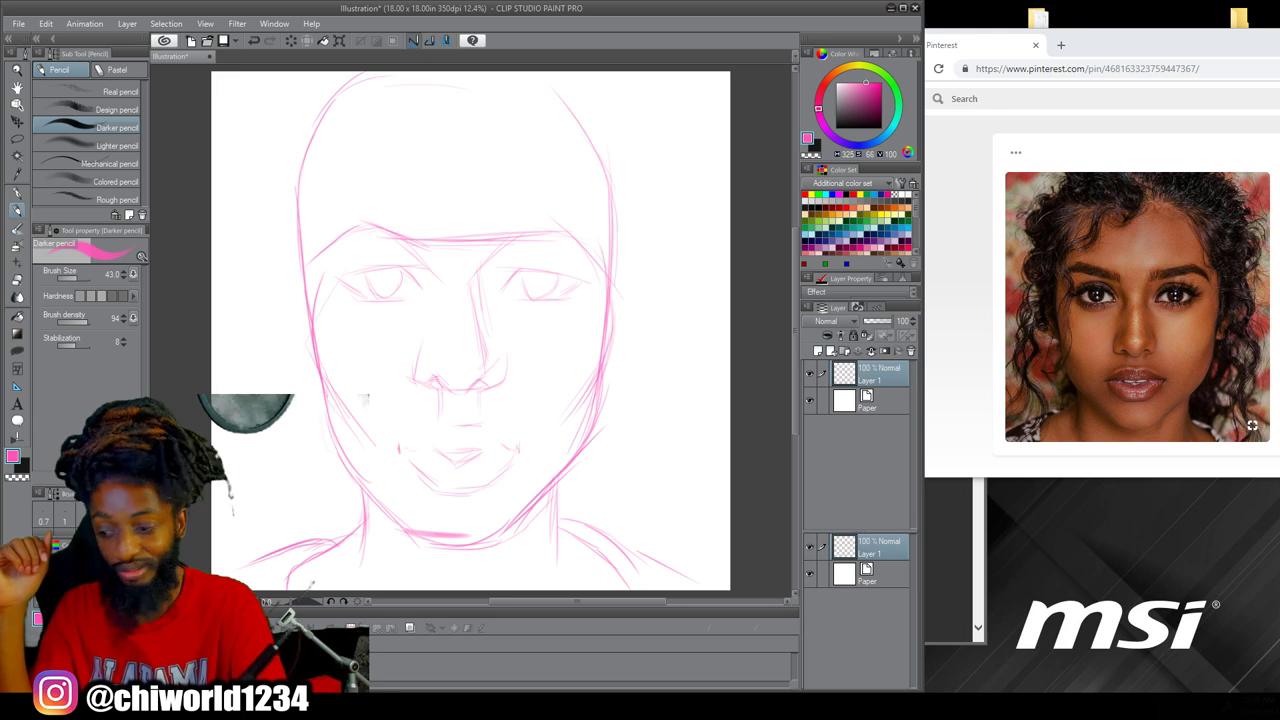
Reinforce the contour along the left side of the face from the temple to the cheek
{"action": "left_click_drag", "start_coordinate": [304, 312], "coordinate": [314, 352]}
{"action": "left_click_drag", "start_coordinate": [301, 284], "coordinate": [309, 324]}
{"action": "left_click_drag", "start_coordinate": [319, 264], "coordinate": [309, 340]}
{"action": "left_click_drag", "start_coordinate": [301, 286], "coordinate": [311, 334]}
{"action": "left_click_drag", "start_coordinate": [301, 260], "coordinate": [303, 288]}
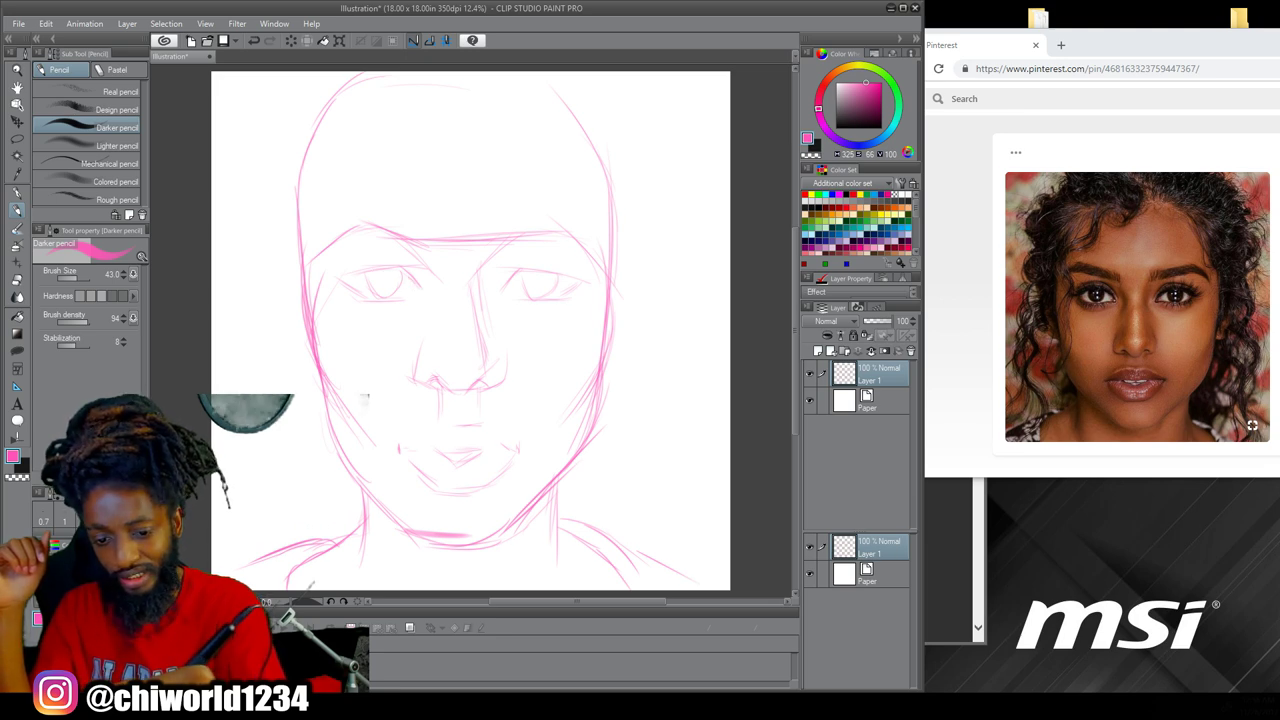
Refine the upper eyelid curves and outer corners of both eyes with darker strokes
{"action": "left_click_drag", "start_coordinate": [412, 272], "coordinate": [340, 278]}
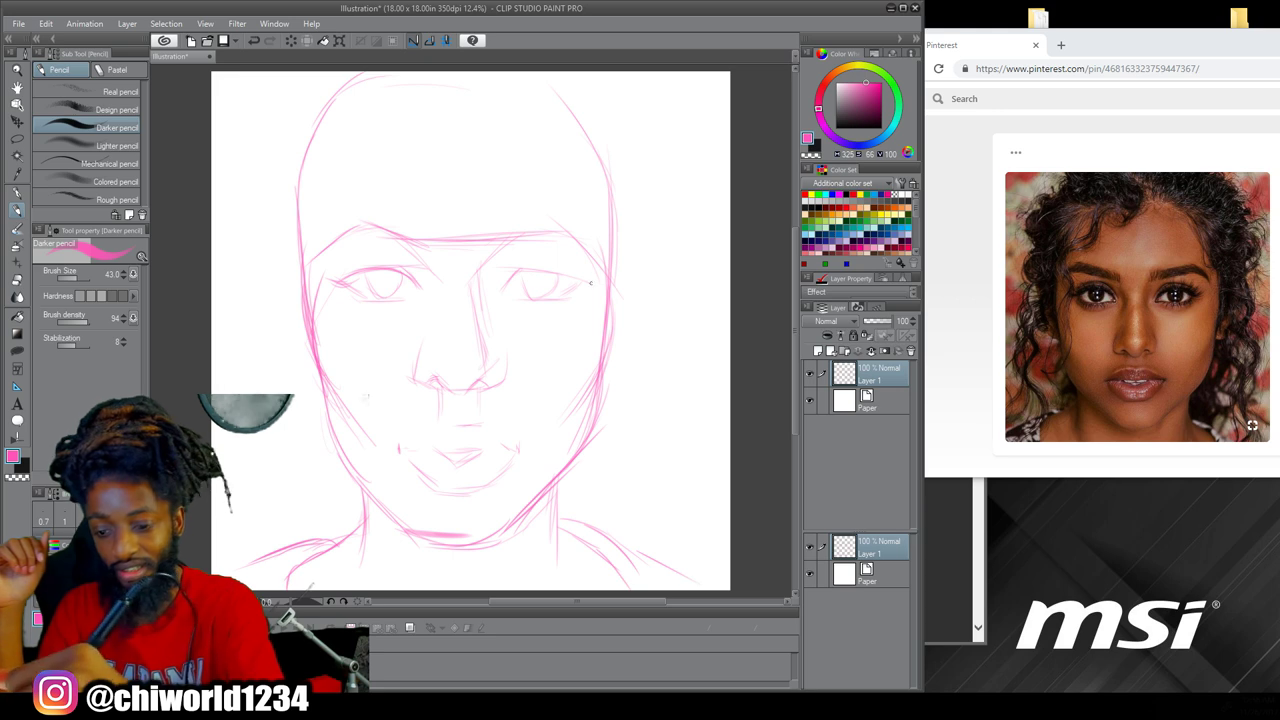
{"action": "left_click_drag", "start_coordinate": [588, 286], "coordinate": [568, 283]}
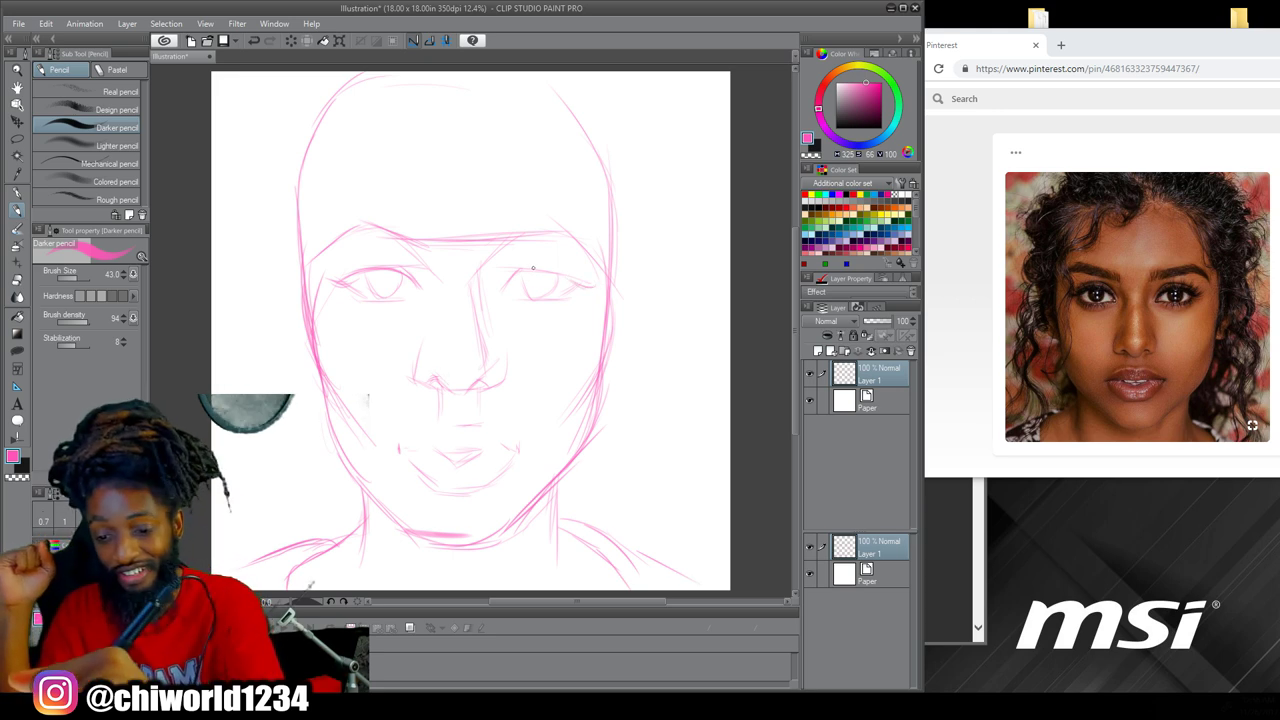
{"action": "left_click_drag", "start_coordinate": [566, 270], "coordinate": [514, 286]}
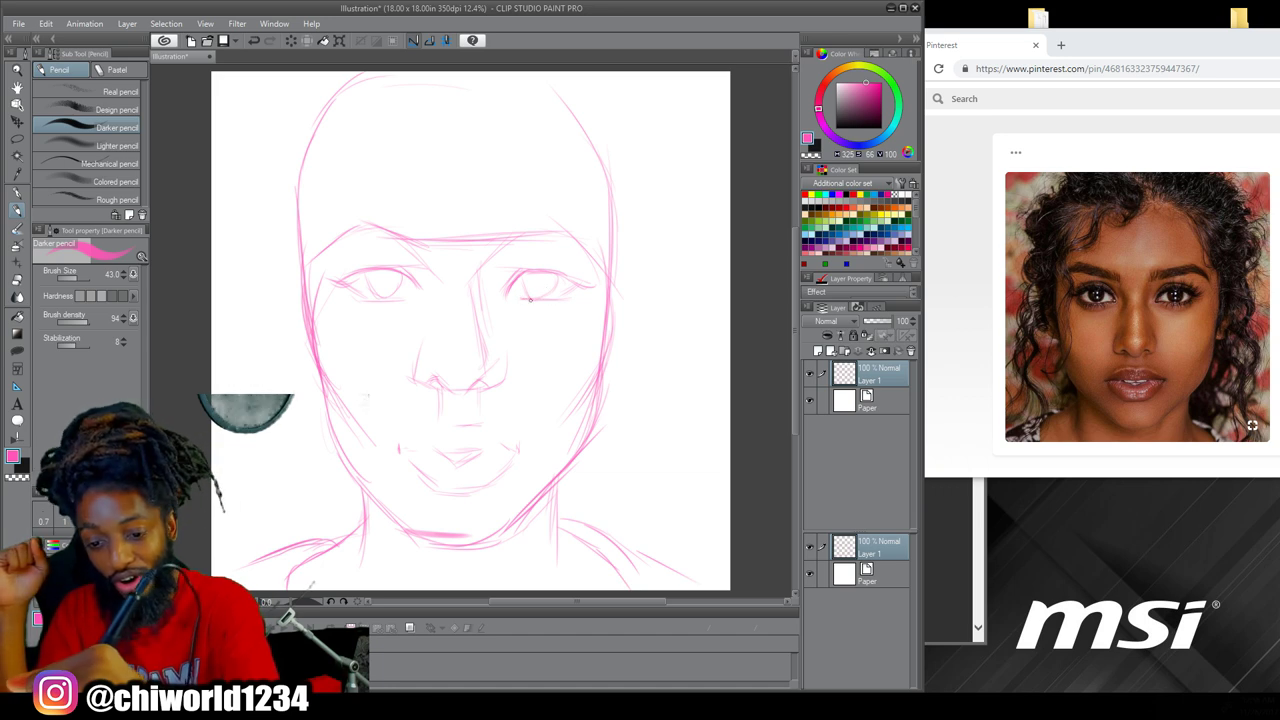
Darken the lower eyelids of both eyes and sketch the upper lid crease of the right eye
{"action": "left_click_drag", "start_coordinate": [519, 298], "coordinate": [557, 297]}
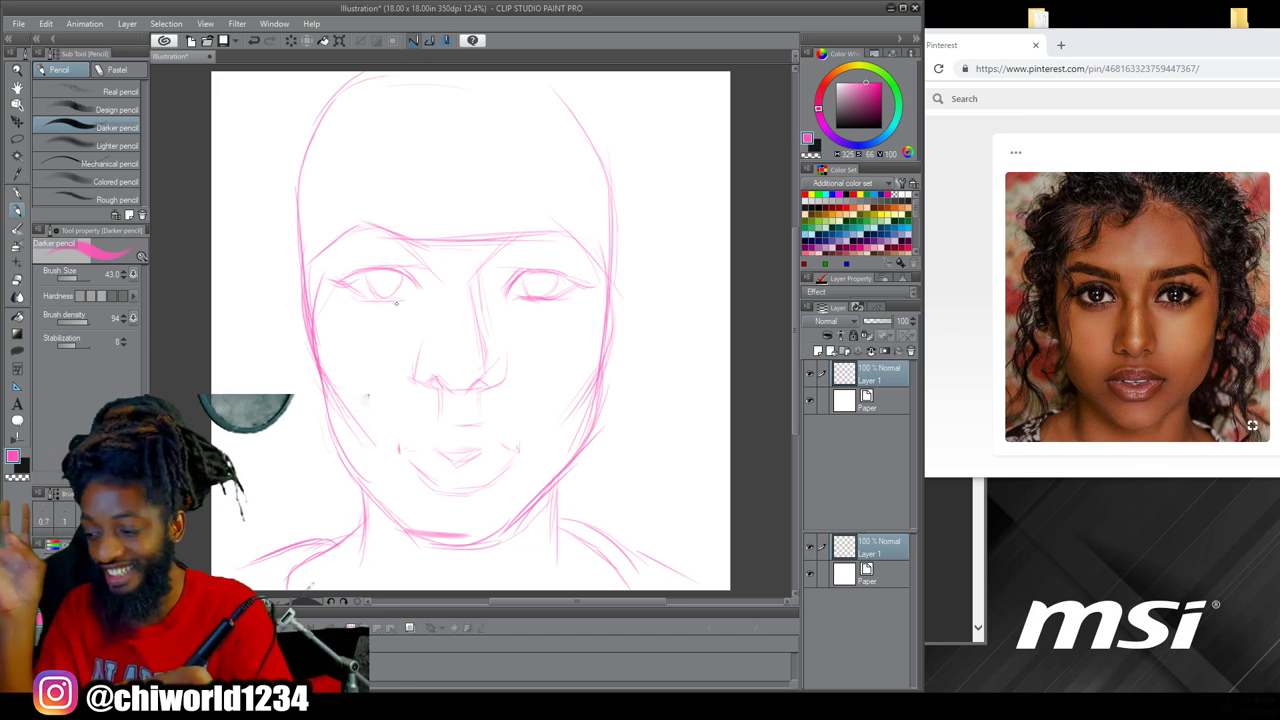
{"action": "mouse_move", "coordinate": [380, 301]}
{"action": "left_mouse_down"}
{"action": "mouse_move", "coordinate": [405, 299]}
{"action": "mouse_move", "coordinate": [365, 302]}
{"action": "left_mouse_up"}
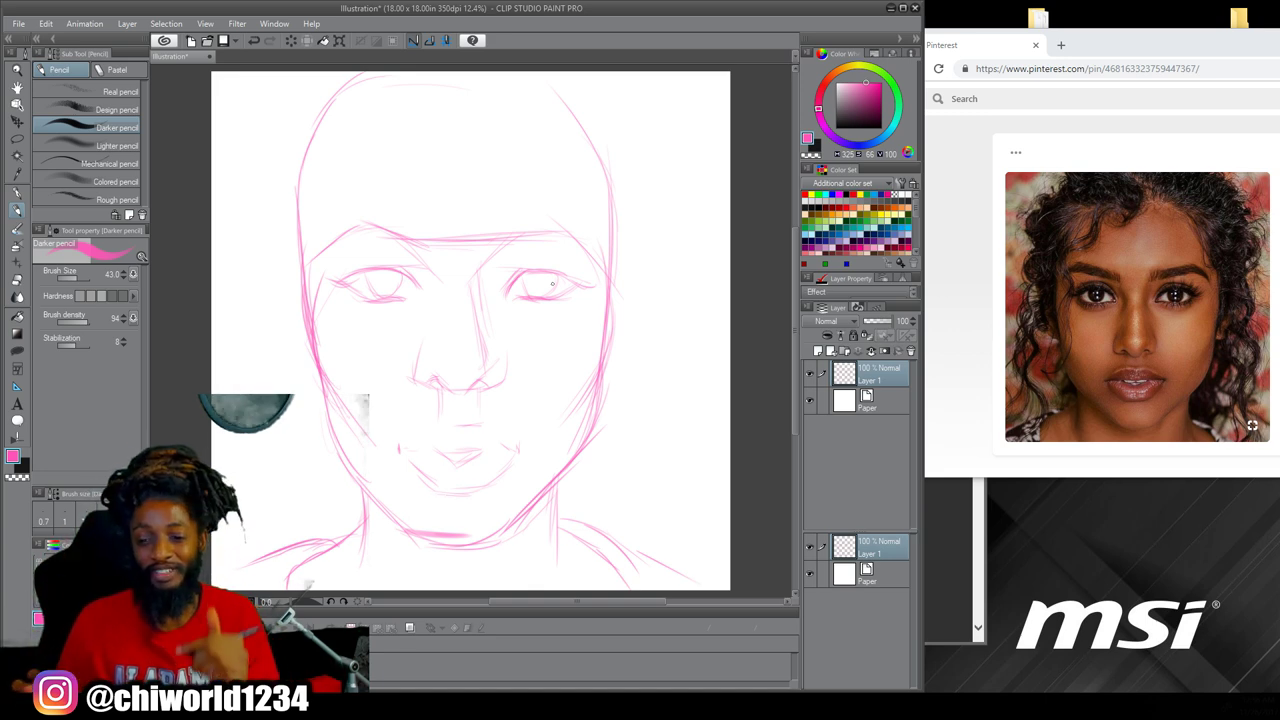
{"action": "mouse_move", "coordinate": [590, 258]}
{"action": "left_mouse_down"}
{"action": "mouse_move", "coordinate": [579, 230]}
{"action": "mouse_move", "coordinate": [586, 254]}
{"action": "left_mouse_up"}
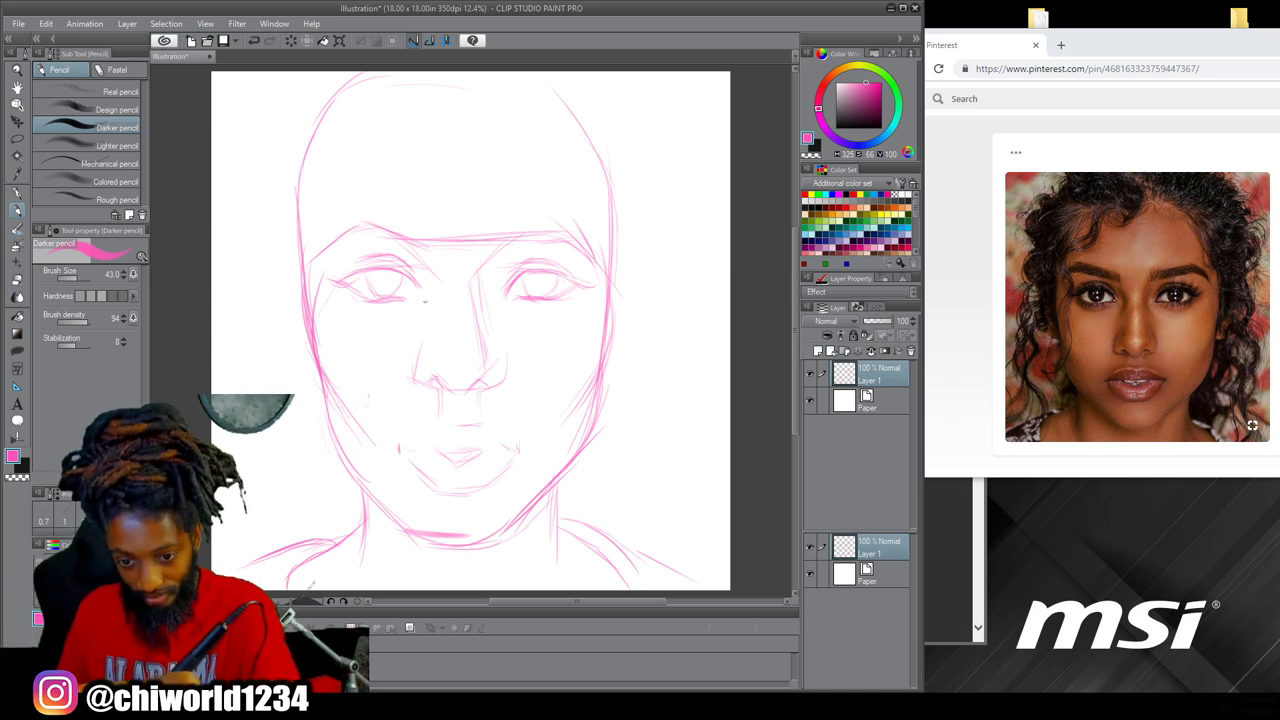
Sketch the bridge lines of the nose and draw the full upper and lower lip contours
{"action": "left_click_drag", "start_coordinate": [433, 279], "coordinate": [438, 305]}
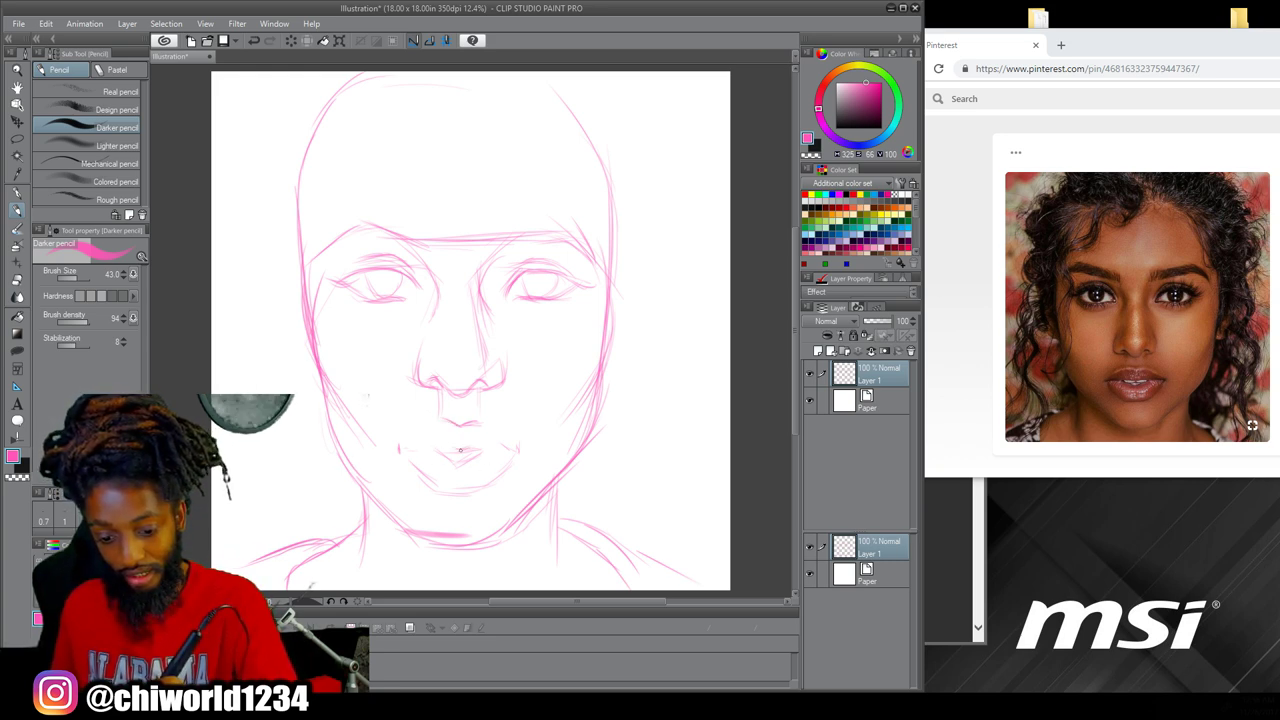
{"action": "left_click_drag", "start_coordinate": [459, 450], "coordinate": [506, 445]}
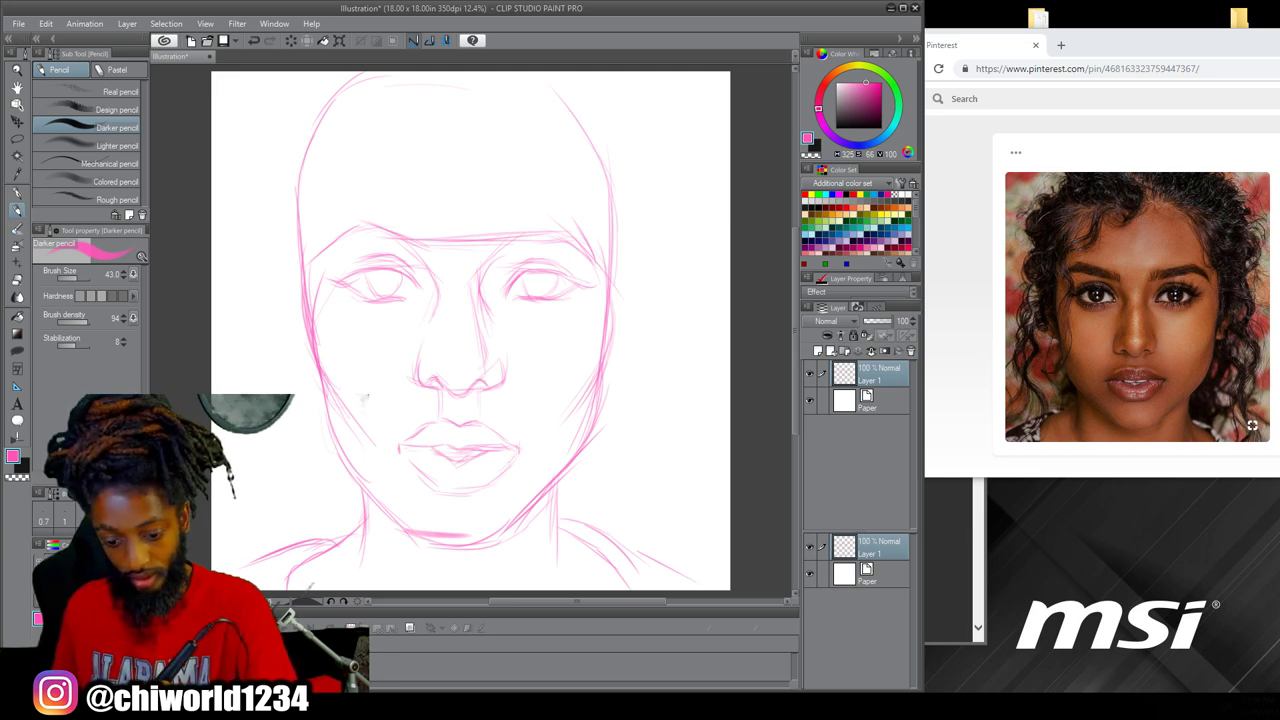
{"action": "left_click_drag", "start_coordinate": [477, 483], "coordinate": [413, 478]}
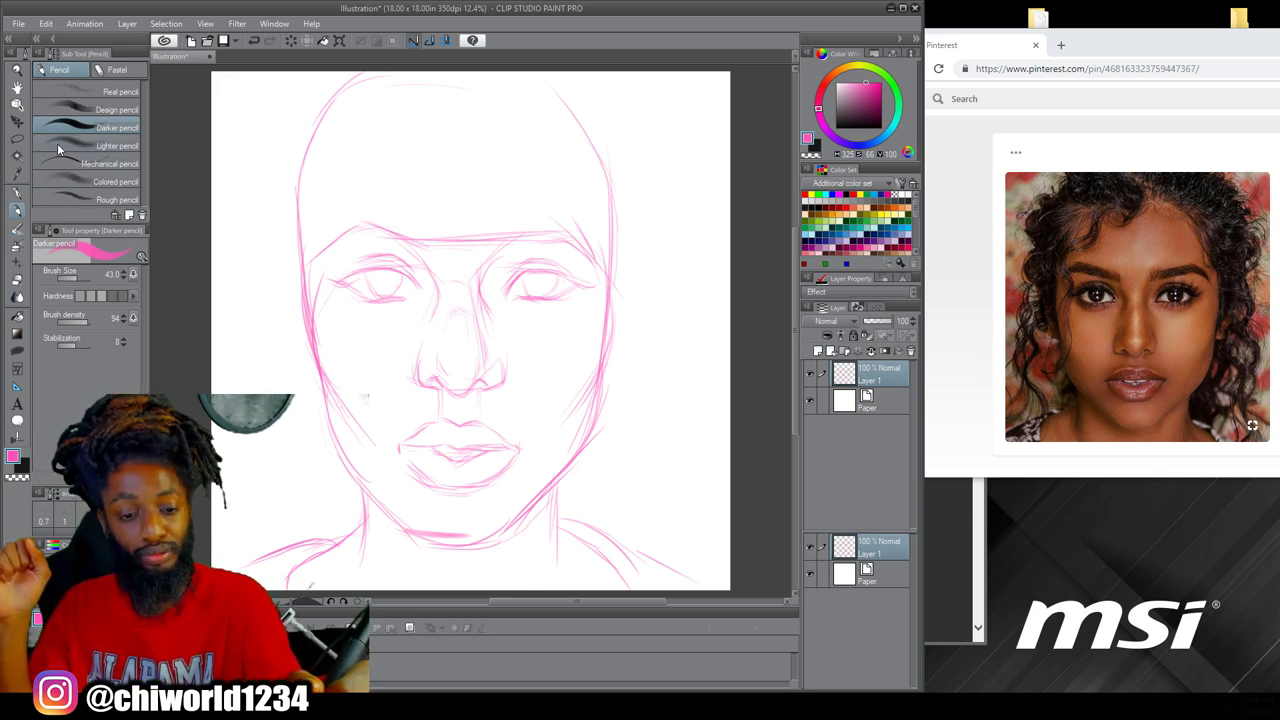
Lasso the nose and mouth, move them slightly down the face with the transform, apply it and deselect
{"action": "left_click", "coordinate": [17, 140]}
{"action": "mouse_move", "coordinate": [415, 498]}
{"action": "left_mouse_down"}
{"action": "mouse_move", "coordinate": [507, 487]}
{"action": "mouse_move", "coordinate": [544, 417]}
{"action": "mouse_move", "coordinate": [517, 341]}
{"action": "mouse_move", "coordinate": [416, 323]}
{"action": "mouse_move", "coordinate": [392, 350]}
{"action": "mouse_move", "coordinate": [390, 464]}
{"action": "mouse_move", "coordinate": [425, 500]}
{"action": "left_mouse_up"}
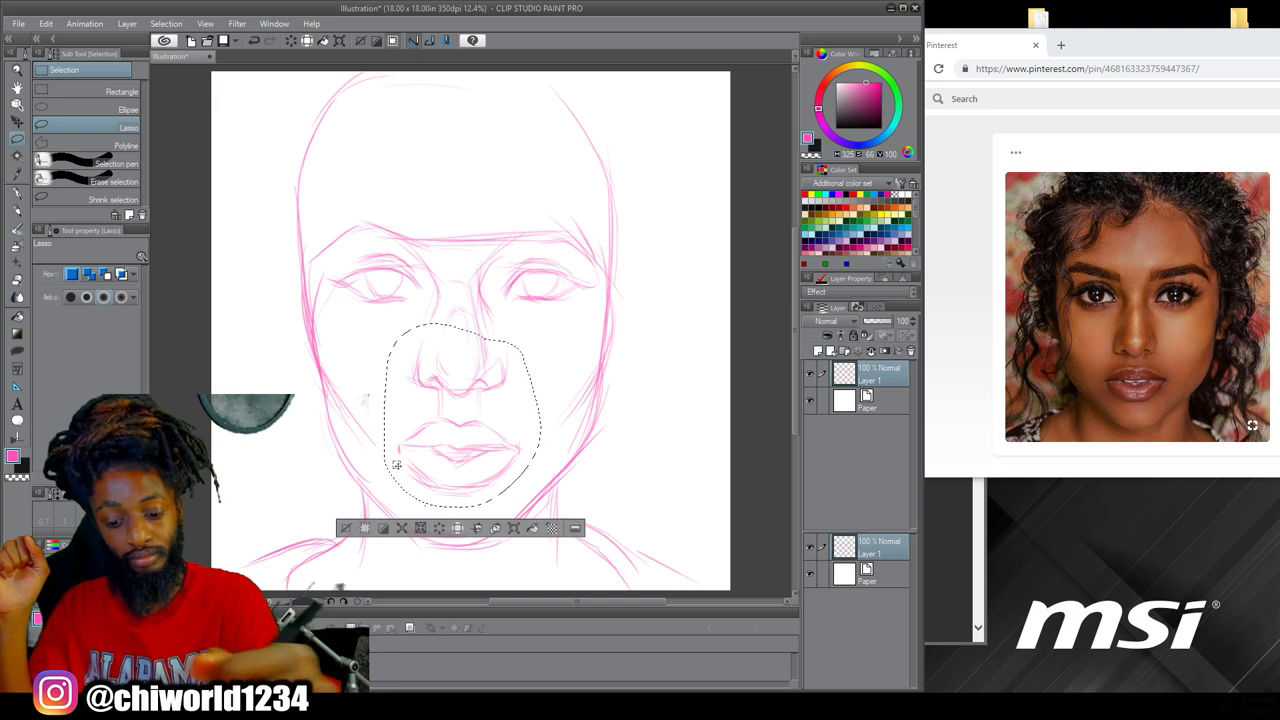
{"action": "left_click", "coordinate": [515, 530]}
{"action": "left_click_drag", "start_coordinate": [439, 443], "coordinate": [443, 447]}
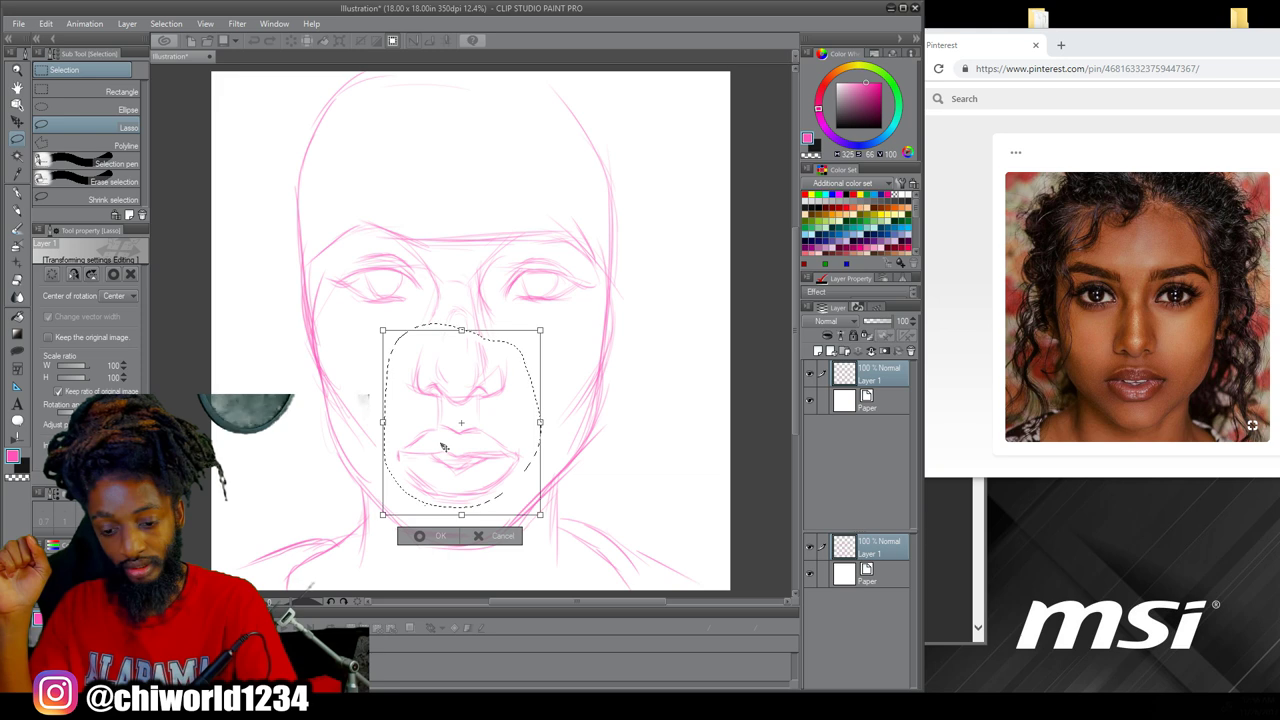
{"action": "left_click", "coordinate": [428, 537]}
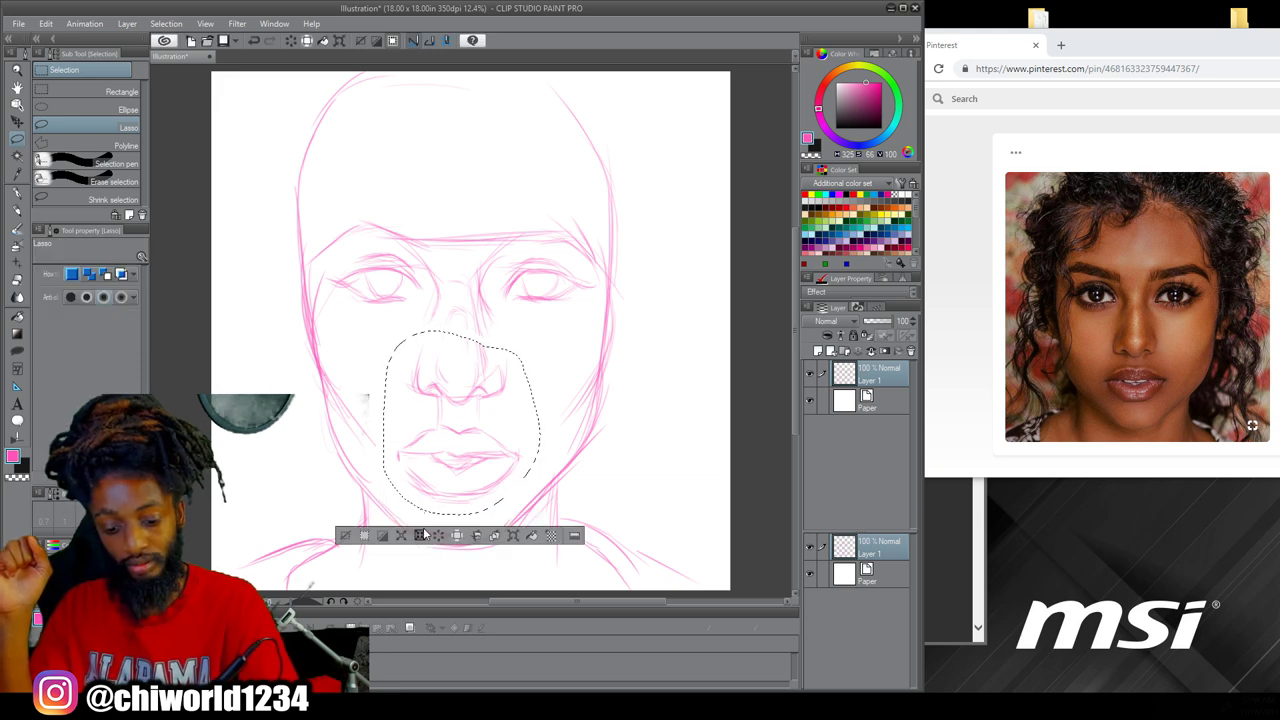
{"action": "key", "text": "ctrl+d"}
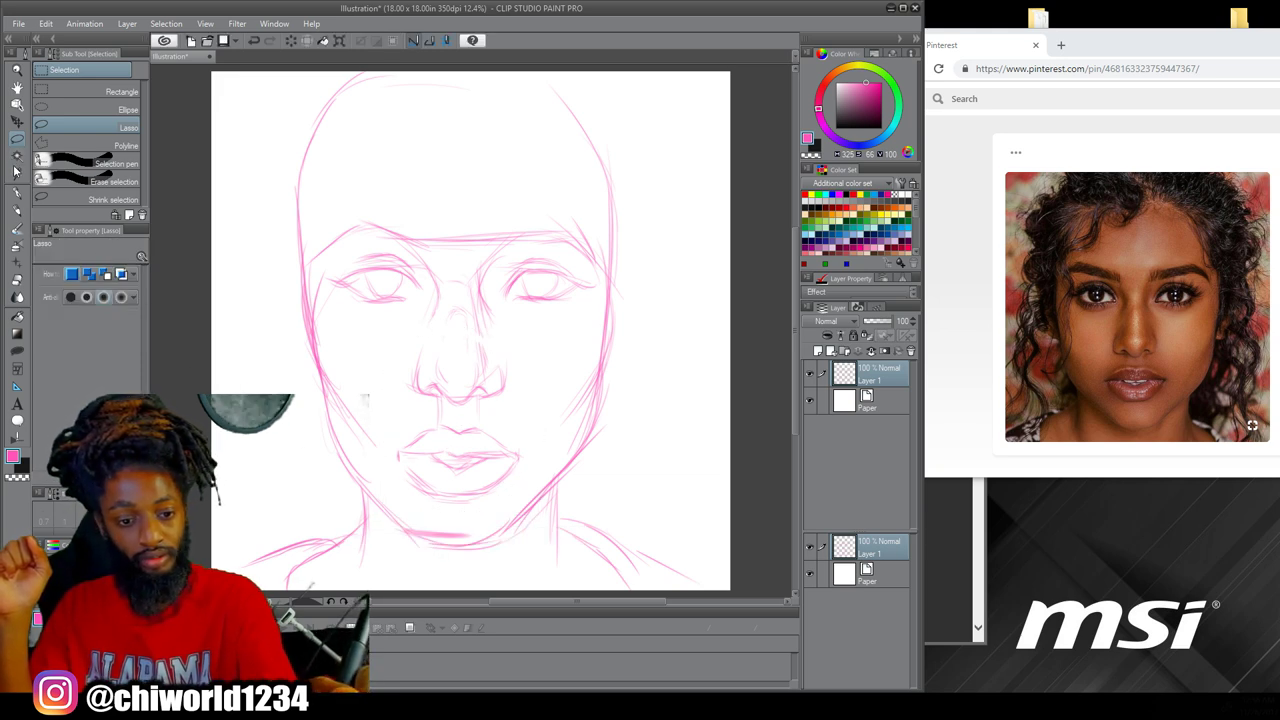
Redraw the chin, jaw and cheek contours with the Darker pencil, rounding the face outline on both sides
{"action": "left_click", "coordinate": [18, 211]}
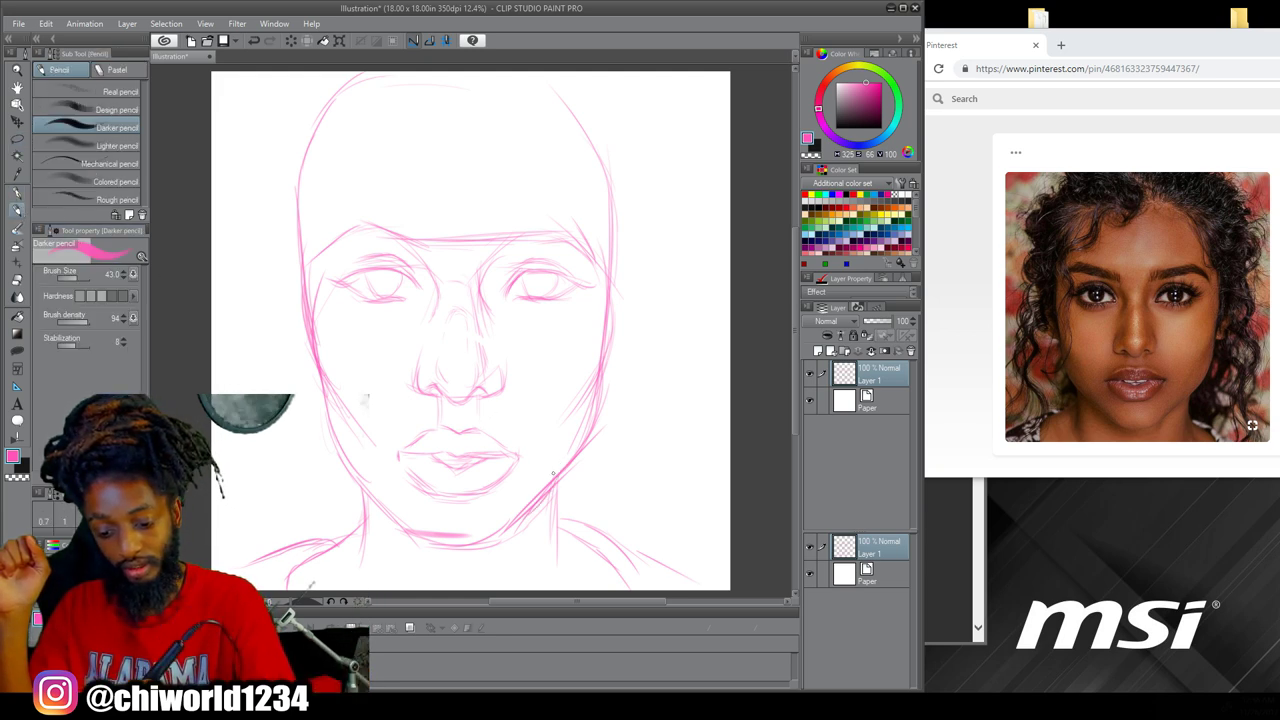
{"action": "mouse_move", "coordinate": [519, 513]}
{"action": "left_mouse_down"}
{"action": "mouse_move", "coordinate": [436, 542]}
{"action": "mouse_move", "coordinate": [376, 492]}
{"action": "mouse_move", "coordinate": [388, 503]}
{"action": "left_mouse_up"}
{"action": "mouse_move", "coordinate": [485, 551]}
{"action": "left_mouse_down"}
{"action": "mouse_move", "coordinate": [458, 552]}
{"action": "mouse_move", "coordinate": [402, 520]}
{"action": "mouse_move", "coordinate": [441, 498]}
{"action": "left_mouse_up"}
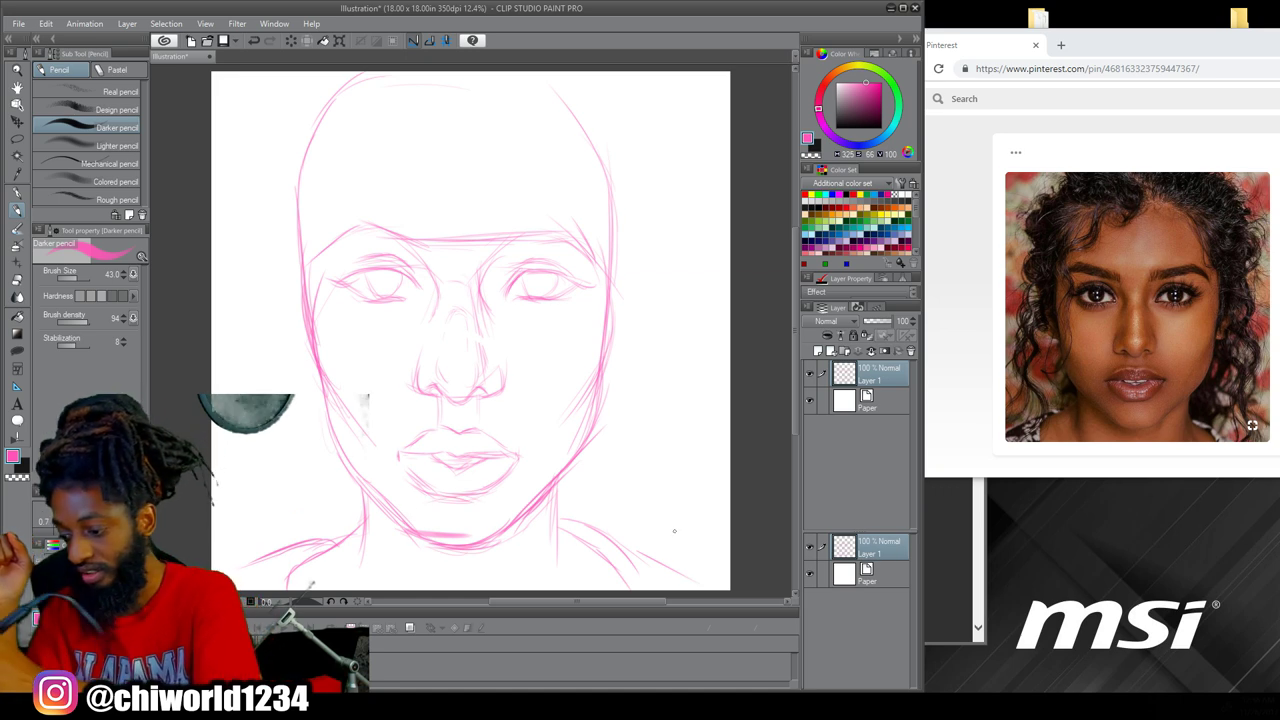
{"action": "mouse_move", "coordinate": [458, 554]}
{"action": "left_mouse_down"}
{"action": "mouse_move", "coordinate": [489, 537]}
{"action": "mouse_move", "coordinate": [422, 549]}
{"action": "mouse_move", "coordinate": [443, 554]}
{"action": "mouse_move", "coordinate": [422, 537]}
{"action": "mouse_move", "coordinate": [443, 550]}
{"action": "mouse_move", "coordinate": [508, 527]}
{"action": "mouse_move", "coordinate": [498, 544]}
{"action": "mouse_move", "coordinate": [530, 518]}
{"action": "mouse_move", "coordinate": [550, 496]}
{"action": "mouse_move", "coordinate": [498, 541]}
{"action": "mouse_move", "coordinate": [591, 446]}
{"action": "mouse_move", "coordinate": [606, 396]}
{"action": "left_mouse_up"}
{"action": "left_click_drag", "start_coordinate": [598, 442], "coordinate": [612, 356]}
{"action": "mouse_move", "coordinate": [392, 521]}
{"action": "left_mouse_down"}
{"action": "mouse_move", "coordinate": [352, 486]}
{"action": "mouse_move", "coordinate": [398, 530]}
{"action": "mouse_move", "coordinate": [318, 411]}
{"action": "left_mouse_up"}
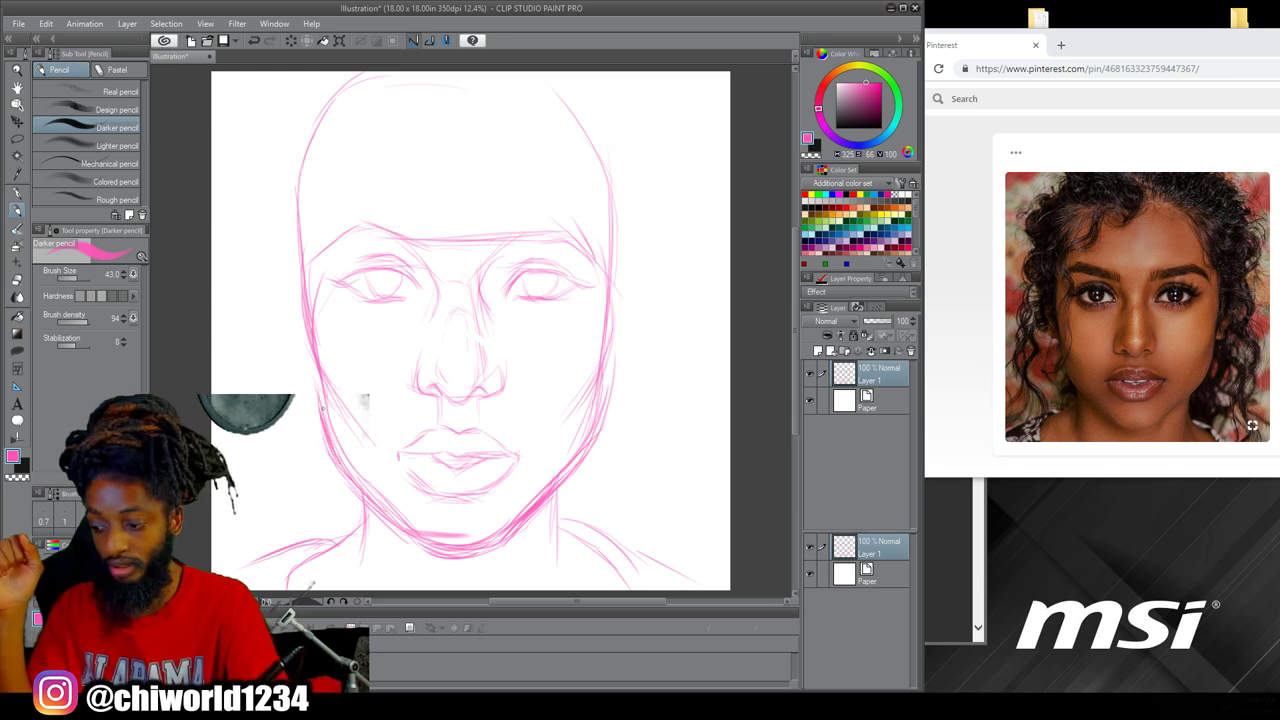
{"action": "left_click_drag", "start_coordinate": [296, 325], "coordinate": [298, 293]}
{"action": "left_click_drag", "start_coordinate": [603, 407], "coordinate": [617, 295]}
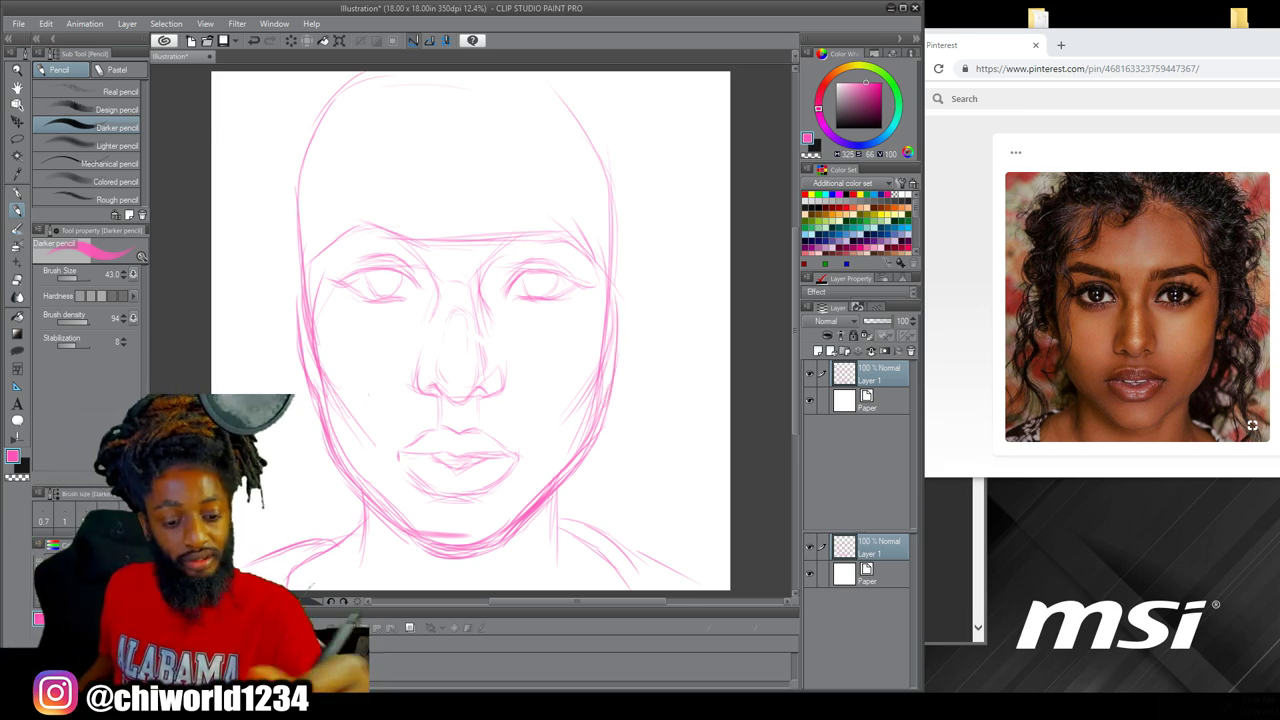
Clean up the stray inner lines along both cheeks and at the outer ends of the brows with the Soft eraser
{"action": "key", "text": "e"}
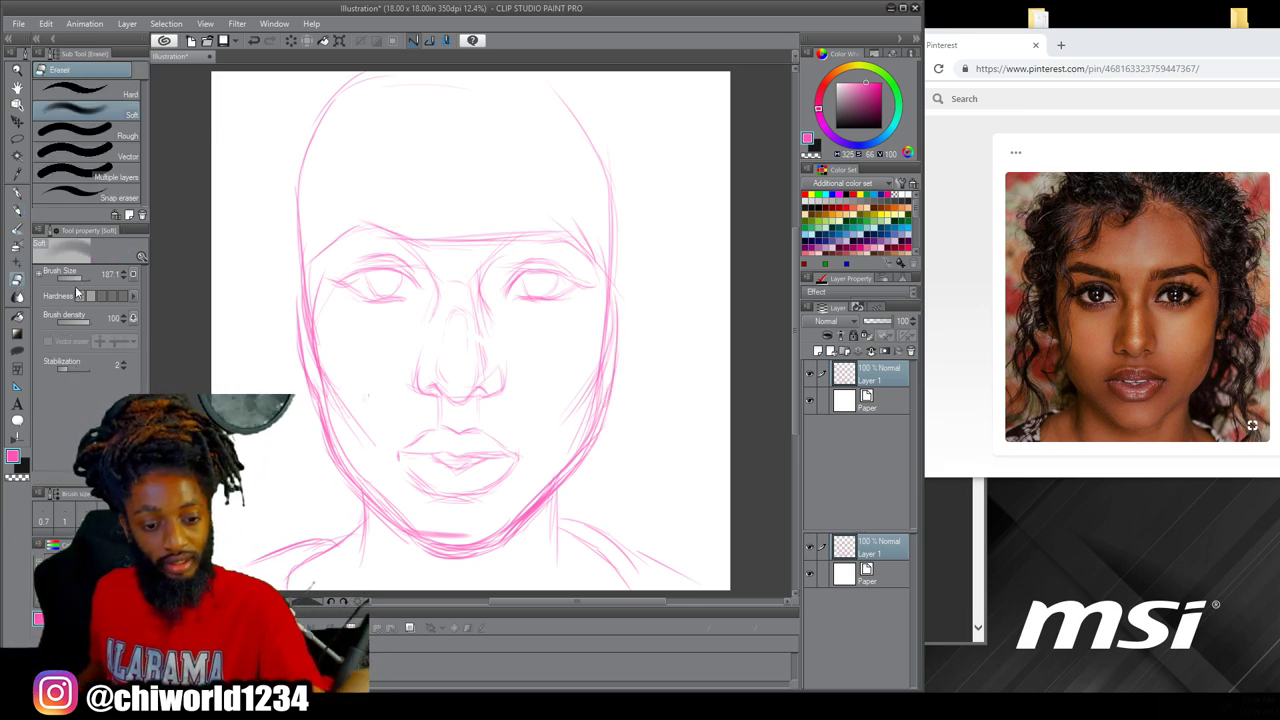
{"action": "left_click_drag", "start_coordinate": [590, 378], "coordinate": [575, 433]}
{"action": "mouse_move", "coordinate": [598, 327]}
{"action": "left_mouse_down"}
{"action": "mouse_move", "coordinate": [587, 415]}
{"action": "mouse_move", "coordinate": [604, 329]}
{"action": "mouse_move", "coordinate": [546, 475]}
{"action": "mouse_move", "coordinate": [561, 476]}
{"action": "mouse_move", "coordinate": [582, 441]}
{"action": "mouse_move", "coordinate": [496, 526]}
{"action": "mouse_move", "coordinate": [425, 531]}
{"action": "mouse_move", "coordinate": [462, 539]}
{"action": "mouse_move", "coordinate": [434, 535]}
{"action": "mouse_move", "coordinate": [337, 450]}
{"action": "mouse_move", "coordinate": [433, 522]}
{"action": "mouse_move", "coordinate": [364, 481]}
{"action": "mouse_move", "coordinate": [399, 514]}
{"action": "mouse_move", "coordinate": [335, 416]}
{"action": "mouse_move", "coordinate": [359, 464]}
{"action": "mouse_move", "coordinate": [363, 421]}
{"action": "mouse_move", "coordinate": [321, 332]}
{"action": "mouse_move", "coordinate": [346, 415]}
{"action": "mouse_move", "coordinate": [307, 289]}
{"action": "left_mouse_up"}
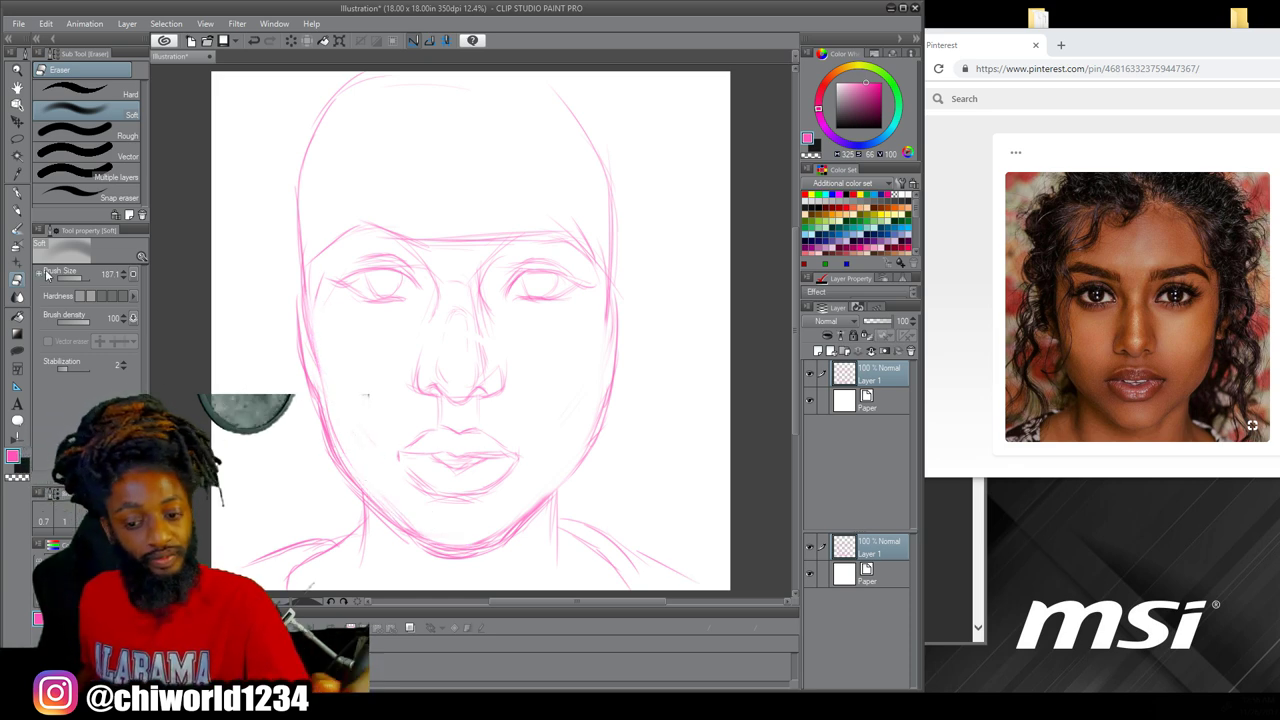
{"action": "left_click_drag", "start_coordinate": [328, 382], "coordinate": [302, 314]}
{"action": "mouse_move", "coordinate": [608, 324]}
{"action": "left_mouse_down"}
{"action": "mouse_move", "coordinate": [609, 286]}
{"action": "mouse_move", "coordinate": [608, 337]}
{"action": "left_mouse_up"}
{"action": "left_click_drag", "start_coordinate": [311, 266], "coordinate": [308, 241]}
{"action": "left_click_drag", "start_coordinate": [601, 275], "coordinate": [601, 251]}
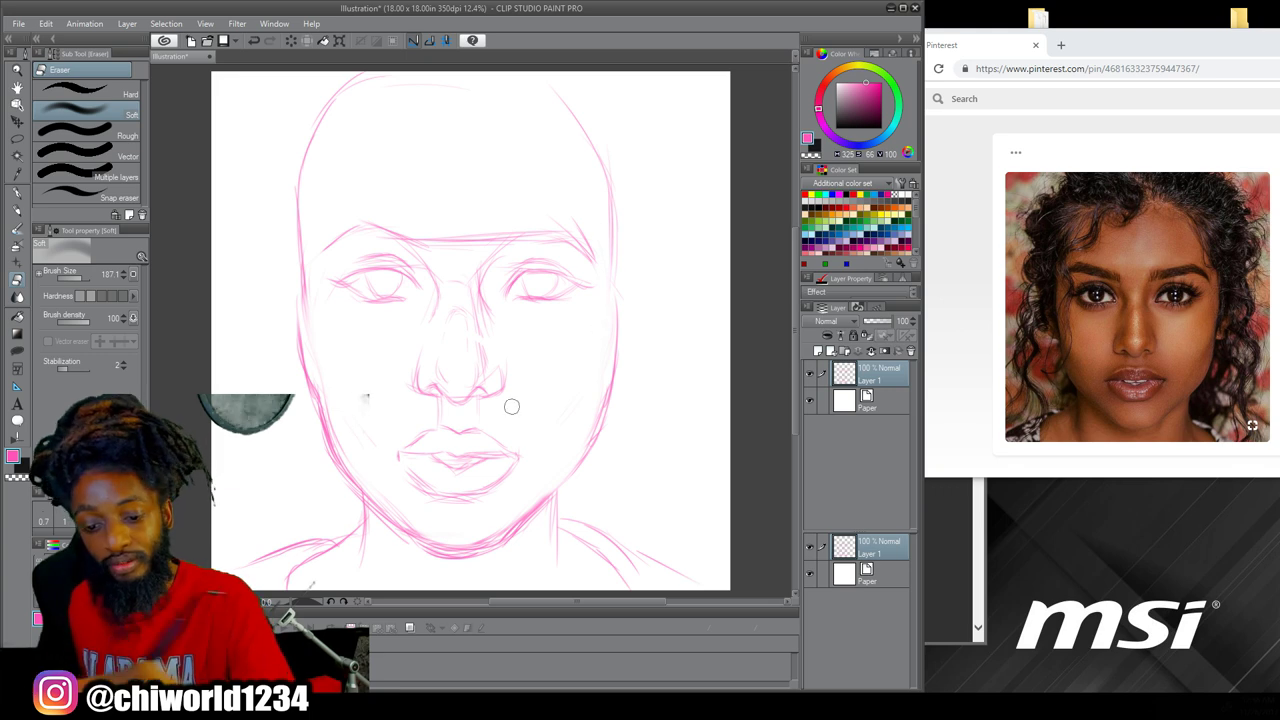
Reinforce the outer face contour from the temple to the cheek on both sides with the Darker pencil
{"action": "left_click", "coordinate": [16, 211]}
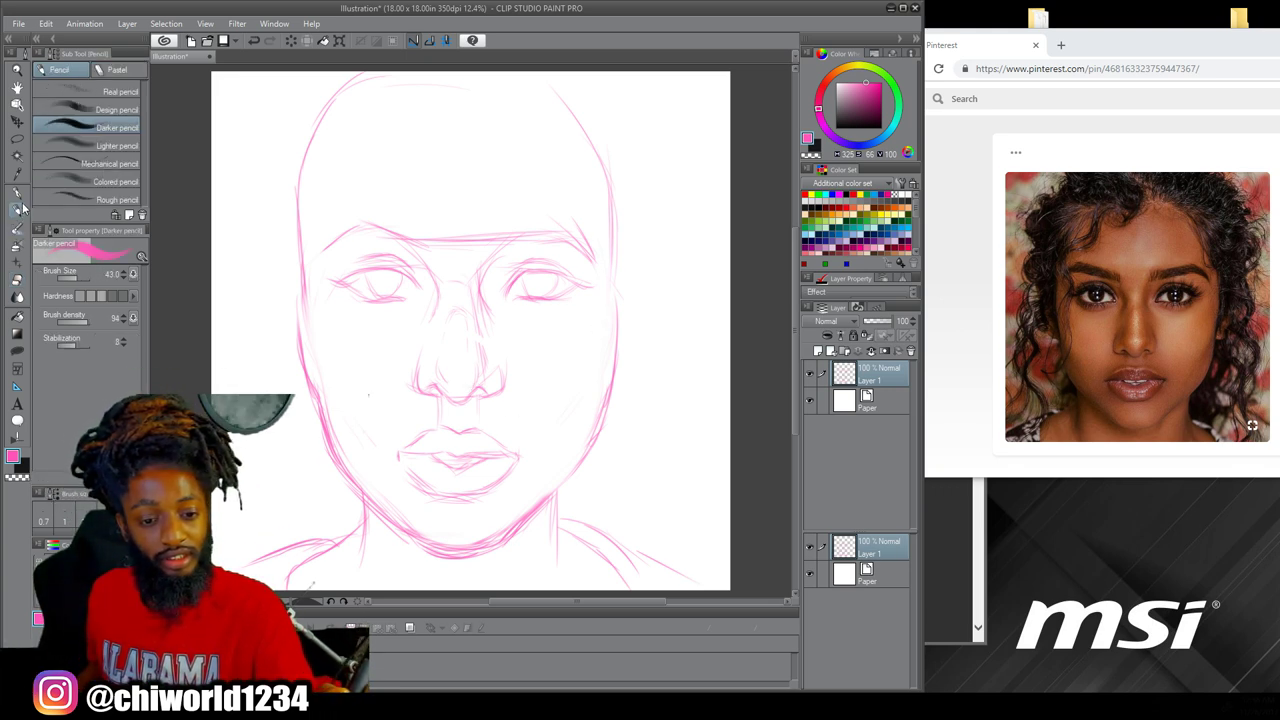
{"action": "left_click_drag", "start_coordinate": [622, 288], "coordinate": [619, 242]}
{"action": "left_click_drag", "start_coordinate": [614, 286], "coordinate": [620, 232]}
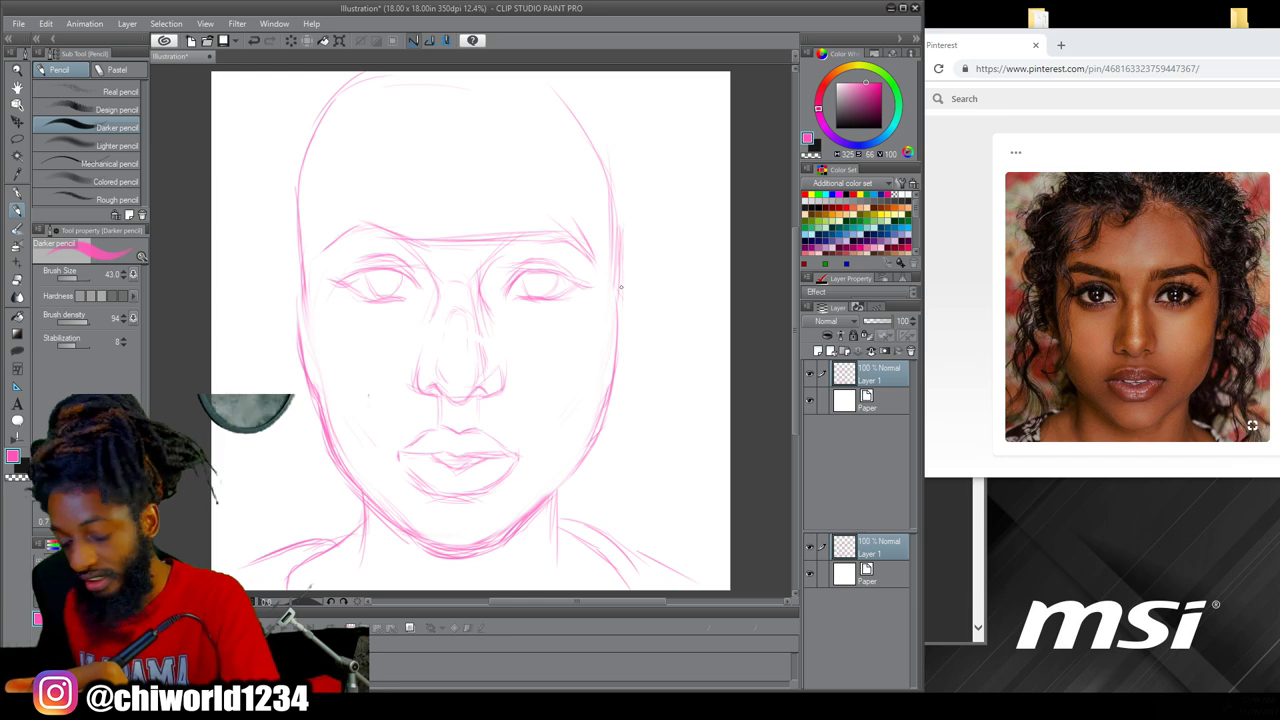
{"action": "left_click_drag", "start_coordinate": [620, 318], "coordinate": [589, 418]}
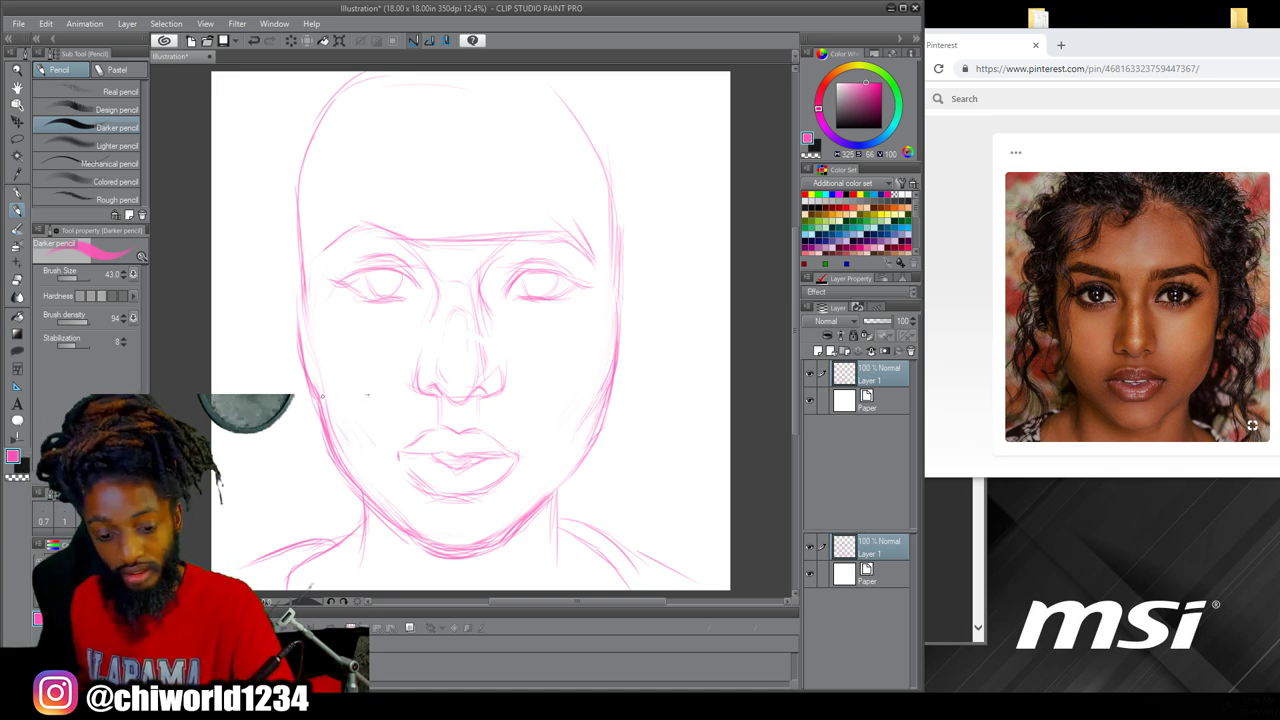
{"action": "left_click_drag", "start_coordinate": [307, 352], "coordinate": [296, 287]}
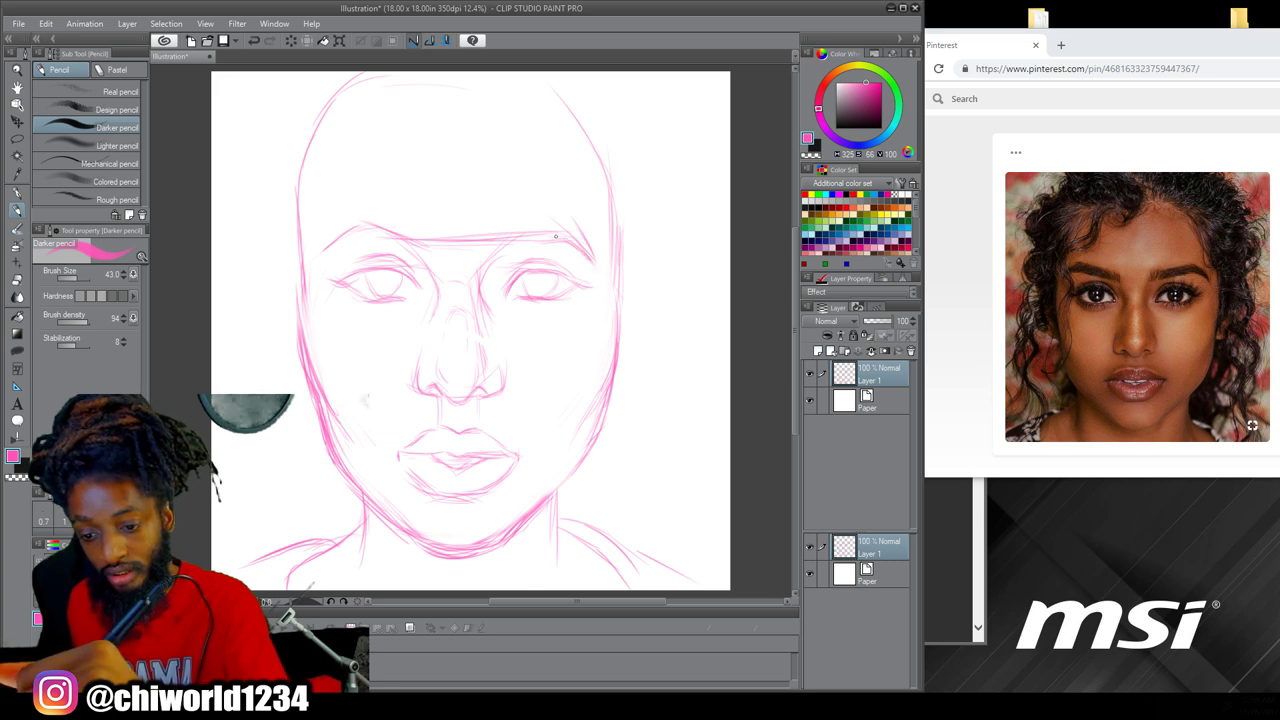
Outline the thick shapes of both eyebrows, including their squared inner ends and tapering outer tails
{"action": "left_click_drag", "start_coordinate": [571, 240], "coordinate": [508, 246]}
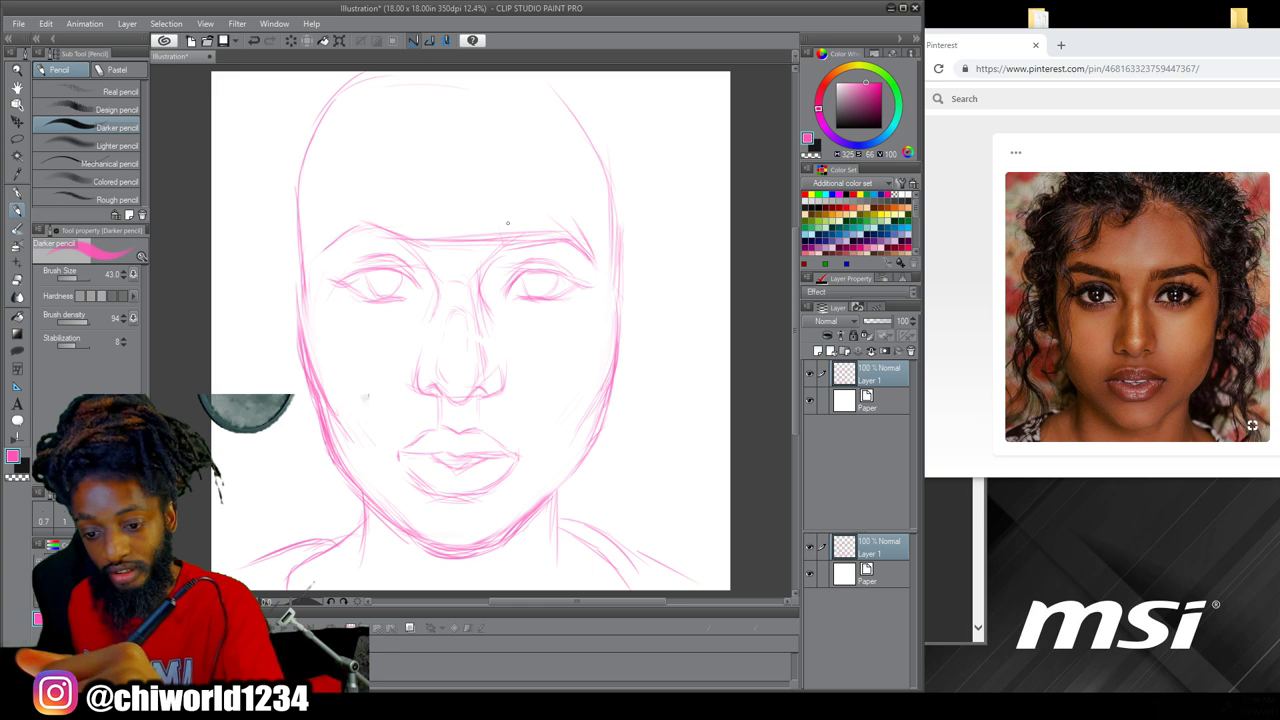
{"action": "mouse_move", "coordinate": [569, 227]}
{"action": "left_mouse_down"}
{"action": "mouse_move", "coordinate": [591, 247]}
{"action": "mouse_move", "coordinate": [553, 223]}
{"action": "mouse_move", "coordinate": [499, 227]}
{"action": "left_mouse_up"}
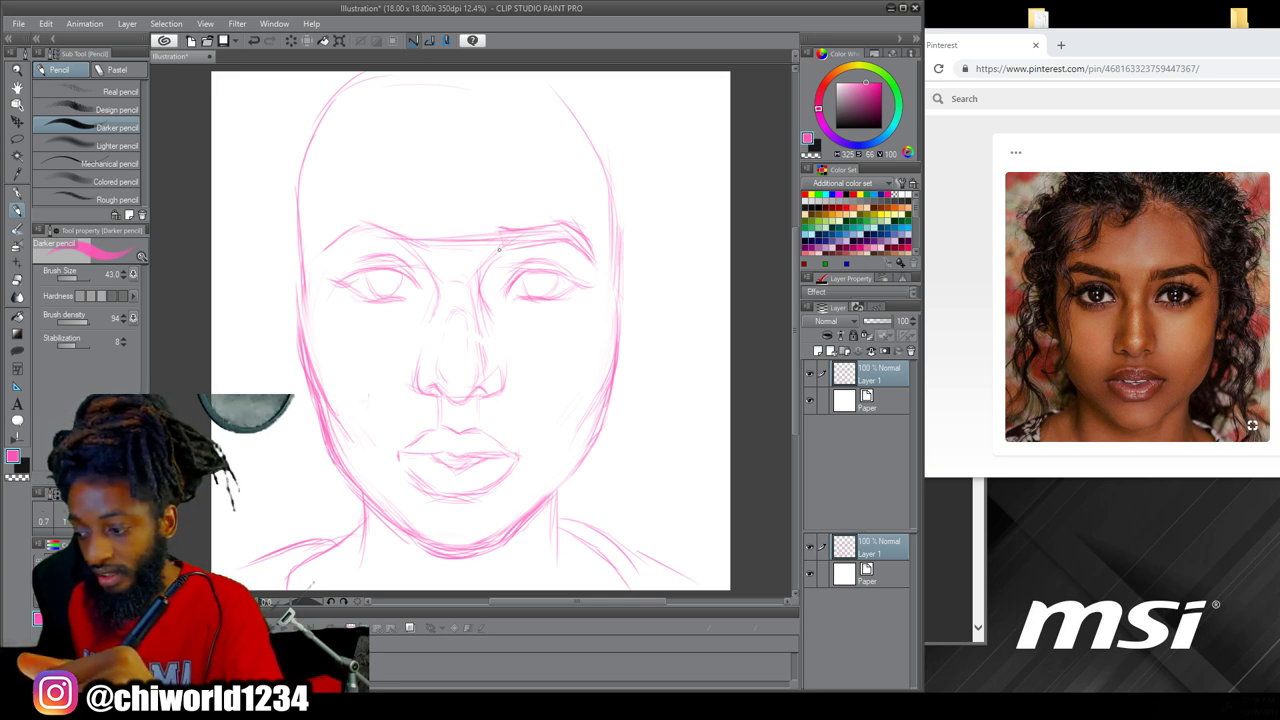
{"action": "left_click_drag", "start_coordinate": [494, 239], "coordinate": [557, 229]}
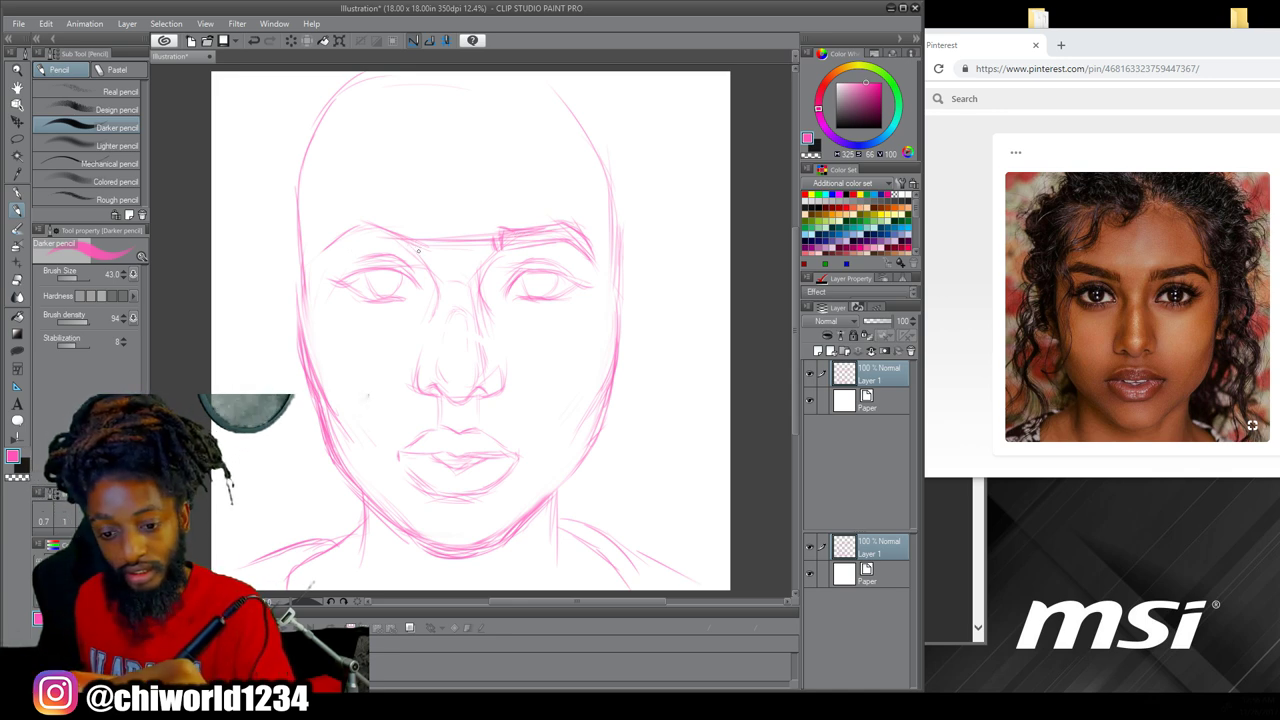
{"action": "mouse_move", "coordinate": [411, 249]}
{"action": "left_mouse_down"}
{"action": "mouse_move", "coordinate": [360, 238]}
{"action": "mouse_move", "coordinate": [372, 241]}
{"action": "left_mouse_up"}
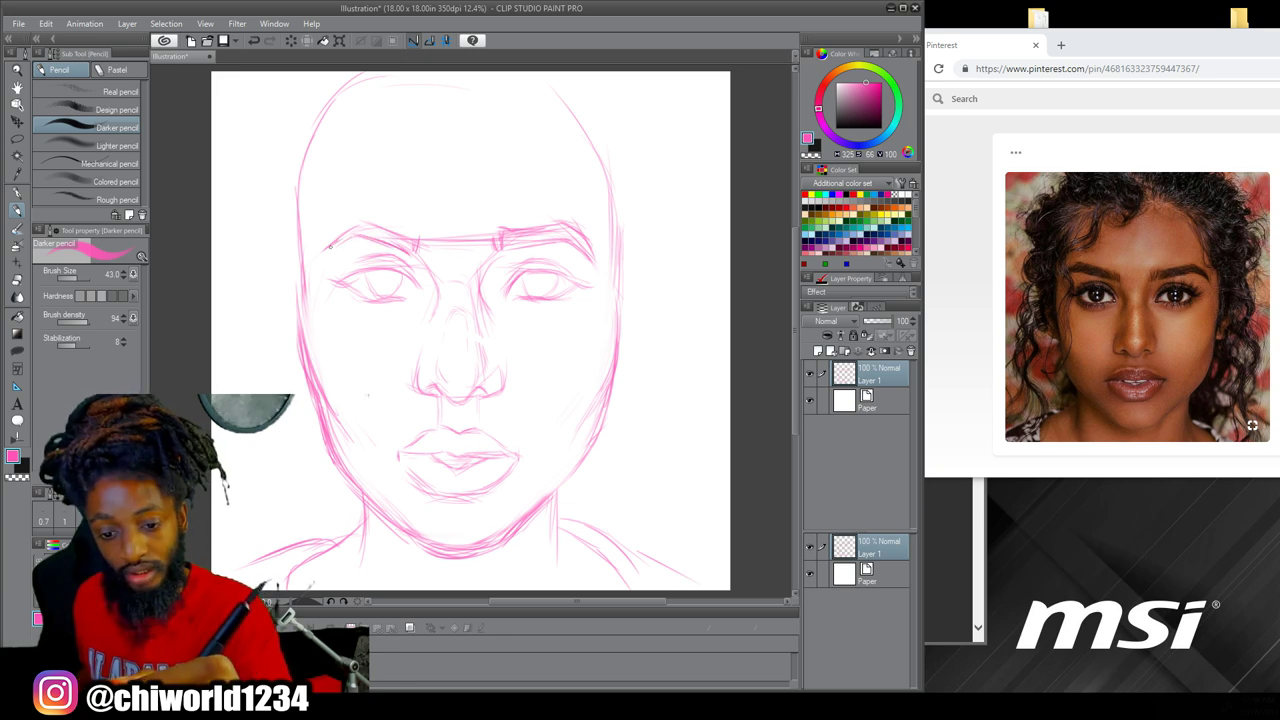
{"action": "mouse_move", "coordinate": [386, 236]}
{"action": "left_mouse_down"}
{"action": "mouse_move", "coordinate": [341, 224]}
{"action": "mouse_move", "coordinate": [326, 257]}
{"action": "left_mouse_up"}
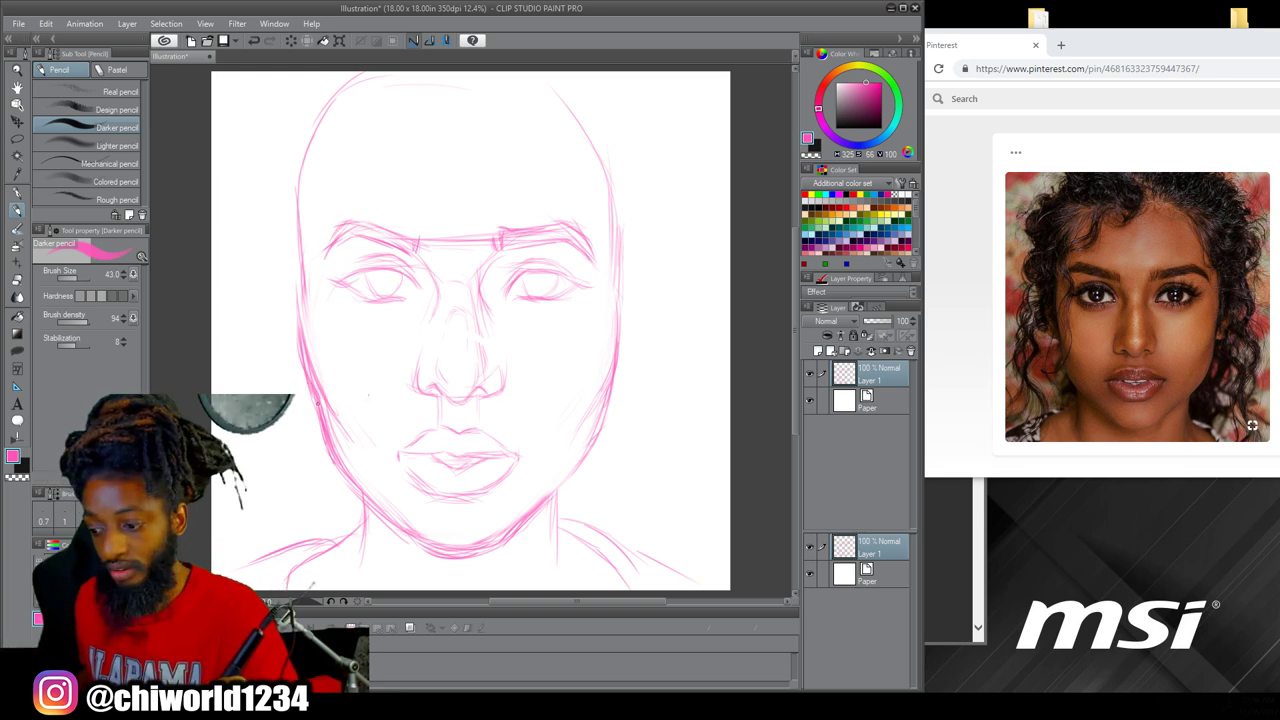
Sketch the hairline with loose curls over the forehead and the wavy outer hair contour on both sides
{"action": "left_click_drag", "start_coordinate": [343, 186], "coordinate": [376, 92]}
{"action": "mouse_move", "coordinate": [610, 226]}
{"action": "left_mouse_down"}
{"action": "mouse_move", "coordinate": [588, 186]}
{"action": "mouse_move", "coordinate": [614, 206]}
{"action": "mouse_move", "coordinate": [586, 151]}
{"action": "mouse_move", "coordinate": [584, 168]}
{"action": "mouse_move", "coordinate": [557, 131]}
{"action": "mouse_move", "coordinate": [590, 160]}
{"action": "mouse_move", "coordinate": [585, 150]}
{"action": "mouse_move", "coordinate": [532, 108]}
{"action": "mouse_move", "coordinate": [554, 106]}
{"action": "mouse_move", "coordinate": [496, 76]}
{"action": "left_mouse_up"}
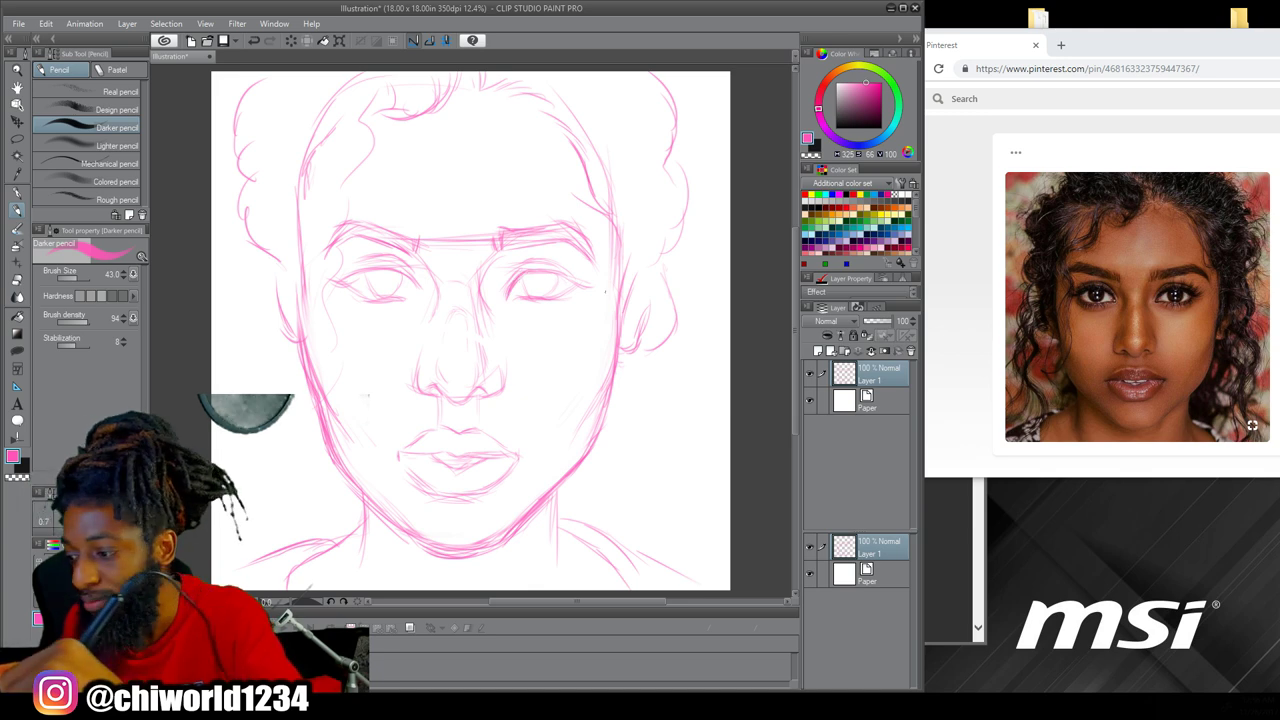
Darken the eyelid outlines of both eyes and draw the round irises with their inner circles
{"action": "left_click_drag", "start_coordinate": [594, 284], "coordinate": [568, 284]}
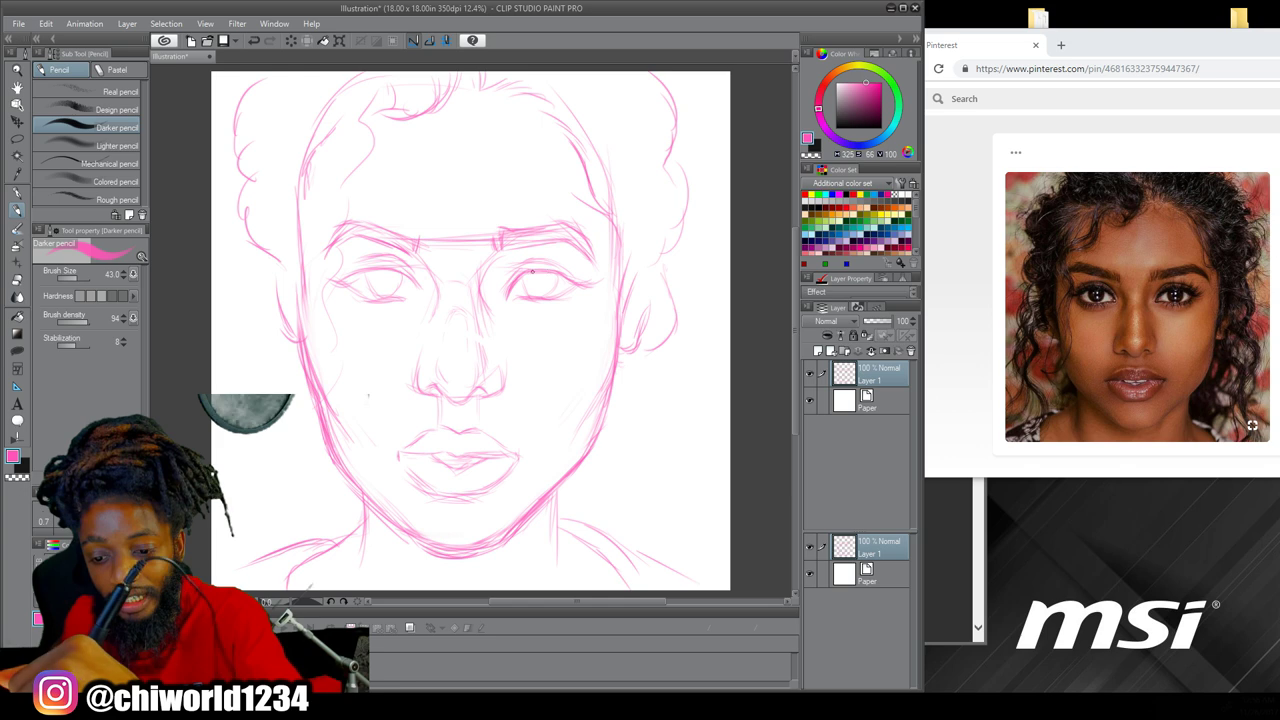
{"action": "left_click_drag", "start_coordinate": [573, 286], "coordinate": [547, 271]}
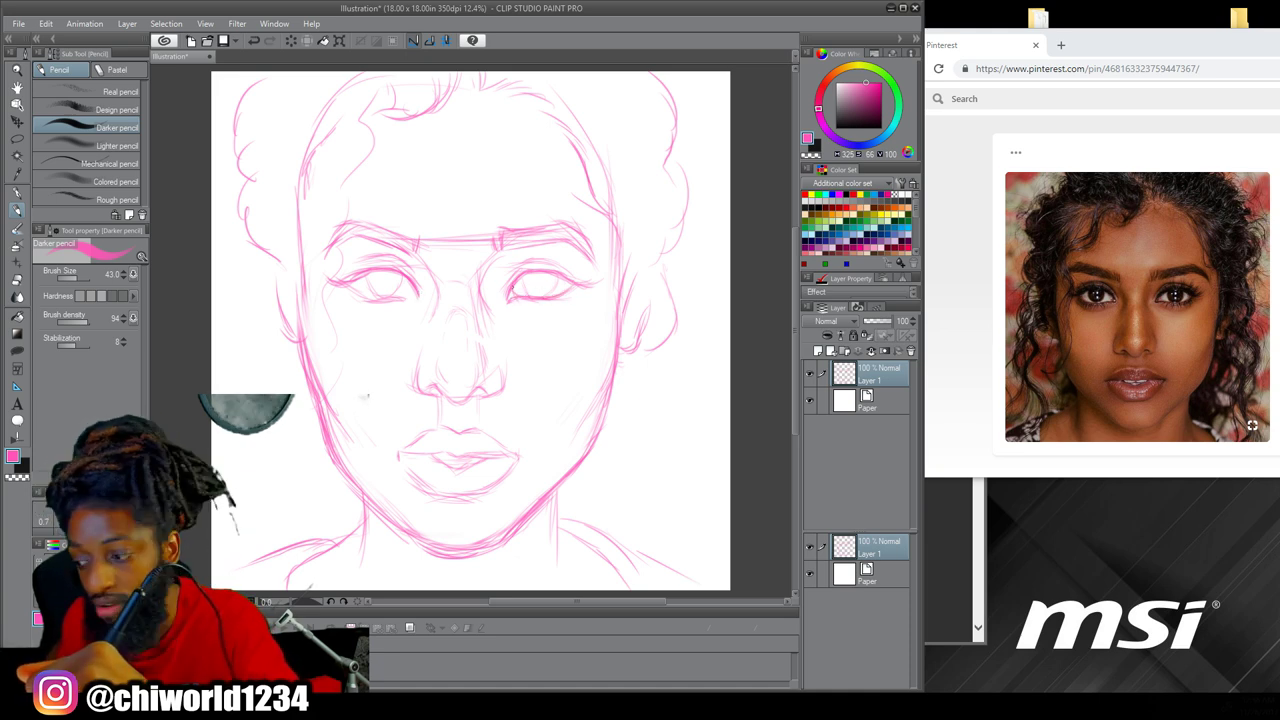
{"action": "mouse_move", "coordinate": [416, 299]}
{"action": "left_mouse_down"}
{"action": "mouse_move", "coordinate": [360, 293]}
{"action": "mouse_move", "coordinate": [405, 297]}
{"action": "left_mouse_up"}
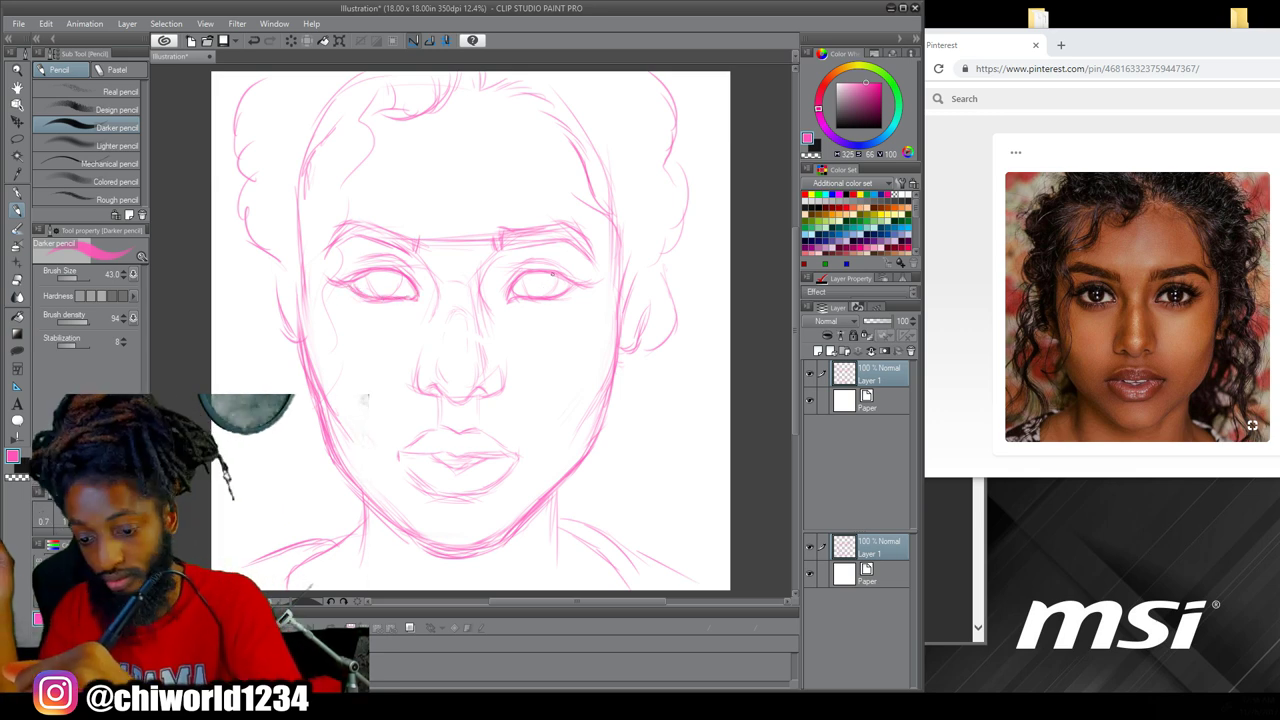
{"action": "mouse_move", "coordinate": [527, 291]}
{"action": "left_mouse_down"}
{"action": "mouse_move", "coordinate": [548, 287]}
{"action": "mouse_move", "coordinate": [536, 270]}
{"action": "left_mouse_up"}
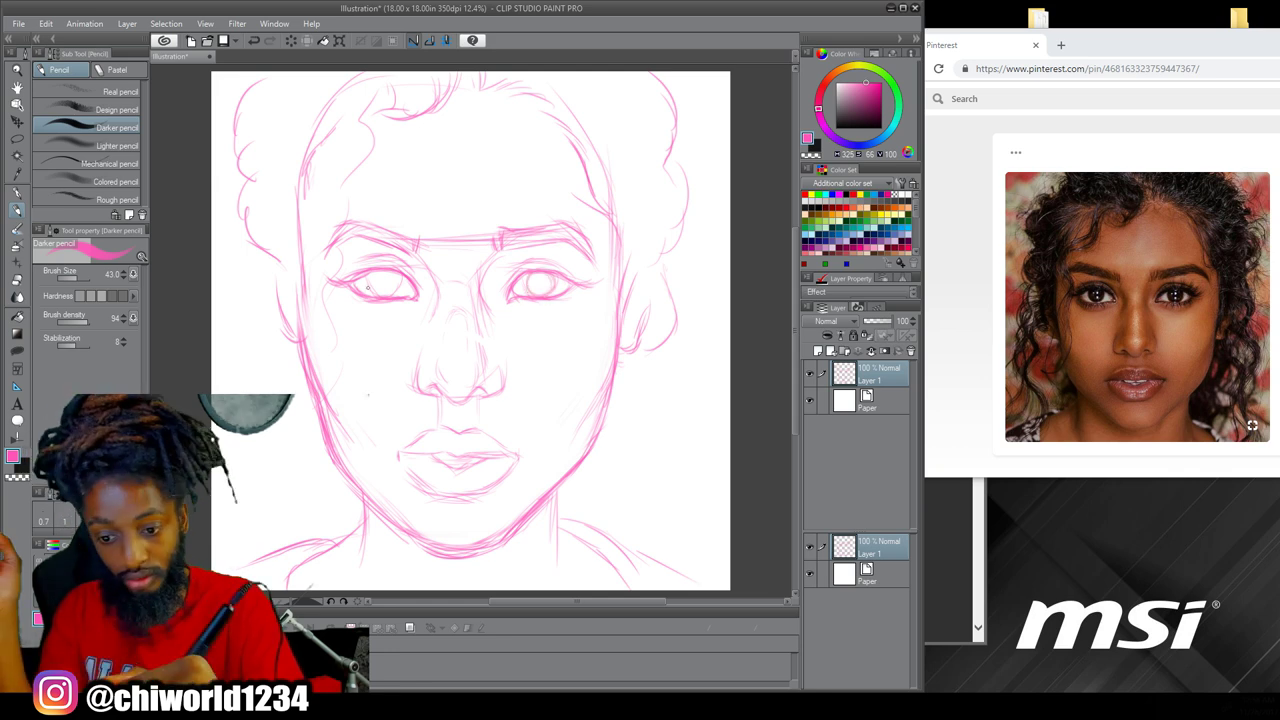
{"action": "mouse_move", "coordinate": [396, 278]}
{"action": "left_mouse_down"}
{"action": "mouse_move", "coordinate": [374, 294]}
{"action": "mouse_move", "coordinate": [402, 292]}
{"action": "mouse_move", "coordinate": [402, 276]}
{"action": "left_mouse_up"}
{"action": "mouse_move", "coordinate": [552, 276]}
{"action": "left_mouse_down"}
{"action": "mouse_move", "coordinate": [574, 264]}
{"action": "mouse_move", "coordinate": [540, 270]}
{"action": "left_mouse_up"}
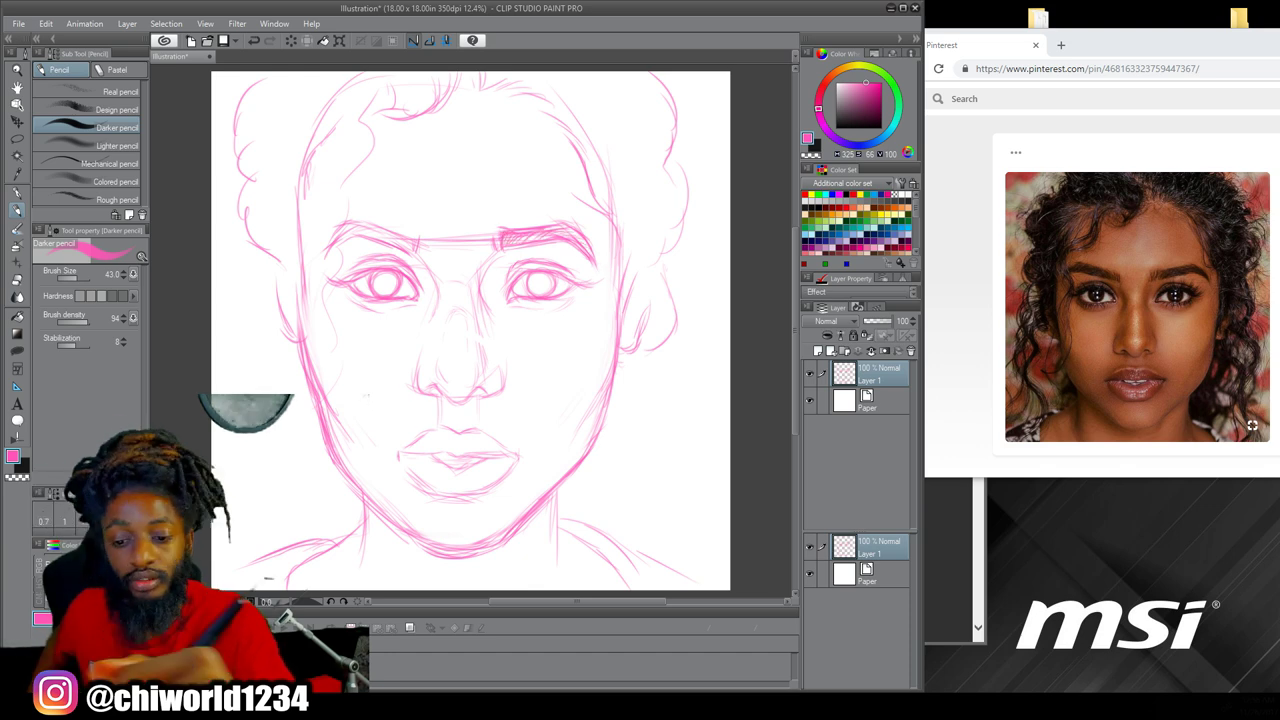
Adjust the placement of the mouth and nose with two transforms, apply them and clear the selection
{"action": "key", "text": "p"}
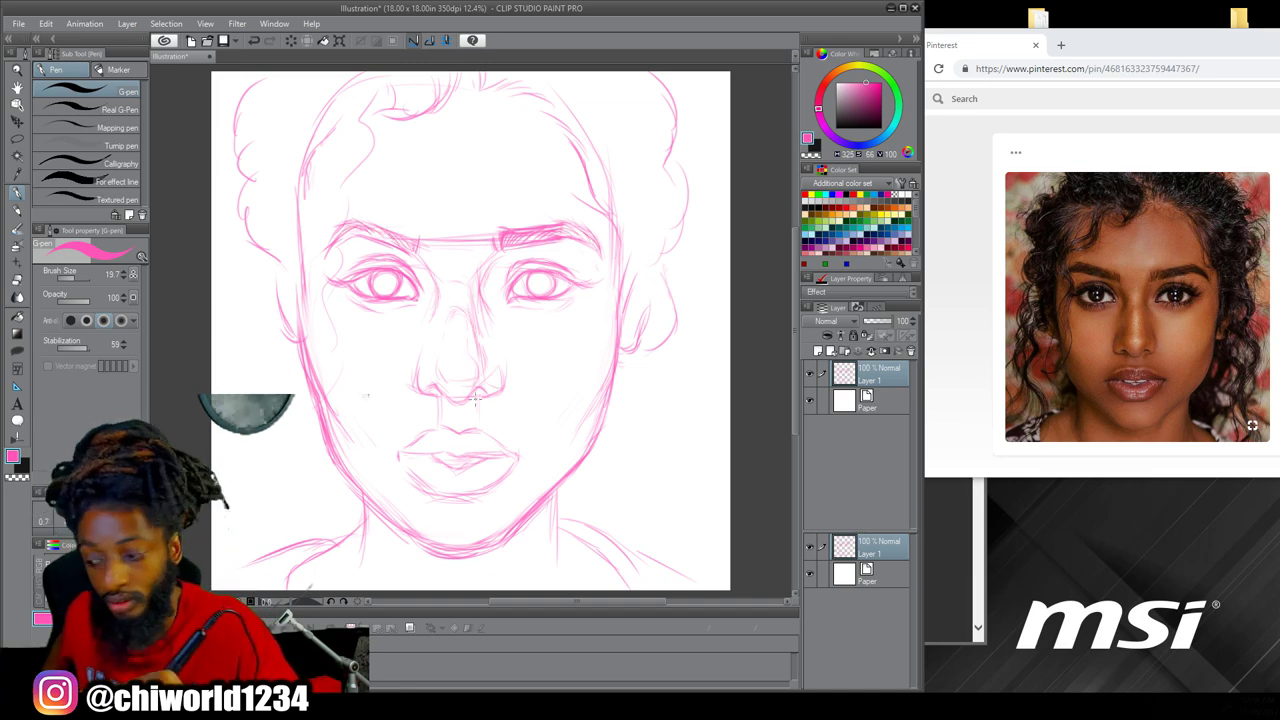
{"action": "key", "text": "m"}
{"action": "key", "text": "ctrl+t"}
{"action": "left_click_drag", "start_coordinate": [400, 449], "coordinate": [427, 474]}
{"action": "key", "text": "Return"}
{"action": "key", "text": "ctrl+t"}
{"action": "mouse_move", "coordinate": [413, 372]}
{"action": "left_mouse_down"}
{"action": "mouse_move", "coordinate": [416, 392]}
{"action": "mouse_move", "coordinate": [443, 397]}
{"action": "left_mouse_up"}
{"action": "key", "text": "Return"}
{"action": "key", "text": "ctrl+d"}
{"action": "key", "text": "p"}
{"action": "left_click_drag", "start_coordinate": [630, 147], "coordinate": [626, 270]}
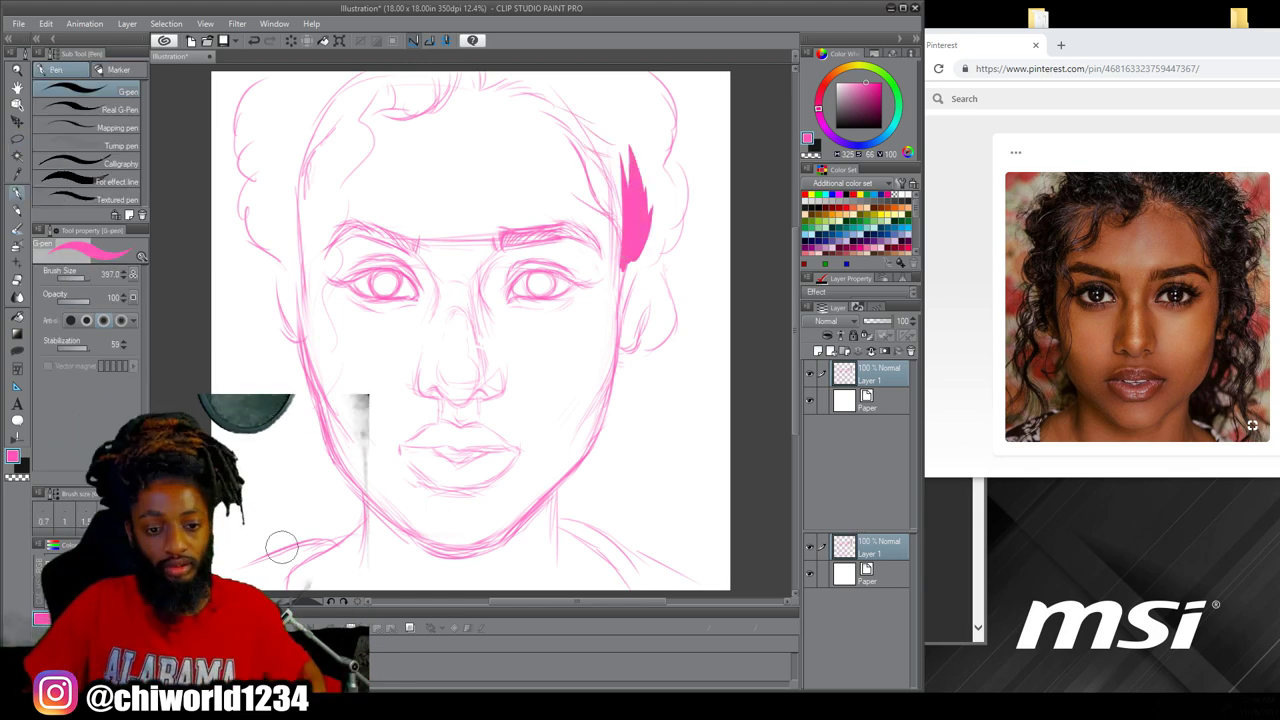
{"action": "key", "text": "ctrl+z"}
Block in the hair masses with broad strokes, add a curly strand beside the right cheek, and set the Darker pencil's brush size to 28.7
{"action": "key", "text": "p"}
{"action": "left_click", "coordinate": [85, 281]}
{"action": "left_click_drag", "start_coordinate": [640, 165], "coordinate": [628, 270]}
{"action": "left_click_drag", "start_coordinate": [602, 82], "coordinate": [655, 138]}
{"action": "left_click_drag", "start_coordinate": [436, 76], "coordinate": [400, 108]}
{"action": "left_click_drag", "start_coordinate": [340, 75], "coordinate": [294, 142]}
{"action": "left_click_drag", "start_coordinate": [272, 92], "coordinate": [275, 170]}
{"action": "mouse_move", "coordinate": [648, 252]}
{"action": "left_mouse_down"}
{"action": "mouse_move", "coordinate": [641, 480]}
{"action": "mouse_move", "coordinate": [654, 504]}
{"action": "left_mouse_up"}
{"action": "left_click", "coordinate": [83, 280]}
{"action": "left_click", "coordinate": [74, 279]}
Save the reference portrait from the Pinterest page and open the image in Photos for a close view of the face
{"action": "right_click", "coordinate": [1103, 251]}
{"action": "left_click", "coordinate": [1138, 374]}
{"action": "key", "text": "Return"}
{"action": "left_click", "coordinate": [945, 462]}
{"action": "scroll", "coordinate": [1120, 320], "scroll_direction": "up", "scroll_amount": 4}
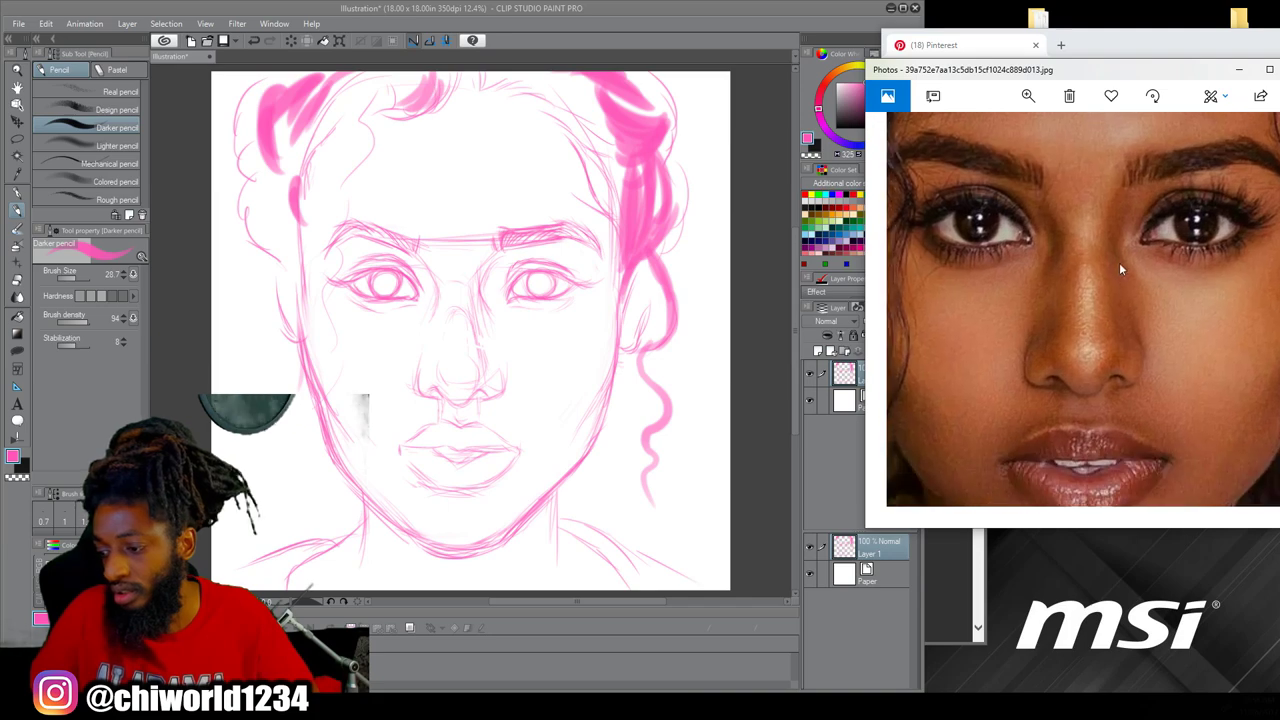
Darken the nostrils and base of the nose, strengthen the eyelashes, and add the inner circle of the left iris
{"action": "scroll", "coordinate": [1120, 320], "scroll_direction": "down", "scroll_amount": 1}
{"action": "scroll", "coordinate": [404, 367], "scroll_direction": "up", "scroll_amount": 3}
{"action": "left_click_drag", "start_coordinate": [561, 599], "coordinate": [565, 599]}
{"action": "left_click_drag", "start_coordinate": [544, 423], "coordinate": [516, 426]}
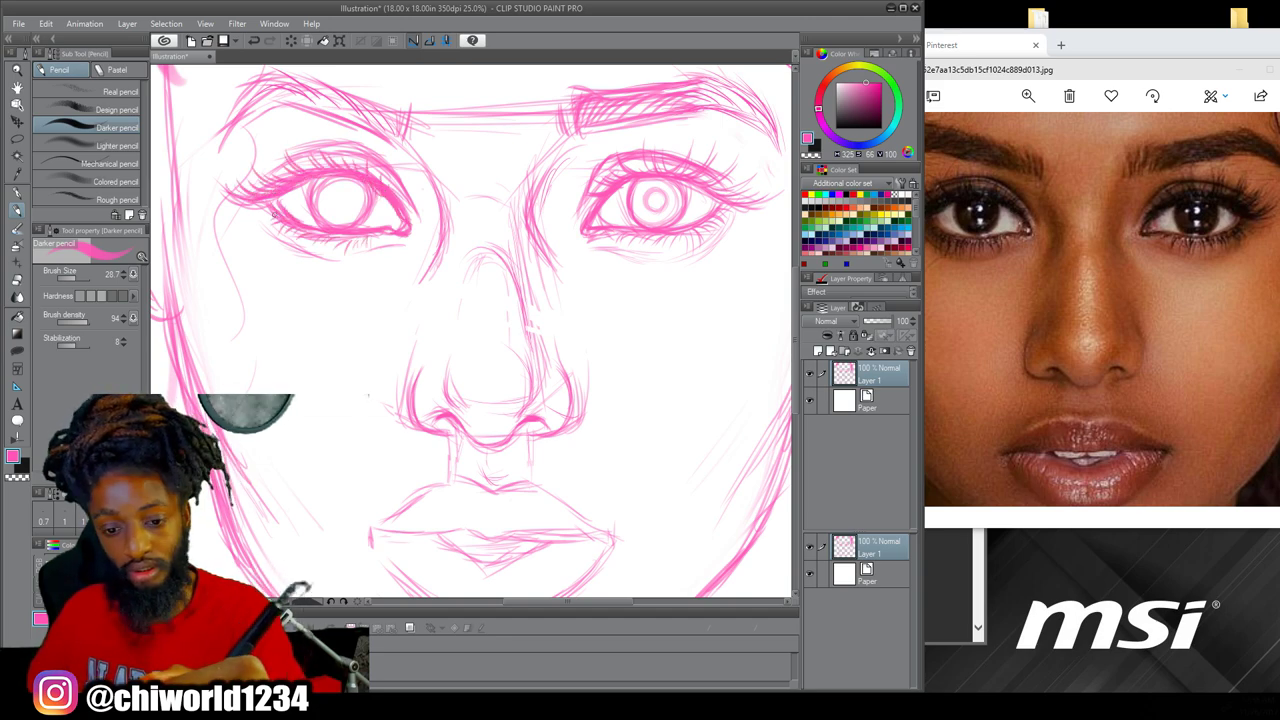
{"action": "left_click_drag", "start_coordinate": [345, 190], "coordinate": [338, 192]}
Fade both eyebrows with the Soft eraser and redraw them as tapered arches filled with pencil hatching
{"action": "key", "text": "e"}
{"action": "left_click_drag", "start_coordinate": [570, 110], "coordinate": [770, 110]}
{"action": "left_click_drag", "start_coordinate": [405, 120], "coordinate": [225, 115]}
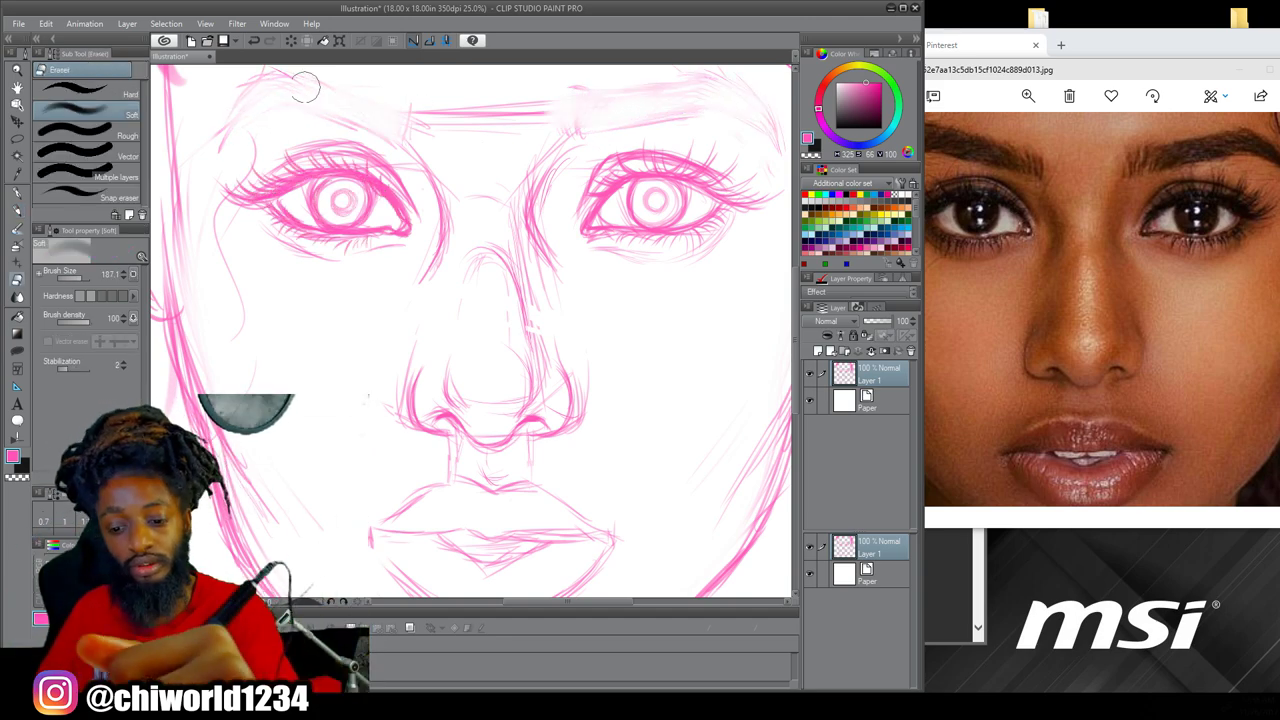
{"action": "key", "text": "p"}
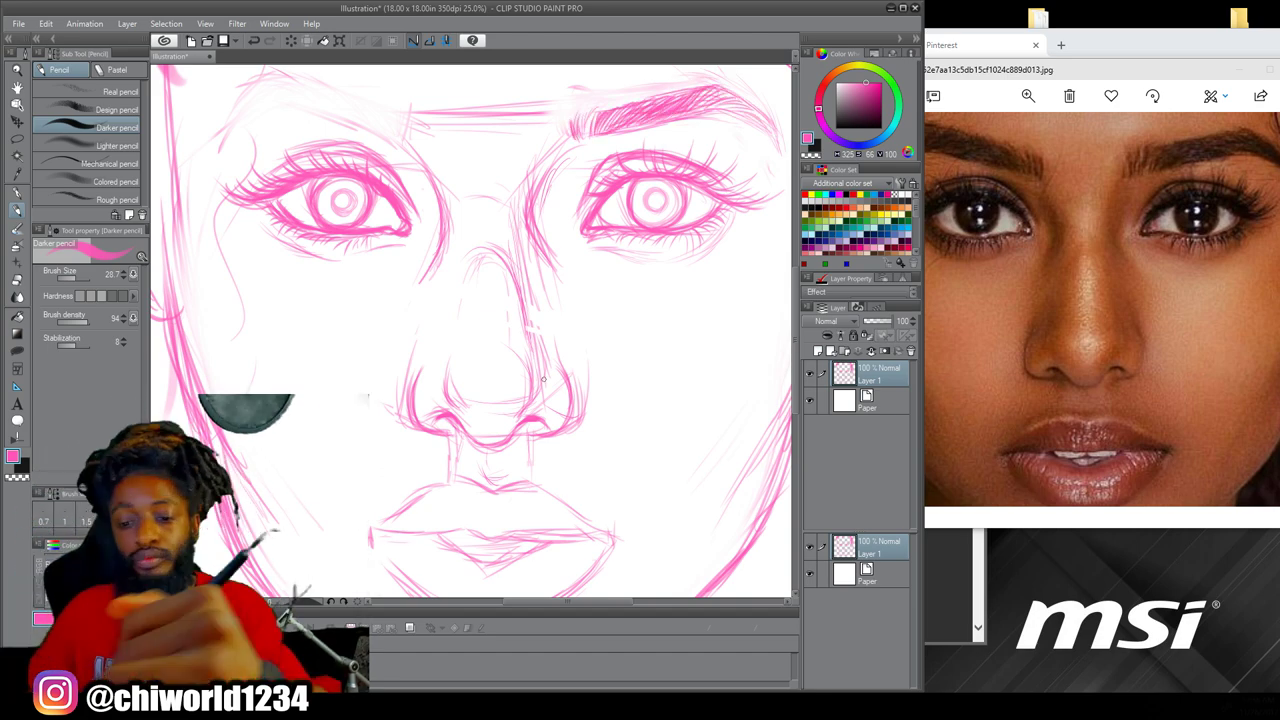
{"action": "left_click_drag", "start_coordinate": [392, 132], "coordinate": [286, 92]}
Darken the upper lip and mouth line, redraw the lower lip's outline, and clear the lasso selection
{"action": "left_click_drag", "start_coordinate": [530, 487], "coordinate": [486, 490]}
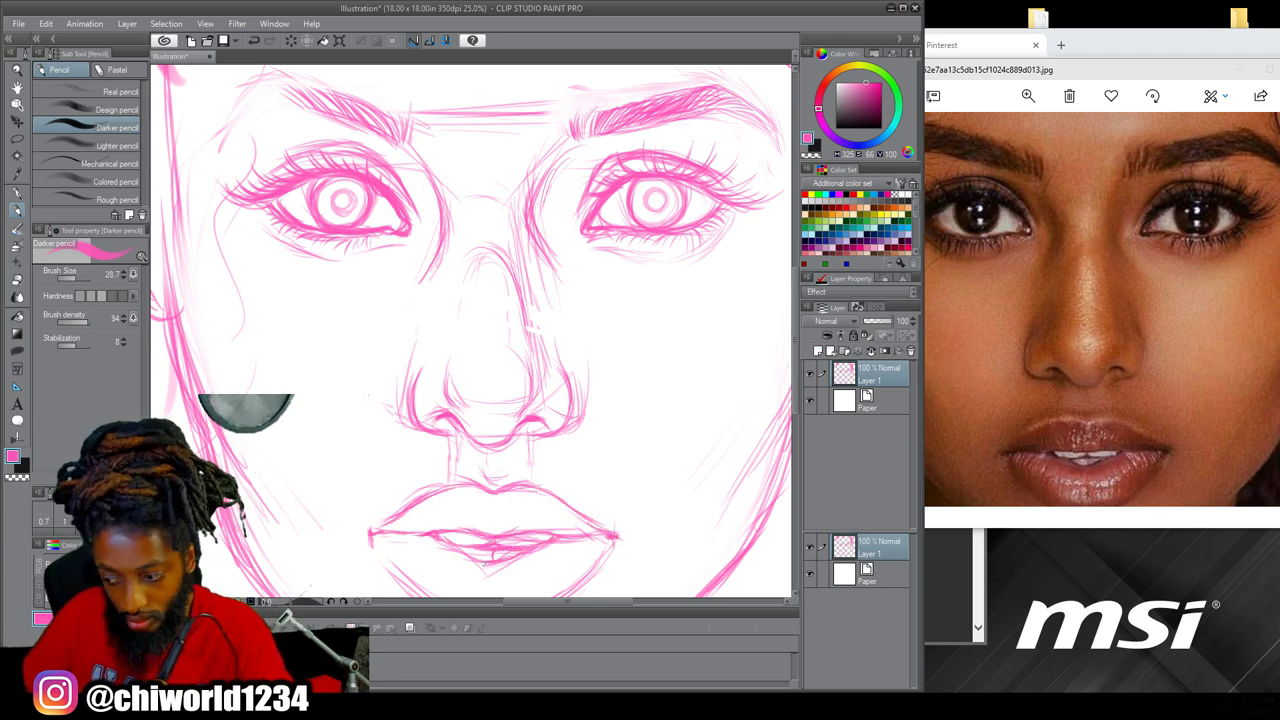
{"action": "scroll", "coordinate": [742, 334], "scroll_direction": "down", "scroll_amount": 2}
{"action": "left_click_drag", "start_coordinate": [446, 437], "coordinate": [390, 467]}
{"action": "key", "text": "m"}
{"action": "mouse_move", "coordinate": [372, 470]}
{"action": "left_mouse_down"}
{"action": "mouse_move", "coordinate": [394, 524]}
{"action": "mouse_move", "coordinate": [370, 485]}
{"action": "left_mouse_up"}
{"action": "key", "text": "ctrl+d"}
Lasso each eye in turn, adjust its placement with a transform, and clear the selection
{"action": "scroll", "coordinate": [500, 348], "scroll_direction": "down", "scroll_amount": 5}
{"action": "scroll", "coordinate": [545, 300], "scroll_direction": "up", "scroll_amount": 1}
{"action": "left_click", "coordinate": [1091, 315]}
{"action": "scroll", "coordinate": [1091, 318], "scroll_direction": "down", "scroll_amount": 1}
{"action": "mouse_move", "coordinate": [532, 290]}
{"action": "left_mouse_down"}
{"action": "mouse_move", "coordinate": [540, 250]}
{"action": "mouse_move", "coordinate": [541, 281]}
{"action": "left_mouse_up"}
{"action": "key", "text": "ctrl+t"}
{"action": "left_click", "coordinate": [558, 337]}
{"action": "mouse_move", "coordinate": [454, 262]}
{"action": "left_mouse_down"}
{"action": "mouse_move", "coordinate": [362, 300]}
{"action": "mouse_move", "coordinate": [440, 310]}
{"action": "mouse_move", "coordinate": [405, 292]}
{"action": "left_mouse_up"}
{"action": "key", "text": "ctrl+t"}
{"action": "left_click", "coordinate": [366, 341]}
{"action": "key", "text": "ctrl+d"}
{"action": "key", "text": "p"}
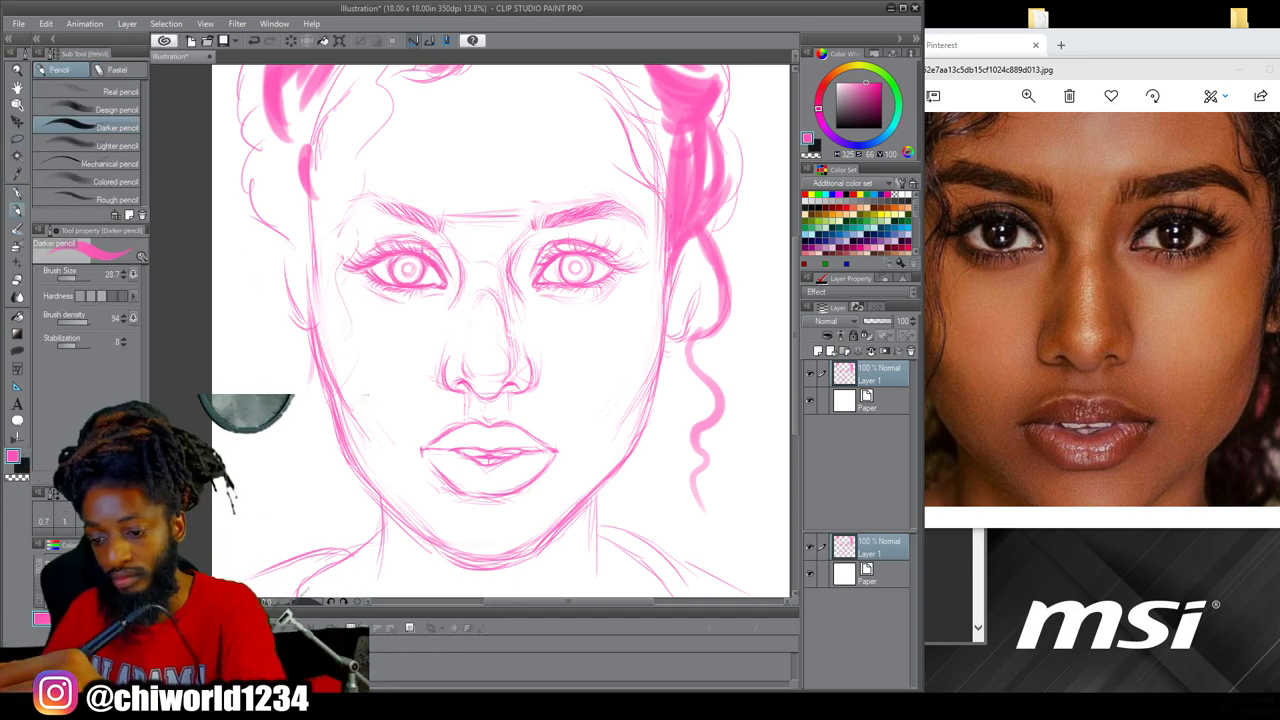
Retrace the lower jawline and clean up the stray contour lines on both sides of the face with the Soft eraser
{"action": "left_click_drag", "start_coordinate": [592, 516], "coordinate": [538, 562]}
{"action": "key", "text": "e"}
{"action": "left_click_drag", "start_coordinate": [664, 312], "coordinate": [542, 540]}
{"action": "left_click_drag", "start_coordinate": [310, 178], "coordinate": [314, 306]}
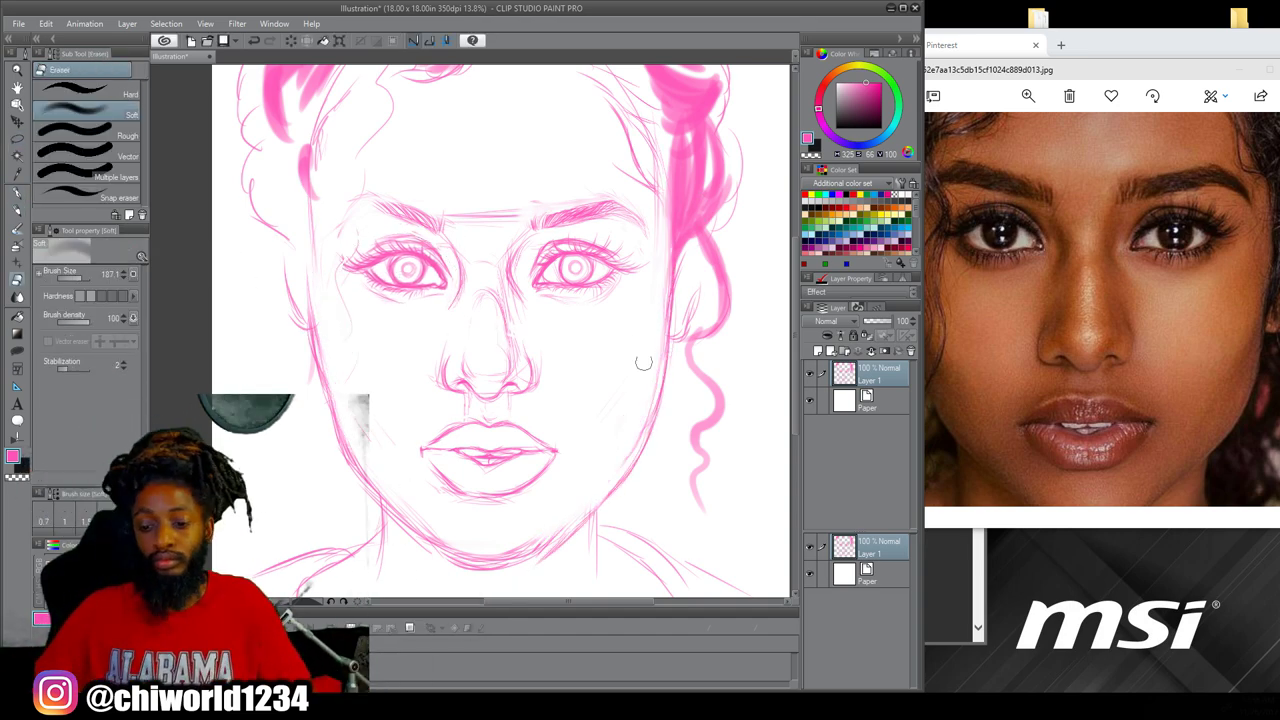
Thicken the jaw and face outline and add curly strands along the forehead with the Darker pencil at brush size 118.1
{"action": "scroll", "coordinate": [472, 330], "scroll_direction": "down", "scroll_amount": 1}
{"action": "left_click", "coordinate": [1017, 352]}
{"action": "scroll", "coordinate": [1017, 352], "scroll_direction": "down", "scroll_amount": 2}
{"action": "key", "text": "p"}
{"action": "mouse_move", "coordinate": [526, 472]}
{"action": "left_mouse_down"}
{"action": "mouse_move", "coordinate": [624, 292]}
{"action": "mouse_move", "coordinate": [569, 89]}
{"action": "left_mouse_up"}
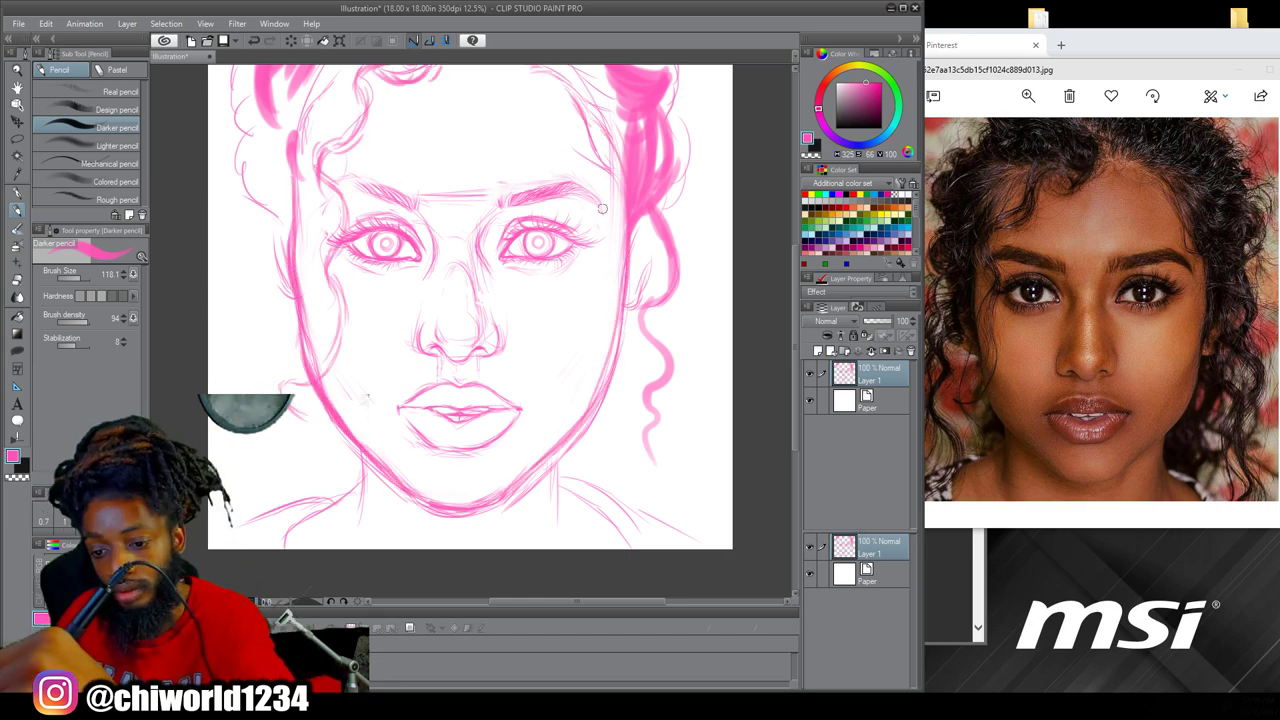
{"action": "key", "text": "e"}
{"action": "key", "text": "p"}
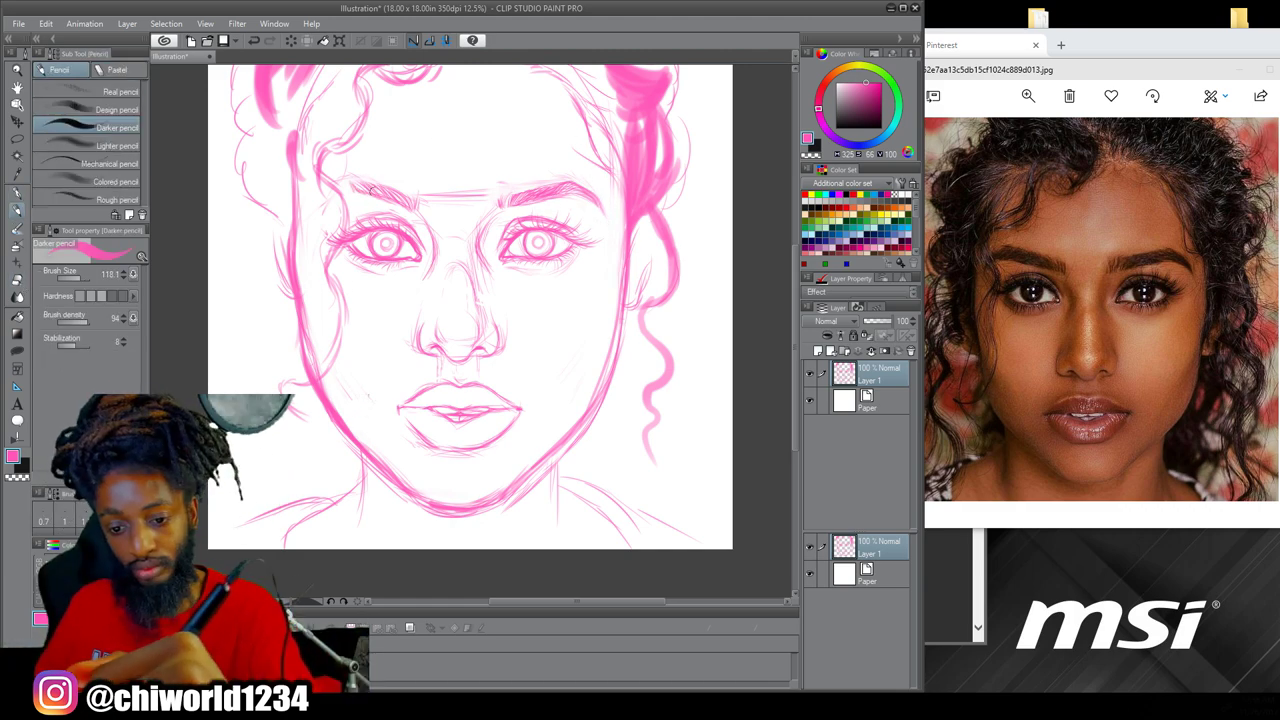
Fill in the curls above the forehead, along the temples and through the right hair mass with broad strokes
{"action": "left_click_drag", "start_coordinate": [405, 68], "coordinate": [452, 70]}
{"action": "left_click_drag", "start_coordinate": [354, 86], "coordinate": [318, 160]}
{"action": "left_click_drag", "start_coordinate": [302, 112], "coordinate": [288, 176]}
{"action": "mouse_move", "coordinate": [630, 288]}
{"action": "left_mouse_down"}
{"action": "mouse_move", "coordinate": [682, 140]}
{"action": "mouse_move", "coordinate": [660, 70]}
{"action": "left_mouse_up"}
{"action": "left_click_drag", "start_coordinate": [330, 68], "coordinate": [270, 122]}
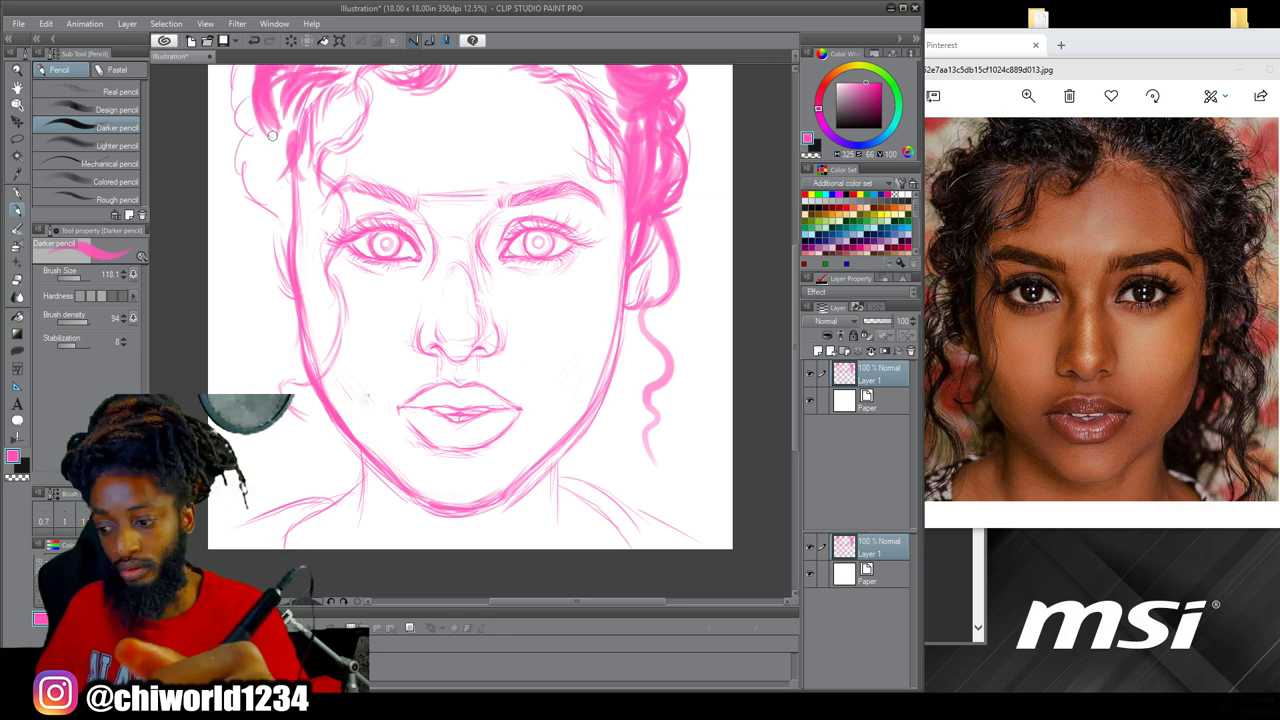
Build looping curls down the left side of the head and draw thinner loose strands beside the left jaw
{"action": "left_click_drag", "start_coordinate": [280, 72], "coordinate": [240, 166]}
{"action": "left_click_drag", "start_coordinate": [290, 136], "coordinate": [238, 216]}
{"action": "left_click_drag", "start_coordinate": [286, 102], "coordinate": [252, 246]}
{"action": "mouse_move", "coordinate": [290, 216]}
{"action": "left_mouse_down"}
{"action": "mouse_move", "coordinate": [244, 326]}
{"action": "mouse_move", "coordinate": [282, 382]}
{"action": "left_mouse_up"}
{"action": "key", "text": "bracketleft"}
{"action": "key", "text": "bracketleft"}
{"action": "key", "text": "bracketleft"}
{"action": "left_click_drag", "start_coordinate": [262, 430], "coordinate": [300, 490]}
Fill in both pupils and begin toning the right iris with the Lighter pencil
{"action": "key", "text": "b"}
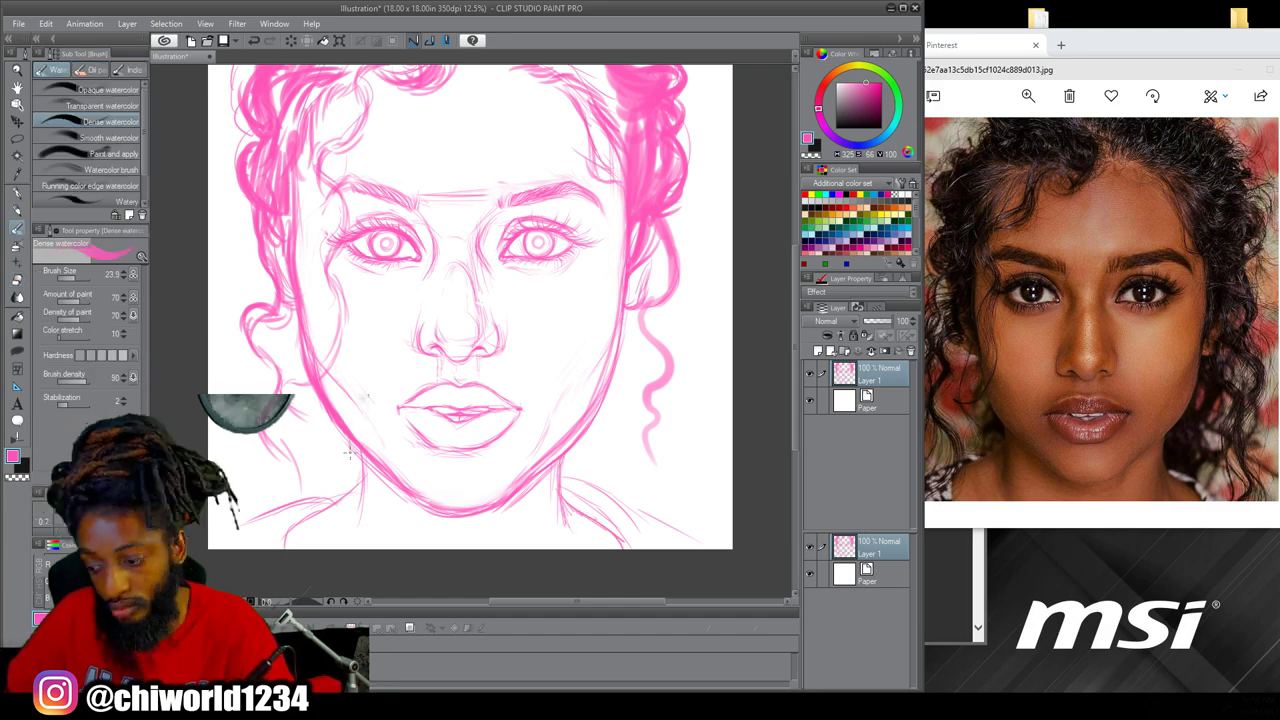
{"action": "scroll", "coordinate": [509, 300], "scroll_direction": "up", "scroll_amount": 4}
{"action": "left_click", "coordinate": [62, 138]}
{"action": "left_click", "coordinate": [17, 210]}
{"action": "left_click_drag", "start_coordinate": [662, 275], "coordinate": [672, 292]}
{"action": "left_click_drag", "start_coordinate": [256, 277], "coordinate": [260, 286]}
{"action": "left_click_drag", "start_coordinate": [694, 260], "coordinate": [694, 306]}
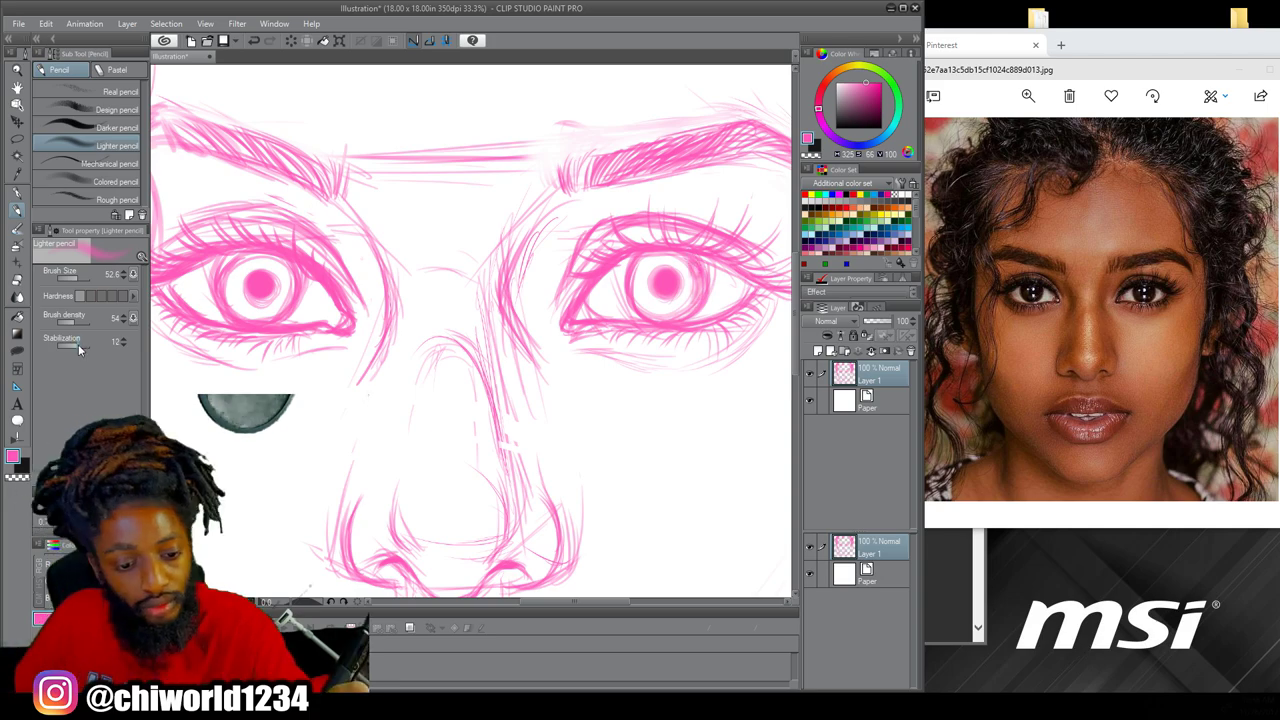
{"action": "left_click_drag", "start_coordinate": [686, 256], "coordinate": [638, 282]}
Widen the tool palette and shade both irises around the pupils with the Colored pencil at brush size 66.7
{"action": "left_click_drag", "start_coordinate": [149, 380], "coordinate": [182, 380]}
{"action": "left_click", "coordinate": [135, 181]}
{"action": "left_click", "coordinate": [96, 279]}
{"action": "left_click", "coordinate": [100, 279]}
{"action": "left_click_drag", "start_coordinate": [303, 274], "coordinate": [290, 314]}
{"action": "left_click_drag", "start_coordinate": [304, 300], "coordinate": [260, 316]}
{"action": "left_click", "coordinate": [96, 324]}
{"action": "left_click_drag", "start_coordinate": [306, 270], "coordinate": [306, 298]}
{"action": "mouse_move", "coordinate": [300, 262]}
{"action": "left_mouse_down"}
{"action": "mouse_move", "coordinate": [242, 292]}
{"action": "mouse_move", "coordinate": [285, 318]}
{"action": "left_mouse_up"}
{"action": "left_click_drag", "start_coordinate": [706, 260], "coordinate": [700, 312]}
Shade both eyebrows with the Colored pencil so they read as solid arches
{"action": "scroll", "coordinate": [772, 542], "scroll_direction": "down", "scroll_amount": 1}
{"action": "left_click_drag", "start_coordinate": [751, 546], "coordinate": [689, 510]}
{"action": "left_click_drag", "start_coordinate": [740, 206], "coordinate": [690, 218]}
{"action": "left_click_drag", "start_coordinate": [708, 202], "coordinate": [594, 236]}
{"action": "left_click_drag", "start_coordinate": [378, 234], "coordinate": [266, 194]}
{"action": "scroll", "coordinate": [526, 403], "scroll_direction": "down", "scroll_amount": 2}
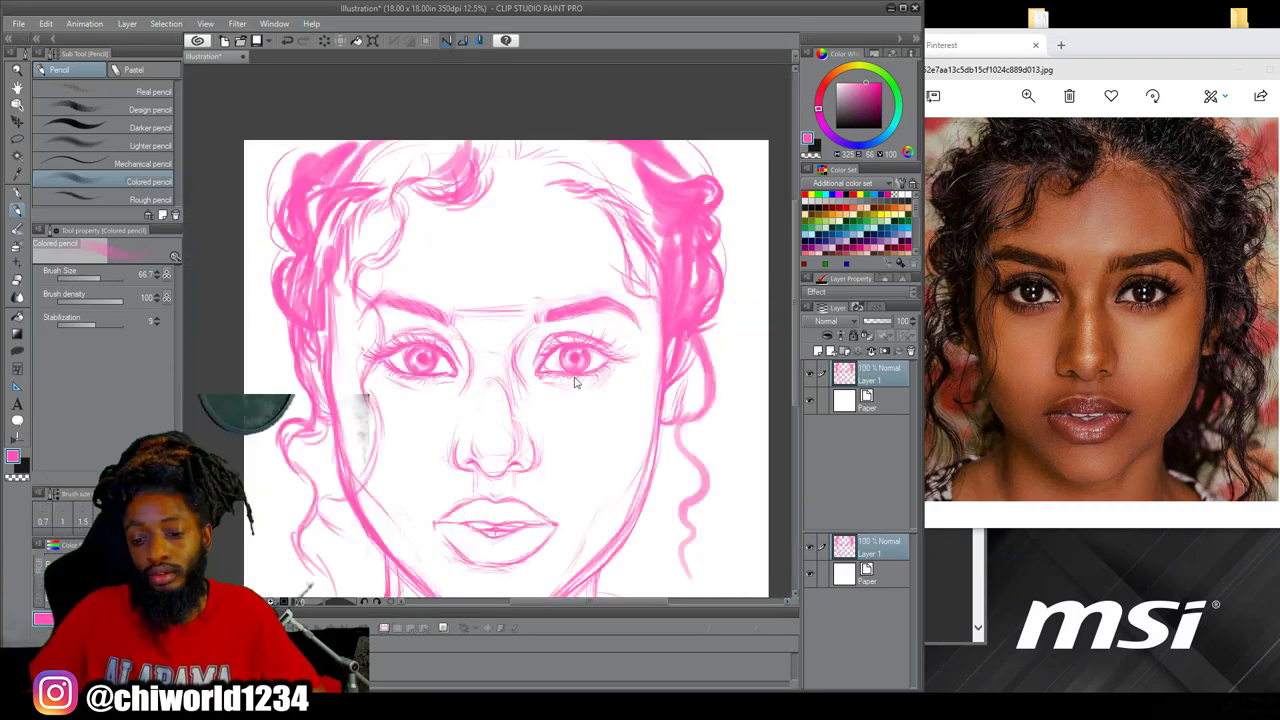
Set the Colored pencil's brush size to 134.3 and shade the sides of the nose and the inner eye sockets
{"action": "scroll", "coordinate": [518, 506], "scroll_direction": "up", "scroll_amount": 2}
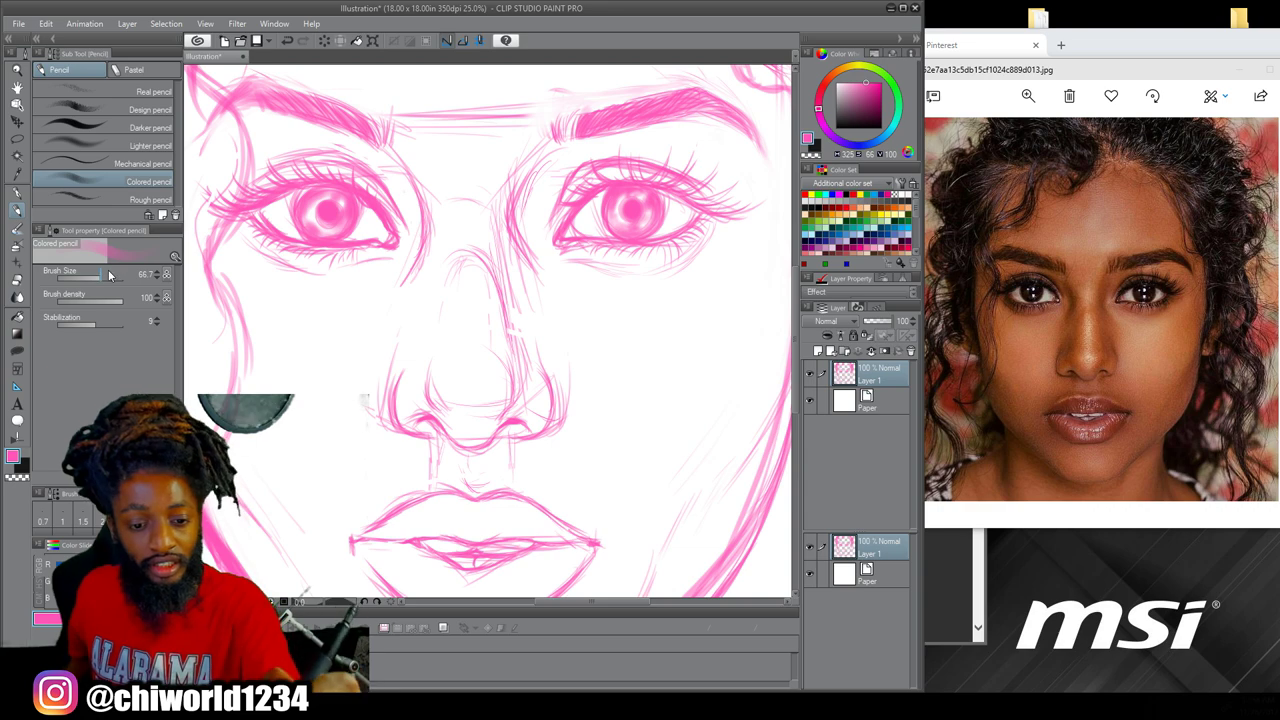
{"action": "left_click_drag", "start_coordinate": [97, 275], "coordinate": [105, 278]}
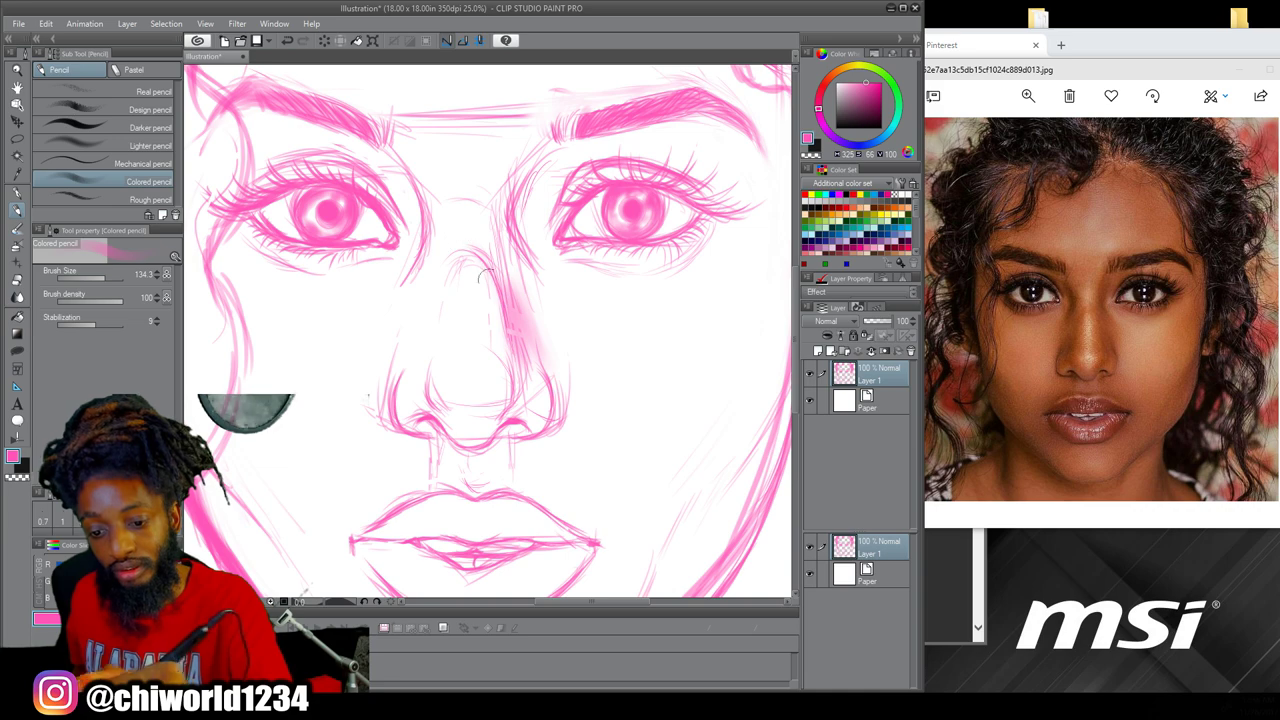
{"action": "left_click", "coordinate": [441, 627]}
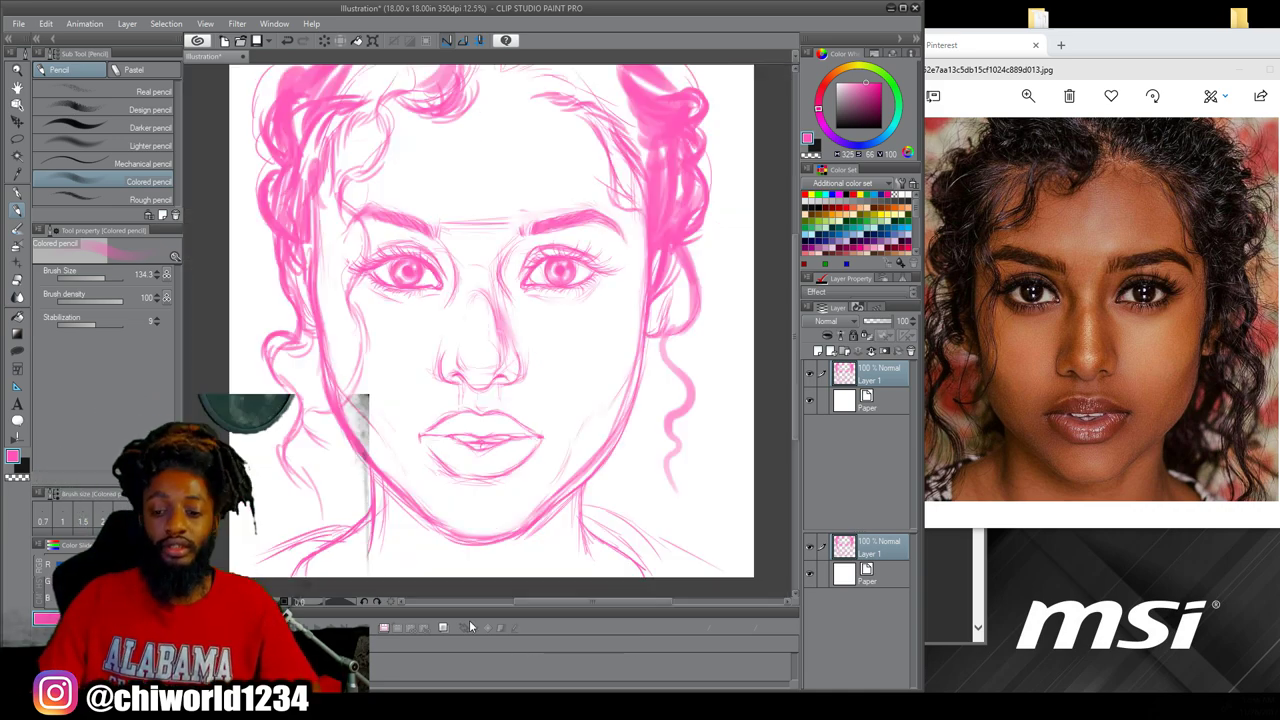
{"action": "key", "text": "ctrl+plus"}
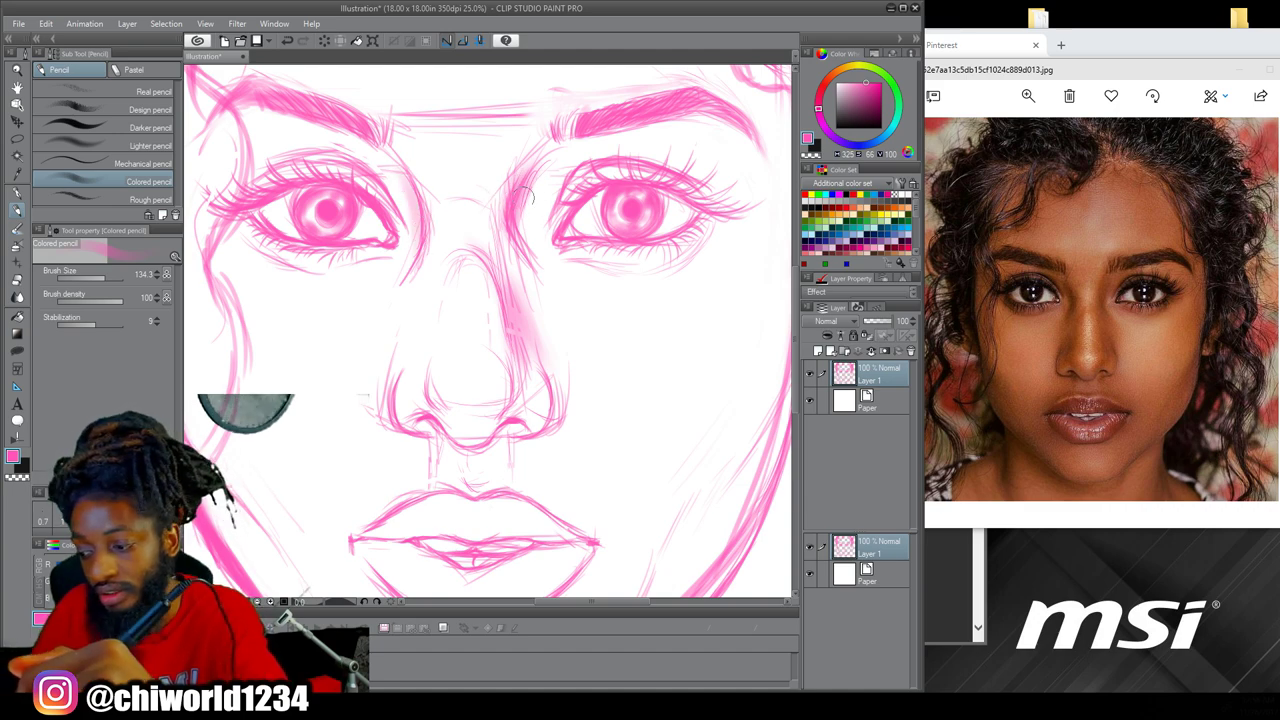
{"action": "left_click_drag", "start_coordinate": [455, 409], "coordinate": [440, 282]}
{"action": "scroll", "coordinate": [460, 390], "scroll_direction": "down", "scroll_amount": 2}
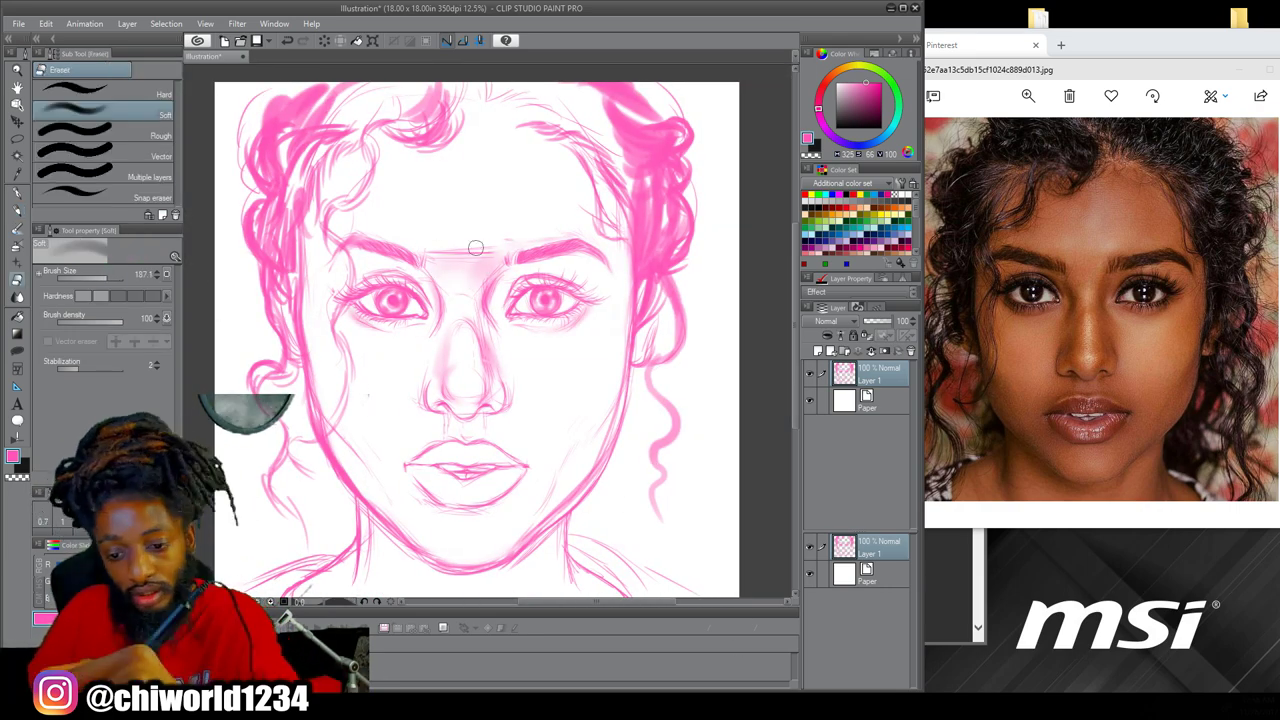
Shade the face broadly with the Colored pencil at brush size 493.0, using a lighter pink sampled from a swatch stroke beside the hair
{"action": "left_click_drag", "start_coordinate": [110, 279], "coordinate": [140, 276]}
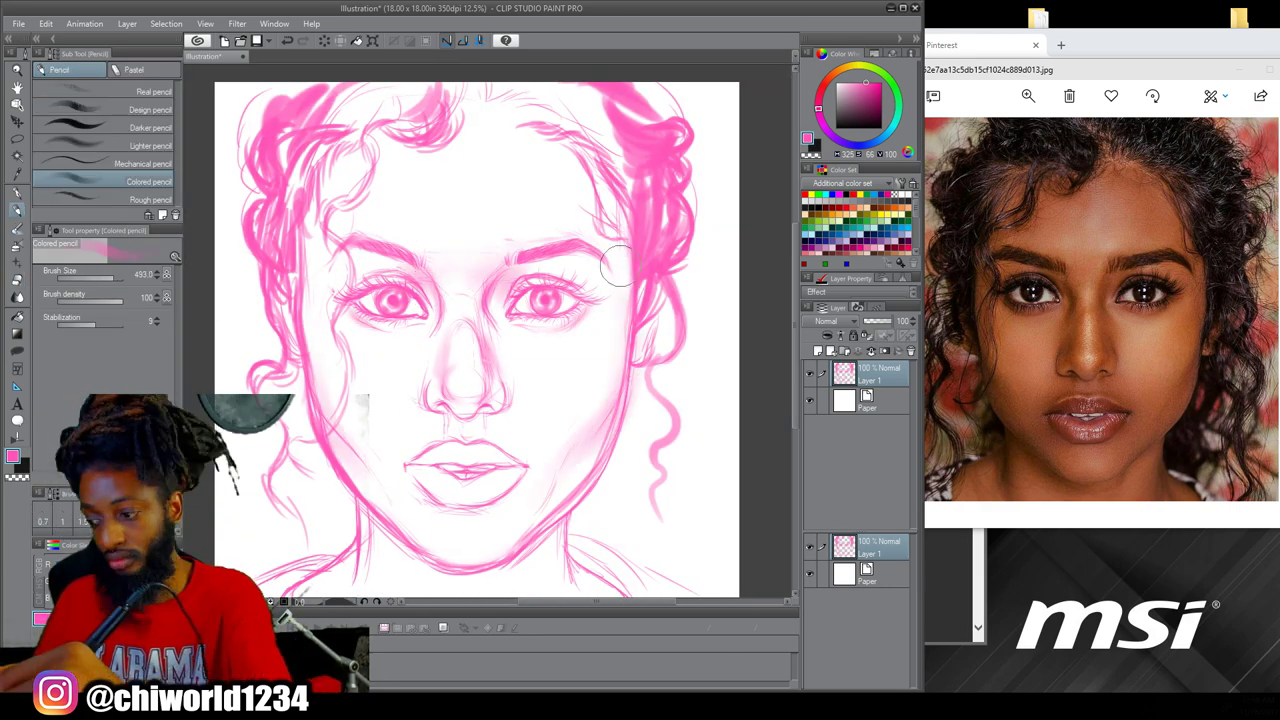
{"action": "left_click_drag", "start_coordinate": [711, 548], "coordinate": [713, 355]}
{"action": "left_click", "coordinate": [712, 398], "text": "alt"}
{"action": "left_click_drag", "start_coordinate": [520, 531], "coordinate": [413, 515]}
{"action": "left_click_drag", "start_coordinate": [505, 434], "coordinate": [500, 440]}
{"action": "left_click_drag", "start_coordinate": [486, 321], "coordinate": [502, 344]}
{"action": "left_click_drag", "start_coordinate": [585, 313], "coordinate": [618, 286]}
{"action": "left_click_drag", "start_coordinate": [318, 293], "coordinate": [318, 275]}
{"action": "left_click_drag", "start_coordinate": [418, 500], "coordinate": [393, 492]}
Reduce the Colored pencil's brush size to about 109 and shade the upper and lower lips
{"action": "scroll", "coordinate": [440, 450], "scroll_direction": "up", "scroll_amount": 2}
{"action": "left_click", "coordinate": [103, 277]}
{"action": "left_click_drag", "start_coordinate": [549, 343], "coordinate": [420, 338]}
{"action": "left_click_drag", "start_coordinate": [424, 366], "coordinate": [492, 390]}
{"action": "left_click_drag", "start_coordinate": [594, 357], "coordinate": [436, 412]}
{"action": "mouse_move", "coordinate": [584, 346]}
{"action": "left_mouse_down"}
{"action": "mouse_move", "coordinate": [543, 326]}
{"action": "mouse_move", "coordinate": [380, 342]}
{"action": "left_mouse_up"}
{"action": "scroll", "coordinate": [560, 350], "scroll_direction": "up", "scroll_amount": 1}
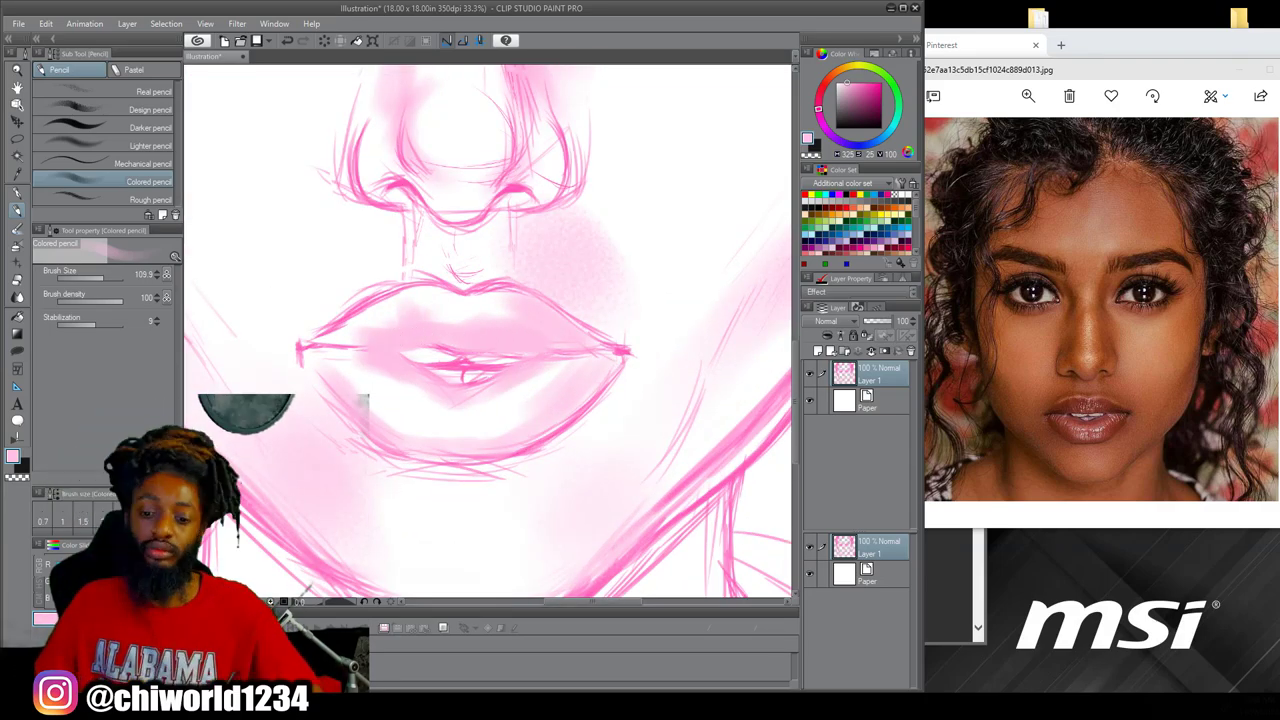
Add light pink shading around the right eye and along the side and tip of the nose
{"action": "scroll", "coordinate": [575, 256], "scroll_direction": "down", "scroll_amount": 3}
{"action": "left_click_drag", "start_coordinate": [561, 258], "coordinate": [528, 286]}
{"action": "scroll", "coordinate": [537, 267], "scroll_direction": "up", "scroll_amount": 2}
{"action": "scroll", "coordinate": [706, 443], "scroll_direction": "up", "scroll_amount": 1}
{"action": "left_click_drag", "start_coordinate": [555, 174], "coordinate": [525, 222]}
{"action": "scroll", "coordinate": [513, 296], "scroll_direction": "down", "scroll_amount": 3}
{"action": "scroll", "coordinate": [406, 494], "scroll_direction": "up", "scroll_amount": 2}
{"action": "scroll", "coordinate": [487, 314], "scroll_direction": "up", "scroll_amount": 1}
{"action": "mouse_move", "coordinate": [463, 268]}
{"action": "left_mouse_down"}
{"action": "mouse_move", "coordinate": [462, 428]}
{"action": "mouse_move", "coordinate": [386, 362]}
{"action": "mouse_move", "coordinate": [474, 373]}
{"action": "left_mouse_up"}
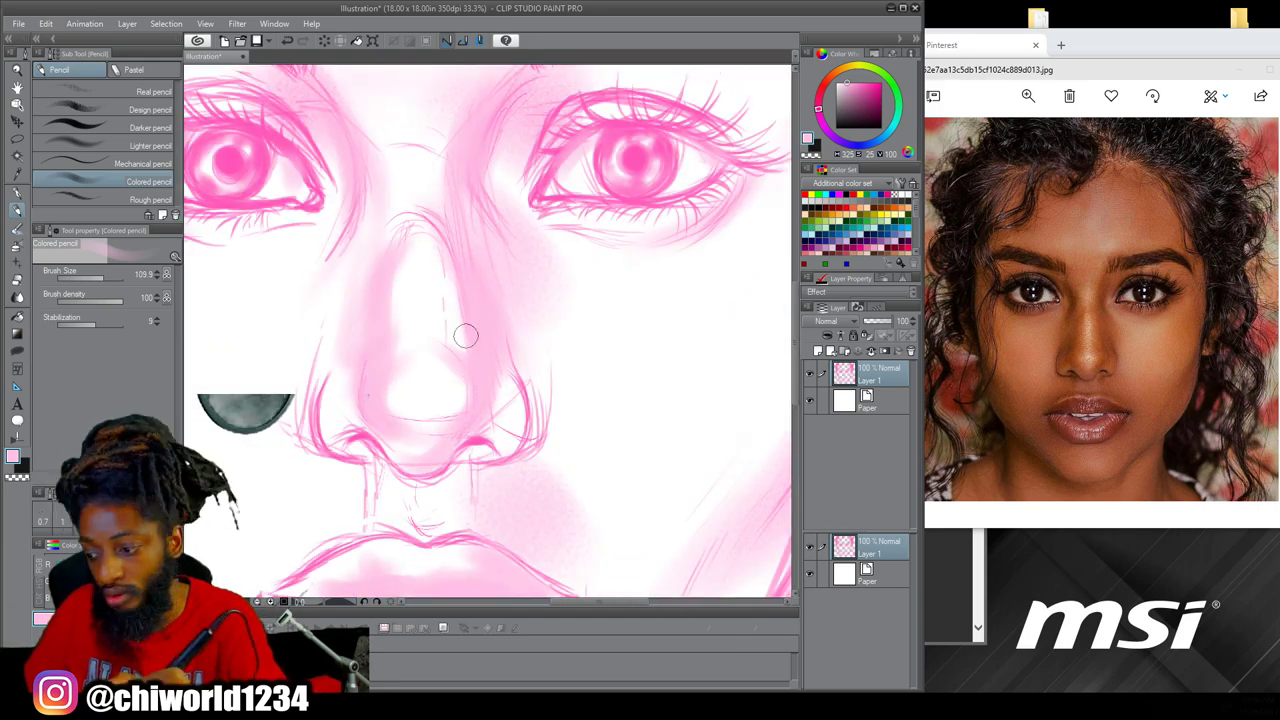
Softly shade the skin beneath both eyes with the light pink Colored pencil
{"action": "scroll", "coordinate": [476, 396], "scroll_direction": "down", "scroll_amount": 1}
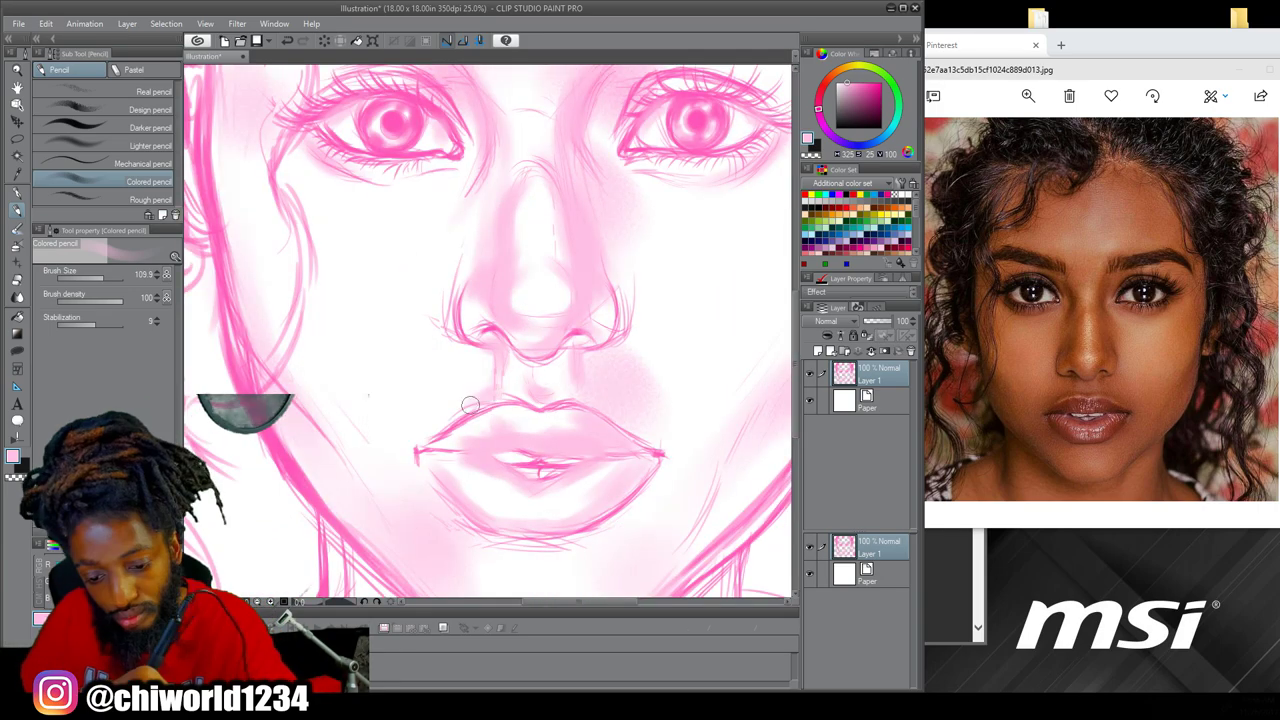
{"action": "scroll", "coordinate": [575, 392], "scroll_direction": "down", "scroll_amount": 2}
{"action": "scroll", "coordinate": [645, 491], "scroll_direction": "up", "scroll_amount": 2}
{"action": "scroll", "coordinate": [745, 460], "scroll_direction": "down", "scroll_amount": 2}
{"action": "scroll", "coordinate": [768, 290], "scroll_direction": "up", "scroll_amount": 2}
{"action": "left_click_drag", "start_coordinate": [545, 352], "coordinate": [580, 360]}
{"action": "left_click_drag", "start_coordinate": [376, 354], "coordinate": [354, 366]}
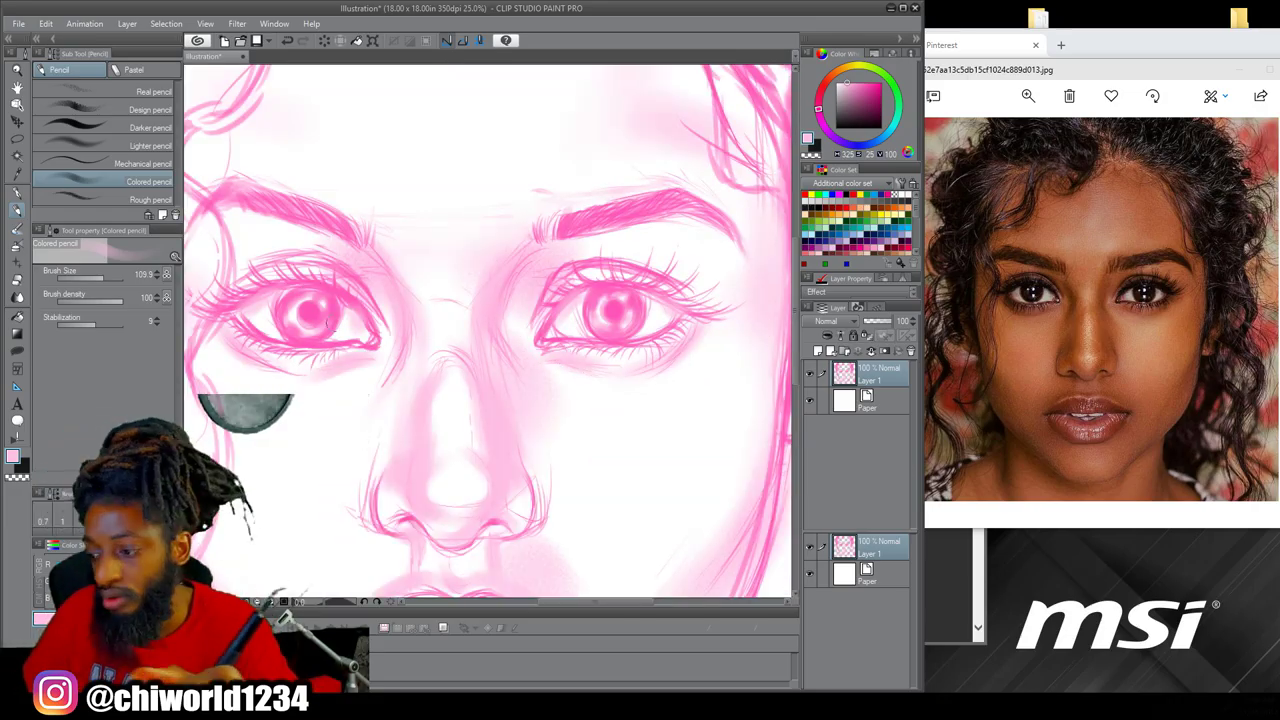
{"action": "scroll", "coordinate": [351, 163], "scroll_direction": "down", "scroll_amount": 2}
{"action": "scroll", "coordinate": [334, 136], "scroll_direction": "up", "scroll_amount": 2}
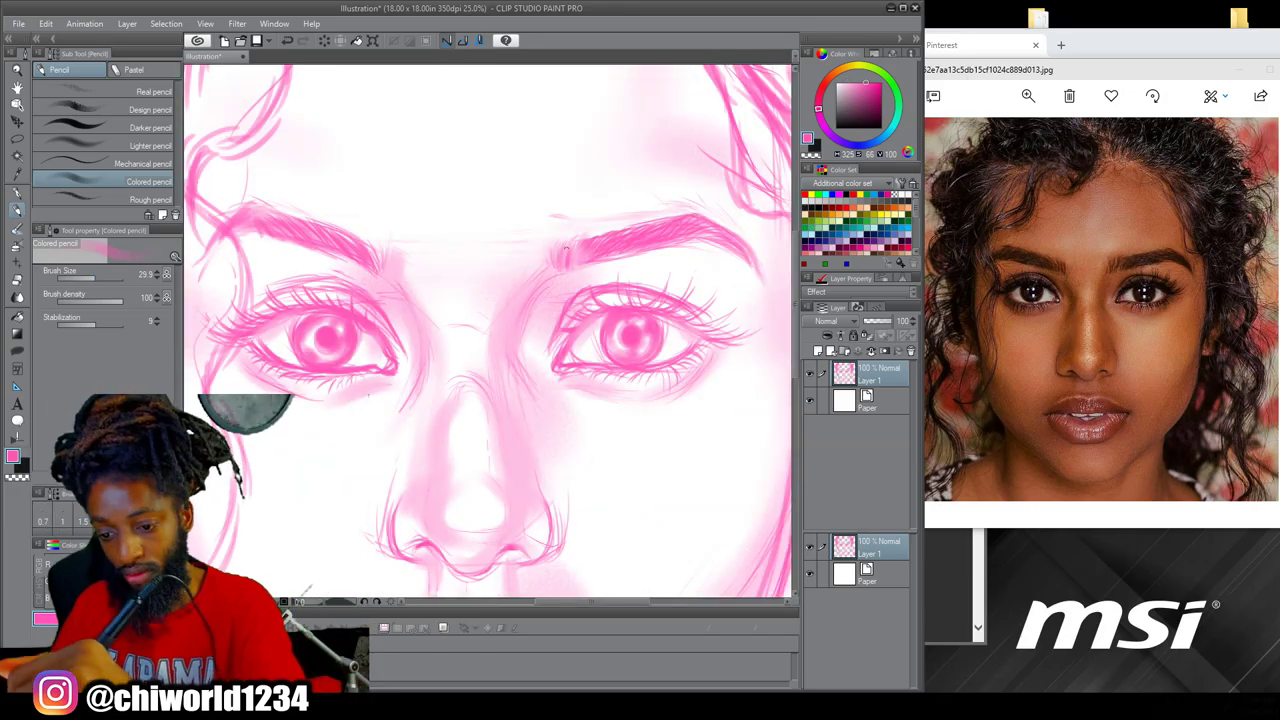
Lasso the right and left eye areas in turn, adjust their placement, and clear the selection
{"action": "left_click", "coordinate": [17, 138]}
{"action": "left_click_drag", "start_coordinate": [521, 248], "coordinate": [521, 335]}
{"action": "left_click", "coordinate": [682, 427]}
{"action": "mouse_move", "coordinate": [553, 262]}
{"action": "left_mouse_down"}
{"action": "mouse_move", "coordinate": [535, 256]}
{"action": "mouse_move", "coordinate": [462, 340]}
{"action": "left_mouse_up"}
{"action": "left_click", "coordinate": [587, 430]}
{"action": "left_click", "coordinate": [368, 423]}
{"action": "left_click_drag", "start_coordinate": [335, 300], "coordinate": [329, 300]}
{"action": "left_click", "coordinate": [304, 421]}
{"action": "scroll", "coordinate": [590, 432], "scroll_direction": "down", "scroll_amount": 3}
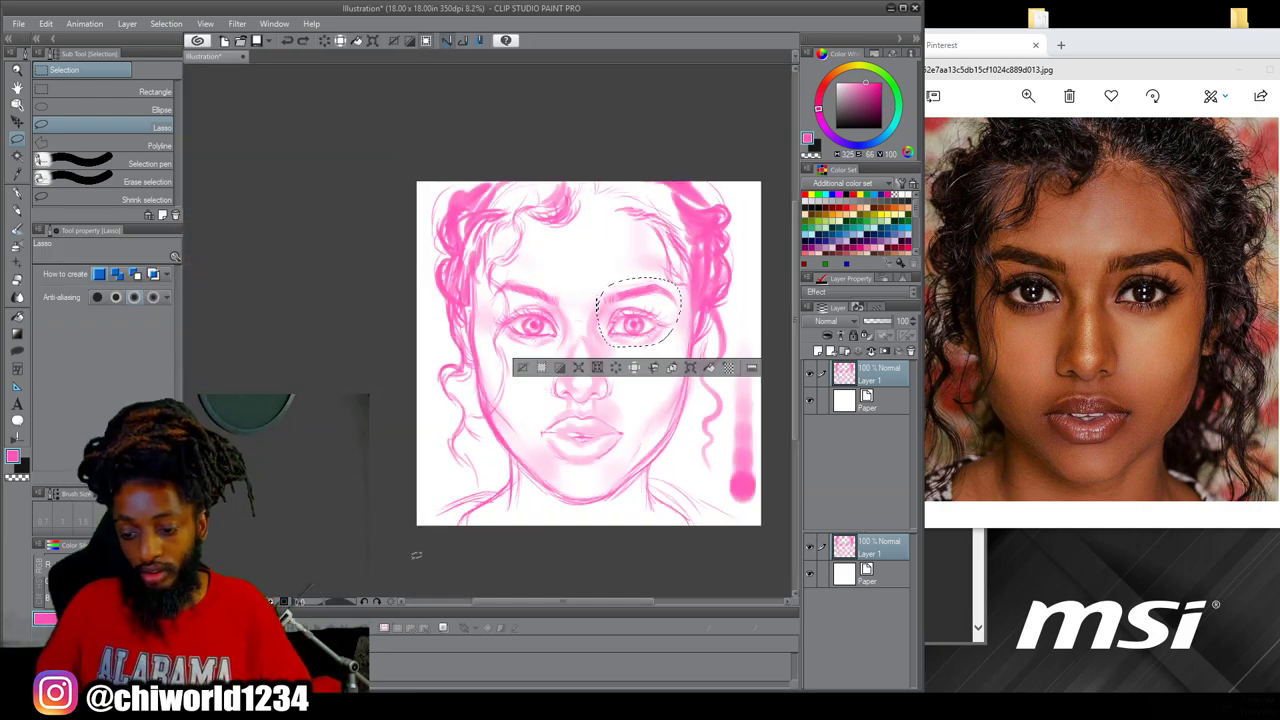
{"action": "key", "text": "ctrl+d"}
{"action": "scroll", "coordinate": [760, 440], "scroll_direction": "up", "scroll_amount": 2}
Scale the right eye to 95%, apply it, and transform the lassoed left eye to match
{"action": "key", "text": "ctrl+t"}
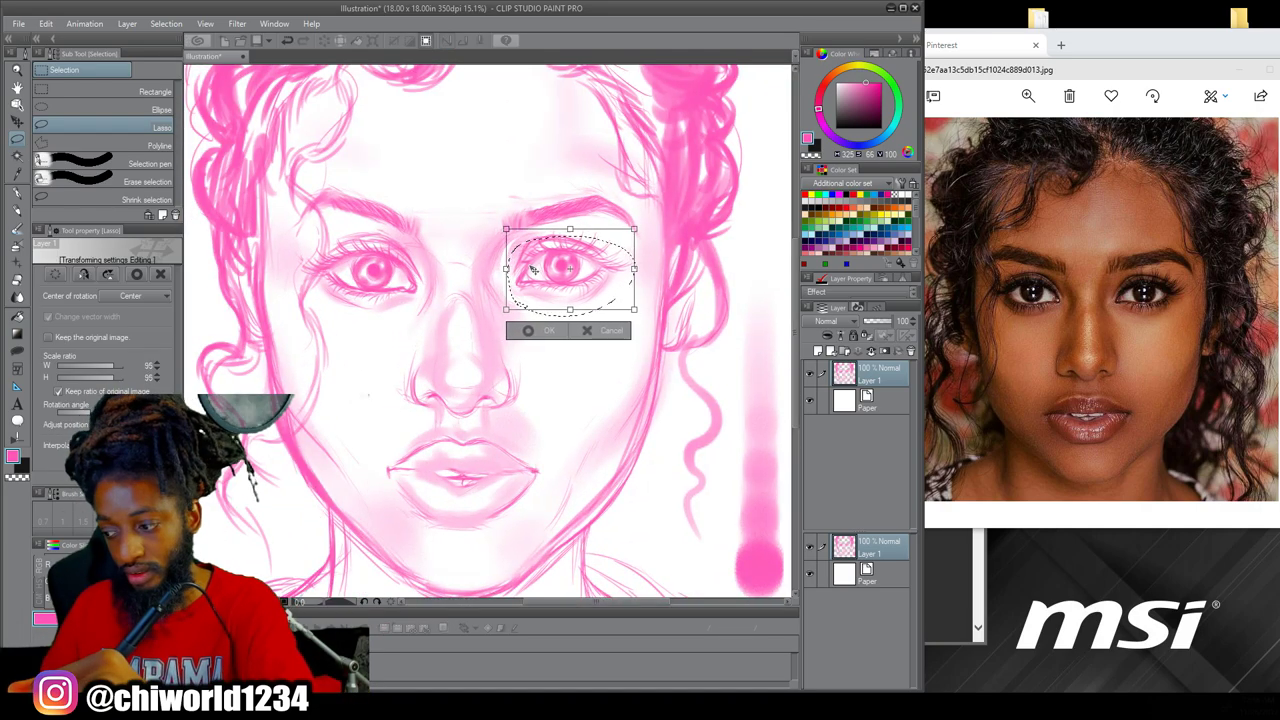
{"action": "left_click", "coordinate": [545, 332]}
{"action": "scroll", "coordinate": [765, 338], "scroll_direction": "down", "scroll_amount": 3}
{"action": "scroll", "coordinate": [758, 341], "scroll_direction": "up", "scroll_amount": 2}
{"action": "left_click_drag", "start_coordinate": [378, 296], "coordinate": [380, 300]}
{"action": "key", "text": "ctrl+t"}
{"action": "left_click", "coordinate": [400, 334]}
{"action": "scroll", "coordinate": [482, 480], "scroll_direction": "up", "scroll_amount": 2}
Fine-tune the left and right eyes with another transform each, apply them, and clear the selection
{"action": "key", "text": "ctrl+t"}
{"action": "left_click", "coordinate": [390, 320]}
{"action": "left_click_drag", "start_coordinate": [552, 275], "coordinate": [556, 280]}
{"action": "key", "text": "ctrl+t"}
{"action": "left_click", "coordinate": [583, 325]}
{"action": "key", "text": "ctrl+d"}
Lasso and transform the right and left eyebrows to sit correctly above the eyes, and apply the changes
{"action": "key", "text": "ctrl+t"}
{"action": "left_click_drag", "start_coordinate": [545, 232], "coordinate": [554, 224]}
{"action": "left_click", "coordinate": [565, 259]}
{"action": "left_click_drag", "start_coordinate": [368, 236], "coordinate": [370, 238]}
{"action": "key", "text": "ctrl+t"}
{"action": "left_click_drag", "start_coordinate": [484, 189], "coordinate": [500, 179]}
{"action": "left_click_drag", "start_coordinate": [443, 217], "coordinate": [347, 256]}
{"action": "key", "text": "Return"}
Draw a loose hair strand running from the left eyebrow past the outer corner of the left eye
{"action": "scroll", "coordinate": [440, 225], "scroll_direction": "up", "scroll_amount": 1}
{"action": "key", "text": "p"}
{"action": "left_click_drag", "start_coordinate": [374, 236], "coordinate": [353, 270]}
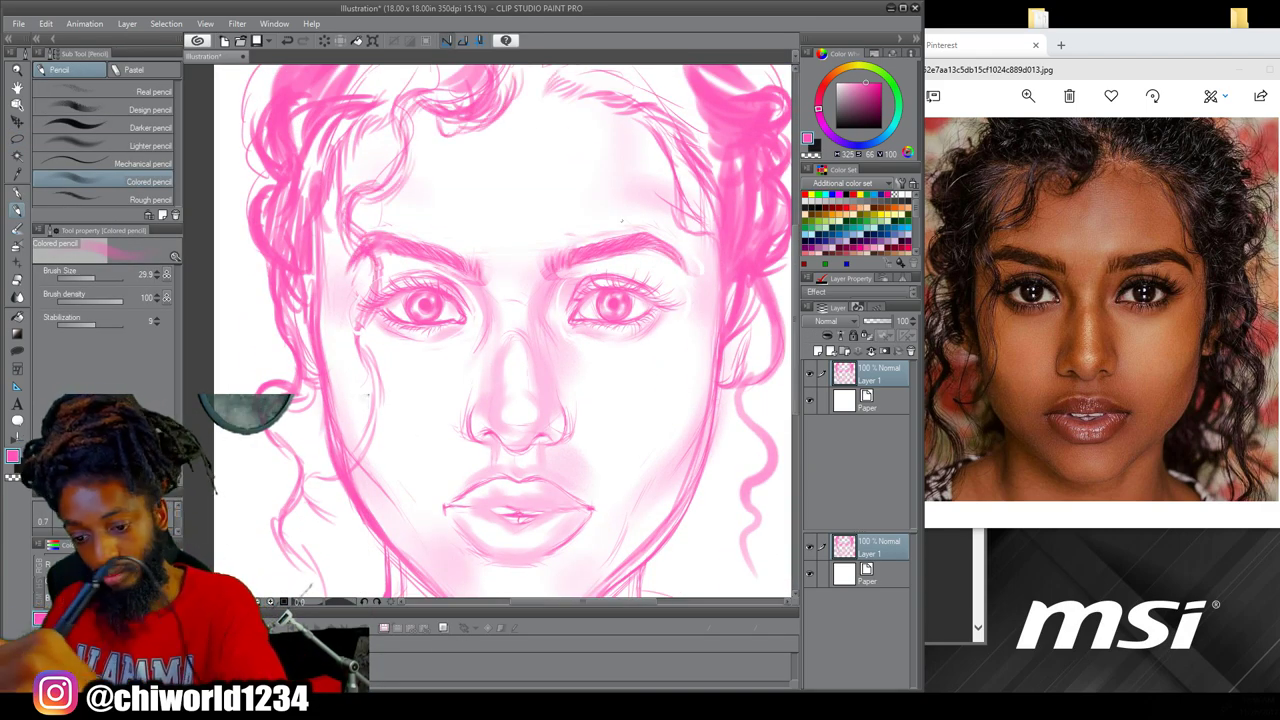
Deepen the shading beside the nose bridge and around the eyes and irises, raising the Colored pencil's brush size to 143.4
{"action": "scroll", "coordinate": [531, 466], "scroll_direction": "up", "scroll_amount": 3}
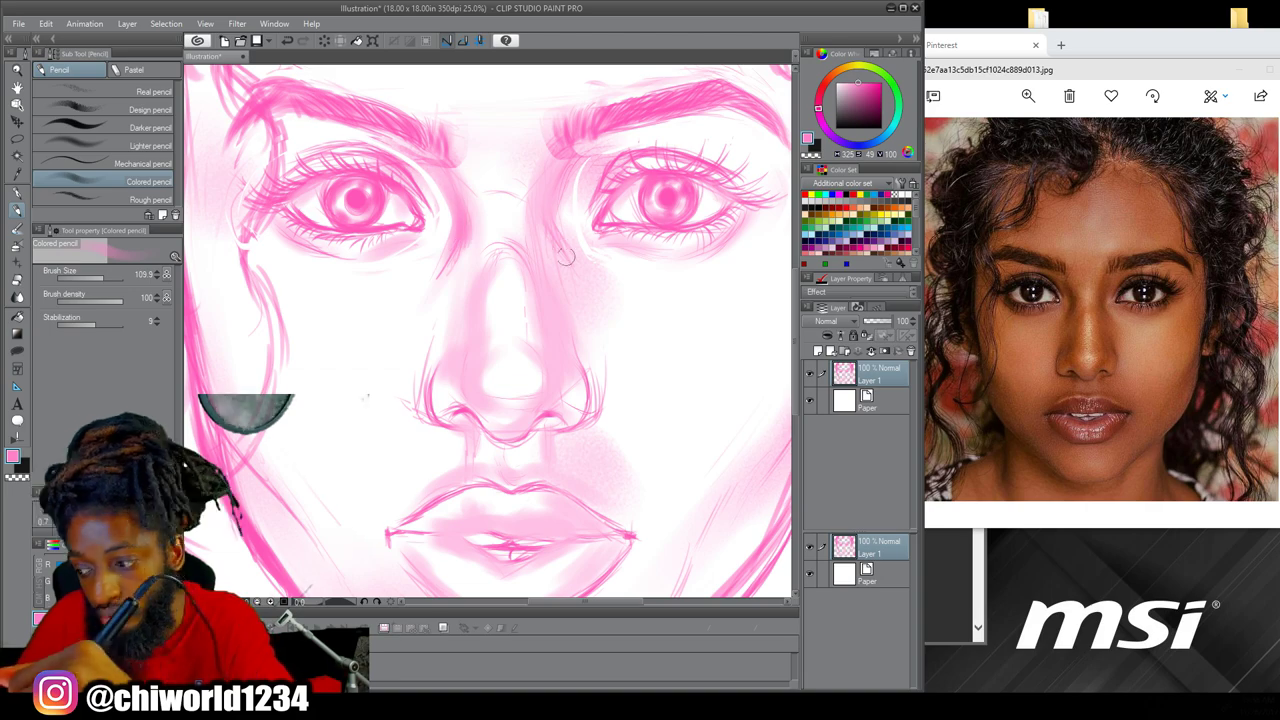
{"action": "left_click_drag", "start_coordinate": [551, 235], "coordinate": [586, 349]}
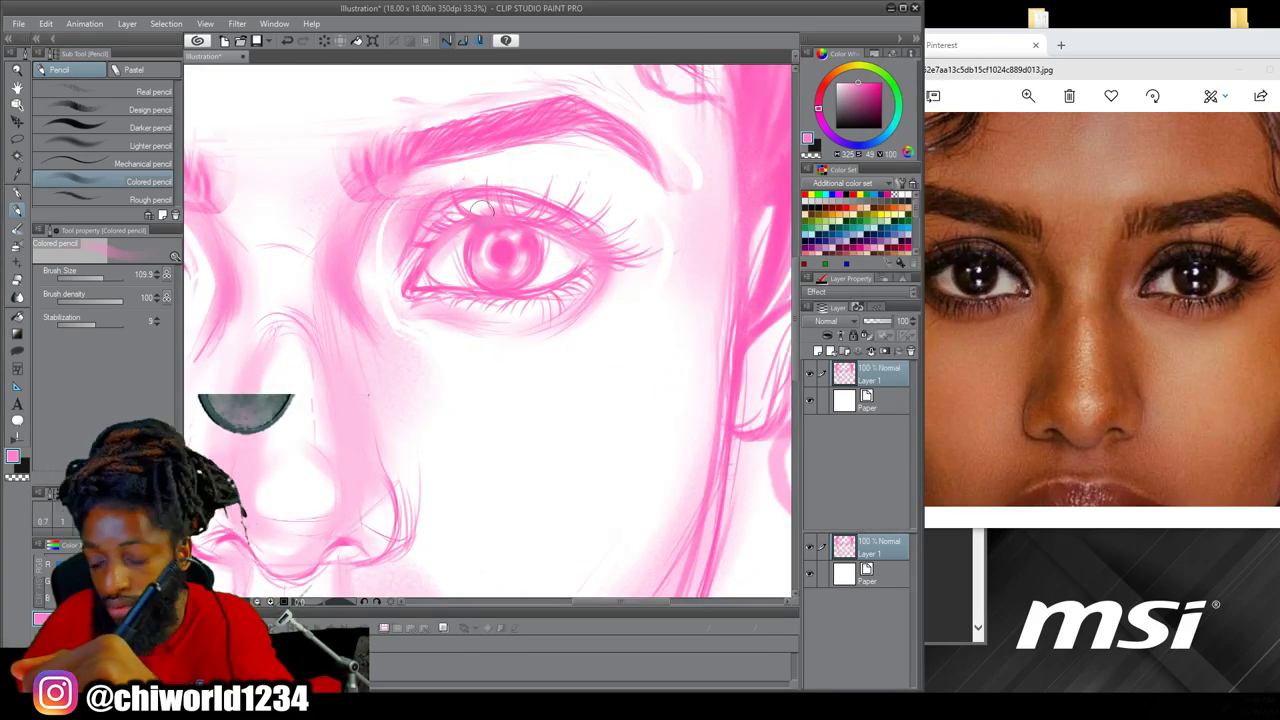
{"action": "mouse_move", "coordinate": [376, 230]}
{"action": "left_mouse_down"}
{"action": "mouse_move", "coordinate": [358, 322]}
{"action": "mouse_move", "coordinate": [300, 290]}
{"action": "left_mouse_up"}
{"action": "key", "text": "bracketright"}
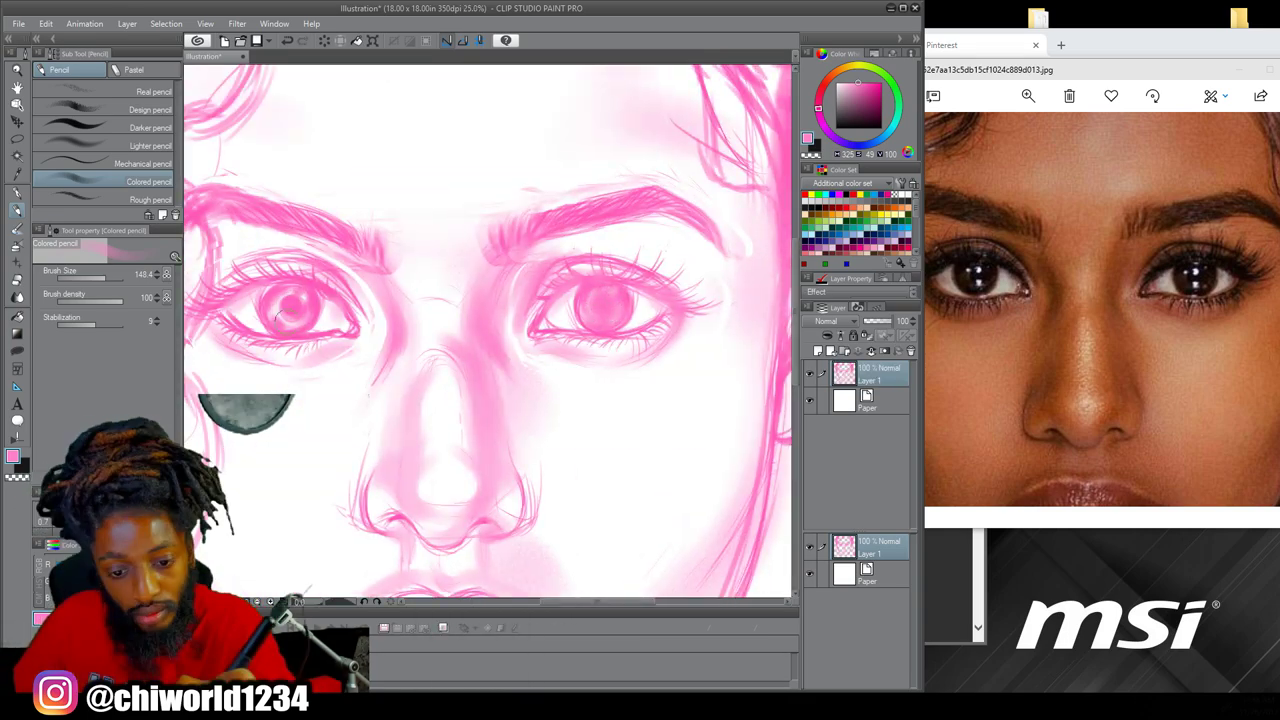
{"action": "scroll", "coordinate": [754, 437], "scroll_direction": "down", "scroll_amount": 3}
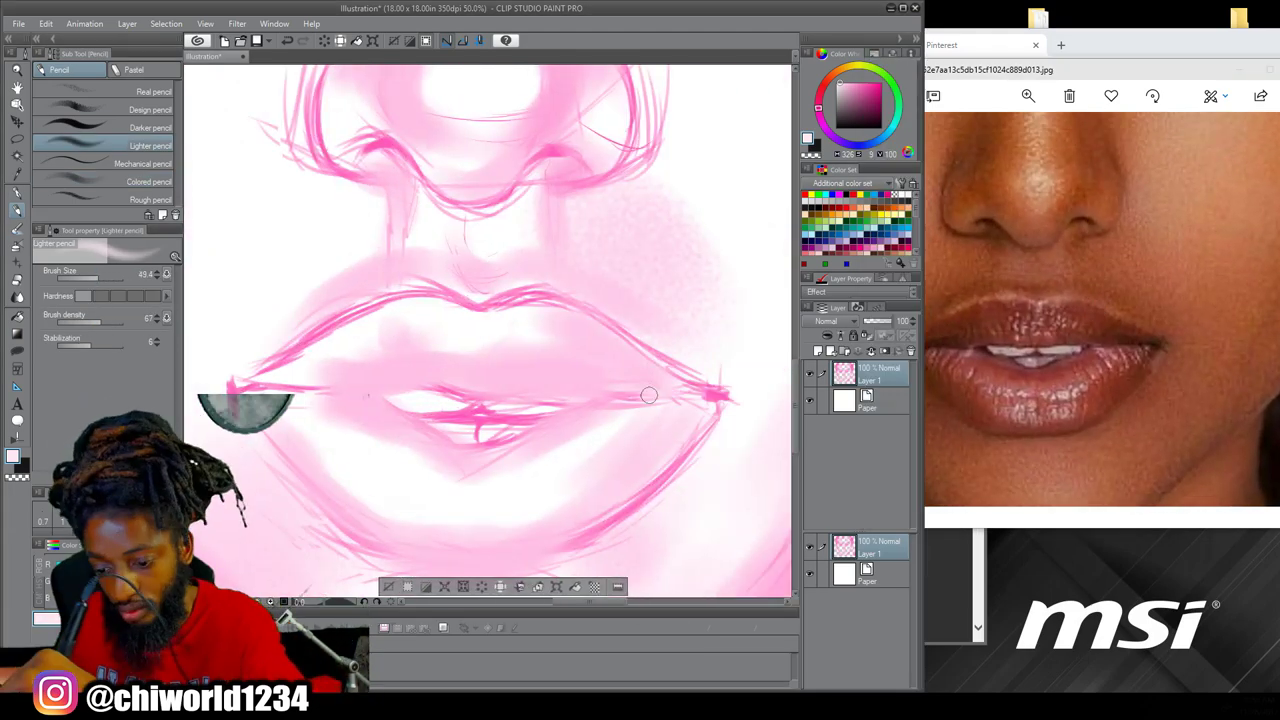
Clean up the mouth opening with the Lighter pencil, then redraw the teeth and lip parting line with the Colored pencil at size 13.5
{"action": "left_click", "coordinate": [58, 131]}
{"action": "mouse_move", "coordinate": [640, 397]}
{"action": "left_mouse_down"}
{"action": "mouse_move", "coordinate": [345, 391]}
{"action": "mouse_move", "coordinate": [458, 408]}
{"action": "left_mouse_up"}
{"action": "left_click", "coordinate": [86, 181]}
{"action": "left_click", "coordinate": [86, 278]}
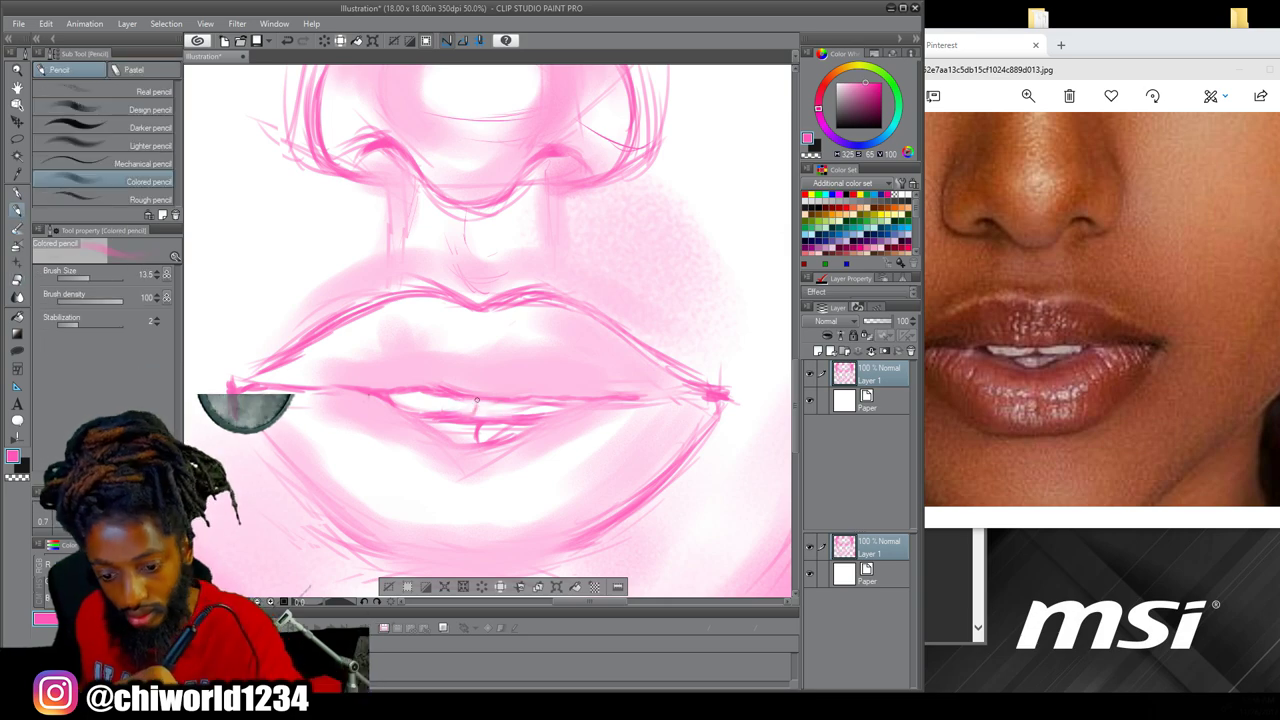
{"action": "left_click_drag", "start_coordinate": [542, 417], "coordinate": [578, 402]}
{"action": "left_click_drag", "start_coordinate": [578, 402], "coordinate": [453, 402]}
{"action": "mouse_move", "coordinate": [546, 419]}
{"action": "left_mouse_down"}
{"action": "mouse_move", "coordinate": [434, 424]}
{"action": "mouse_move", "coordinate": [387, 402]}
{"action": "left_mouse_up"}
{"action": "key", "text": "e"}
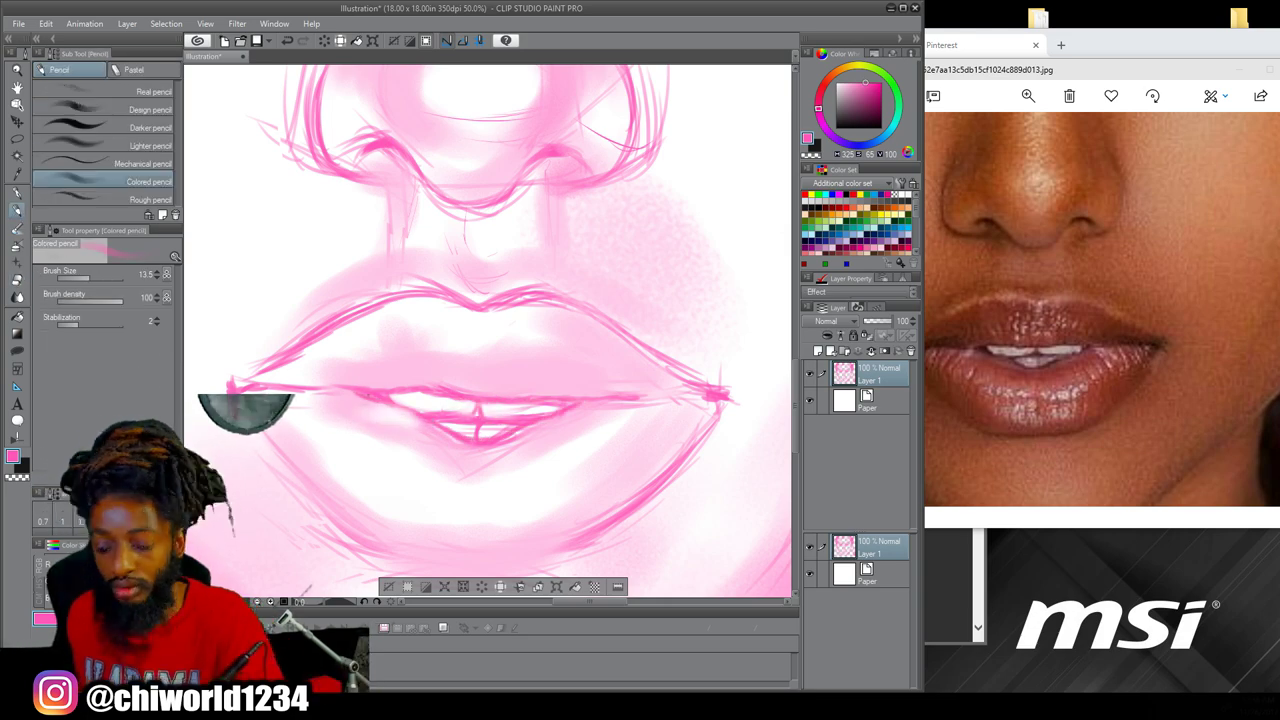
Shade the upper and lower lips with the Colored pencil, leaving soft highlights and refining the tones at brush size 44.7
{"action": "key", "text": "ctrl+minus"}
{"action": "left_click_drag", "start_coordinate": [634, 314], "coordinate": [698, 316]}
{"action": "left_click_drag", "start_coordinate": [89, 278], "coordinate": [99, 282]}
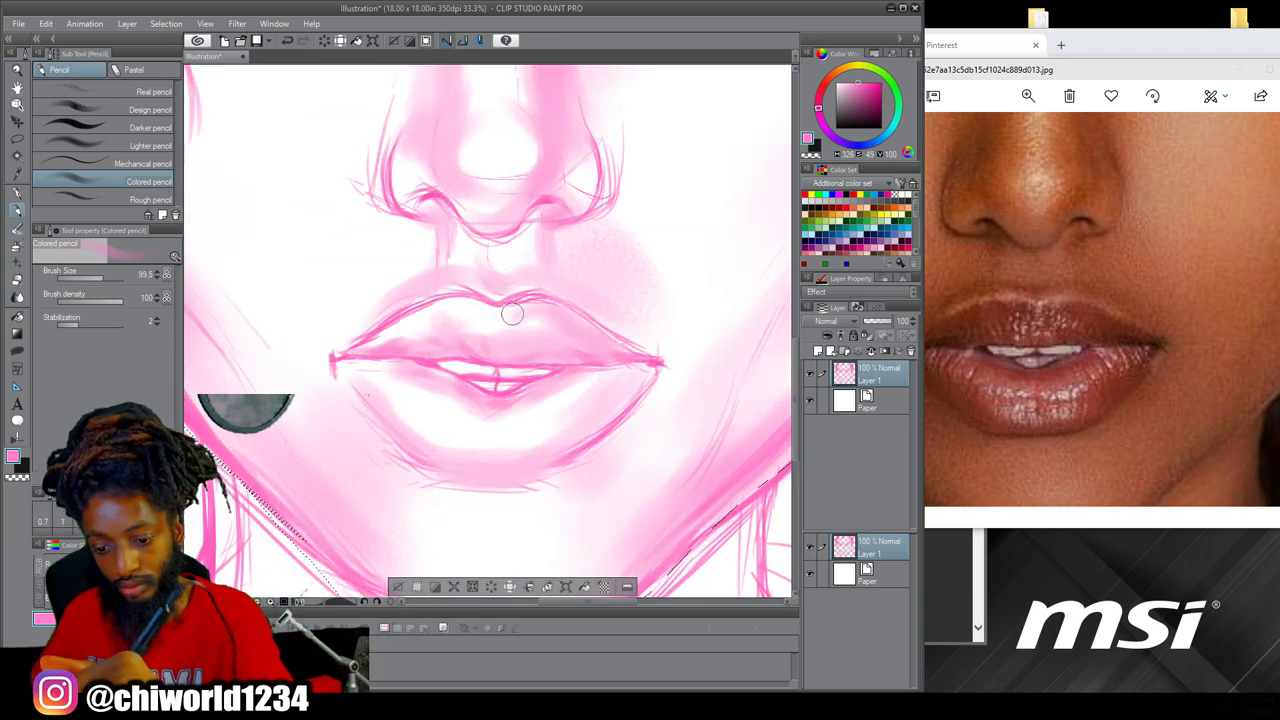
{"action": "mouse_move", "coordinate": [531, 316]}
{"action": "left_mouse_down"}
{"action": "mouse_move", "coordinate": [466, 312]}
{"action": "mouse_move", "coordinate": [368, 349]}
{"action": "left_mouse_up"}
{"action": "mouse_move", "coordinate": [549, 381]}
{"action": "left_mouse_down"}
{"action": "mouse_move", "coordinate": [584, 427]}
{"action": "mouse_move", "coordinate": [564, 450]}
{"action": "mouse_move", "coordinate": [443, 445]}
{"action": "mouse_move", "coordinate": [403, 365]}
{"action": "left_mouse_up"}
{"action": "key", "text": "ctrl+plus"}
{"action": "left_click_drag", "start_coordinate": [596, 300], "coordinate": [323, 283]}
{"action": "left_click_drag", "start_coordinate": [481, 395], "coordinate": [503, 352]}
{"action": "mouse_move", "coordinate": [570, 288]}
{"action": "left_mouse_down"}
{"action": "mouse_move", "coordinate": [395, 298]}
{"action": "mouse_move", "coordinate": [428, 363]}
{"action": "mouse_move", "coordinate": [328, 329]}
{"action": "left_mouse_up"}
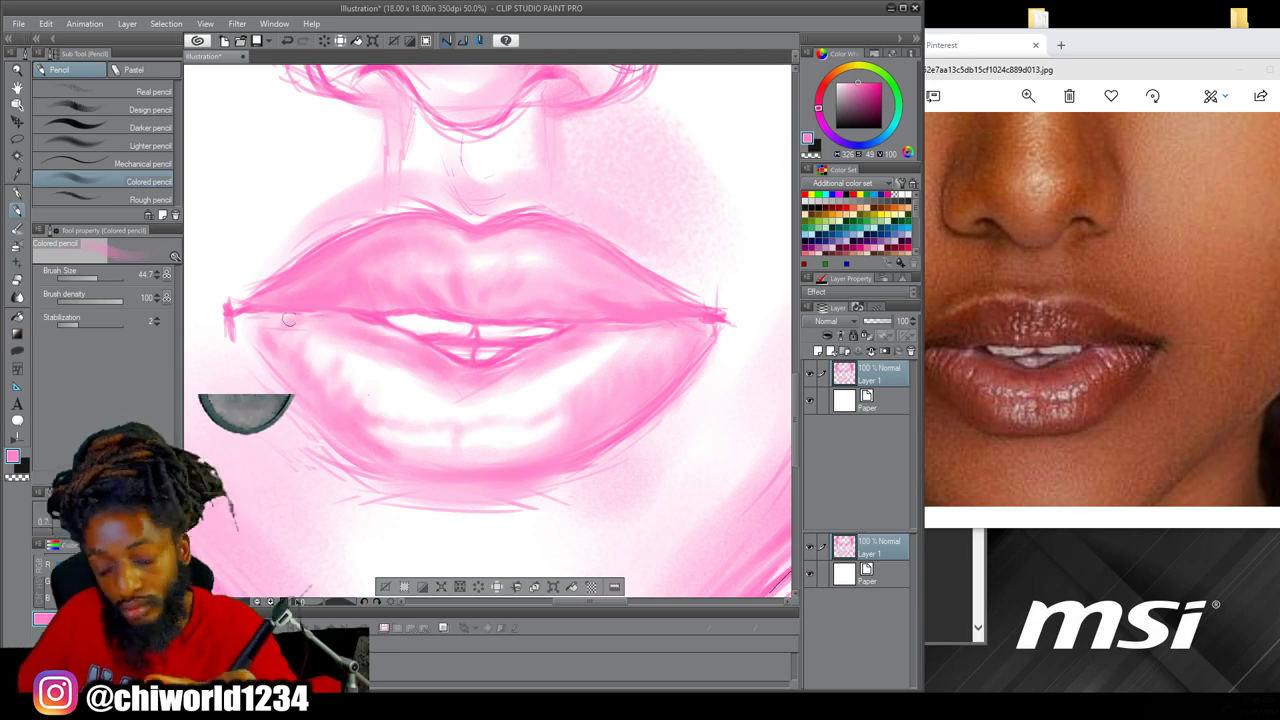
{"action": "left_click_drag", "start_coordinate": [471, 400], "coordinate": [458, 427]}
{"action": "key", "text": "ctrl+minus"}
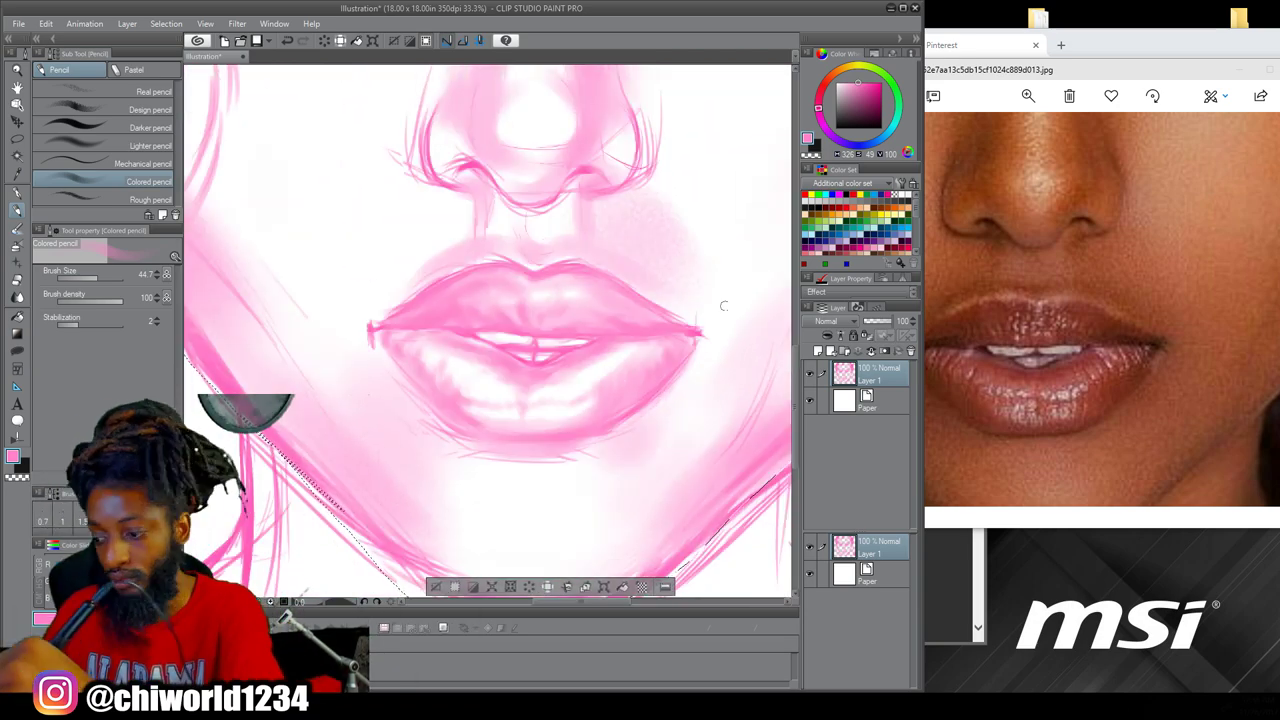
Shade the lower cheek and jaw beside the mouth with the Colored pencil at size 270.5, and clear the face selection
{"action": "key", "text": "p"}
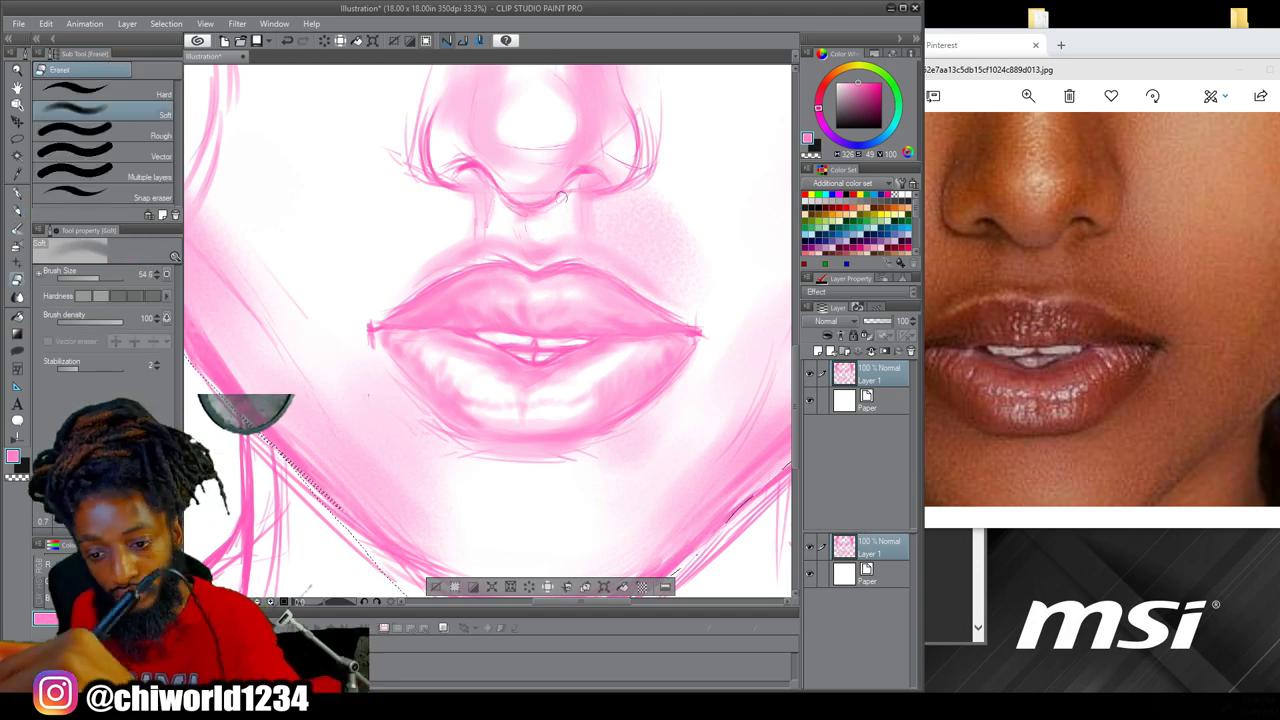
{"action": "key", "text": "ctrl+0"}
{"action": "left_click_drag", "start_coordinate": [577, 600], "coordinate": [615, 601]}
{"action": "left_click", "coordinate": [17, 211]}
{"action": "left_click", "coordinate": [115, 278]}
{"action": "left_click_drag", "start_coordinate": [558, 451], "coordinate": [585, 460]}
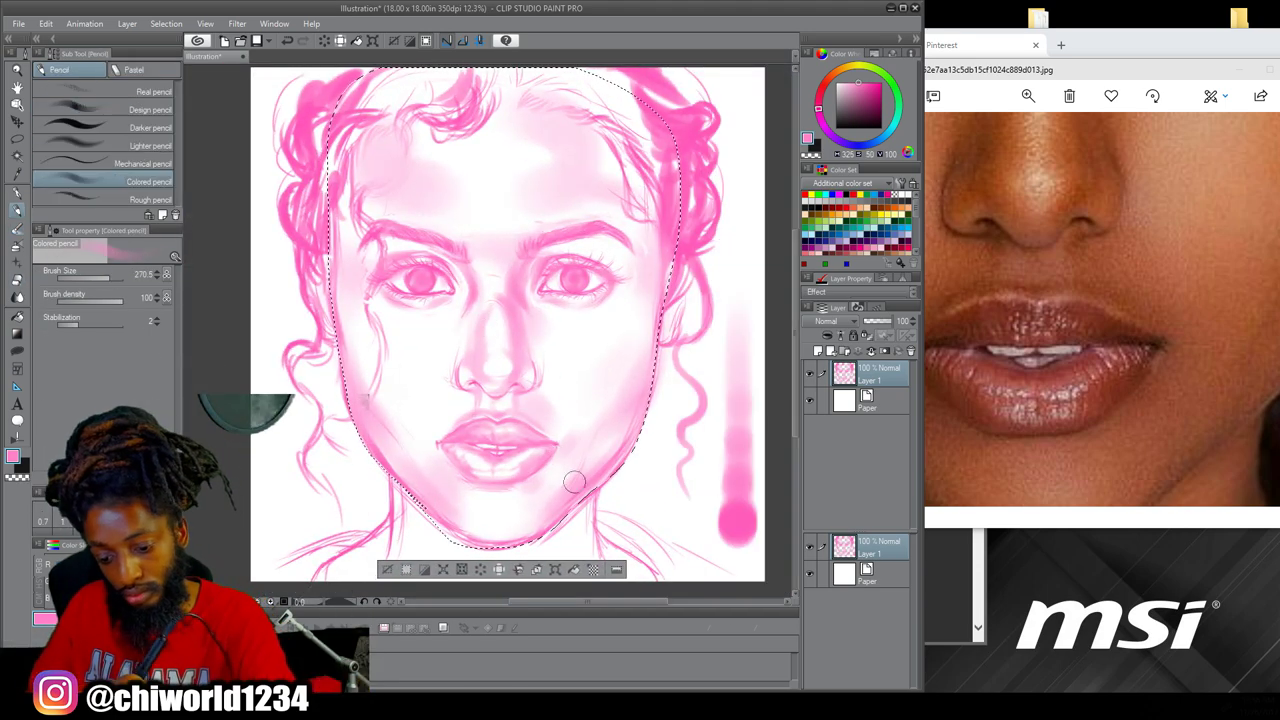
{"action": "key", "text": "ctrl+minus"}
{"action": "scroll", "coordinate": [1062, 362], "scroll_direction": "down", "scroll_amount": 4}
{"action": "key", "text": "ctrl+plus"}
{"action": "scroll", "coordinate": [1035, 318], "scroll_direction": "down", "scroll_amount": 2}
{"action": "key", "text": "w"}
{"action": "key", "text": "ctrl+d"}
Shade the loose hair behind the jaw on both sides of the neck with the Lighter pencil at size 121.5
{"action": "left_click_drag", "start_coordinate": [750, 288], "coordinate": [778, 266]}
{"action": "left_click", "coordinate": [17, 211]}
{"action": "left_click", "coordinate": [130, 146]}
{"action": "mouse_move", "coordinate": [592, 432]}
{"action": "left_mouse_down"}
{"action": "mouse_move", "coordinate": [570, 488]}
{"action": "mouse_move", "coordinate": [580, 419]}
{"action": "left_mouse_up"}
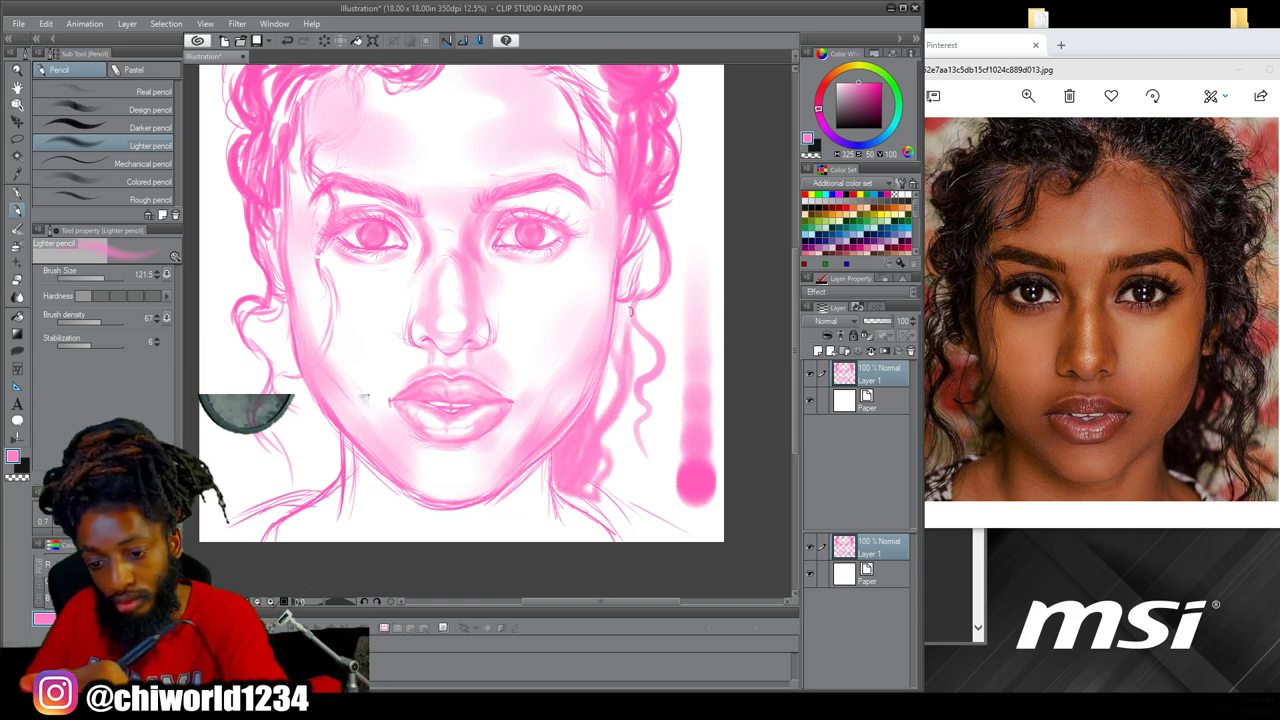
{"action": "left_click_drag", "start_coordinate": [625, 354], "coordinate": [673, 370]}
{"action": "left_click_drag", "start_coordinate": [370, 457], "coordinate": [390, 463]}
Fill the hair mass across the crown and hairline with broad Colored pencil strokes and the Lighter pencil at size 298.9
{"action": "left_click", "coordinate": [56, 180]}
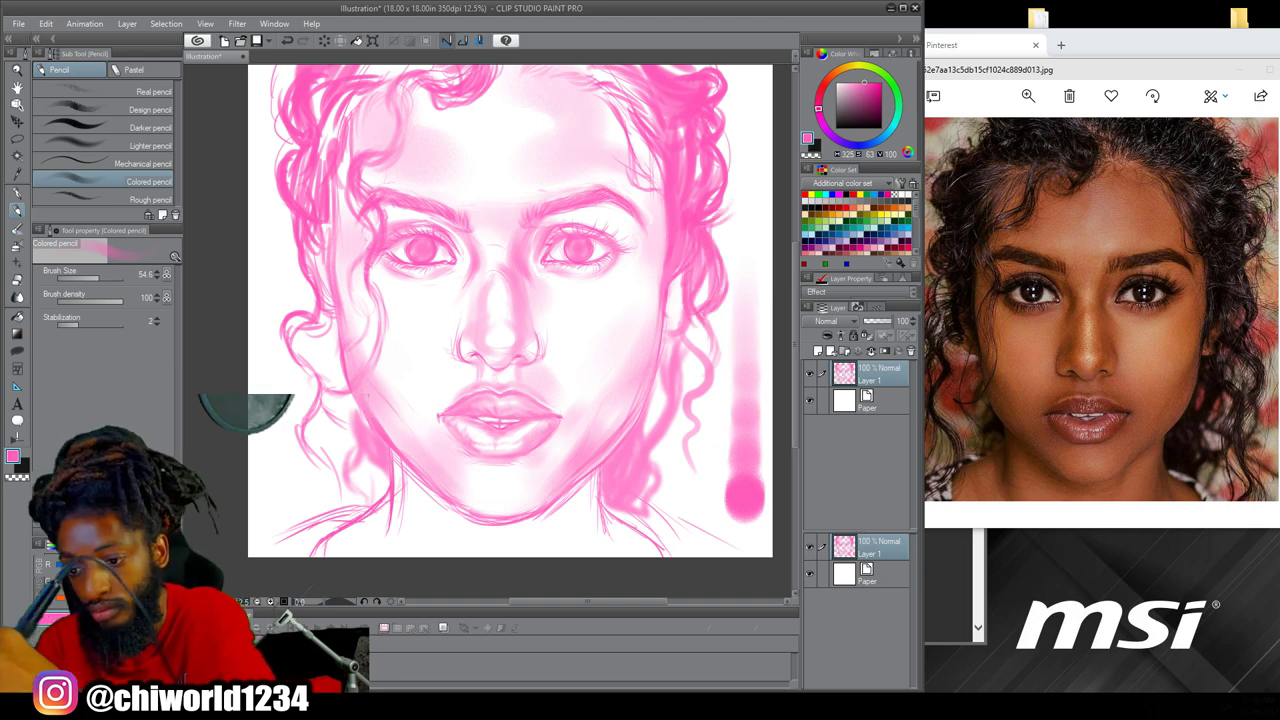
{"action": "scroll", "coordinate": [319, 147], "scroll_direction": "up", "scroll_amount": 2}
{"action": "key", "text": "]"}
{"action": "key", "text": "]"}
{"action": "key", "text": "]"}
{"action": "mouse_move", "coordinate": [446, 108]}
{"action": "left_mouse_down"}
{"action": "mouse_move", "coordinate": [446, 140]}
{"action": "mouse_move", "coordinate": [350, 130]}
{"action": "left_mouse_up"}
{"action": "left_click", "coordinate": [100, 145]}
{"action": "left_click_drag", "start_coordinate": [301, 179], "coordinate": [375, 108]}
{"action": "mouse_move", "coordinate": [612, 108]}
{"action": "left_mouse_down"}
{"action": "mouse_move", "coordinate": [690, 172]}
{"action": "mouse_move", "coordinate": [505, 116]}
{"action": "left_mouse_up"}
{"action": "left_click_drag", "start_coordinate": [470, 140], "coordinate": [402, 103]}
Darken the hair running down both sides of the face to the neck with the Lighter pencil
{"action": "left_click_drag", "start_coordinate": [322, 230], "coordinate": [318, 350]}
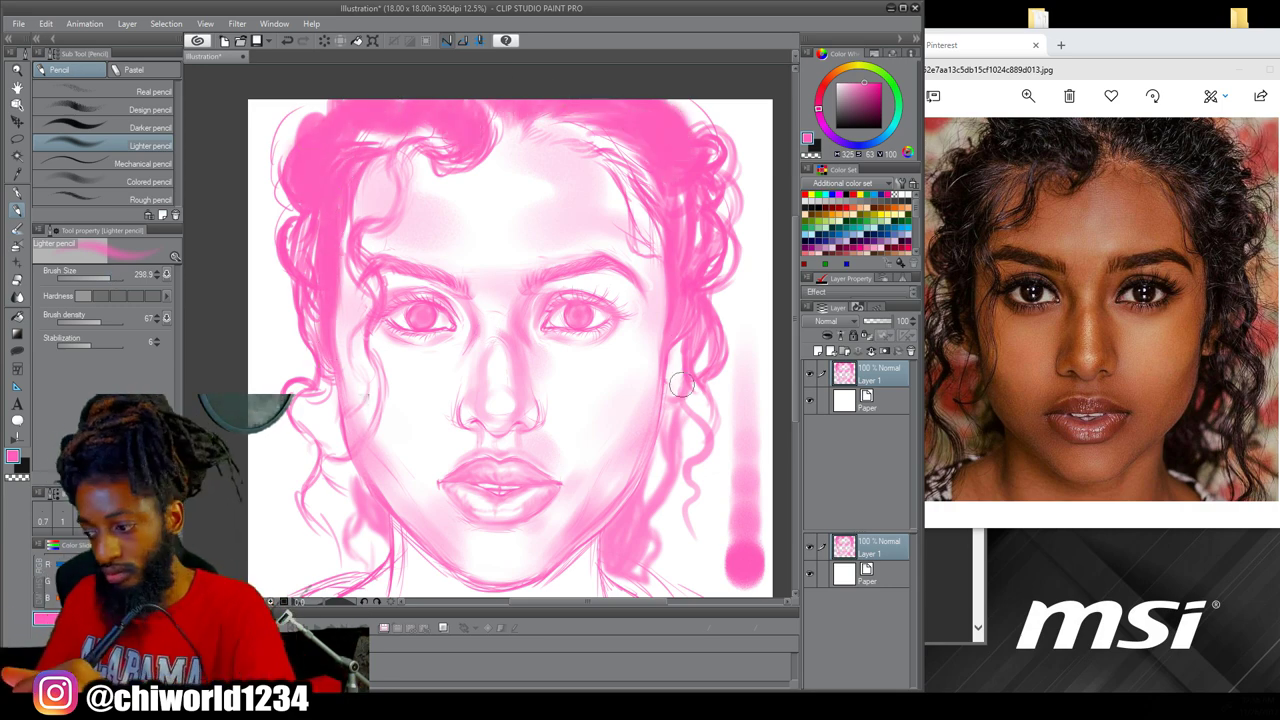
{"action": "left_click_drag", "start_coordinate": [690, 260], "coordinate": [612, 562]}
{"action": "left_click_drag", "start_coordinate": [368, 495], "coordinate": [359, 393]}
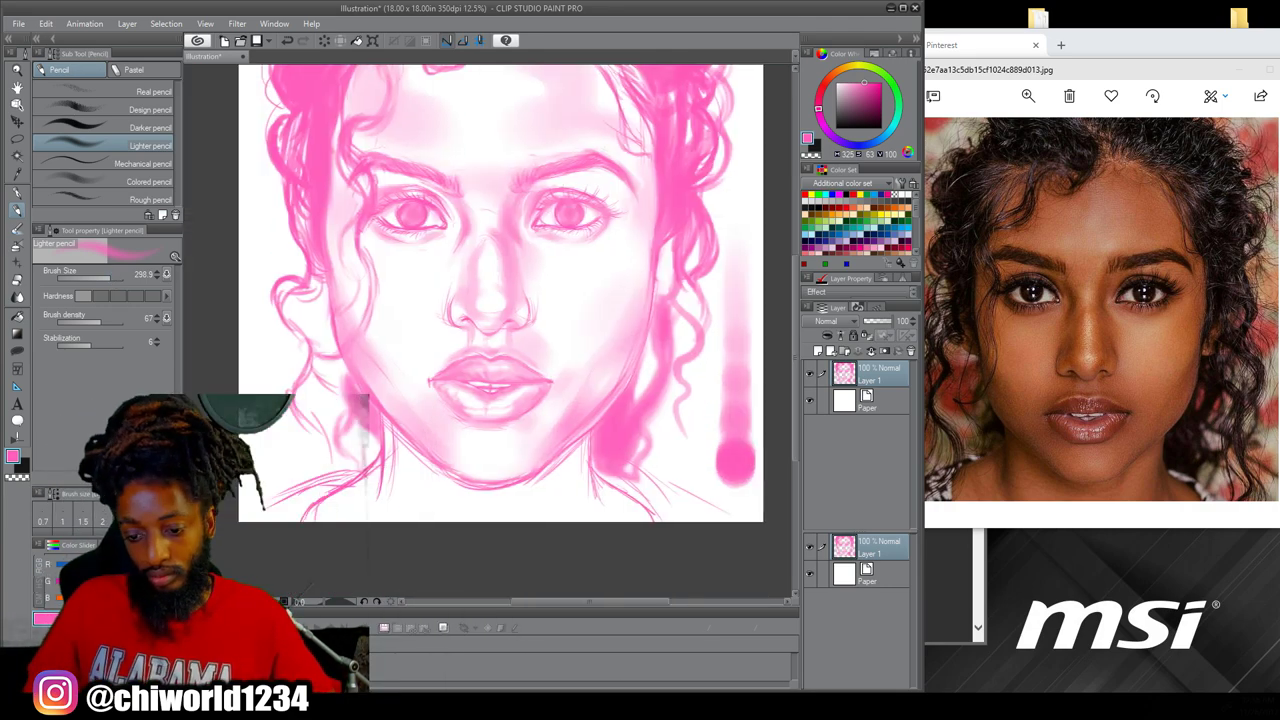
Shade the shadow under the chin and the right side of the neck with the Colored pencil at size 365.1
{"action": "left_click", "coordinate": [102, 181]}
{"action": "mouse_move", "coordinate": [535, 486]}
{"action": "left_mouse_down"}
{"action": "mouse_move", "coordinate": [454, 494]}
{"action": "mouse_move", "coordinate": [436, 474]}
{"action": "left_mouse_up"}
{"action": "left_click_drag", "start_coordinate": [582, 450], "coordinate": [604, 514]}
{"action": "left_click_drag", "start_coordinate": [605, 344], "coordinate": [757, 340]}
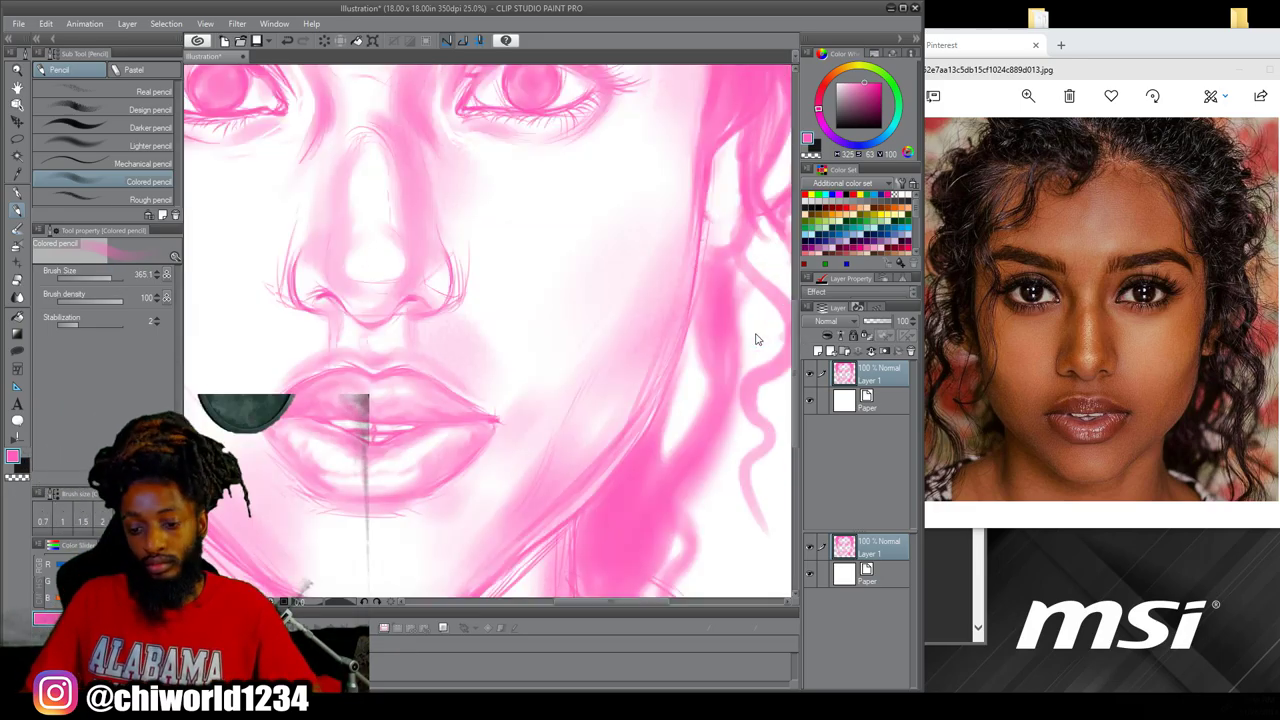
{"action": "left_click_drag", "start_coordinate": [500, 440], "coordinate": [697, 237]}
Reduce the Colored pencil to size 181.3 and shade the left side of the neck below the jaw
{"action": "key", "text": "bracketleft"}
{"action": "key", "text": "bracketleft"}
{"action": "key", "text": "bracketleft"}
{"action": "key", "text": "bracketleft"}
{"action": "left_click_drag", "start_coordinate": [360, 469], "coordinate": [363, 305]}
{"action": "mouse_move", "coordinate": [378, 315]}
{"action": "left_mouse_down"}
{"action": "mouse_move", "coordinate": [491, 451]}
{"action": "mouse_move", "coordinate": [386, 320]}
{"action": "left_mouse_up"}
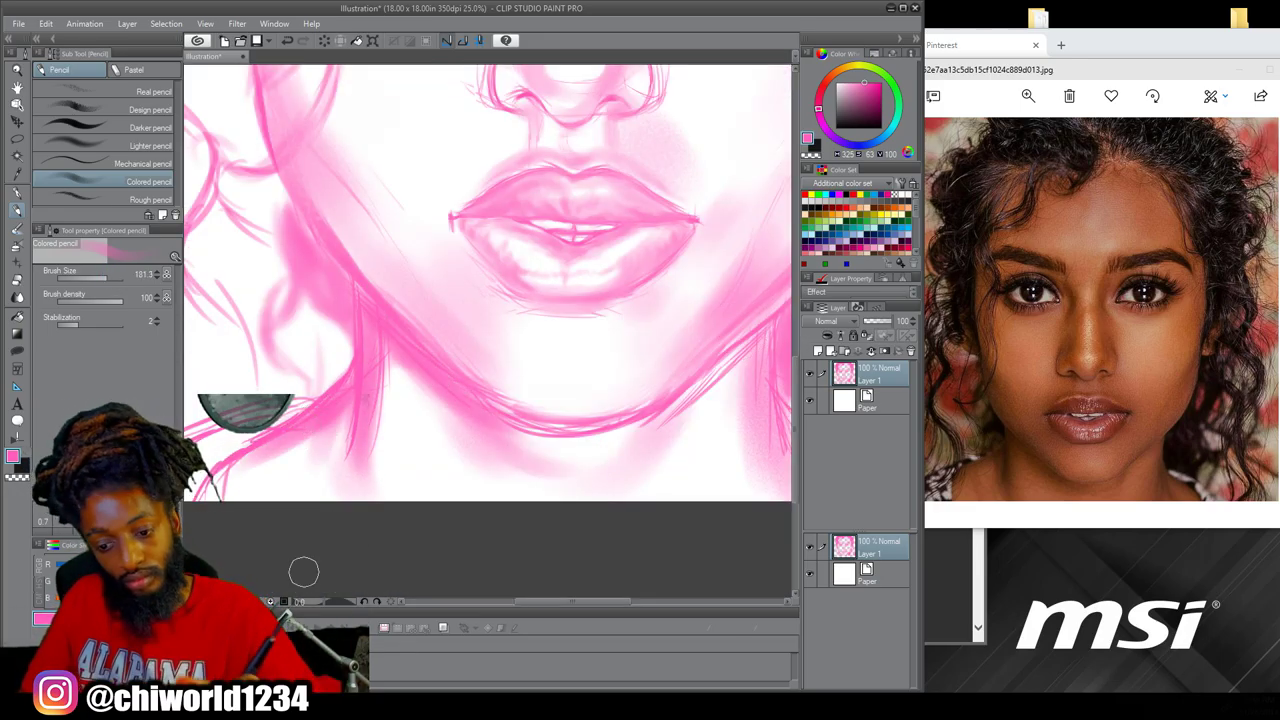
{"action": "scroll", "coordinate": [208, 491], "scroll_direction": "down", "scroll_amount": 1}
{"action": "scroll", "coordinate": [453, 478], "scroll_direction": "up", "scroll_amount": 1}
{"action": "left_click_drag", "start_coordinate": [532, 386], "coordinate": [640, 500]}
{"action": "scroll", "coordinate": [667, 566], "scroll_direction": "down", "scroll_amount": 2}
{"action": "scroll", "coordinate": [635, 339], "scroll_direction": "up", "scroll_amount": 1}
Draw hair strands along the forehead hairline and temple with the Lighter pencil, reducing its brush size to 44.7
{"action": "left_click", "coordinate": [104, 146]}
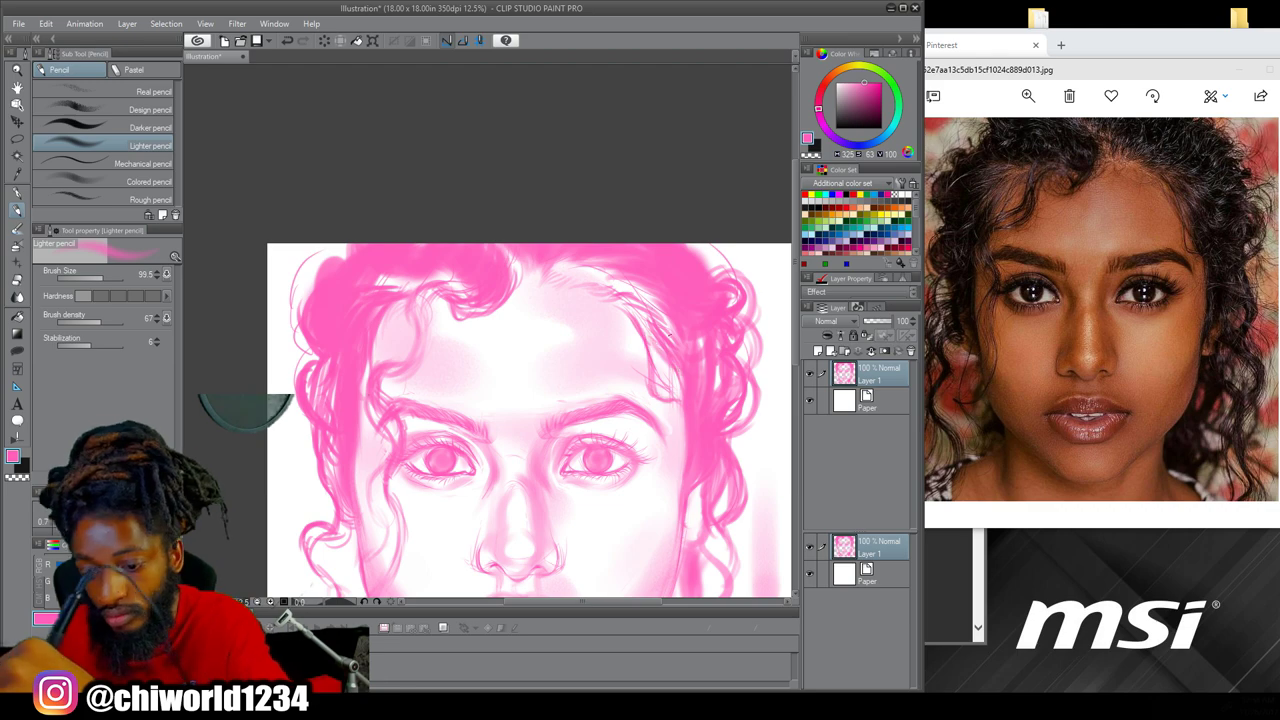
{"action": "left_click_drag", "start_coordinate": [530, 282], "coordinate": [586, 256]}
{"action": "scroll", "coordinate": [487, 331], "scroll_direction": "down", "scroll_amount": 2}
{"action": "scroll", "coordinate": [506, 357], "scroll_direction": "up", "scroll_amount": 2}
{"action": "left_click_drag", "start_coordinate": [490, 194], "coordinate": [524, 178]}
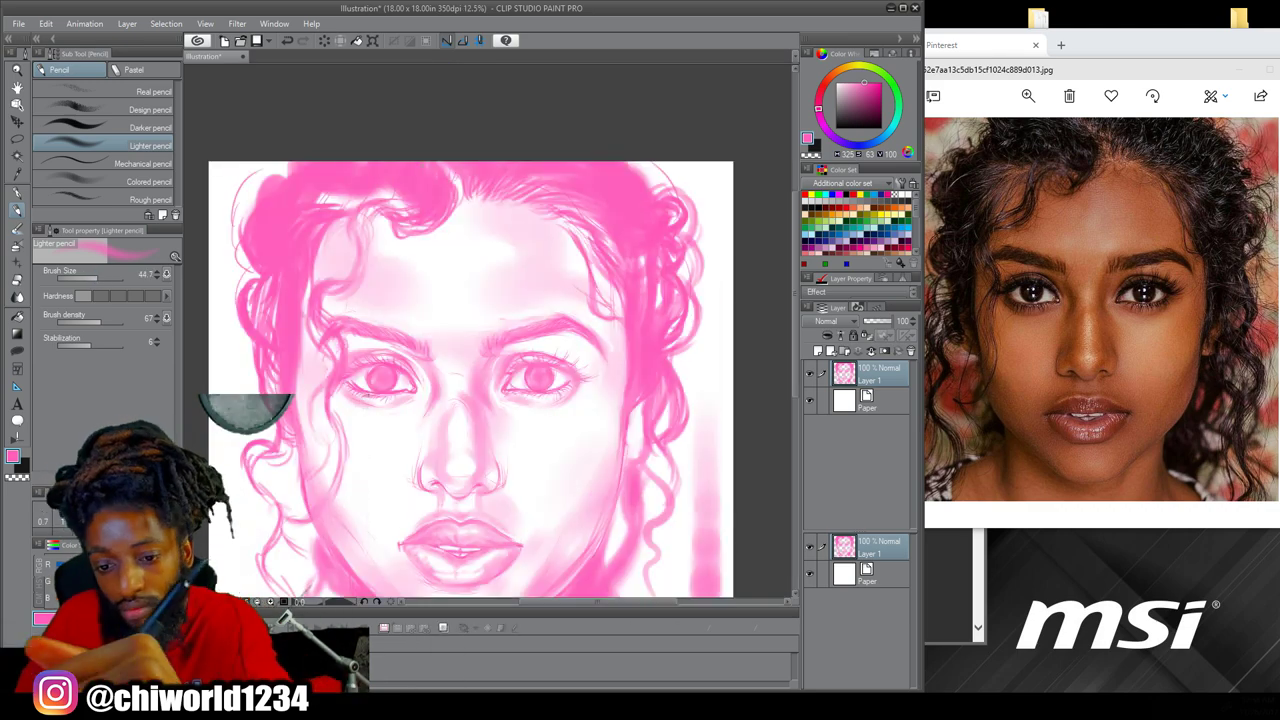
{"action": "scroll", "coordinate": [652, 383], "scroll_direction": "up", "scroll_amount": 2}
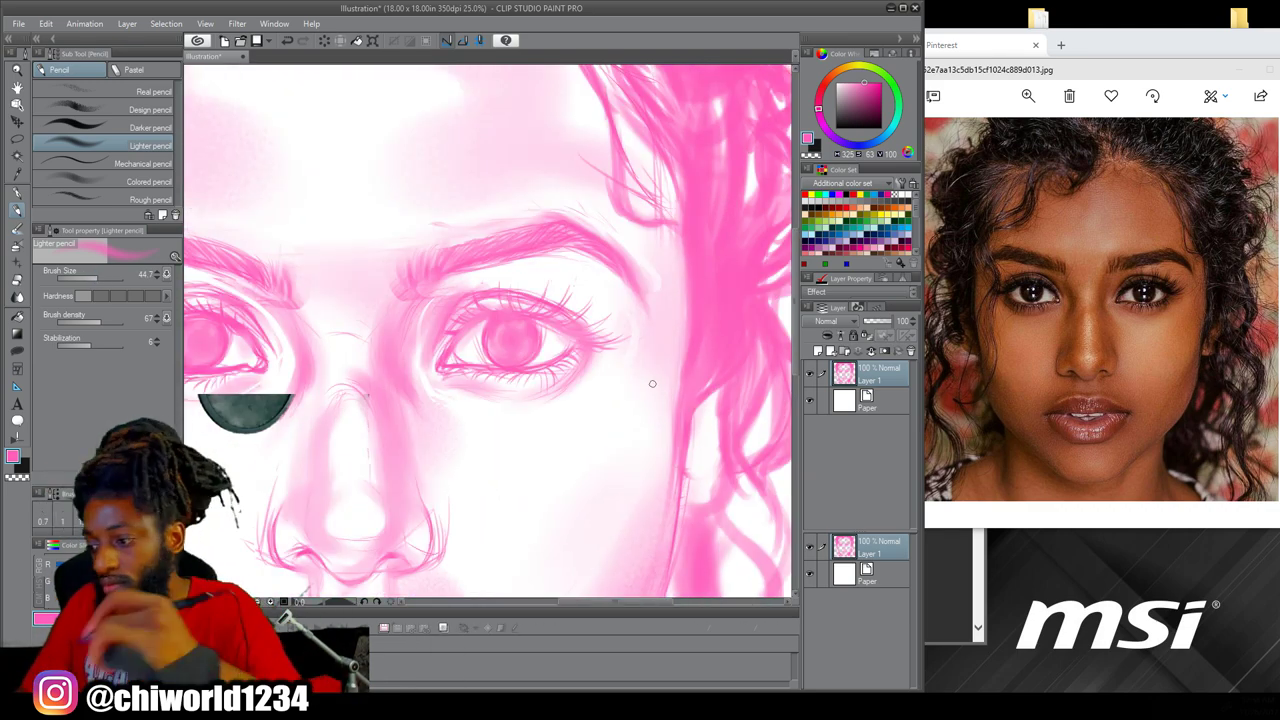
{"action": "scroll", "coordinate": [764, 441], "scroll_direction": "down", "scroll_amount": 2}
{"action": "left_click_drag", "start_coordinate": [668, 278], "coordinate": [681, 240]}
{"action": "scroll", "coordinate": [737, 292], "scroll_direction": "up", "scroll_amount": 2}
{"action": "mouse_move", "coordinate": [580, 163]}
{"action": "left_mouse_down"}
{"action": "mouse_move", "coordinate": [574, 132]}
{"action": "mouse_move", "coordinate": [513, 110]}
{"action": "left_mouse_up"}
Strengthen the curls on both sides of the head with the Darker pencil at size 52.6
{"action": "left_click", "coordinate": [110, 127]}
{"action": "scroll", "coordinate": [698, 323], "scroll_direction": "down", "scroll_amount": 2}
{"action": "left_click_drag", "start_coordinate": [698, 323], "coordinate": [698, 389]}
{"action": "left_click_drag", "start_coordinate": [300, 318], "coordinate": [282, 350]}
{"action": "left_click_drag", "start_coordinate": [560, 540], "coordinate": [573, 295]}
{"action": "left_click_drag", "start_coordinate": [754, 451], "coordinate": [622, 519]}
{"action": "left_click_drag", "start_coordinate": [634, 208], "coordinate": [592, 292]}
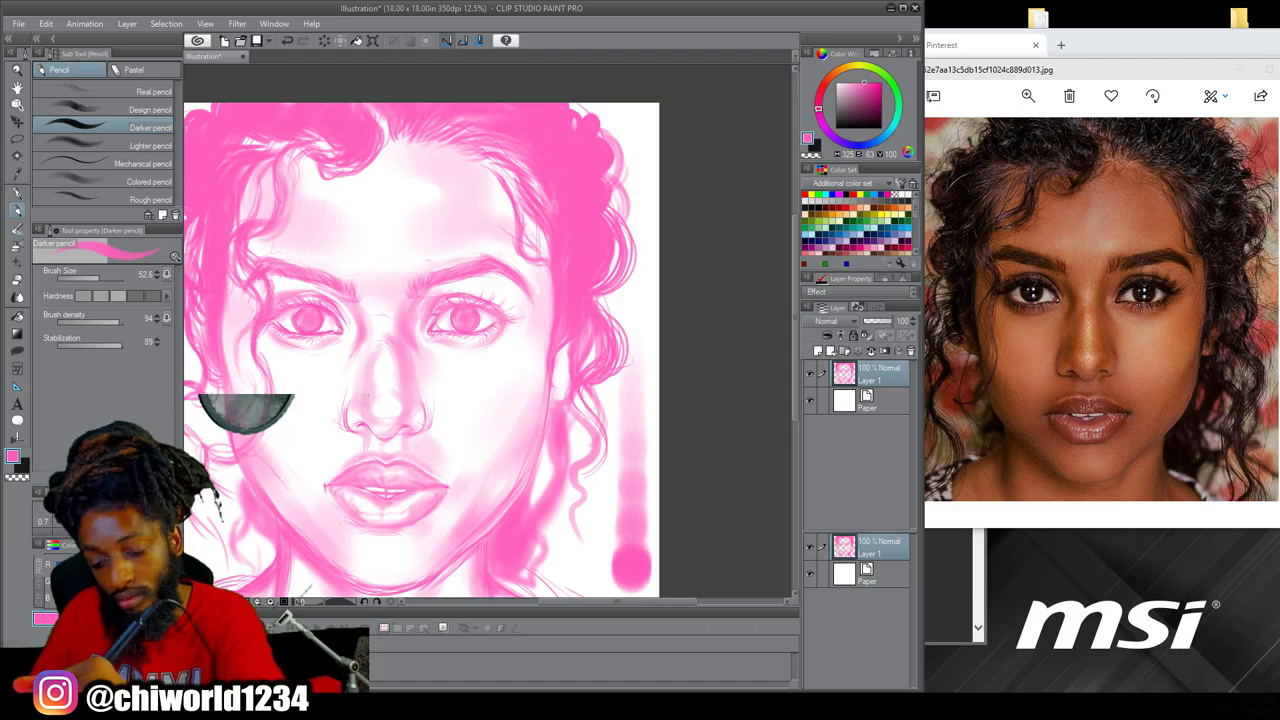
{"action": "left_click_drag", "start_coordinate": [551, 390], "coordinate": [653, 322]}
Soften the jawline strokes with the Soft eraser and shade the cheek and jaw in lighter pink with the Colored pencil at size 181.3
{"action": "scroll", "coordinate": [655, 331], "scroll_direction": "up", "scroll_amount": 2}
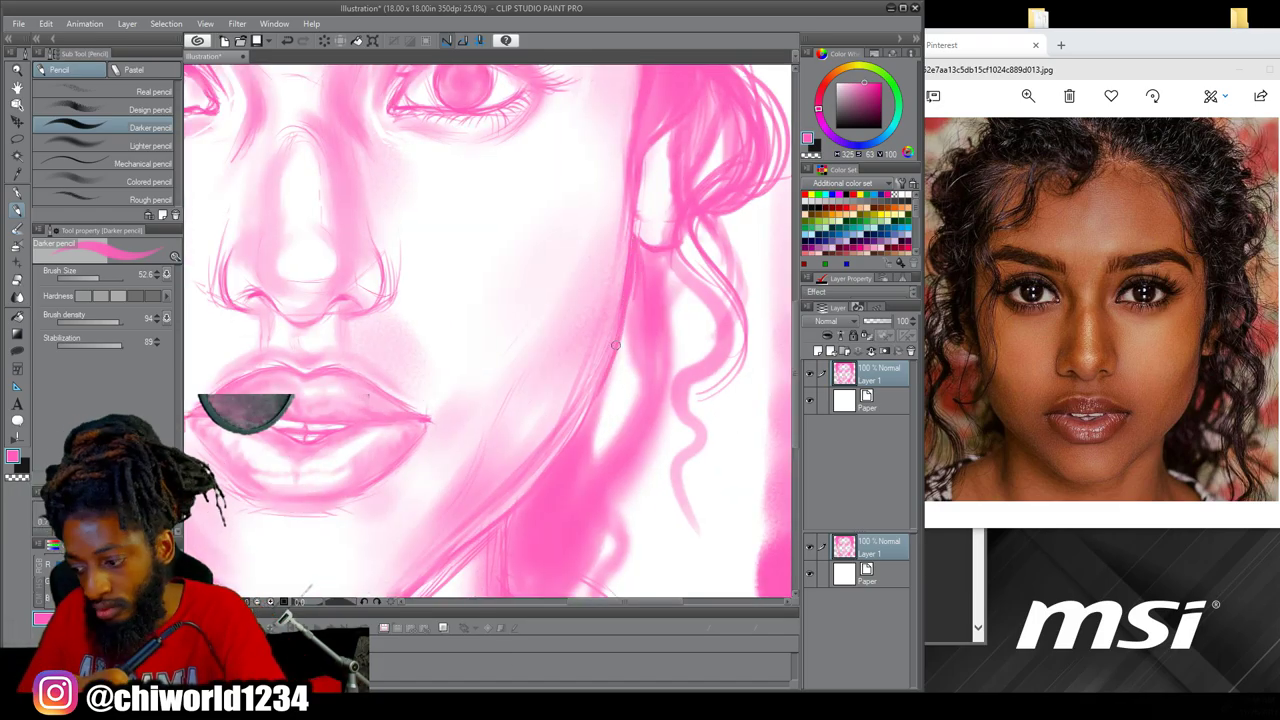
{"action": "left_click_drag", "start_coordinate": [488, 530], "coordinate": [610, 494]}
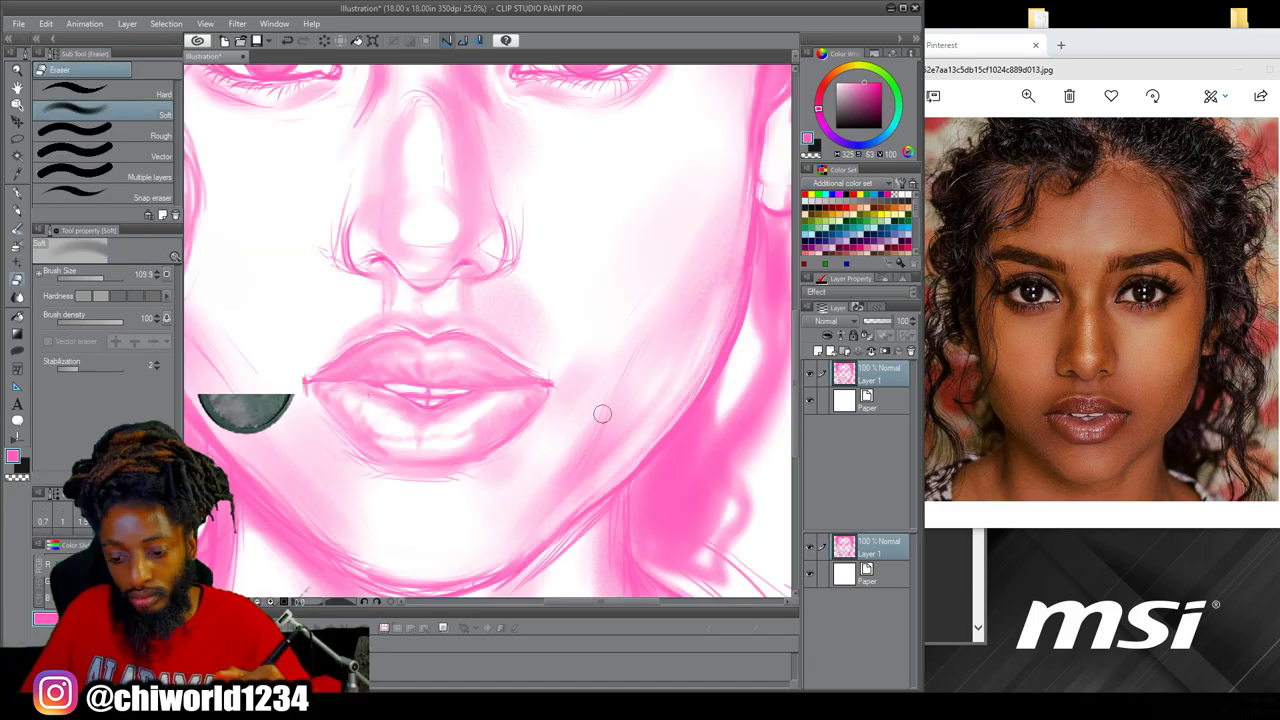
{"action": "left_click", "coordinate": [150, 181]}
{"action": "mouse_move", "coordinate": [665, 390]}
{"action": "left_mouse_down"}
{"action": "mouse_move", "coordinate": [562, 517]}
{"action": "mouse_move", "coordinate": [586, 488]}
{"action": "left_mouse_up"}
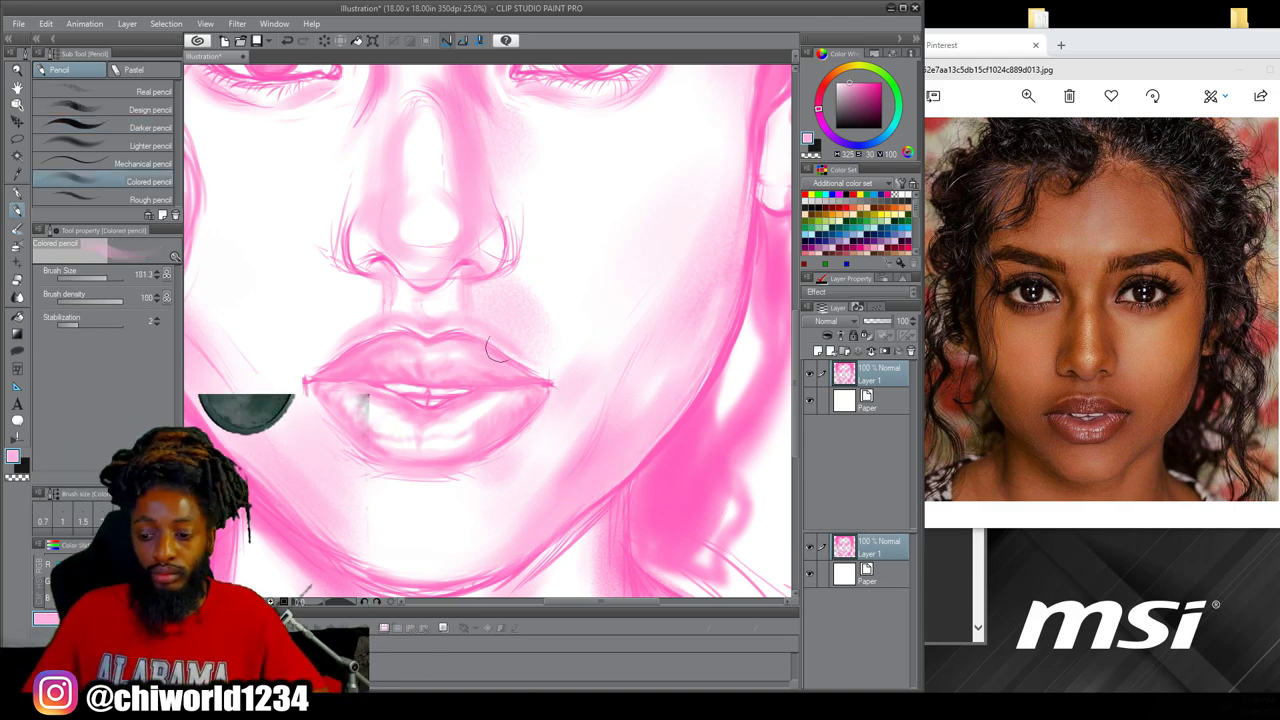
{"action": "scroll", "coordinate": [700, 280], "scroll_direction": "down", "scroll_amount": 2}
{"action": "left_click_drag", "start_coordinate": [726, 255], "coordinate": [728, 320]}
{"action": "scroll", "coordinate": [621, 313], "scroll_direction": "up", "scroll_amount": 2}
{"action": "key", "text": "e"}
{"action": "left_click_drag", "start_coordinate": [595, 308], "coordinate": [595, 372]}
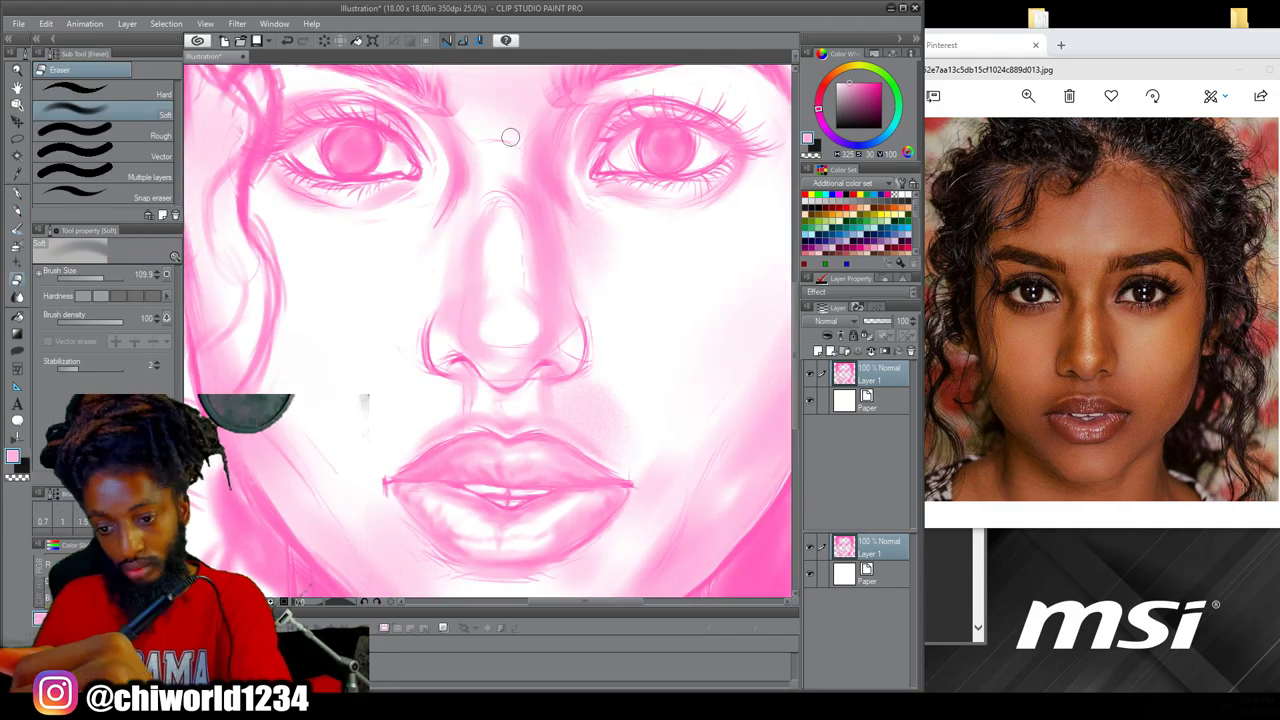
Add a new layer and dot white highlights into the eyes with the Lighter pencil at size 33.1
{"action": "scroll", "coordinate": [752, 394], "scroll_direction": "down", "scroll_amount": 3}
{"action": "scroll", "coordinate": [730, 487], "scroll_direction": "up", "scroll_amount": 4}
{"action": "left_click_drag", "start_coordinate": [795, 395], "coordinate": [795, 295]}
{"action": "left_click", "coordinate": [898, 195]}
{"action": "left_click", "coordinate": [17, 211]}
{"action": "left_click", "coordinate": [150, 145]}
{"action": "left_click_drag", "start_coordinate": [104, 277], "coordinate": [95, 277]}
{"action": "left_click", "coordinate": [817, 351]}
{"action": "left_click_drag", "start_coordinate": [704, 256], "coordinate": [709, 262]}
{"action": "scroll", "coordinate": [620, 330], "scroll_direction": "down", "scroll_amount": 3}
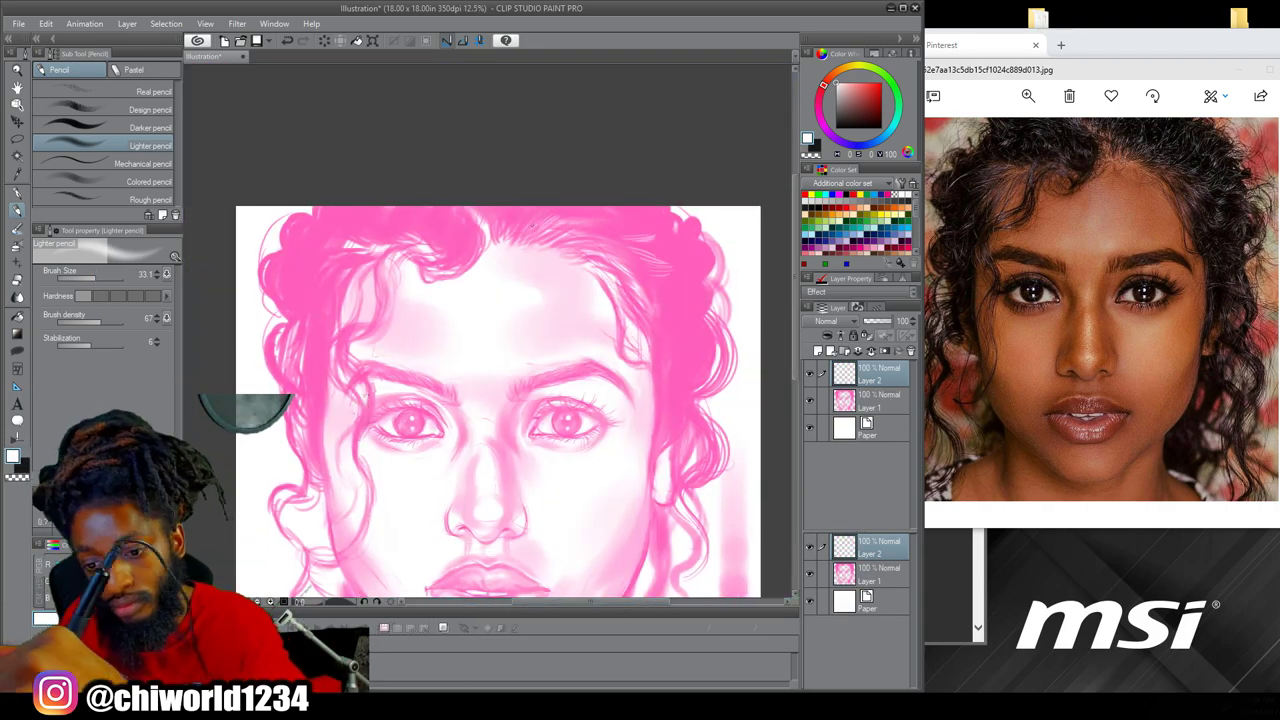
Draw fine white highlight strands through the hair across the crown and along its sides
{"action": "left_click_drag", "start_coordinate": [520, 230], "coordinate": [538, 212]}
{"action": "left_click_drag", "start_coordinate": [442, 240], "coordinate": [472, 224]}
{"action": "mouse_move", "coordinate": [600, 260]}
{"action": "left_mouse_down"}
{"action": "mouse_move", "coordinate": [490, 485]}
{"action": "mouse_move", "coordinate": [577, 219]}
{"action": "left_mouse_up"}
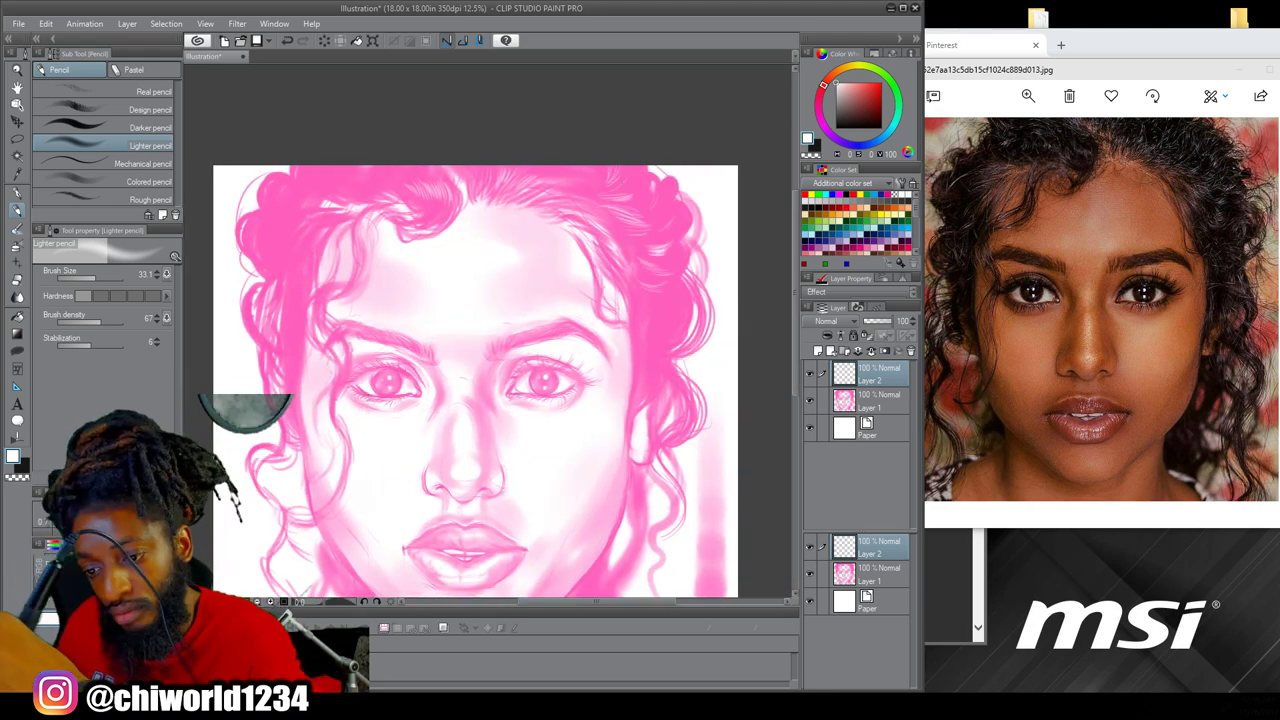
{"action": "left_click_drag", "start_coordinate": [284, 219], "coordinate": [314, 211]}
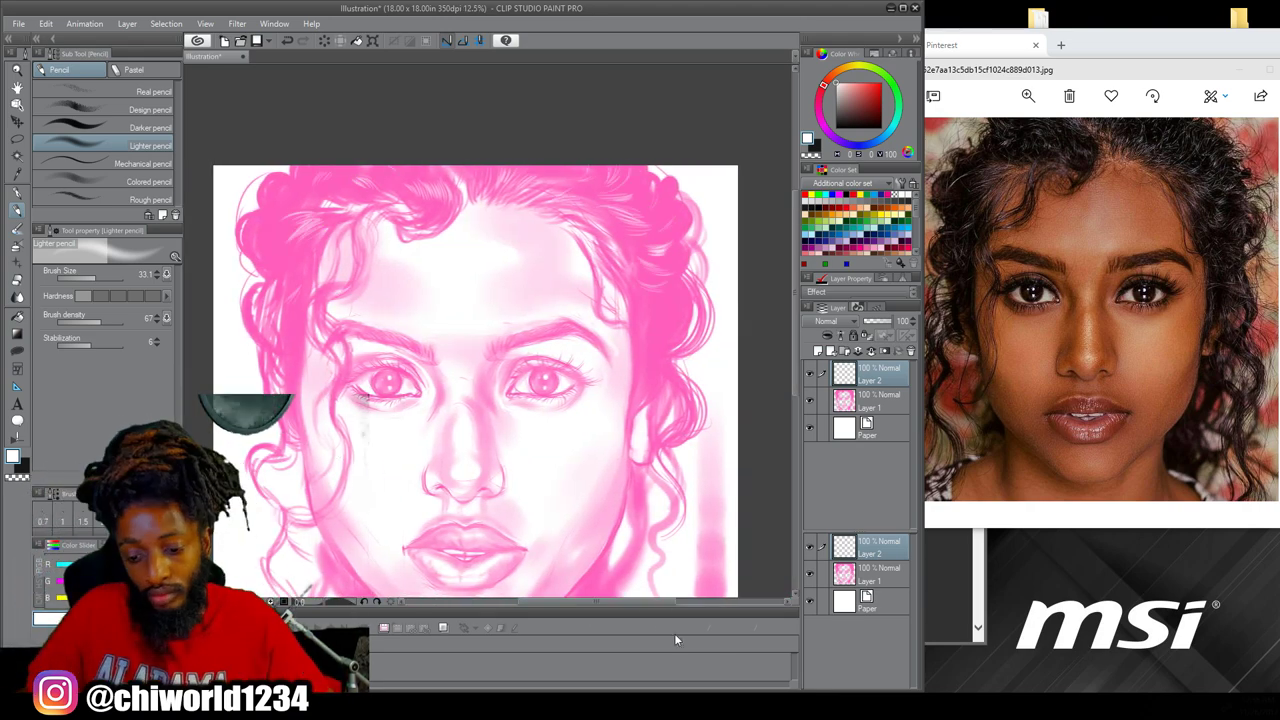
Make Layer 1 active, set the drawing colour to a dark magenta and switch to the Colored pencil
{"action": "left_click_drag", "start_coordinate": [470, 420], "coordinate": [523, 286]}
{"action": "left_click", "coordinate": [880, 401]}
{"action": "left_click", "coordinate": [762, 495], "text": "alt"}
{"action": "double_click", "coordinate": [13, 456]}
{"action": "left_click", "coordinate": [608, 369]}
{"action": "left_click", "coordinate": [776, 263]}
{"action": "left_click", "coordinate": [104, 180]}
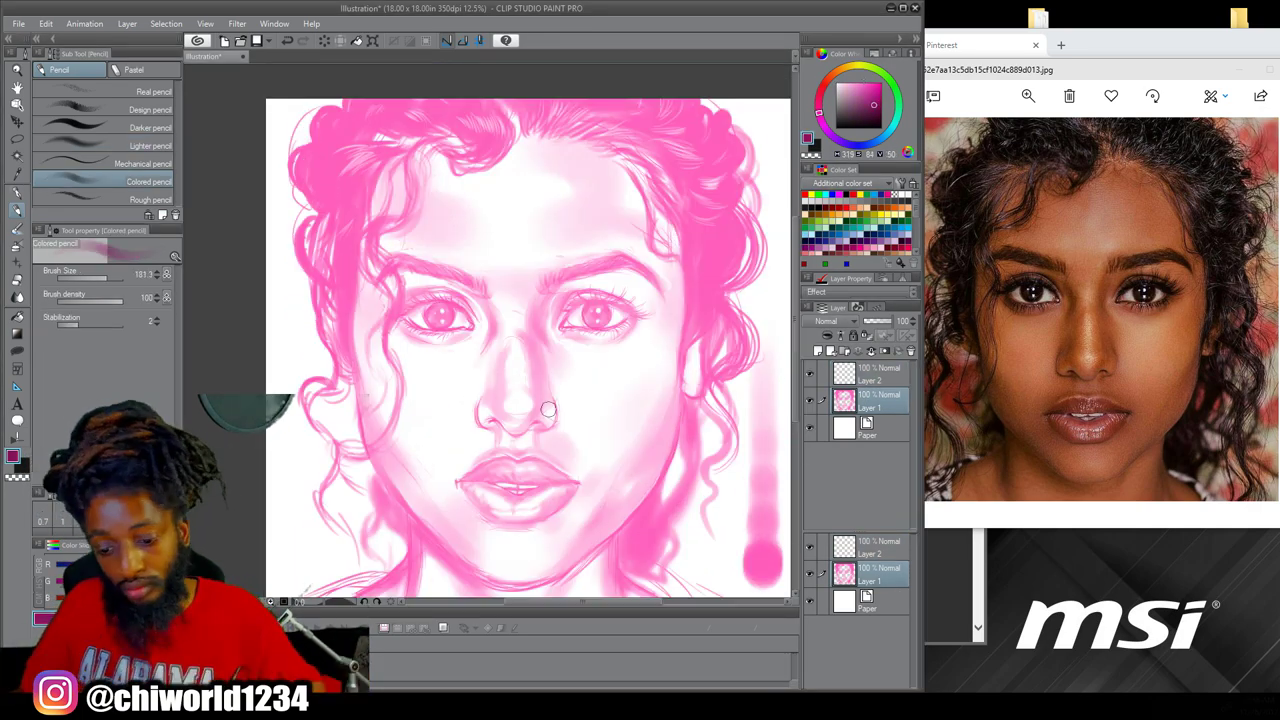
{"action": "left_click", "coordinate": [127, 24]}
{"action": "mouse_move", "coordinate": [200, 73]}
{"action": "left_click", "coordinate": [358, 108]}
{"action": "left_click", "coordinate": [694, 361]}
Add a Hue/Saturation/Luminosity correction layer above Layer 1, fully removing the saturation and lowering the luminosity
{"action": "left_click", "coordinate": [127, 24]}
{"action": "left_click", "coordinate": [383, 91]}
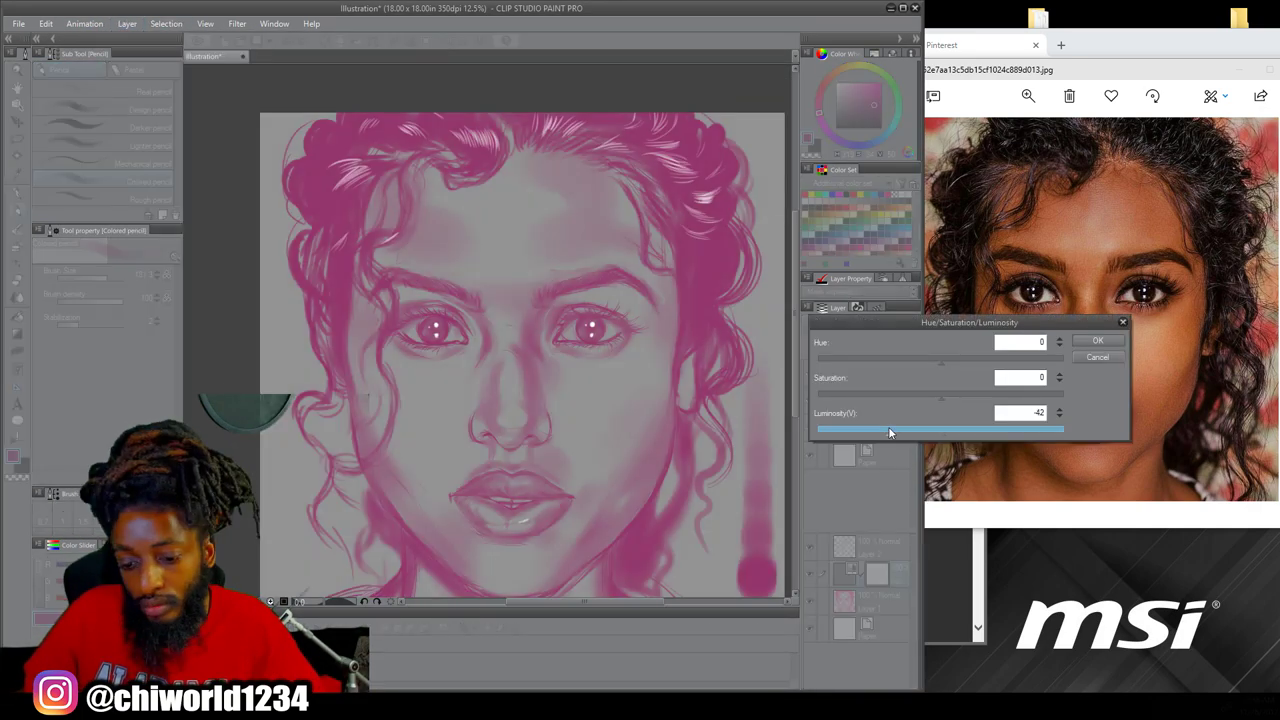
{"action": "left_click", "coordinate": [964, 359]}
{"action": "left_click_drag", "start_coordinate": [904, 431], "coordinate": [928, 431]}
{"action": "left_click_drag", "start_coordinate": [872, 396], "coordinate": [818, 396]}
{"action": "left_click_drag", "start_coordinate": [928, 431], "coordinate": [908, 430]}
{"action": "left_click", "coordinate": [1097, 341]}
Make Layer 1 active again, set the drawing colour to black and the Colored pencil's brush size to 16.4
{"action": "scroll", "coordinate": [550, 305], "scroll_direction": "up", "scroll_amount": 2}
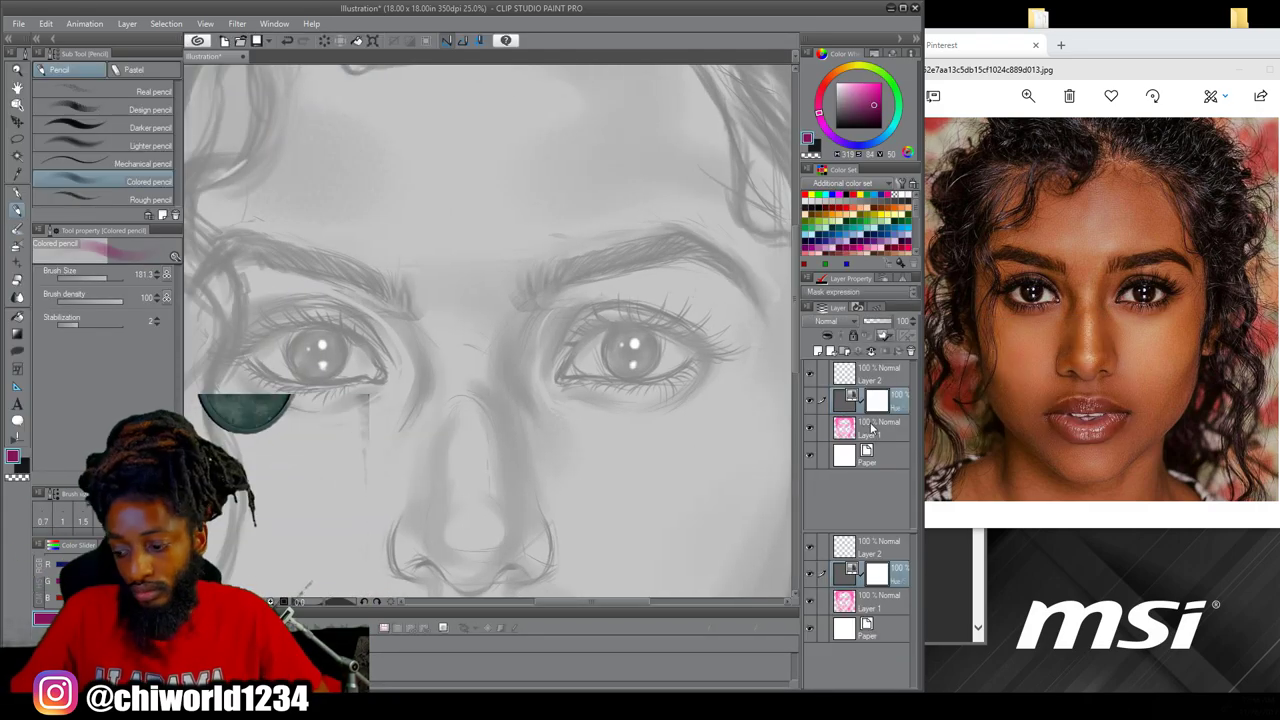
{"action": "left_click", "coordinate": [871, 428]}
{"action": "double_click", "coordinate": [12, 456]}
{"action": "left_click", "coordinate": [776, 264]}
{"action": "left_click", "coordinate": [91, 278]}
{"action": "left_click", "coordinate": [89, 325]}
Enlarge the reference photo around the eye and darken the right eye's upper lashes with black strokes at stabilization 35
{"action": "scroll", "coordinate": [588, 455], "scroll_direction": "down", "scroll_amount": 4}
{"action": "scroll", "coordinate": [1146, 300], "scroll_direction": "up", "scroll_amount": 4}
{"action": "left_click", "coordinate": [956, 368]}
{"action": "scroll", "coordinate": [956, 368], "scroll_direction": "down", "scroll_amount": 1}
{"action": "left_click", "coordinate": [720, 449]}
{"action": "scroll", "coordinate": [720, 449], "scroll_direction": "up", "scroll_amount": 4}
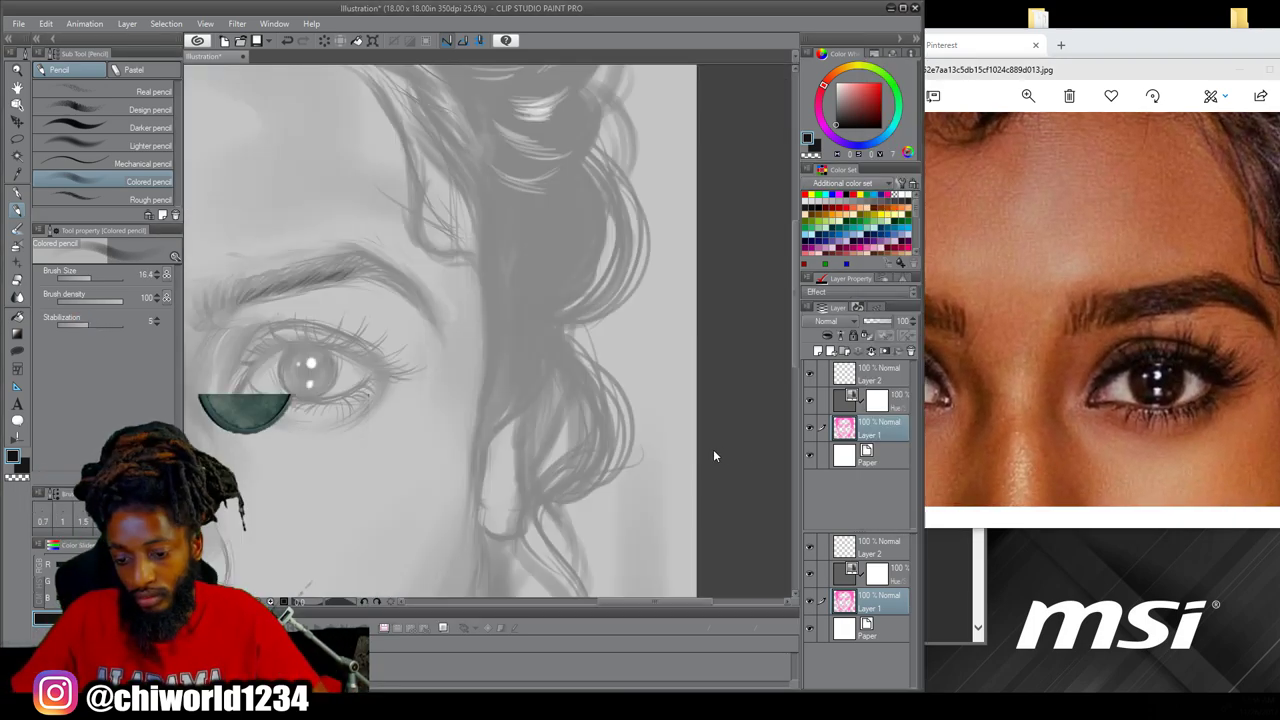
{"action": "left_click_drag", "start_coordinate": [290, 343], "coordinate": [490, 312]}
{"action": "scroll", "coordinate": [490, 312], "scroll_direction": "up", "scroll_amount": 2}
{"action": "left_click_drag", "start_coordinate": [648, 347], "coordinate": [736, 370]}
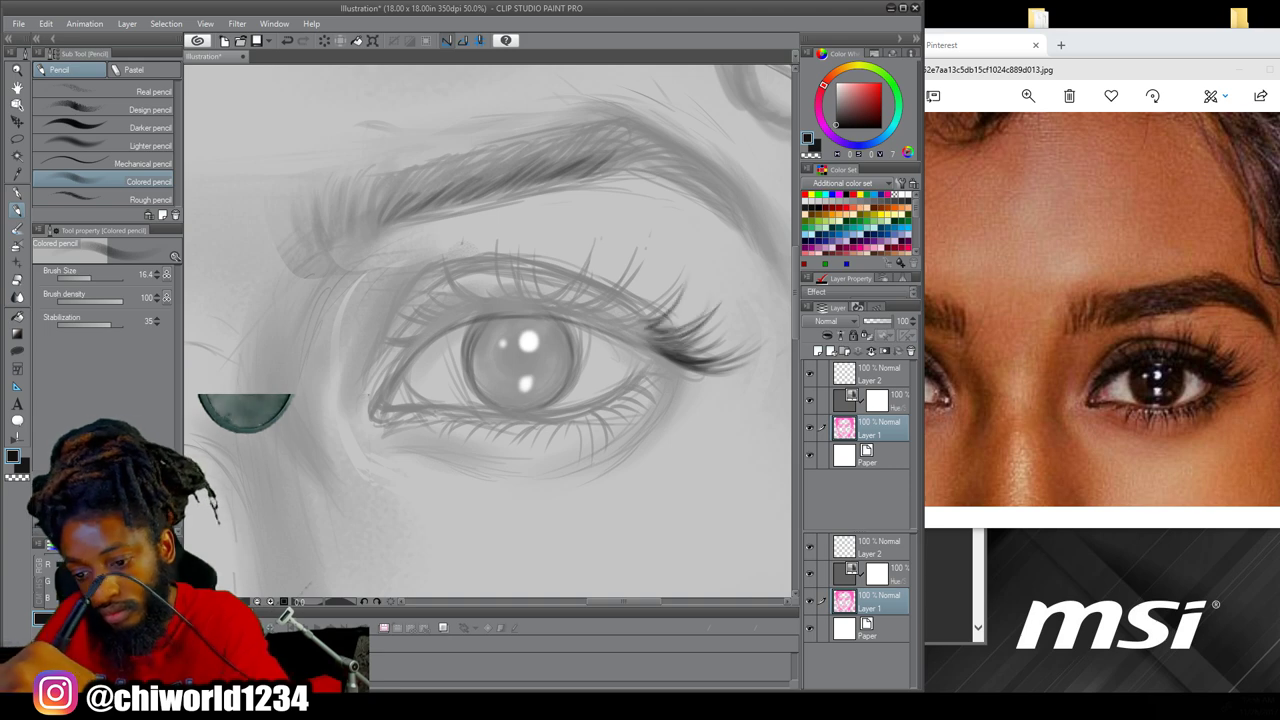
{"action": "left_click_drag", "start_coordinate": [557, 300], "coordinate": [515, 266]}
{"action": "left_click_drag", "start_coordinate": [483, 305], "coordinate": [520, 236]}
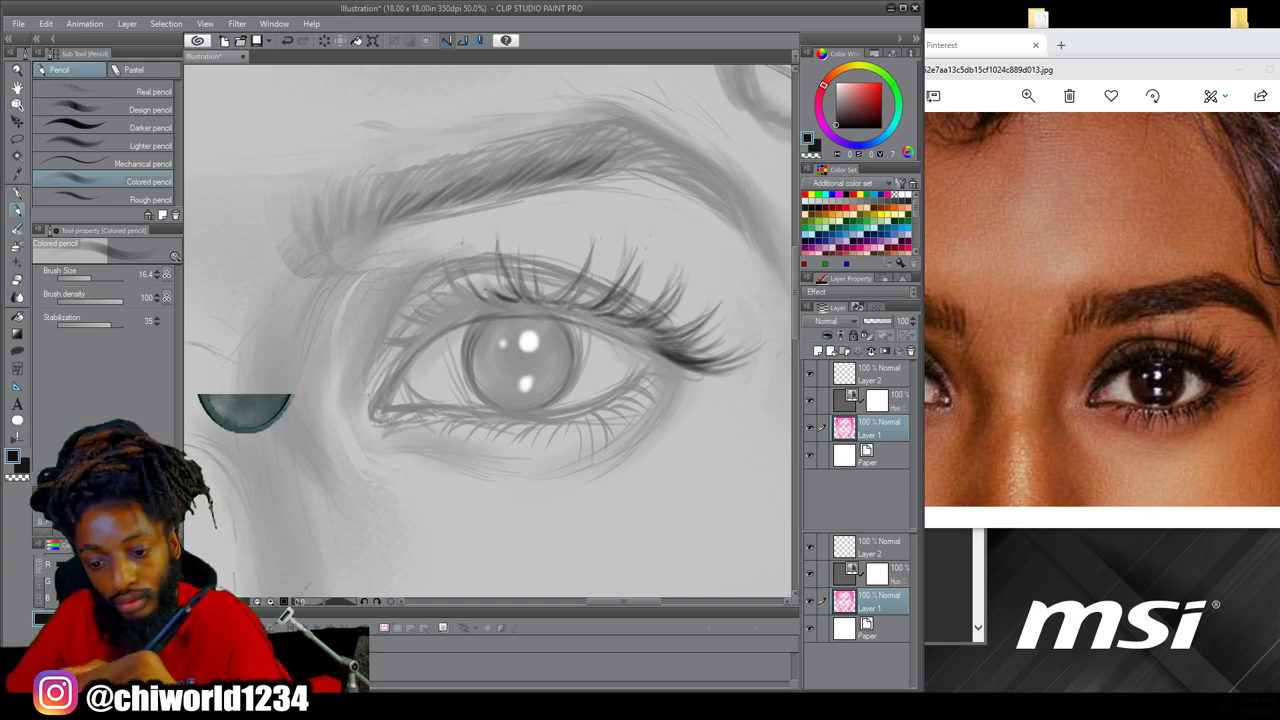
Raise the Colored pencil to size 49.4, thicken the right eye's upper lash line, and fill in the pupil and iris shading
{"action": "key", "text": "]"}
{"action": "key", "text": "]"}
{"action": "key", "text": "]"}
{"action": "mouse_move", "coordinate": [402, 358]}
{"action": "left_mouse_down"}
{"action": "mouse_move", "coordinate": [446, 323]}
{"action": "mouse_move", "coordinate": [543, 306]}
{"action": "left_mouse_up"}
{"action": "left_click_drag", "start_coordinate": [608, 330], "coordinate": [690, 366]}
{"action": "mouse_move", "coordinate": [505, 312]}
{"action": "left_mouse_down"}
{"action": "mouse_move", "coordinate": [670, 355]}
{"action": "mouse_move", "coordinate": [612, 314]}
{"action": "left_mouse_up"}
{"action": "scroll", "coordinate": [622, 356], "scroll_direction": "down", "scroll_amount": 3}
{"action": "scroll", "coordinate": [611, 352], "scroll_direction": "up", "scroll_amount": 4}
{"action": "mouse_move", "coordinate": [536, 370]}
{"action": "left_mouse_down"}
{"action": "mouse_move", "coordinate": [590, 330]}
{"action": "mouse_move", "coordinate": [490, 340]}
{"action": "mouse_move", "coordinate": [600, 360]}
{"action": "mouse_move", "coordinate": [530, 400]}
{"action": "mouse_move", "coordinate": [557, 375]}
{"action": "left_mouse_up"}
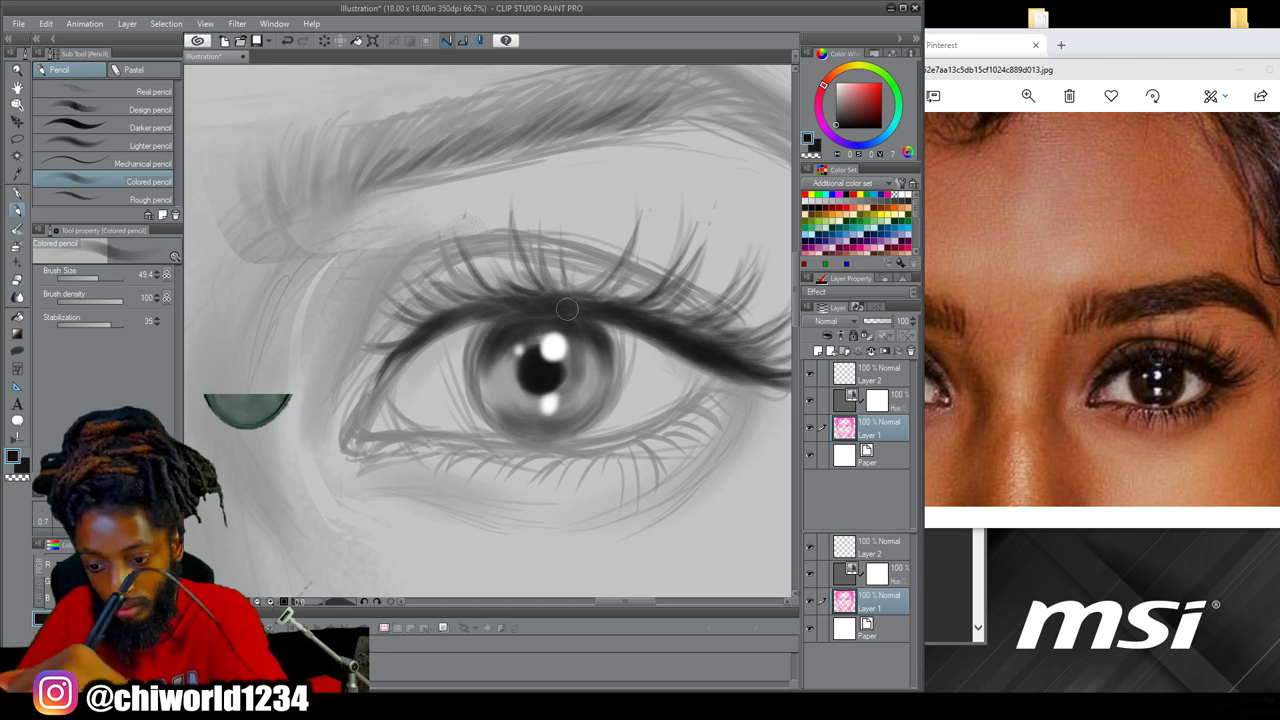
{"action": "scroll", "coordinate": [472, 515], "scroll_direction": "down", "scroll_amount": 3}
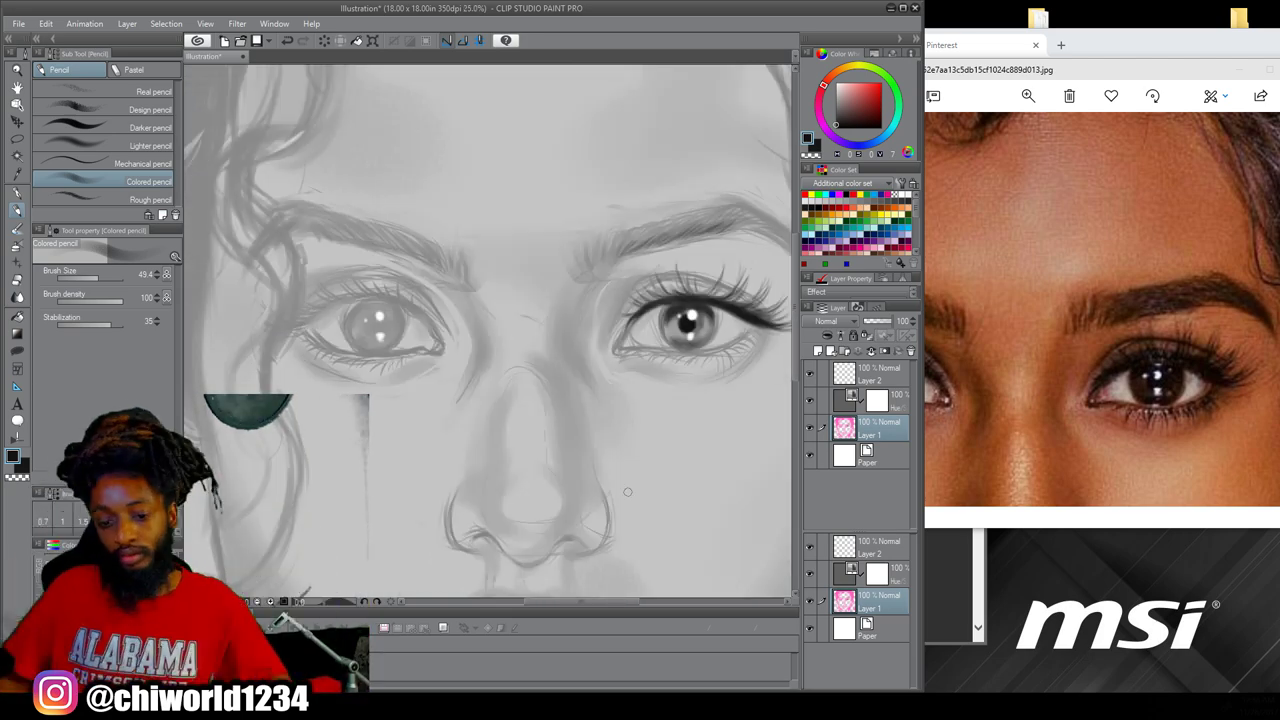
Reduce the Colored pencil to size 27.1 and refine the dark shading around the right eye's iris and upper lash line
{"action": "scroll", "coordinate": [697, 300], "scroll_direction": "up", "scroll_amount": 3}
{"action": "key", "text": "["}
{"action": "key", "text": "["}
{"action": "left_click_drag", "start_coordinate": [702, 286], "coordinate": [709, 307]}
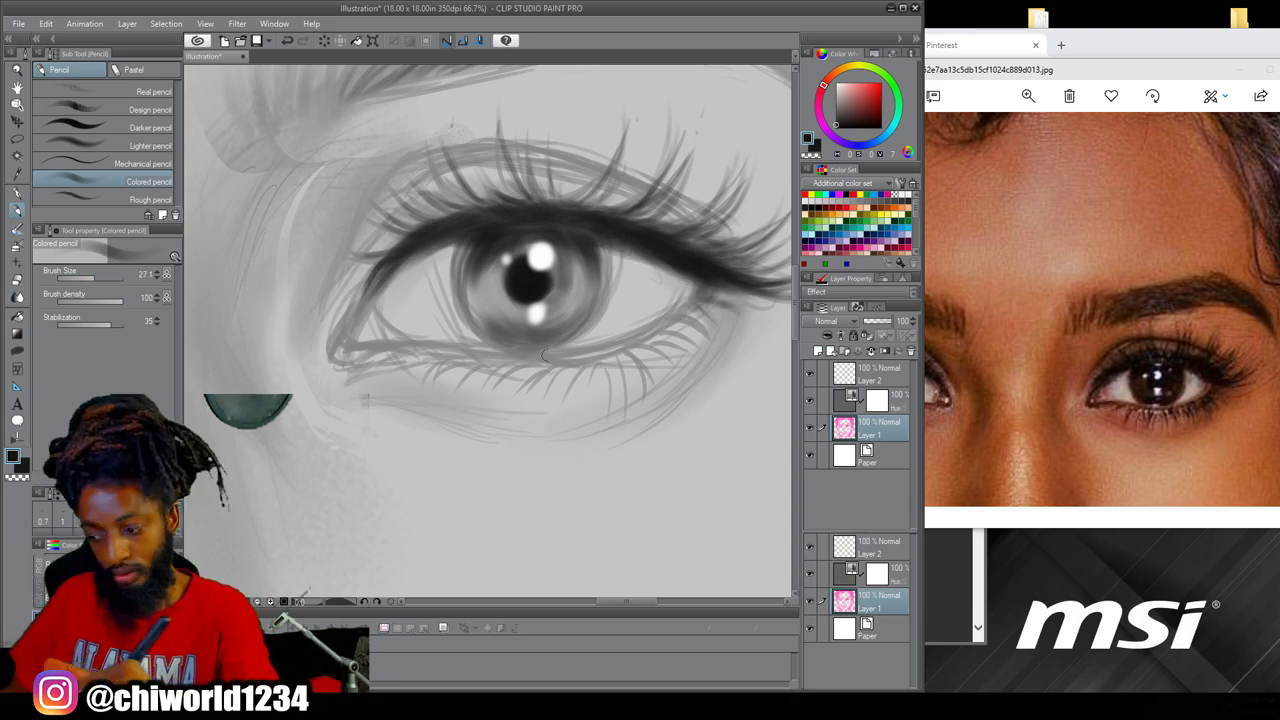
{"action": "scroll", "coordinate": [620, 450], "scroll_direction": "down", "scroll_amount": 3}
{"action": "scroll", "coordinate": [644, 429], "scroll_direction": "up", "scroll_amount": 4}
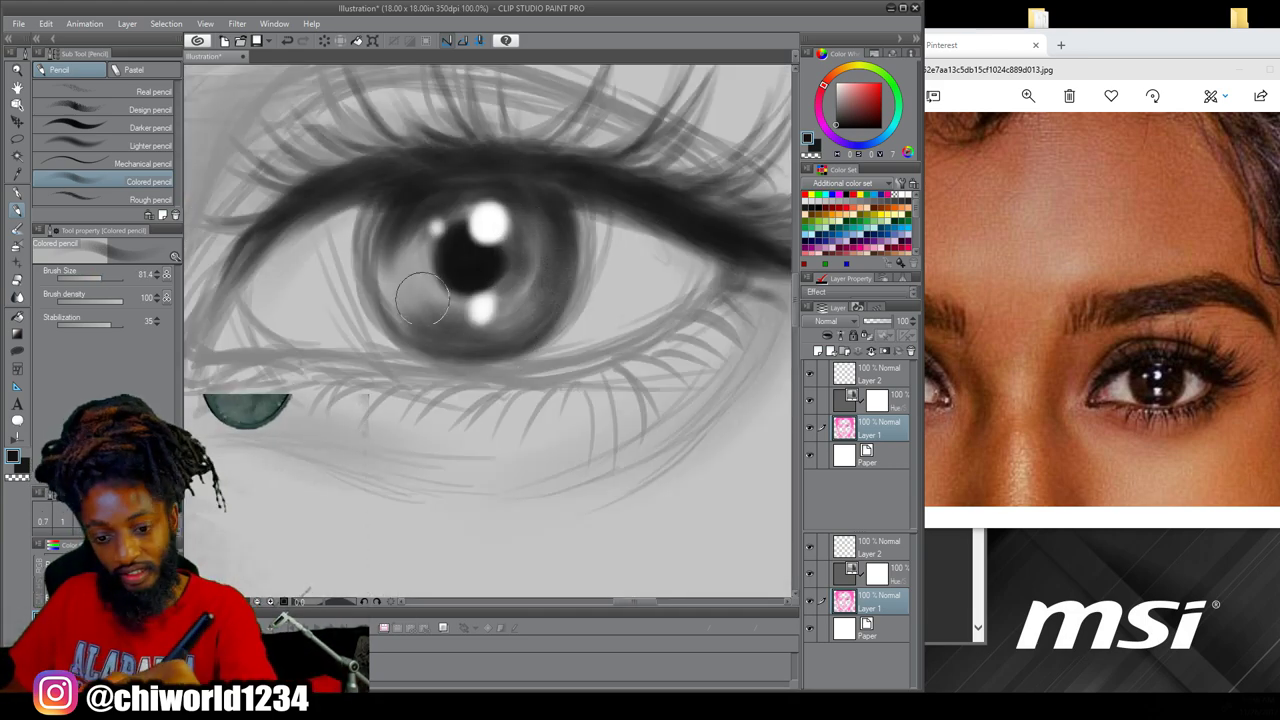
Deepen the right eye's iris shading and thicken its upper lash line with broad Colored pencil strokes at size 81.4
{"action": "key", "text": "bracketright"}
{"action": "key", "text": "bracketright"}
{"action": "key", "text": "bracketright"}
{"action": "scroll", "coordinate": [600, 523], "scroll_direction": "down", "scroll_amount": 1}
{"action": "left_click_drag", "start_coordinate": [386, 250], "coordinate": [714, 298]}
{"action": "key", "text": "bracketleft"}
{"action": "left_click_drag", "start_coordinate": [452, 220], "coordinate": [350, 284]}
{"action": "left_click_drag", "start_coordinate": [306, 403], "coordinate": [306, 542]}
{"action": "mouse_move", "coordinate": [325, 296]}
{"action": "left_mouse_down"}
{"action": "mouse_move", "coordinate": [434, 234]}
{"action": "mouse_move", "coordinate": [710, 180]}
{"action": "left_mouse_up"}
{"action": "left_click_drag", "start_coordinate": [354, 286], "coordinate": [474, 212]}
Reduce the Colored pencil to size 20.1 and darken the right eye's inner corner and eyelid crease
{"action": "scroll", "coordinate": [599, 523], "scroll_direction": "down", "scroll_amount": 2}
{"action": "scroll", "coordinate": [599, 523], "scroll_direction": "up", "scroll_amount": 1}
{"action": "key", "text": "bracketleft"}
{"action": "key", "text": "bracketleft"}
{"action": "key", "text": "bracketleft"}
{"action": "key", "text": "bracketleft"}
{"action": "left_click_drag", "start_coordinate": [698, 351], "coordinate": [654, 347]}
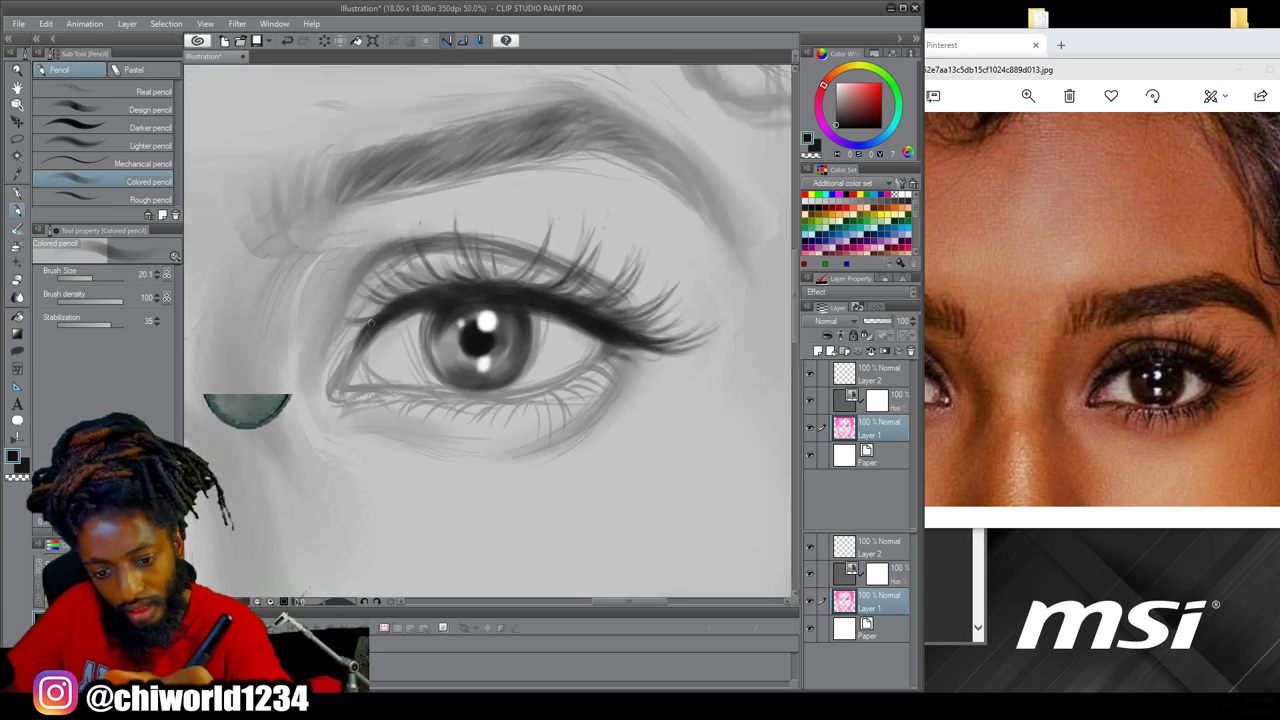
{"action": "scroll", "coordinate": [490, 330], "scroll_direction": "down", "scroll_amount": 2}
{"action": "scroll", "coordinate": [437, 366], "scroll_direction": "up", "scroll_amount": 2}
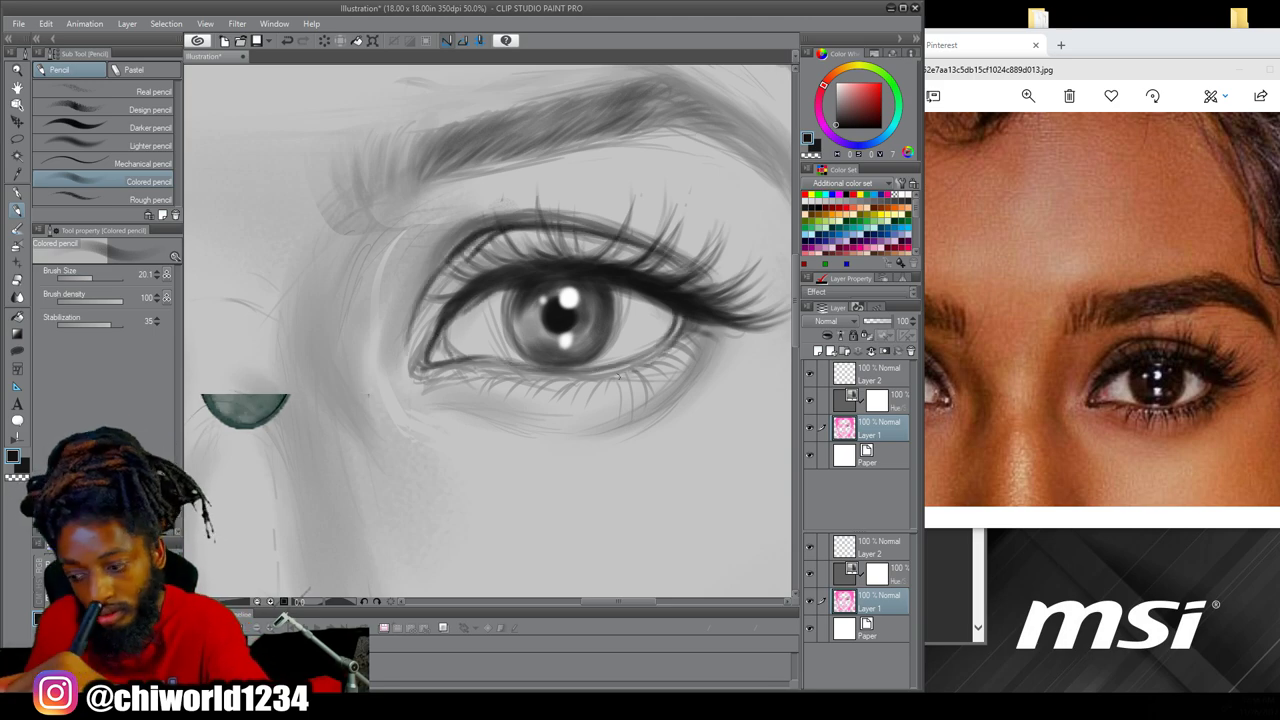
Enlarge the Colored pencil and darken the iris around the highlights in the right eye
{"action": "scroll", "coordinate": [575, 486], "scroll_direction": "down", "scroll_amount": 2}
{"action": "scroll", "coordinate": [575, 486], "scroll_direction": "up", "scroll_amount": 3}
{"action": "key", "text": "bracketright"}
{"action": "key", "text": "bracketright"}
{"action": "key", "text": "bracketright"}
{"action": "key", "text": "bracketright"}
{"action": "mouse_move", "coordinate": [586, 296]}
{"action": "left_mouse_down"}
{"action": "mouse_move", "coordinate": [542, 322]}
{"action": "mouse_move", "coordinate": [502, 290]}
{"action": "left_mouse_up"}
{"action": "mouse_move", "coordinate": [520, 306]}
{"action": "left_mouse_down"}
{"action": "mouse_move", "coordinate": [500, 270]}
{"action": "mouse_move", "coordinate": [535, 282]}
{"action": "mouse_move", "coordinate": [608, 258]}
{"action": "left_mouse_up"}
{"action": "left_click_drag", "start_coordinate": [609, 246], "coordinate": [530, 210]}
{"action": "left_click_drag", "start_coordinate": [512, 280], "coordinate": [542, 294]}
{"action": "scroll", "coordinate": [572, 540], "scroll_direction": "down", "scroll_amount": 3}
{"action": "scroll", "coordinate": [567, 453], "scroll_direction": "up", "scroll_amount": 2}
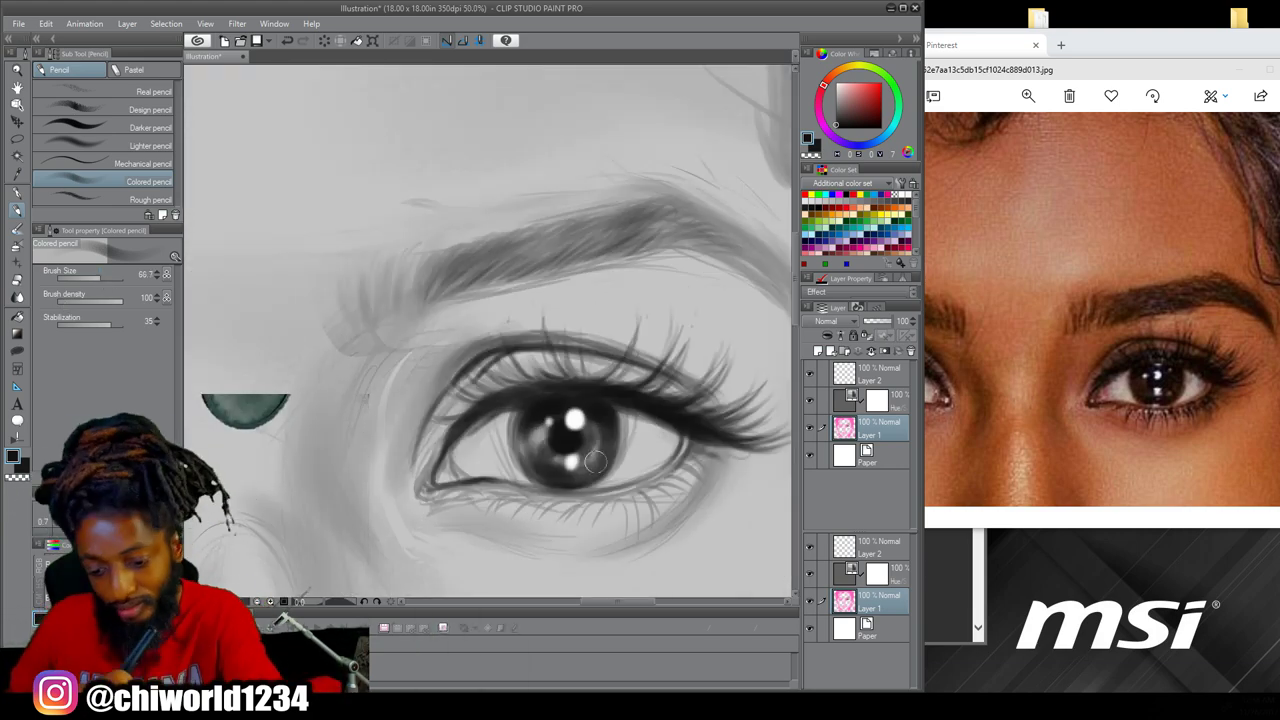
Strengthen the right eye's outer corner and outer lower lashes, using a smaller Colored pencil for the fine strokes
{"action": "left_click_drag", "start_coordinate": [652, 426], "coordinate": [668, 440]}
{"action": "left_click_drag", "start_coordinate": [462, 444], "coordinate": [506, 420]}
{"action": "scroll", "coordinate": [540, 450], "scroll_direction": "down", "scroll_amount": 2}
{"action": "scroll", "coordinate": [580, 435], "scroll_direction": "up", "scroll_amount": 2}
{"action": "mouse_move", "coordinate": [740, 294]}
{"action": "left_mouse_down"}
{"action": "mouse_move", "coordinate": [648, 243]}
{"action": "mouse_move", "coordinate": [400, 290]}
{"action": "left_mouse_up"}
{"action": "key", "text": "bracketleft"}
{"action": "key", "text": "bracketleft"}
{"action": "key", "text": "bracketleft"}
{"action": "left_click_drag", "start_coordinate": [354, 328], "coordinate": [342, 291]}
{"action": "scroll", "coordinate": [655, 347], "scroll_direction": "down", "scroll_amount": 3}
{"action": "scroll", "coordinate": [655, 400], "scroll_direction": "up", "scroll_amount": 3}
Define the right eye's lower lashes and darken the eyebrow above, using the Lighter pencil with density raised to 92
{"action": "left_click", "coordinate": [105, 146]}
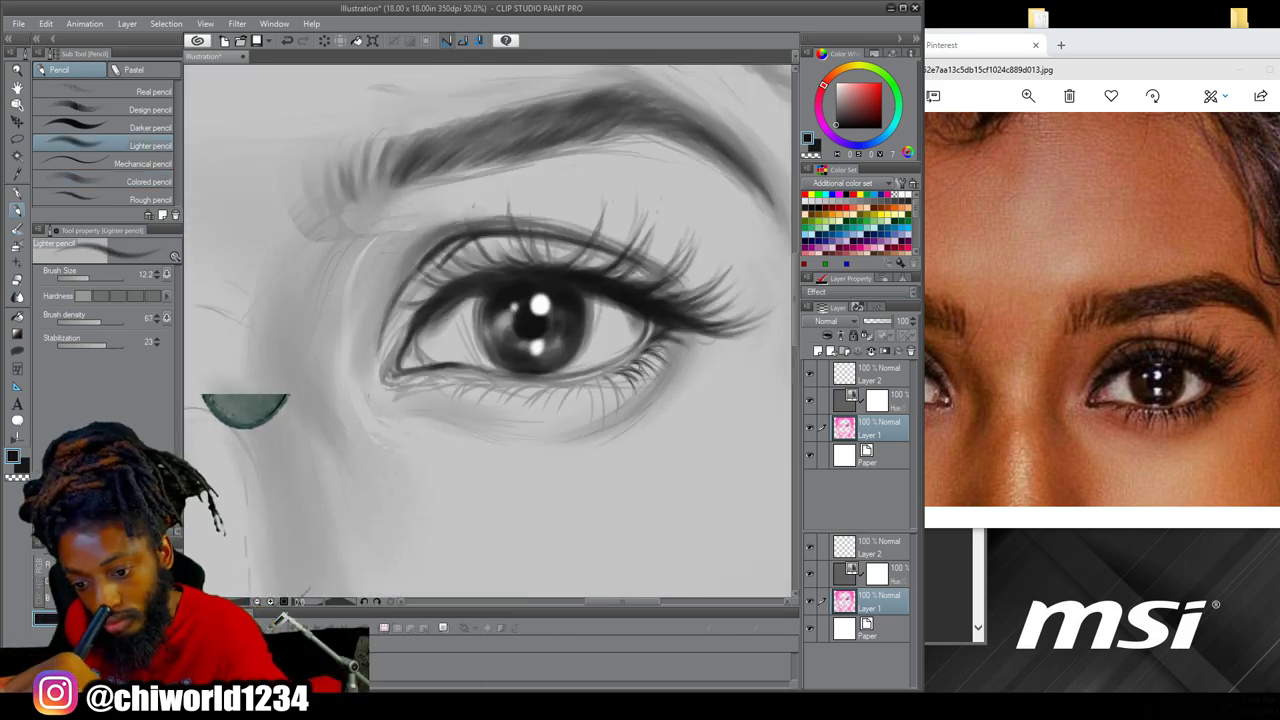
{"action": "scroll", "coordinate": [565, 384], "scroll_direction": "down", "scroll_amount": 3}
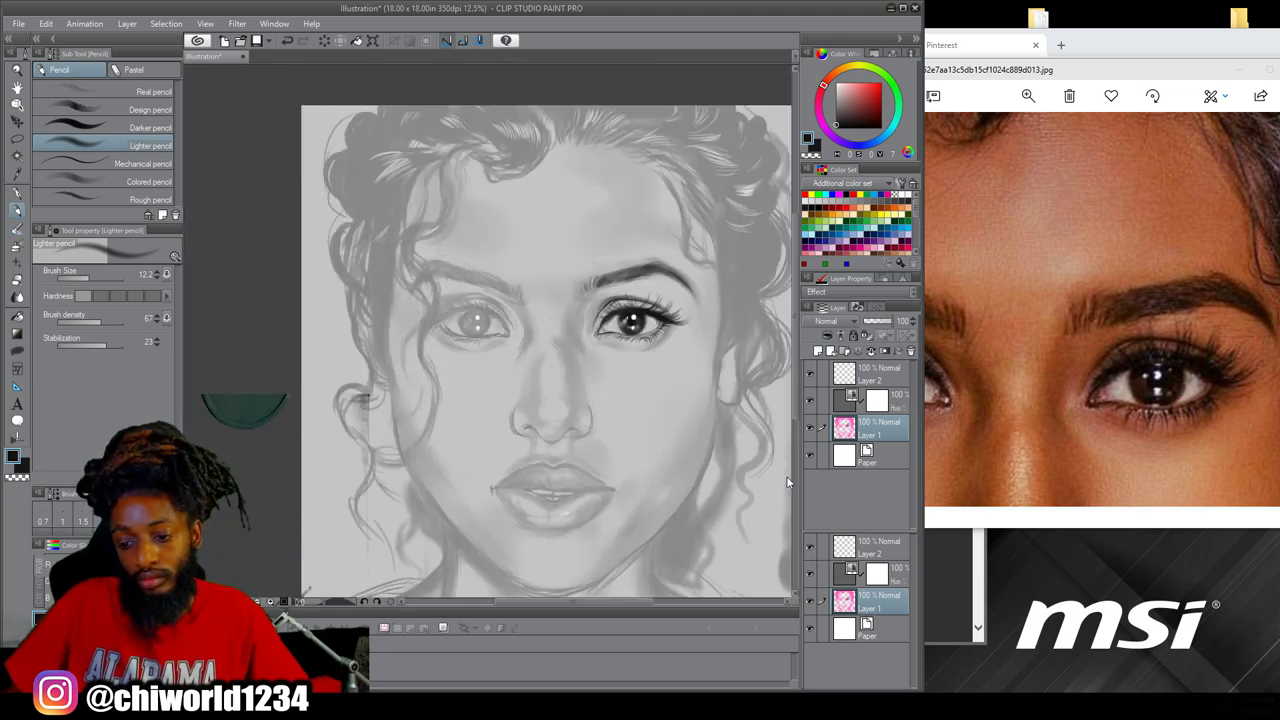
{"action": "scroll", "coordinate": [515, 310], "scroll_direction": "up", "scroll_amount": 3}
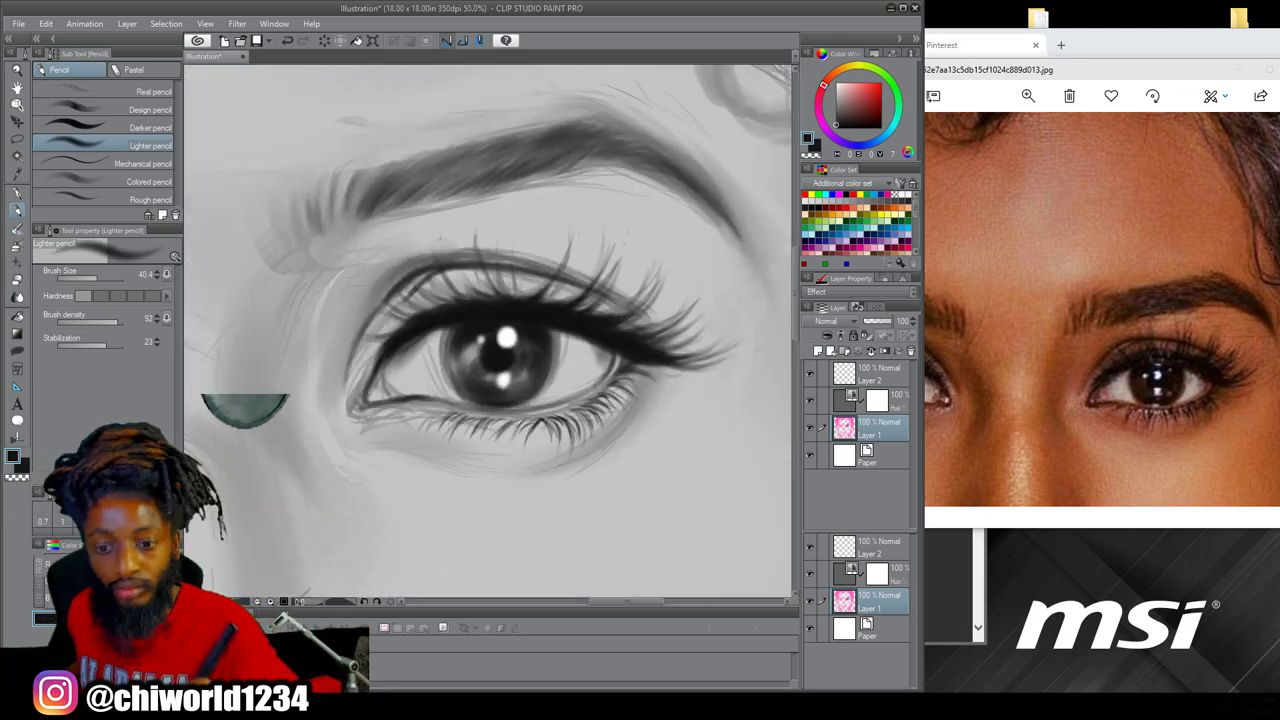
{"action": "scroll", "coordinate": [384, 330], "scroll_direction": "down", "scroll_amount": 3}
Switch to the Colored pencil at size 81.4 and build up the dark tone of the right eyebrow and eye contour
{"action": "left_click", "coordinate": [150, 181]}
{"action": "scroll", "coordinate": [660, 300], "scroll_direction": "up", "scroll_amount": 3}
{"action": "scroll", "coordinate": [660, 300], "scroll_direction": "down", "scroll_amount": 3}
{"action": "scroll", "coordinate": [484, 577], "scroll_direction": "up", "scroll_amount": 2}
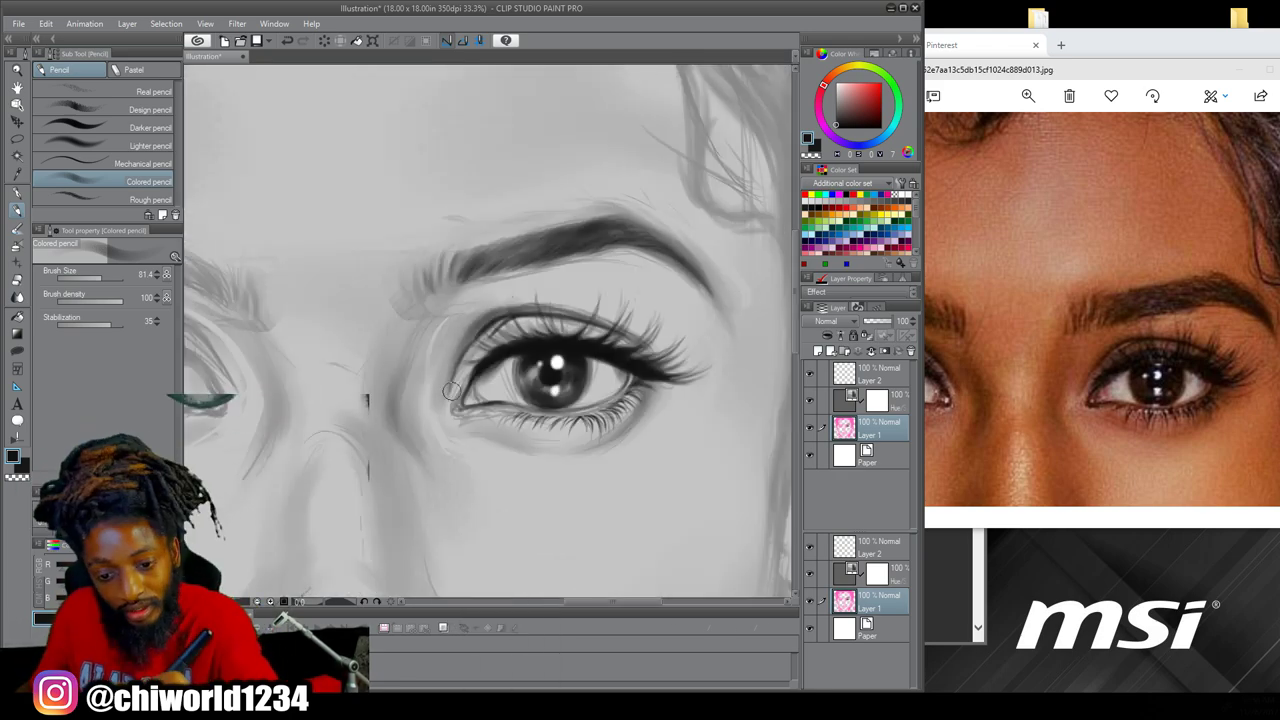
{"action": "scroll", "coordinate": [448, 382], "scroll_direction": "down", "scroll_amount": 3}
{"action": "scroll", "coordinate": [400, 330], "scroll_direction": "up", "scroll_amount": 3}
{"action": "mouse_move", "coordinate": [418, 686]}
{"action": "scroll", "coordinate": [448, 382], "scroll_direction": "down", "scroll_amount": 3}
{"action": "left_click", "coordinate": [418, 660]}
{"action": "scroll", "coordinate": [1157, 263], "scroll_direction": "up", "scroll_amount": 3}
Move the reference photo to the hair beside the right eye and darken the matching temple strands with long black strokes
{"action": "left_click", "coordinate": [1046, 515]}
{"action": "left_click_drag", "start_coordinate": [1081, 386], "coordinate": [927, 344]}
{"action": "left_click_drag", "start_coordinate": [1006, 343], "coordinate": [1020, 257]}
{"action": "scroll", "coordinate": [560, 380], "scroll_direction": "up", "scroll_amount": 3}
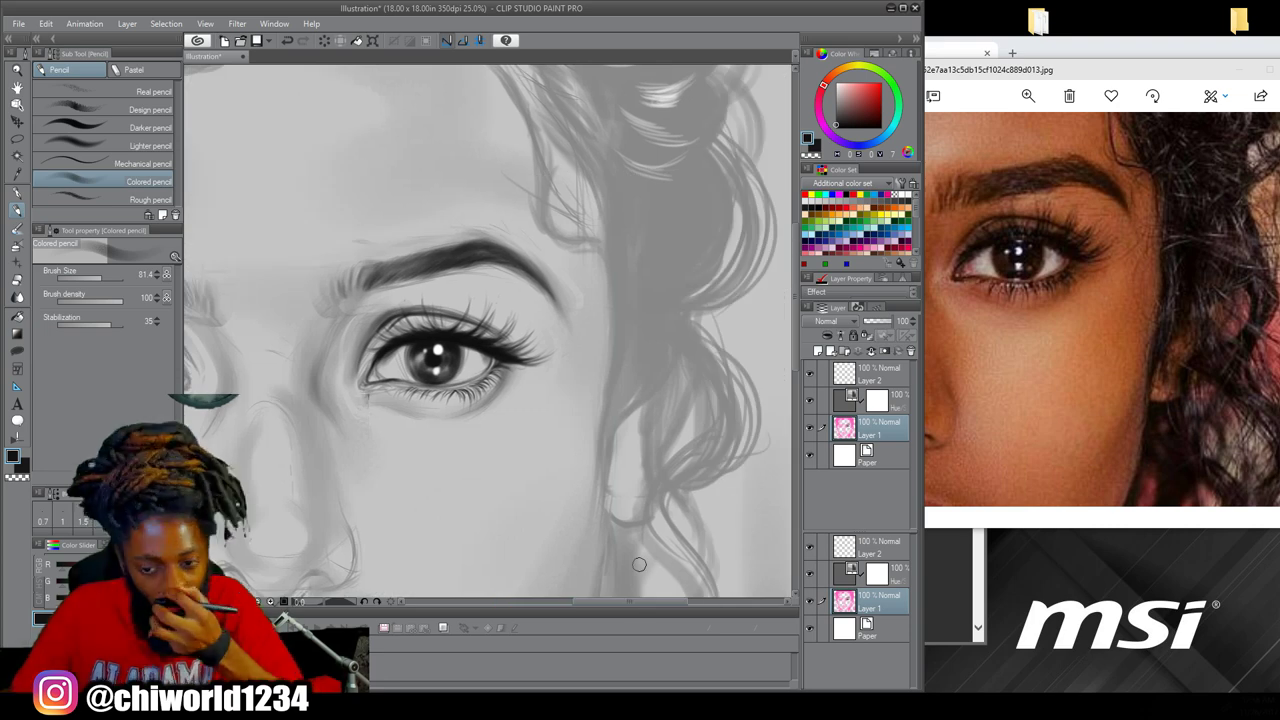
{"action": "left_click_drag", "start_coordinate": [645, 380], "coordinate": [608, 430]}
{"action": "left_click_drag", "start_coordinate": [618, 295], "coordinate": [626, 415]}
{"action": "left_click_drag", "start_coordinate": [616, 215], "coordinate": [630, 355]}
{"action": "left_click_drag", "start_coordinate": [552, 96], "coordinate": [614, 240]}
{"action": "left_click_drag", "start_coordinate": [502, 70], "coordinate": [548, 195]}
{"action": "left_click_drag", "start_coordinate": [548, 195], "coordinate": [606, 245]}
{"action": "scroll", "coordinate": [470, 380], "scroll_direction": "down", "scroll_amount": 3}
{"action": "scroll", "coordinate": [540, 380], "scroll_direction": "up", "scroll_amount": 3}
Add tapered strands beside the right ear with the Lighter pencil
{"action": "left_click", "coordinate": [130, 145]}
{"action": "left_click_drag", "start_coordinate": [570, 390], "coordinate": [549, 496]}
{"action": "left_click_drag", "start_coordinate": [594, 376], "coordinate": [571, 446]}
{"action": "mouse_move", "coordinate": [560, 310]}
{"action": "left_mouse_down"}
{"action": "mouse_move", "coordinate": [572, 402]}
{"action": "mouse_move", "coordinate": [586, 384]}
{"action": "left_mouse_up"}
Fill in the dark hair mass along the right temple and hairline with a larger Colored pencil
{"action": "left_click", "coordinate": [130, 181]}
{"action": "left_click_drag", "start_coordinate": [560, 184], "coordinate": [576, 360]}
{"action": "left_click_drag", "start_coordinate": [580, 190], "coordinate": [590, 315]}
{"action": "left_click_drag", "start_coordinate": [512, 118], "coordinate": [576, 240]}
{"action": "left_click_drag", "start_coordinate": [520, 120], "coordinate": [580, 208]}
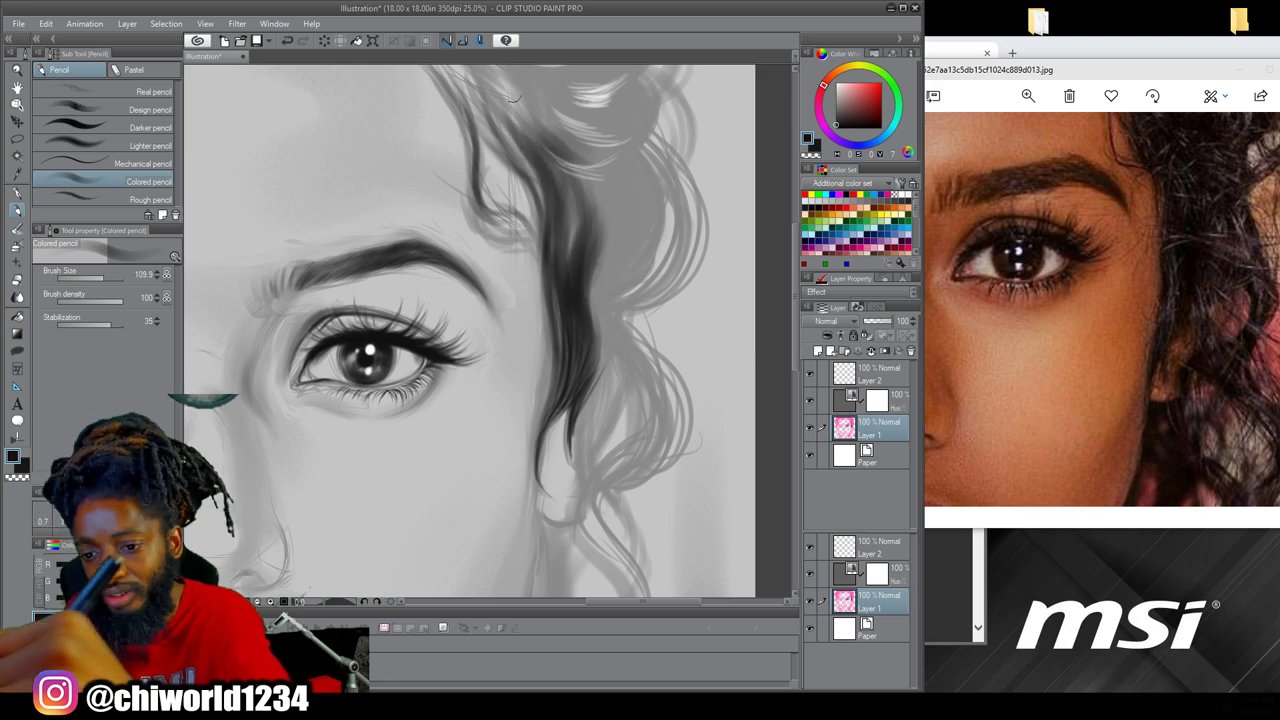
{"action": "left_click_drag", "start_coordinate": [560, 121], "coordinate": [592, 80]}
{"action": "scroll", "coordinate": [500, 380], "scroll_direction": "down", "scroll_amount": 2}
Reduce the Colored pencil and shade beneath the right eye and along its lower outer corner
{"action": "left_click_drag", "start_coordinate": [587, 384], "coordinate": [653, 386]}
{"action": "scroll", "coordinate": [653, 400], "scroll_direction": "up", "scroll_amount": 5}
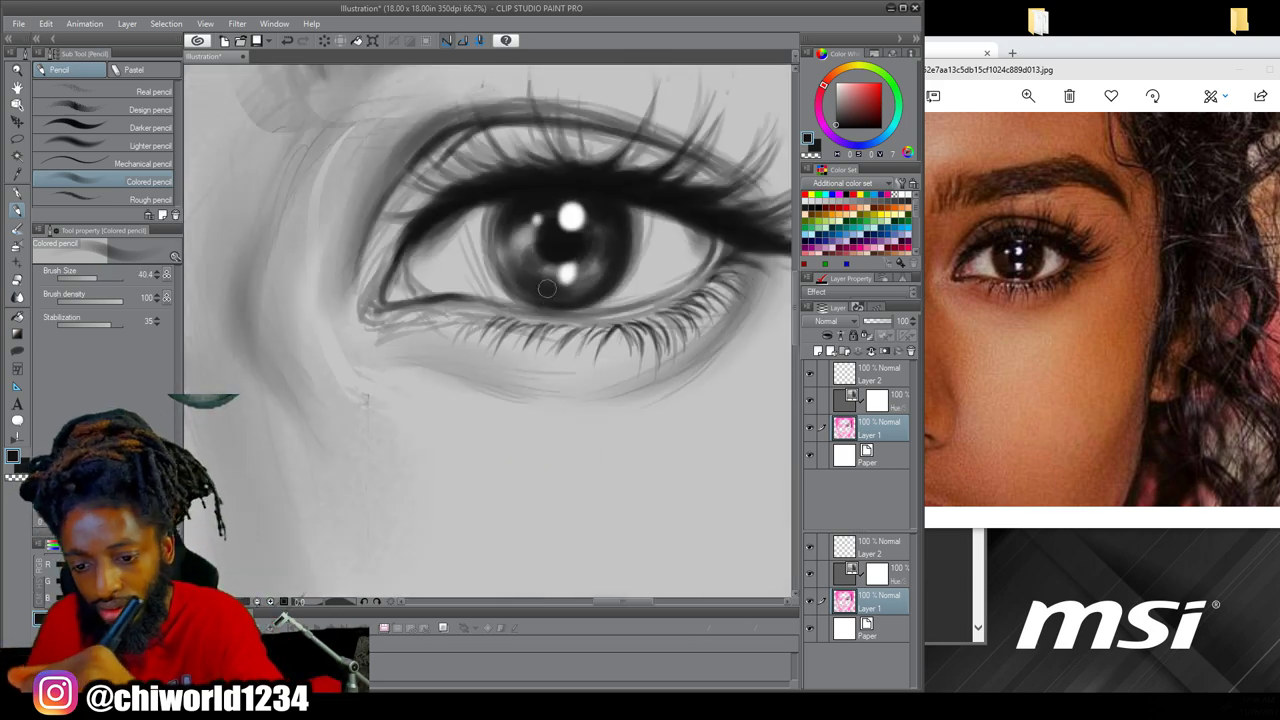
{"action": "left_click_drag", "start_coordinate": [432, 370], "coordinate": [536, 402]}
{"action": "left_click_drag", "start_coordinate": [648, 320], "coordinate": [714, 274]}
{"action": "scroll", "coordinate": [540, 300], "scroll_direction": "down", "scroll_amount": 4}
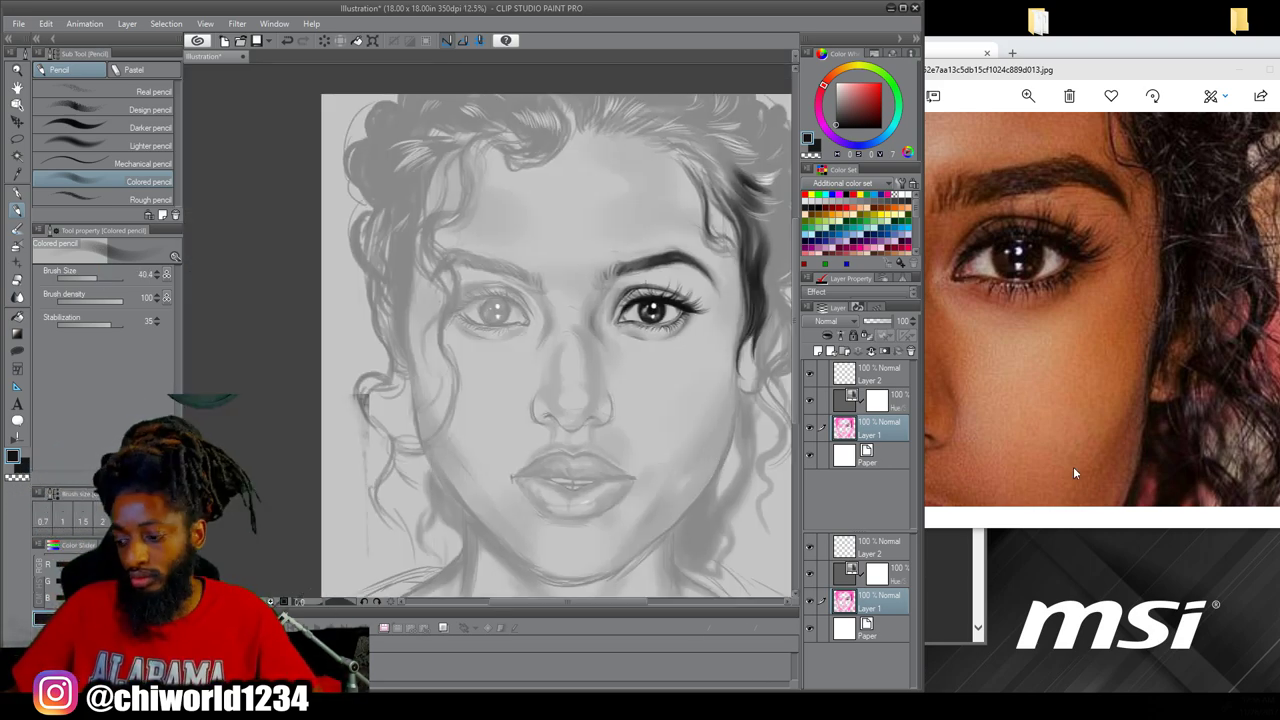
Sample a mid gray from the drawing and softly shade the right cheek beside the nose with the Colored pencil at size 181.3
{"action": "scroll", "coordinate": [700, 440], "scroll_direction": "up", "scroll_amount": 2}
{"action": "left_click_drag", "start_coordinate": [698, 326], "coordinate": [668, 432]}
{"action": "left_click", "coordinate": [690, 390], "text": "alt"}
{"action": "mouse_move", "coordinate": [664, 440]}
{"action": "left_mouse_down"}
{"action": "mouse_move", "coordinate": [690, 373]}
{"action": "mouse_move", "coordinate": [655, 440]}
{"action": "left_mouse_up"}
{"action": "left_click_drag", "start_coordinate": [687, 398], "coordinate": [684, 474]}
{"action": "mouse_move", "coordinate": [420, 350]}
{"action": "left_mouse_down"}
{"action": "mouse_move", "coordinate": [537, 343]}
{"action": "mouse_move", "coordinate": [476, 362]}
{"action": "left_mouse_up"}
{"action": "left_click_drag", "start_coordinate": [436, 334], "coordinate": [436, 364]}
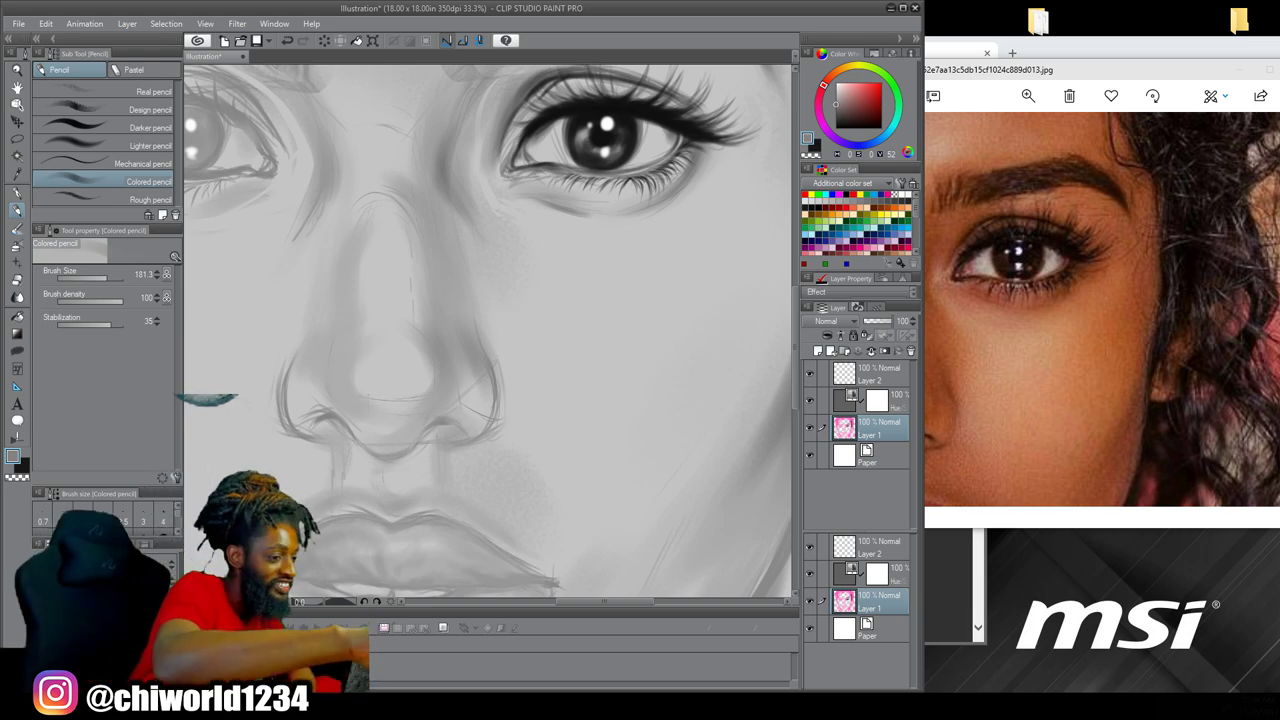
Center the reference photo on the nose and softly shade the sides of the drawn nose in gray
{"action": "scroll", "coordinate": [500, 440], "scroll_direction": "down", "scroll_amount": 3}
{"action": "scroll", "coordinate": [420, 275], "scroll_direction": "up", "scroll_amount": 3}
{"action": "left_click_drag", "start_coordinate": [1010, 300], "coordinate": [1190, 314]}
{"action": "scroll", "coordinate": [417, 230], "scroll_direction": "down", "scroll_amount": 2}
{"action": "scroll", "coordinate": [417, 280], "scroll_direction": "up", "scroll_amount": 2}
{"action": "mouse_move", "coordinate": [417, 280]}
{"action": "left_mouse_down"}
{"action": "mouse_move", "coordinate": [423, 246]}
{"action": "mouse_move", "coordinate": [420, 320]}
{"action": "left_mouse_up"}
{"action": "mouse_move", "coordinate": [522, 250]}
{"action": "left_mouse_down"}
{"action": "mouse_move", "coordinate": [526, 276]}
{"action": "mouse_move", "coordinate": [587, 244]}
{"action": "left_mouse_up"}
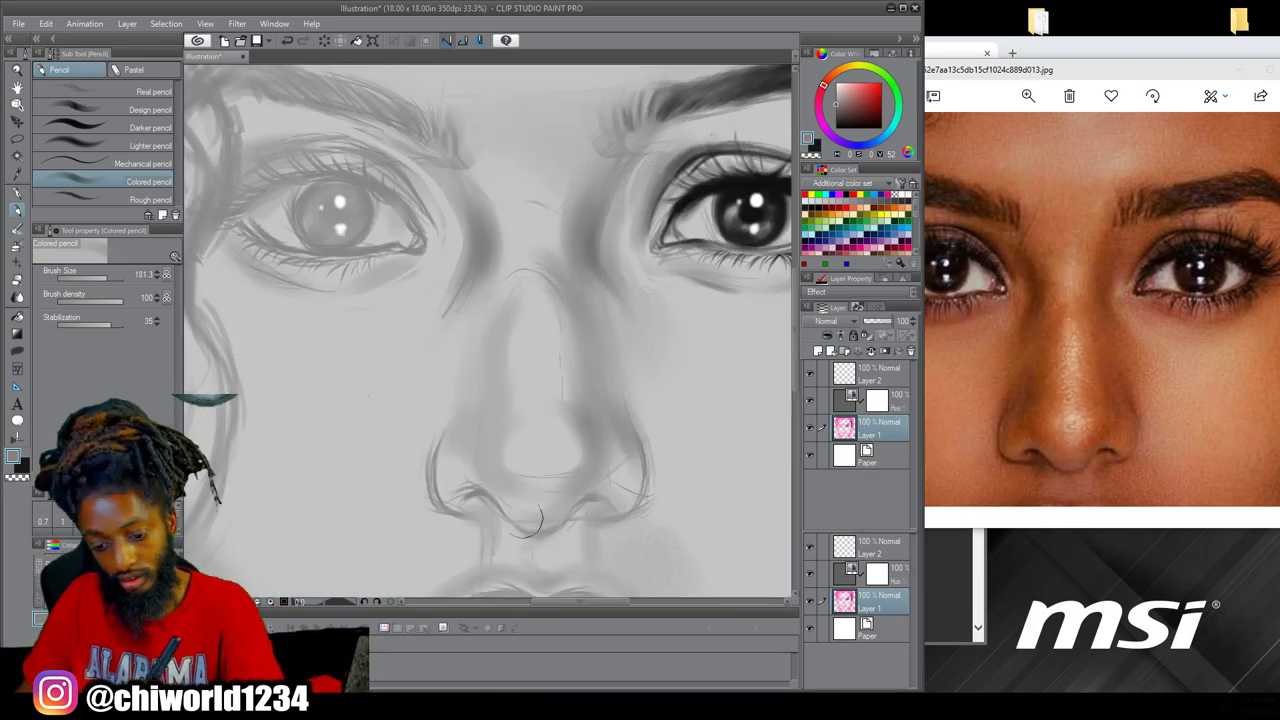
{"action": "left_click_drag", "start_coordinate": [468, 438], "coordinate": [470, 400]}
{"action": "scroll", "coordinate": [540, 250], "scroll_direction": "down", "scroll_amount": 1}
Define the nostril contours with the Colored pencil at size 22.2, sampling a near-black to darken the nostril openings
{"action": "scroll", "coordinate": [570, 364], "scroll_direction": "up", "scroll_amount": 3}
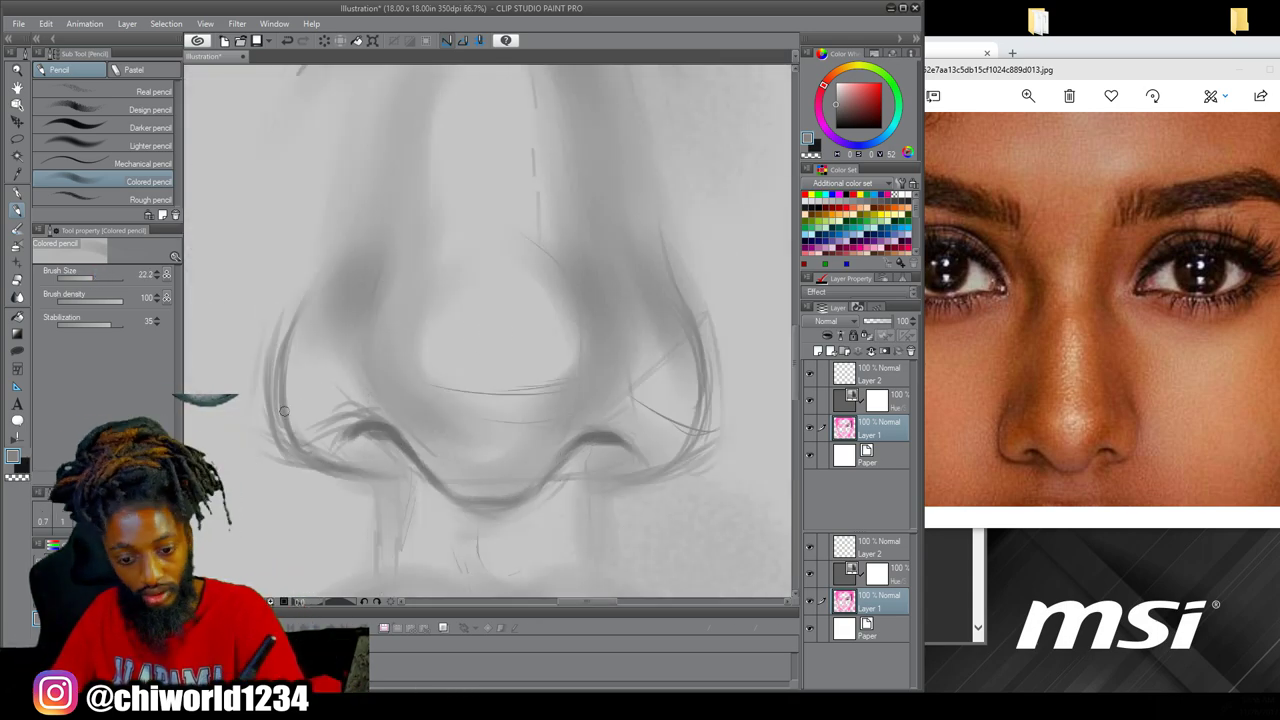
{"action": "scroll", "coordinate": [524, 422], "scroll_direction": "down", "scroll_amount": 2}
{"action": "left_click", "coordinate": [663, 217], "text": "alt"}
{"action": "scroll", "coordinate": [431, 354], "scroll_direction": "up", "scroll_amount": 2}
{"action": "left_click_drag", "start_coordinate": [577, 337], "coordinate": [547, 337]}
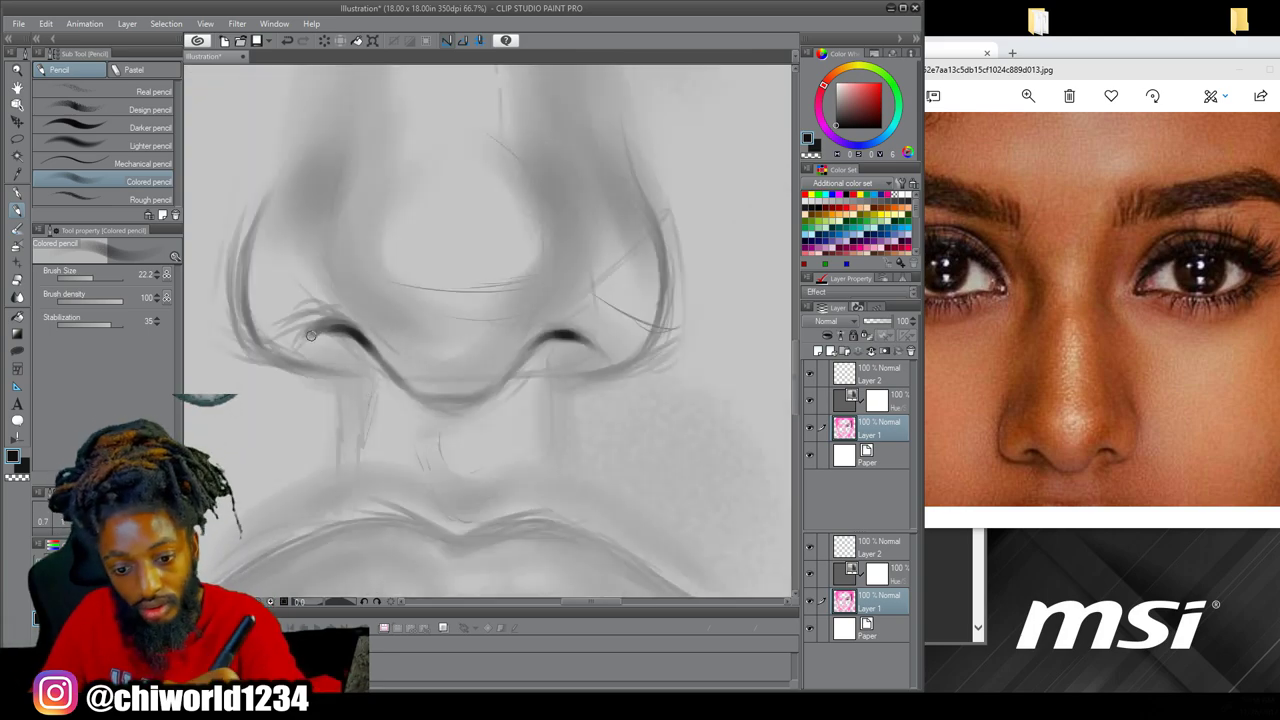
Enlarge the Colored pencil and deepen the shading along the sides of the nose and bridge
{"action": "left_click_drag", "start_coordinate": [322, 338], "coordinate": [322, 472]}
{"action": "key", "text": "bracketright"}
{"action": "key", "text": "bracketright"}
{"action": "key", "text": "bracketright"}
{"action": "left_click_drag", "start_coordinate": [343, 420], "coordinate": [345, 330]}
{"action": "left_click_drag", "start_coordinate": [345, 250], "coordinate": [315, 320]}
{"action": "scroll", "coordinate": [337, 426], "scroll_direction": "down", "scroll_amount": 3}
{"action": "scroll", "coordinate": [337, 426], "scroll_direction": "up", "scroll_amount": 1}
{"action": "left_click_drag", "start_coordinate": [552, 118], "coordinate": [371, 406]}
Fill the right eyebrow with the Lighter pencil at size 40.4, adding fine hairs at its inner end at size 20.1
{"action": "left_click", "coordinate": [148, 146]}
{"action": "left_click_drag", "start_coordinate": [434, 299], "coordinate": [476, 291]}
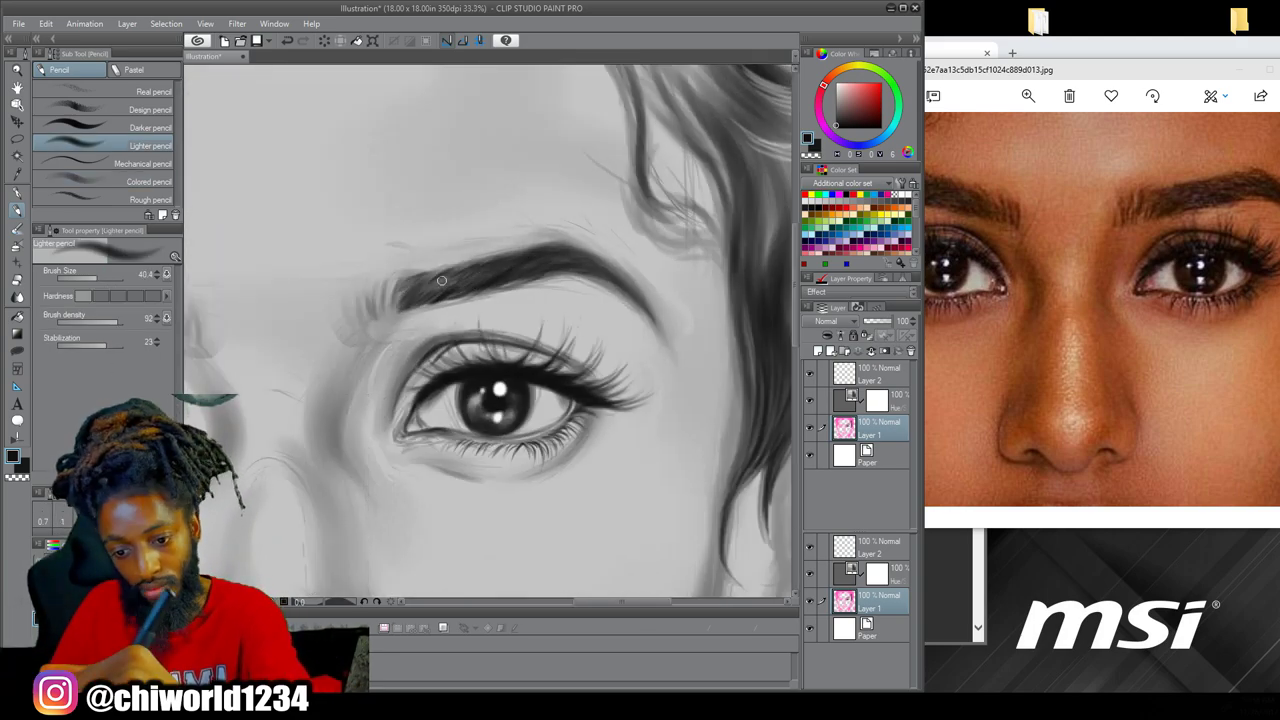
{"action": "scroll", "coordinate": [424, 287], "scroll_direction": "down", "scroll_amount": 2}
{"action": "scroll", "coordinate": [460, 400], "scroll_direction": "up", "scroll_amount": 2}
{"action": "left_click", "coordinate": [148, 127]}
{"action": "left_click", "coordinate": [70, 145]}
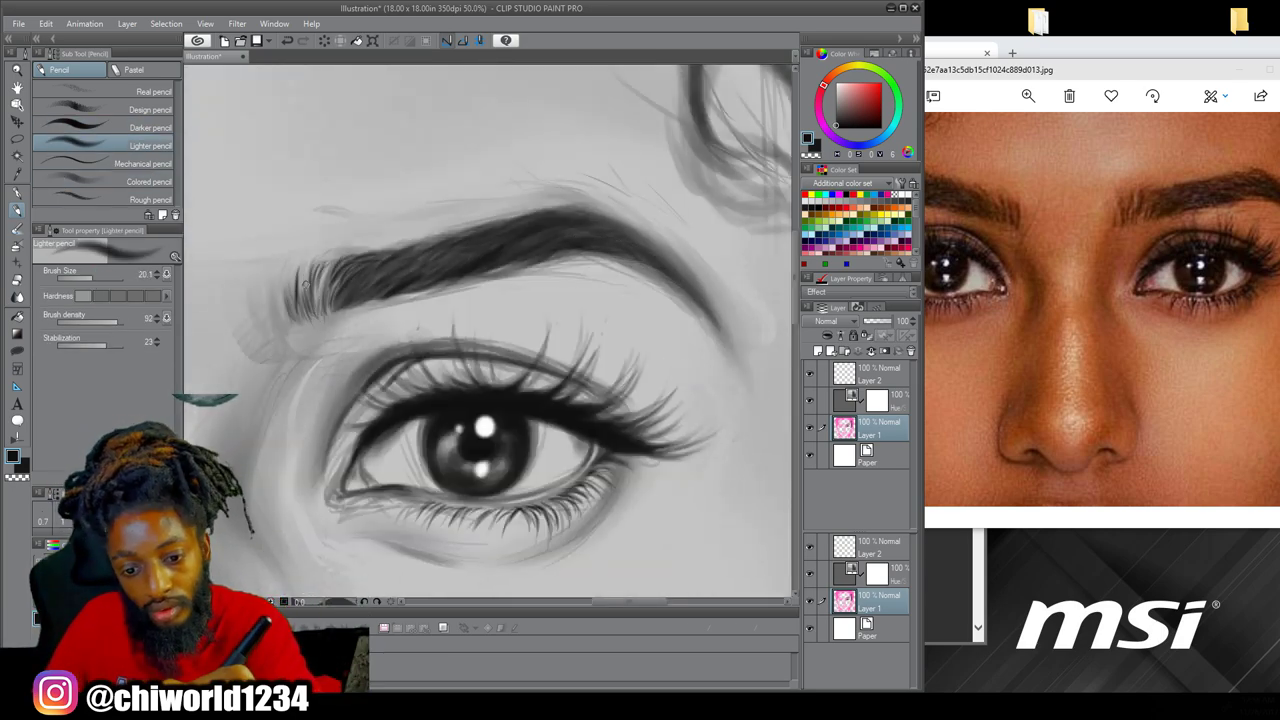
Draw fine dark hairs at the left eyebrow's inner end and shift the reference photo to show the left eye
{"action": "scroll", "coordinate": [691, 551], "scroll_direction": "down", "scroll_amount": 2}
{"action": "scroll", "coordinate": [691, 551], "scroll_direction": "up", "scroll_amount": 1}
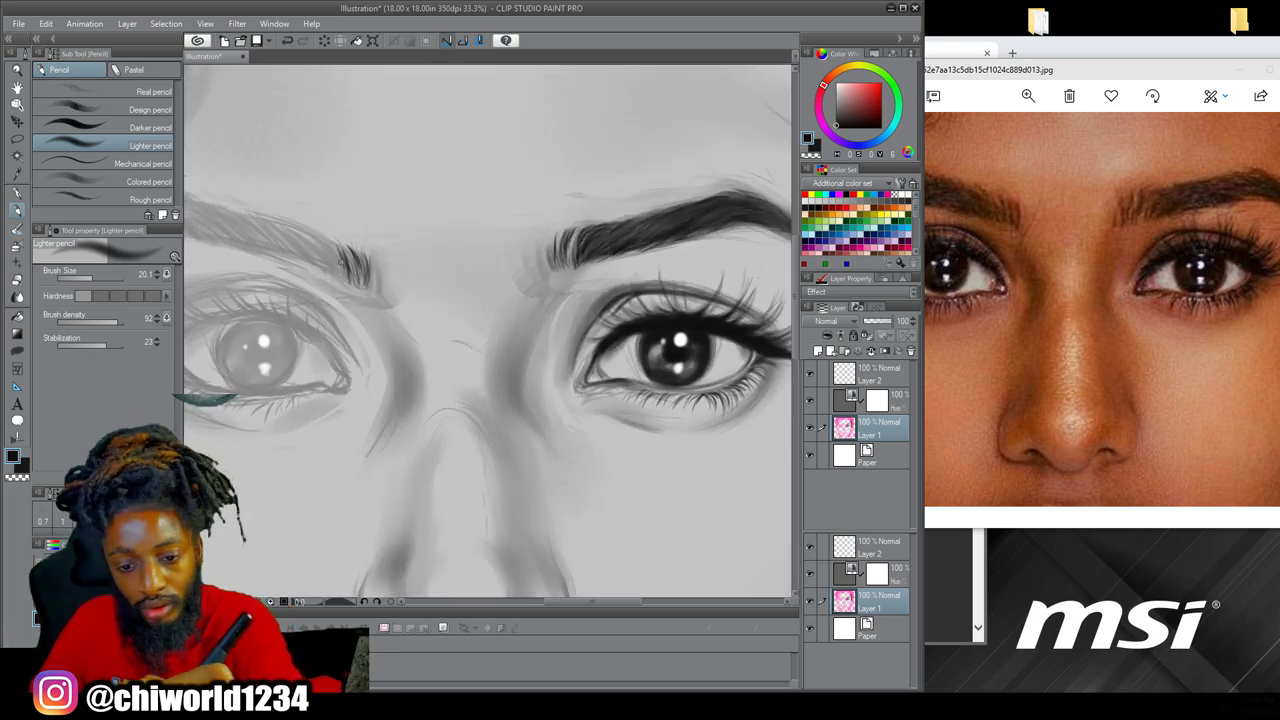
{"action": "scroll", "coordinate": [375, 305], "scroll_direction": "down", "scroll_amount": 2}
{"action": "scroll", "coordinate": [230, 270], "scroll_direction": "up", "scroll_amount": 3}
{"action": "left_click_drag", "start_coordinate": [701, 535], "coordinate": [771, 535]}
{"action": "left_click_drag", "start_coordinate": [1060, 330], "coordinate": [1118, 330]}
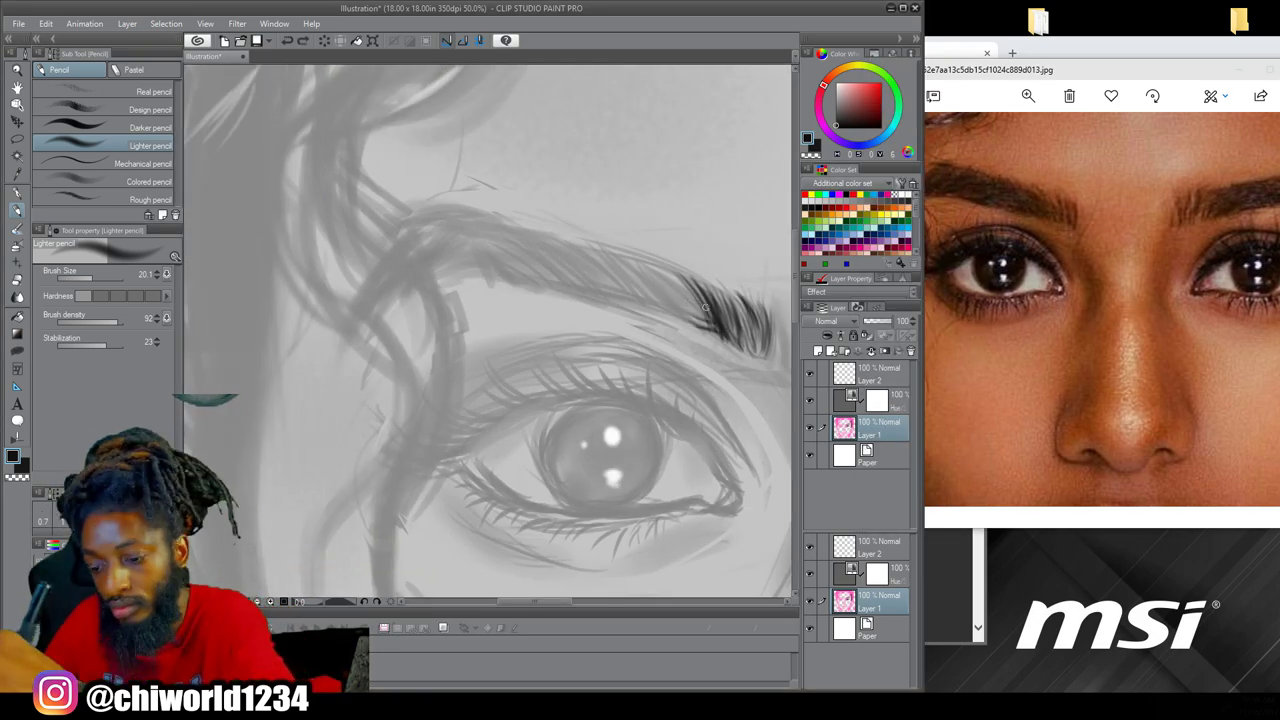
Darken the left eyebrow from its inner end toward the arch with Colored pencil strokes at size 29.9
{"action": "left_click", "coordinate": [103, 181]}
{"action": "left_click_drag", "start_coordinate": [706, 324], "coordinate": [642, 266]}
{"action": "mouse_move", "coordinate": [692, 320]}
{"action": "left_mouse_down"}
{"action": "mouse_move", "coordinate": [626, 256]}
{"action": "mouse_move", "coordinate": [570, 262]}
{"action": "left_mouse_up"}
{"action": "mouse_move", "coordinate": [686, 302]}
{"action": "left_mouse_down"}
{"action": "mouse_move", "coordinate": [590, 256]}
{"action": "mouse_move", "coordinate": [584, 451]}
{"action": "mouse_move", "coordinate": [522, 400]}
{"action": "left_mouse_up"}
{"action": "mouse_move", "coordinate": [548, 456]}
{"action": "left_mouse_down"}
{"action": "mouse_move", "coordinate": [480, 418]}
{"action": "mouse_move", "coordinate": [400, 408]}
{"action": "left_mouse_up"}
{"action": "mouse_move", "coordinate": [588, 448]}
{"action": "left_mouse_down"}
{"action": "mouse_move", "coordinate": [486, 394]}
{"action": "mouse_move", "coordinate": [378, 378]}
{"action": "left_mouse_up"}
{"action": "left_click_drag", "start_coordinate": [550, 430], "coordinate": [396, 394]}
{"action": "left_click_drag", "start_coordinate": [500, 438], "coordinate": [384, 408]}
{"action": "left_click_drag", "start_coordinate": [520, 440], "coordinate": [364, 396]}
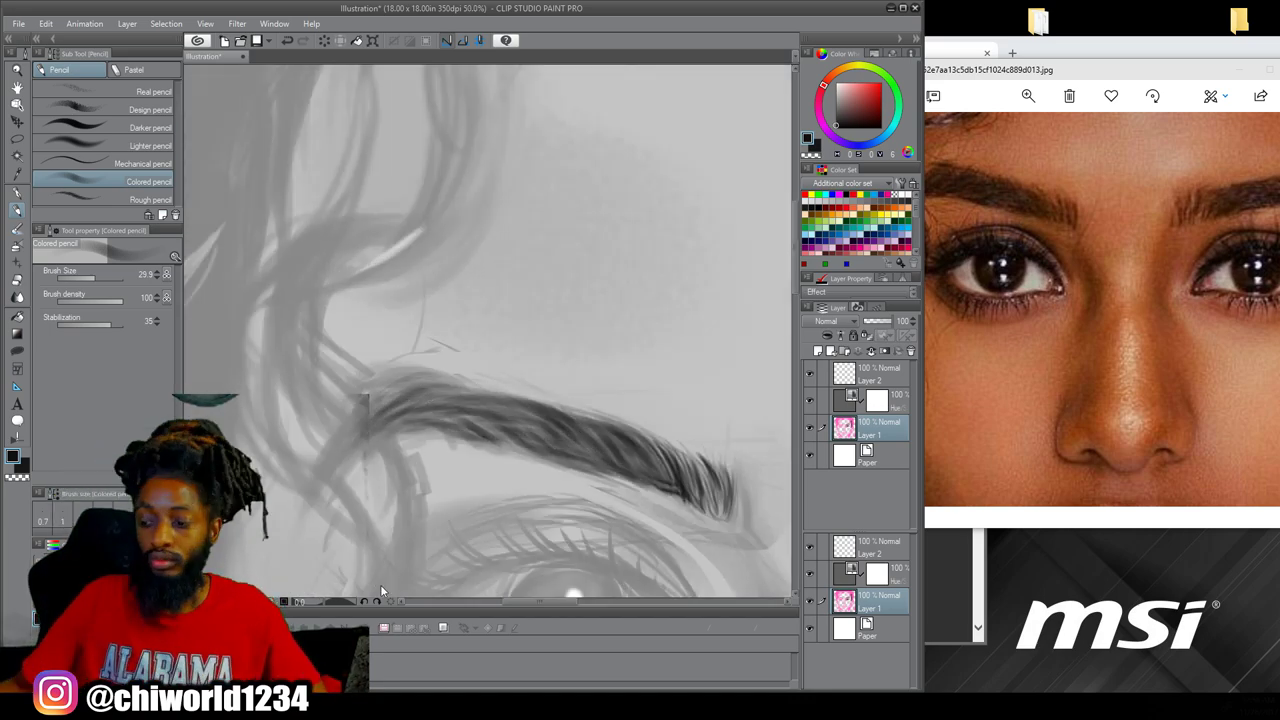
Add fine dark hairs along the left eyebrow's arch and body with the Colored pencil at size 11
{"action": "left_click_drag", "start_coordinate": [600, 525], "coordinate": [527, 290]}
{"action": "left_click_drag", "start_coordinate": [554, 509], "coordinate": [554, 576]}
{"action": "key", "text": "bracketleft"}
{"action": "mouse_move", "coordinate": [596, 310]}
{"action": "left_mouse_down"}
{"action": "mouse_move", "coordinate": [558, 266]}
{"action": "mouse_move", "coordinate": [440, 268]}
{"action": "left_mouse_up"}
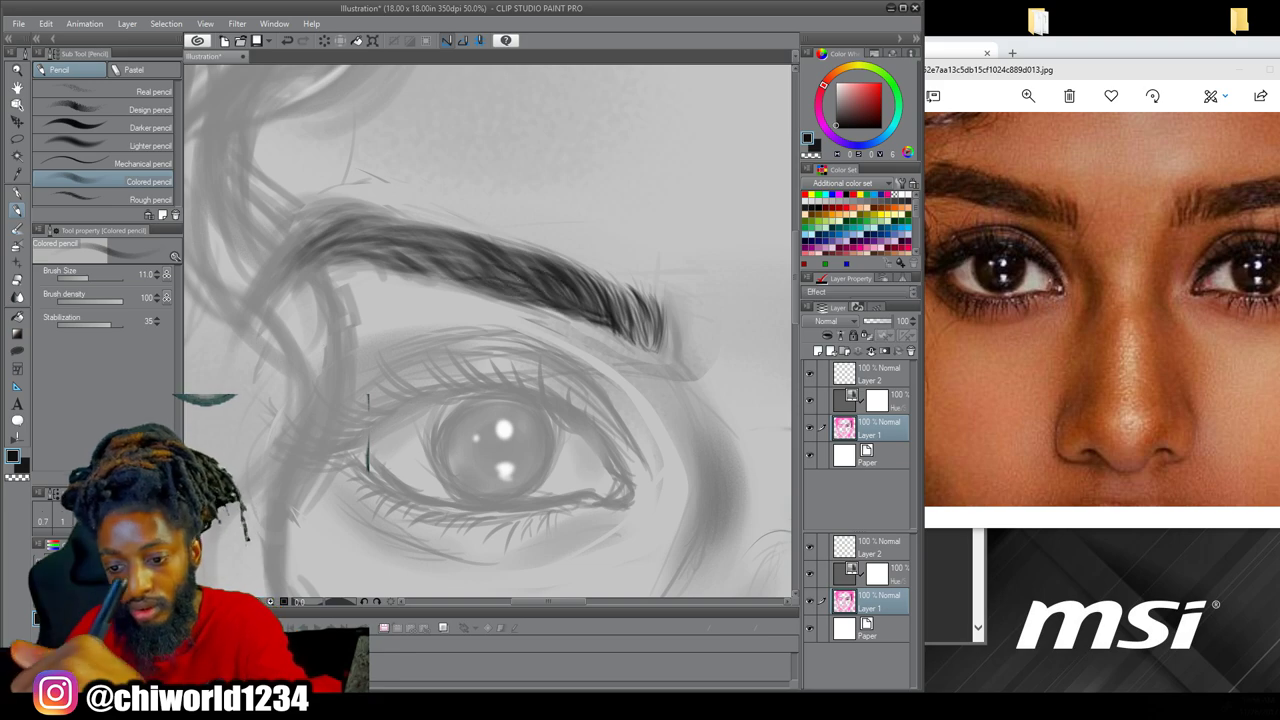
{"action": "mouse_move", "coordinate": [395, 232]}
{"action": "left_mouse_down"}
{"action": "mouse_move", "coordinate": [485, 272]}
{"action": "mouse_move", "coordinate": [434, 242]}
{"action": "left_mouse_up"}
{"action": "left_click_drag", "start_coordinate": [515, 262], "coordinate": [644, 336]}
{"action": "left_click_drag", "start_coordinate": [340, 242], "coordinate": [450, 262]}
Trace the left eye's upper lash line from the outer corner toward the inner corner with dark strokes
{"action": "scroll", "coordinate": [305, 285], "scroll_direction": "down", "scroll_amount": 4}
{"action": "scroll", "coordinate": [310, 290], "scroll_direction": "up", "scroll_amount": 5}
{"action": "mouse_move", "coordinate": [688, 512]}
{"action": "left_mouse_down"}
{"action": "mouse_move", "coordinate": [586, 423]}
{"action": "mouse_move", "coordinate": [505, 404]}
{"action": "left_mouse_up"}
{"action": "mouse_move", "coordinate": [280, 478]}
{"action": "left_mouse_down"}
{"action": "mouse_move", "coordinate": [376, 442]}
{"action": "mouse_move", "coordinate": [565, 410]}
{"action": "left_mouse_up"}
{"action": "mouse_move", "coordinate": [470, 407]}
{"action": "left_mouse_down"}
{"action": "mouse_move", "coordinate": [614, 440]}
{"action": "mouse_move", "coordinate": [585, 408]}
{"action": "mouse_move", "coordinate": [616, 346]}
{"action": "left_mouse_up"}
Draw dark upper eyelashes along the left eye's lid with the Lighter pencil
{"action": "left_click", "coordinate": [148, 146]}
{"action": "left_click_drag", "start_coordinate": [630, 380], "coordinate": [600, 318]}
{"action": "scroll", "coordinate": [612, 468], "scroll_direction": "down", "scroll_amount": 3}
{"action": "scroll", "coordinate": [612, 468], "scroll_direction": "up", "scroll_amount": 2}
{"action": "left_click_drag", "start_coordinate": [434, 446], "coordinate": [364, 426]}
{"action": "left_click_drag", "start_coordinate": [440, 418], "coordinate": [388, 393]}
{"action": "left_click_drag", "start_coordinate": [492, 388], "coordinate": [448, 358]}
{"action": "left_click_drag", "start_coordinate": [558, 372], "coordinate": [524, 332]}
{"action": "left_click_drag", "start_coordinate": [608, 394], "coordinate": [560, 340]}
{"action": "scroll", "coordinate": [608, 400], "scroll_direction": "down", "scroll_amount": 3}
{"action": "scroll", "coordinate": [690, 540], "scroll_direction": "up", "scroll_amount": 3}
{"action": "left_click_drag", "start_coordinate": [292, 410], "coordinate": [399, 346]}
Thicken and darken the left eye's upper lash line with the Colored pencil at size 40.4
{"action": "left_click", "coordinate": [148, 182]}
{"action": "left_click", "coordinate": [90, 277]}
{"action": "left_click_drag", "start_coordinate": [356, 380], "coordinate": [436, 332]}
{"action": "left_click_drag", "start_coordinate": [390, 364], "coordinate": [622, 376]}
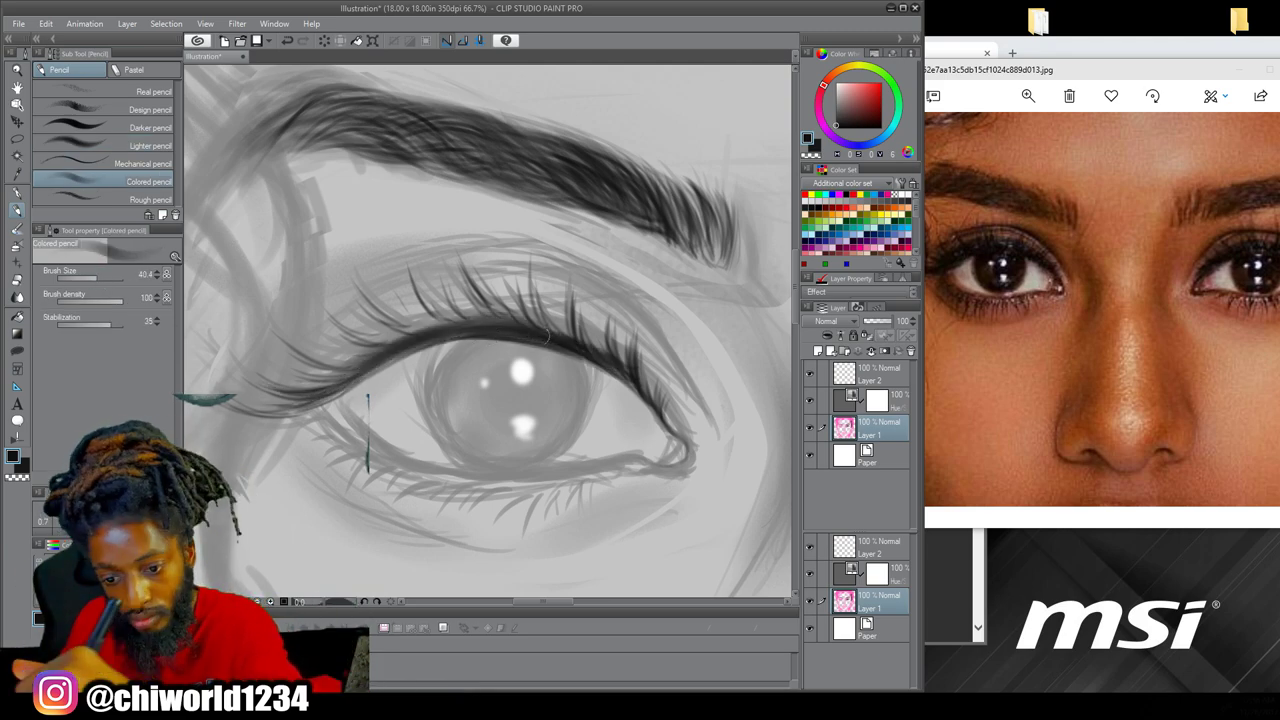
{"action": "left_click_drag", "start_coordinate": [358, 347], "coordinate": [555, 330]}
{"action": "left_click_drag", "start_coordinate": [314, 391], "coordinate": [436, 338]}
Fill the left eye's pupil and darken the iris rim, leaving the white highlights clear
{"action": "key", "text": "ctrl+minus"}
{"action": "mouse_move", "coordinate": [309, 226]}
{"action": "left_mouse_down"}
{"action": "mouse_move", "coordinate": [366, 445]}
{"action": "mouse_move", "coordinate": [312, 158]}
{"action": "left_mouse_up"}
{"action": "key", "text": "ctrl+plus"}
{"action": "key", "text": "ctrl+plus"}
{"action": "mouse_move", "coordinate": [638, 222]}
{"action": "left_mouse_down"}
{"action": "mouse_move", "coordinate": [534, 360]}
{"action": "mouse_move", "coordinate": [422, 250]}
{"action": "left_mouse_up"}
{"action": "left_click_drag", "start_coordinate": [470, 210], "coordinate": [208, 300]}
{"action": "mouse_move", "coordinate": [510, 262]}
{"action": "left_mouse_down"}
{"action": "mouse_move", "coordinate": [535, 290]}
{"action": "mouse_move", "coordinate": [525, 250]}
{"action": "mouse_move", "coordinate": [516, 356]}
{"action": "left_mouse_up"}
{"action": "scroll", "coordinate": [529, 269], "scroll_direction": "up", "scroll_amount": 2}
{"action": "mouse_move", "coordinate": [709, 234]}
{"action": "left_mouse_down"}
{"action": "mouse_move", "coordinate": [590, 169]}
{"action": "mouse_move", "coordinate": [621, 153]}
{"action": "mouse_move", "coordinate": [461, 170]}
{"action": "mouse_move", "coordinate": [404, 222]}
{"action": "mouse_move", "coordinate": [403, 277]}
{"action": "left_mouse_up"}
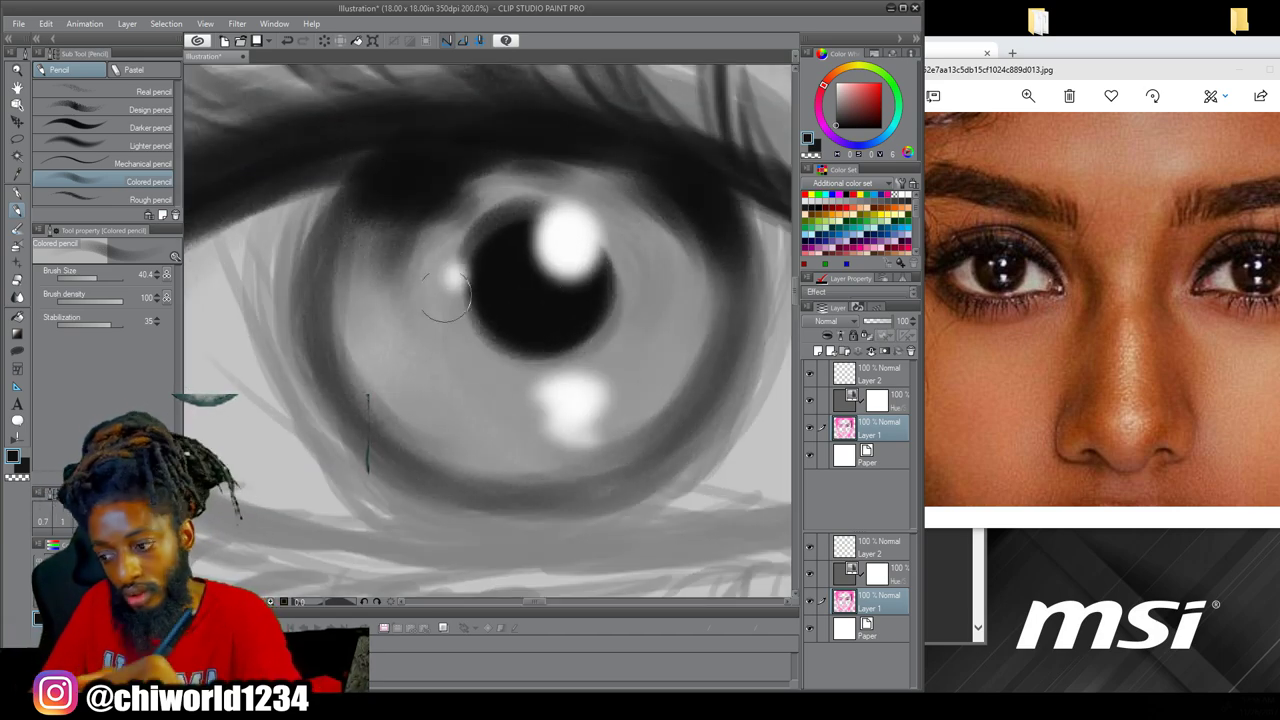
{"action": "left_click_drag", "start_coordinate": [440, 450], "coordinate": [660, 410]}
Deepen the left iris shading around the pupil and highlights with the Colored pencil at size 81.4
{"action": "key", "text": "ctrl+minus"}
{"action": "mouse_move", "coordinate": [578, 291]}
{"action": "left_mouse_down"}
{"action": "mouse_move", "coordinate": [520, 391]}
{"action": "mouse_move", "coordinate": [388, 494]}
{"action": "mouse_move", "coordinate": [434, 480]}
{"action": "left_mouse_up"}
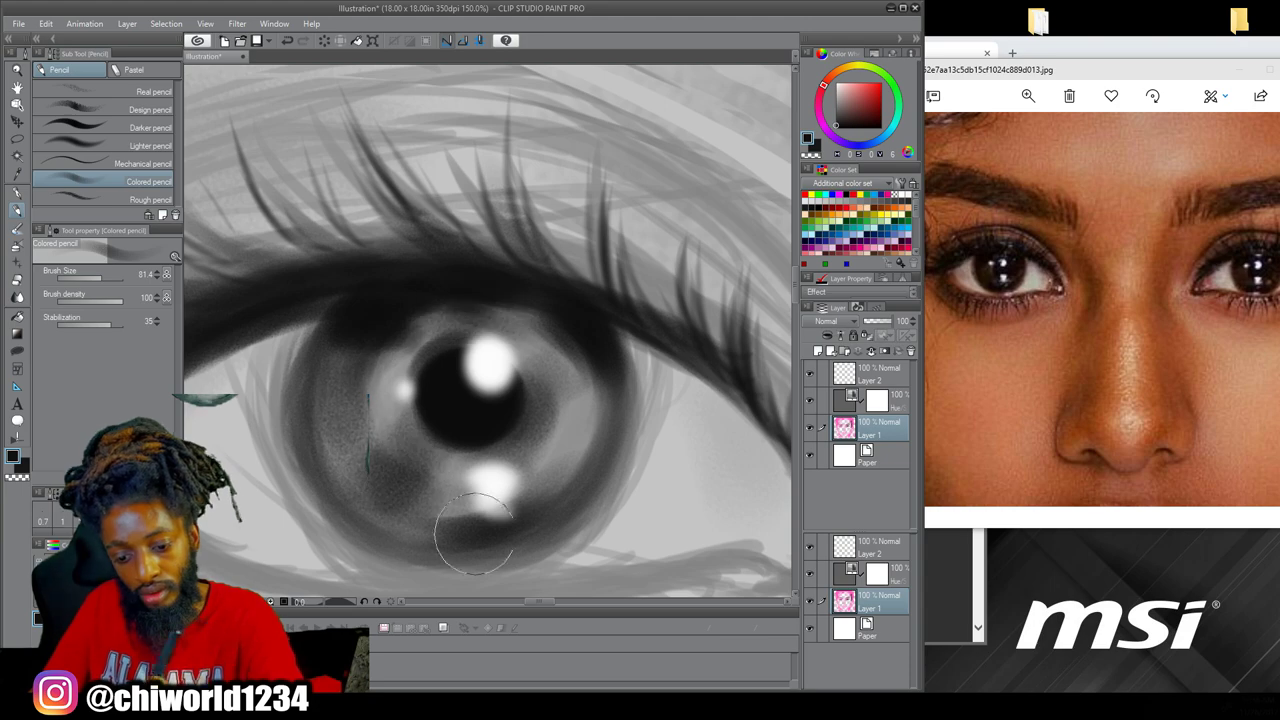
{"action": "scroll", "coordinate": [531, 375], "scroll_direction": "down", "scroll_amount": 1}
{"action": "left_click", "coordinate": [99, 278]}
{"action": "mouse_move", "coordinate": [561, 346]}
{"action": "left_mouse_down"}
{"action": "mouse_move", "coordinate": [543, 335]}
{"action": "mouse_move", "coordinate": [570, 380]}
{"action": "mouse_move", "coordinate": [503, 414]}
{"action": "mouse_move", "coordinate": [425, 375]}
{"action": "mouse_move", "coordinate": [505, 345]}
{"action": "mouse_move", "coordinate": [530, 402]}
{"action": "mouse_move", "coordinate": [612, 330]}
{"action": "left_mouse_up"}
Darken the left eye's lower lid line with the Colored pencil at size 27.1
{"action": "scroll", "coordinate": [515, 311], "scroll_direction": "down", "scroll_amount": 3}
{"action": "scroll", "coordinate": [613, 560], "scroll_direction": "up", "scroll_amount": 2}
{"action": "scroll", "coordinate": [613, 560], "scroll_direction": "down", "scroll_amount": 2}
{"action": "scroll", "coordinate": [475, 313], "scroll_direction": "up", "scroll_amount": 2}
{"action": "left_click", "coordinate": [120, 145]}
{"action": "scroll", "coordinate": [443, 571], "scroll_direction": "down", "scroll_amount": 3}
{"action": "scroll", "coordinate": [443, 571], "scroll_direction": "up", "scroll_amount": 2}
{"action": "left_click", "coordinate": [120, 182]}
{"action": "key", "text": "bracketleft"}
{"action": "mouse_move", "coordinate": [628, 378]}
{"action": "left_mouse_down"}
{"action": "mouse_move", "coordinate": [487, 330]}
{"action": "mouse_move", "coordinate": [445, 372]}
{"action": "left_mouse_up"}
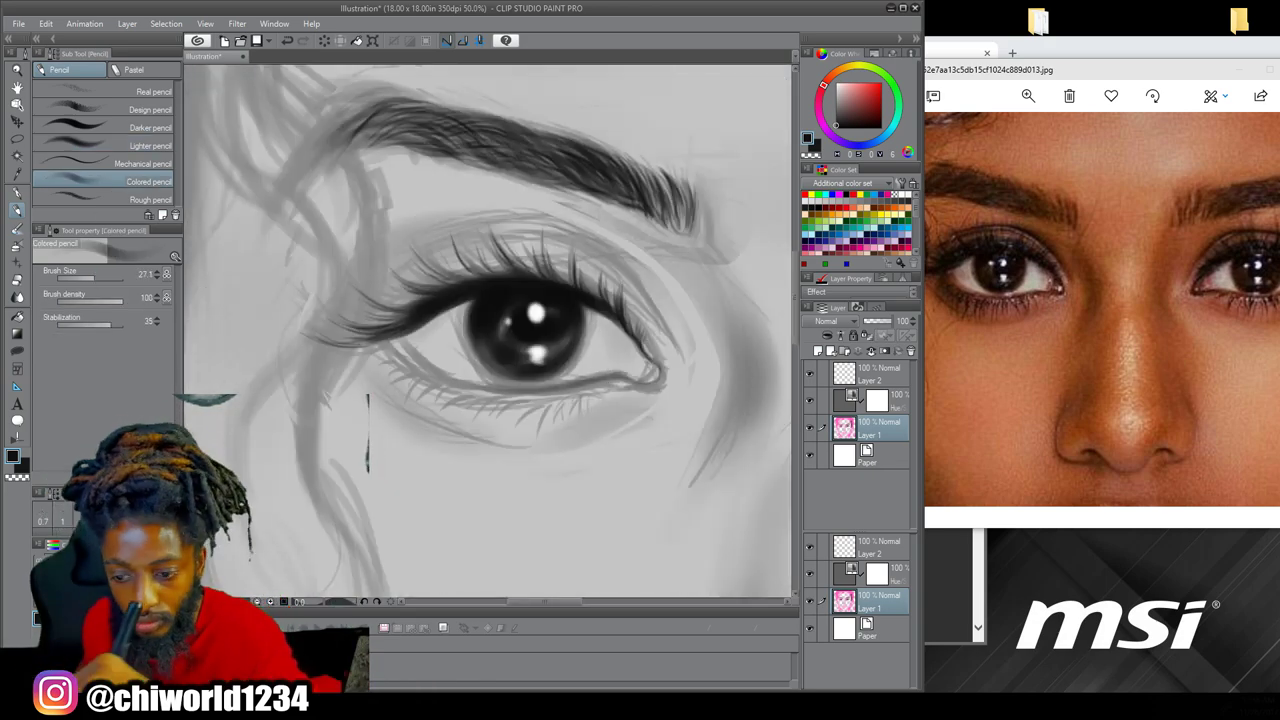
Define the left eye's upper lid crease and inner corner with the Colored pencil at size 16.4
{"action": "scroll", "coordinate": [647, 371], "scroll_direction": "down", "scroll_amount": 2}
{"action": "scroll", "coordinate": [690, 330], "scroll_direction": "up", "scroll_amount": 2}
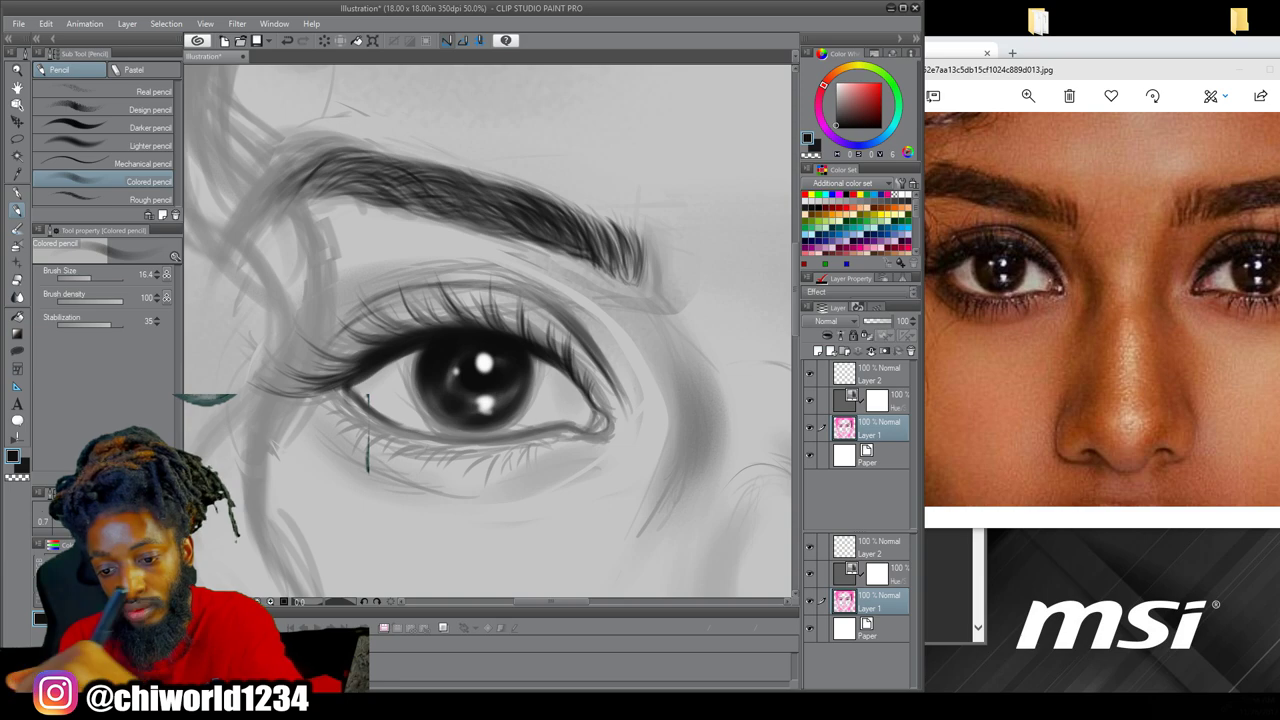
{"action": "scroll", "coordinate": [490, 333], "scroll_direction": "down", "scroll_amount": 1}
{"action": "scroll", "coordinate": [490, 333], "scroll_direction": "up", "scroll_amount": 1}
{"action": "left_click_drag", "start_coordinate": [440, 413], "coordinate": [445, 328]}
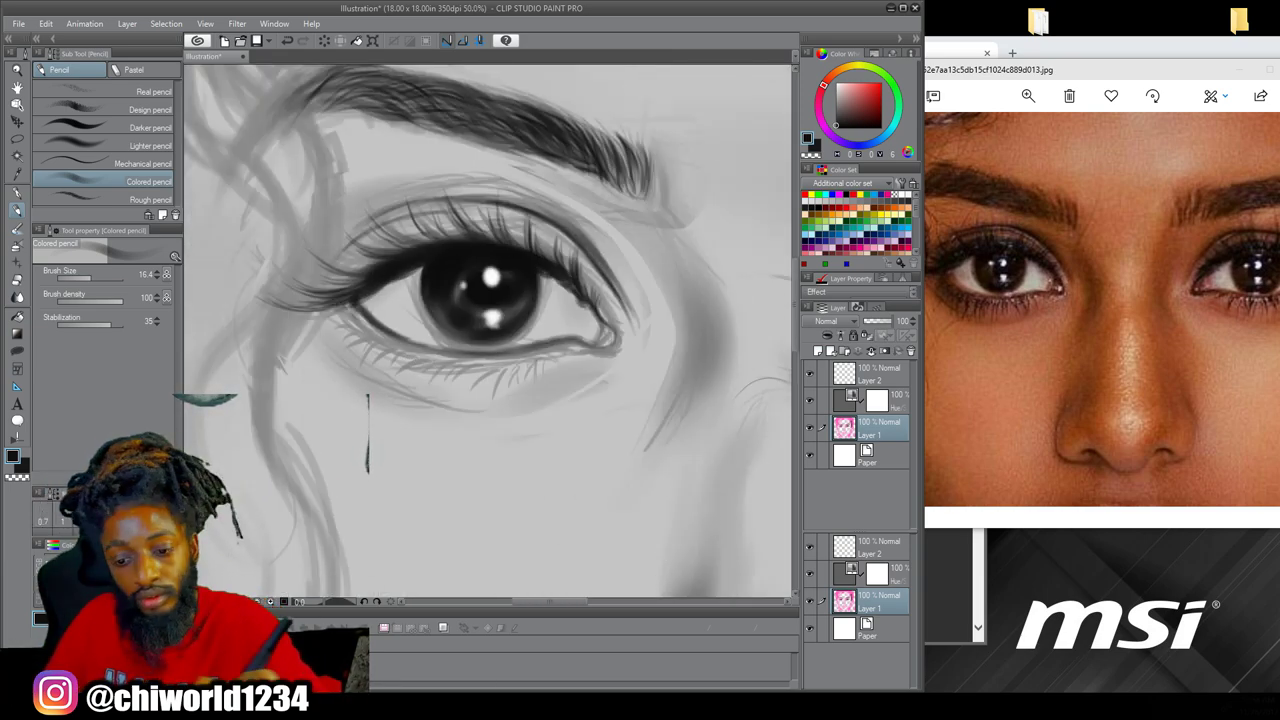
Draw fine lower eyelashes on the left eye with the Lighter pencil at size 6
{"action": "left_click", "coordinate": [140, 145]}
{"action": "left_click_drag", "start_coordinate": [512, 356], "coordinate": [480, 384]}
{"action": "left_click_drag", "start_coordinate": [390, 340], "coordinate": [352, 350]}
{"action": "left_click_drag", "start_coordinate": [360, 314], "coordinate": [338, 326]}
{"action": "scroll", "coordinate": [350, 338], "scroll_direction": "down", "scroll_amount": 2}
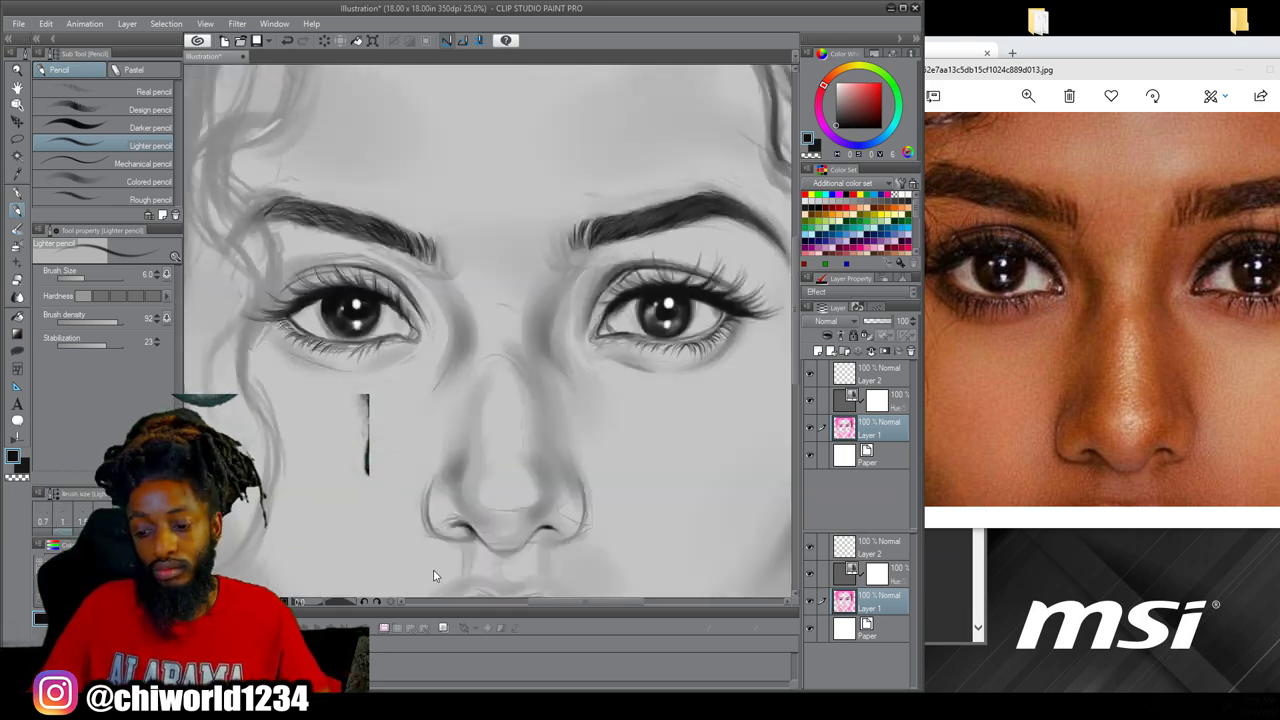
{"action": "scroll", "coordinate": [350, 338], "scroll_direction": "up", "scroll_amount": 2}
Shade the skin around the left eye with a progressively larger Colored pencil
{"action": "left_click", "coordinate": [140, 181]}
{"action": "mouse_move", "coordinate": [434, 446]}
{"action": "left_mouse_down"}
{"action": "mouse_move", "coordinate": [322, 362]}
{"action": "mouse_move", "coordinate": [385, 424]}
{"action": "left_mouse_up"}
{"action": "scroll", "coordinate": [557, 330], "scroll_direction": "down", "scroll_amount": 3}
{"action": "scroll", "coordinate": [611, 446], "scroll_direction": "up", "scroll_amount": 2}
{"action": "mouse_move", "coordinate": [466, 90]}
{"action": "left_mouse_down"}
{"action": "mouse_move", "coordinate": [306, 500]}
{"action": "mouse_move", "coordinate": [440, 430]}
{"action": "left_mouse_up"}
{"action": "key", "text": "]"}
{"action": "key", "text": "]"}
{"action": "key", "text": "]"}
{"action": "key", "text": "]"}
{"action": "scroll", "coordinate": [464, 429], "scroll_direction": "down", "scroll_amount": 2}
{"action": "scroll", "coordinate": [511, 490], "scroll_direction": "up", "scroll_amount": 3}
Sample a gray from the drawing and soften the shading around the eyes and nose bridge
{"action": "left_click", "coordinate": [480, 377], "text": "alt"}
{"action": "mouse_move", "coordinate": [480, 377]}
{"action": "left_mouse_down"}
{"action": "mouse_move", "coordinate": [457, 462]}
{"action": "mouse_move", "coordinate": [396, 356]}
{"action": "left_mouse_up"}
{"action": "scroll", "coordinate": [391, 393], "scroll_direction": "down", "scroll_amount": 3}
{"action": "scroll", "coordinate": [422, 410], "scroll_direction": "up", "scroll_amount": 2}
{"action": "left_click_drag", "start_coordinate": [550, 360], "coordinate": [626, 332]}
{"action": "left_click_drag", "start_coordinate": [512, 579], "coordinate": [415, 504]}
{"action": "left_click_drag", "start_coordinate": [424, 363], "coordinate": [491, 297]}
Shade the left side of the nose with the Colored pencil at size 298.8 and stabilization 28
{"action": "key", "text": "]"}
{"action": "key", "text": "]"}
{"action": "key", "text": "]"}
{"action": "key", "text": "]"}
{"action": "key", "text": "]"}
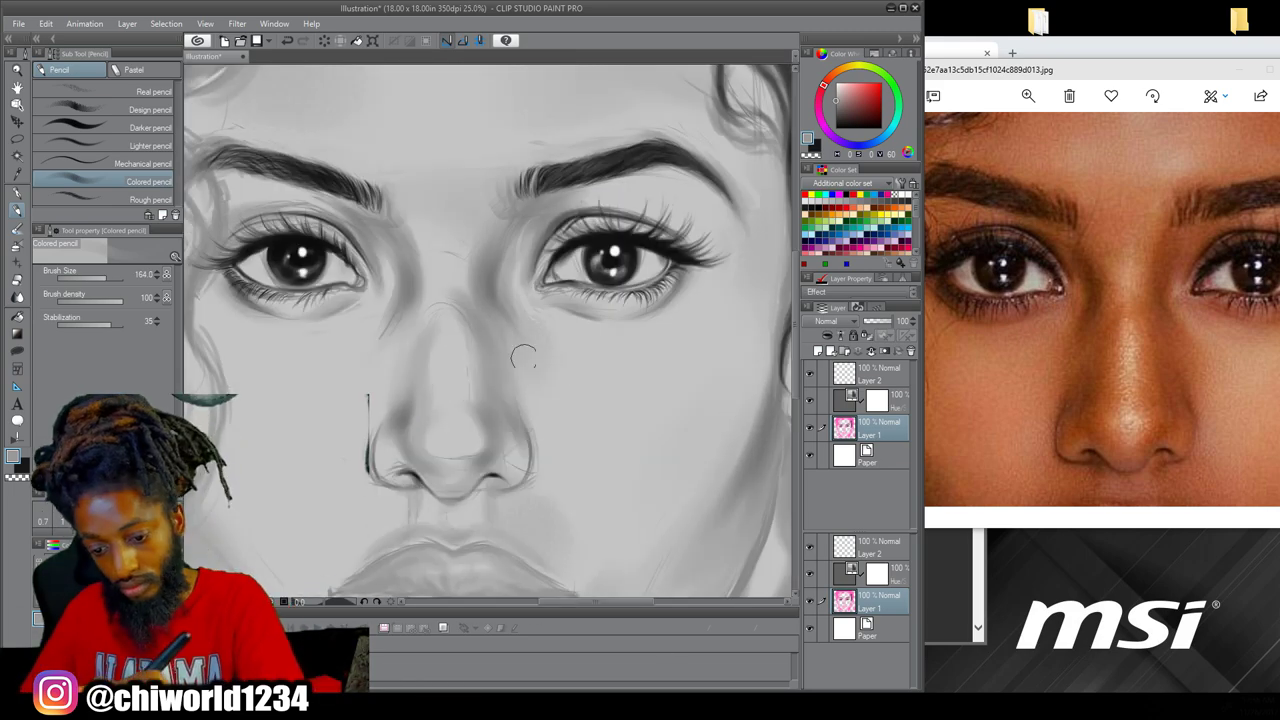
{"action": "left_click", "coordinate": [110, 278]}
{"action": "left_click", "coordinate": [108, 324]}
{"action": "left_click_drag", "start_coordinate": [388, 338], "coordinate": [380, 389]}
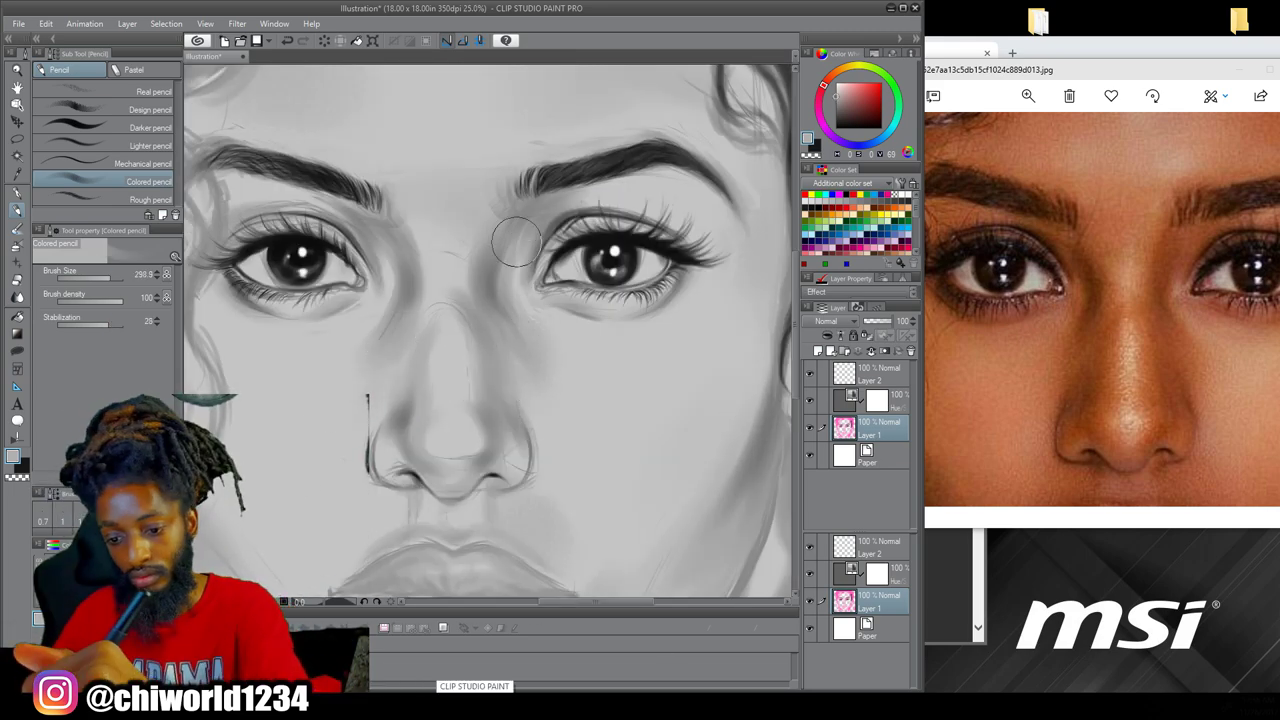
{"action": "scroll", "coordinate": [515, 370], "scroll_direction": "down", "scroll_amount": 3}
{"action": "scroll", "coordinate": [535, 240], "scroll_direction": "up", "scroll_amount": 3}
{"action": "left_click", "coordinate": [454, 360], "text": "alt"}
{"action": "left_click_drag", "start_coordinate": [454, 360], "coordinate": [448, 374]}
{"action": "key", "text": "ctrl+z"}
Set the Soft eraser to size 446 and bring the forehead and hair into view in the reference photo
{"action": "key", "text": "e"}
{"action": "key", "text": "]"}
{"action": "key", "text": "]"}
{"action": "scroll", "coordinate": [690, 404], "scroll_direction": "down", "scroll_amount": 3}
{"action": "scroll", "coordinate": [664, 400], "scroll_direction": "up", "scroll_amount": 1}
{"action": "left_click", "coordinate": [1142, 191]}
{"action": "scroll", "coordinate": [1142, 191], "scroll_direction": "down", "scroll_amount": 2}
{"action": "left_click_drag", "start_coordinate": [1030, 170], "coordinate": [964, 297]}
Sample skin grays from the drawing between and below the brows for the Colored pencil, with stabilization at 2
{"action": "left_click", "coordinate": [687, 347]}
{"action": "scroll", "coordinate": [687, 347], "scroll_direction": "up", "scroll_amount": 3}
{"action": "left_click", "coordinate": [521, 444], "text": "alt"}
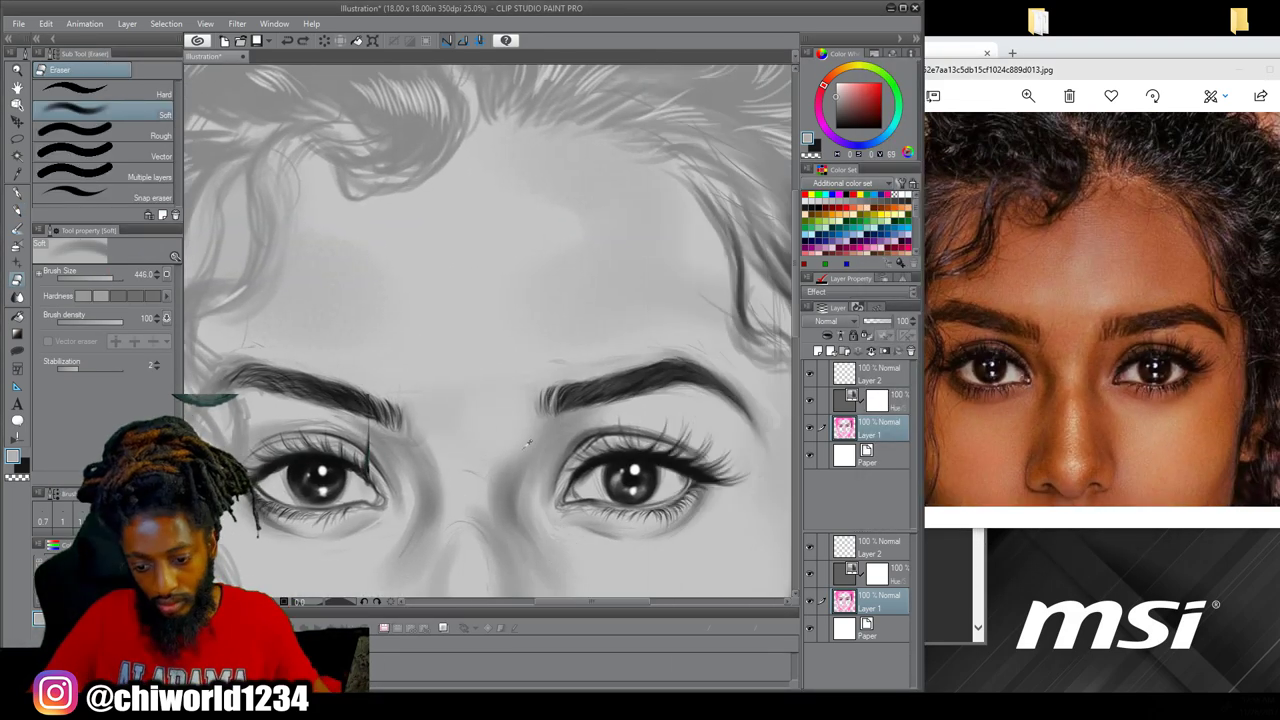
{"action": "key", "text": "p"}
{"action": "scroll", "coordinate": [495, 425], "scroll_direction": "down", "scroll_amount": 3}
{"action": "scroll", "coordinate": [471, 406], "scroll_direction": "up", "scroll_amount": 3}
{"action": "left_click", "coordinate": [77, 325]}
{"action": "scroll", "coordinate": [605, 291], "scroll_direction": "down", "scroll_amount": 3}
{"action": "scroll", "coordinate": [632, 270], "scroll_direction": "up", "scroll_amount": 3}
{"action": "left_click", "coordinate": [515, 345], "text": "alt"}
{"action": "scroll", "coordinate": [720, 350], "scroll_direction": "down", "scroll_amount": 3}
{"action": "scroll", "coordinate": [690, 470], "scroll_direction": "up", "scroll_amount": 3}
{"action": "scroll", "coordinate": [744, 474], "scroll_direction": "down", "scroll_amount": 2}
{"action": "scroll", "coordinate": [720, 352], "scroll_direction": "up", "scroll_amount": 2}
Shade the forehead with broad gray Colored pencil strokes at size 365.1
{"action": "key", "text": "]"}
{"action": "left_click_drag", "start_coordinate": [620, 268], "coordinate": [502, 176]}
{"action": "scroll", "coordinate": [590, 280], "scroll_direction": "down", "scroll_amount": 2}
{"action": "left_click_drag", "start_coordinate": [680, 170], "coordinate": [571, 301]}
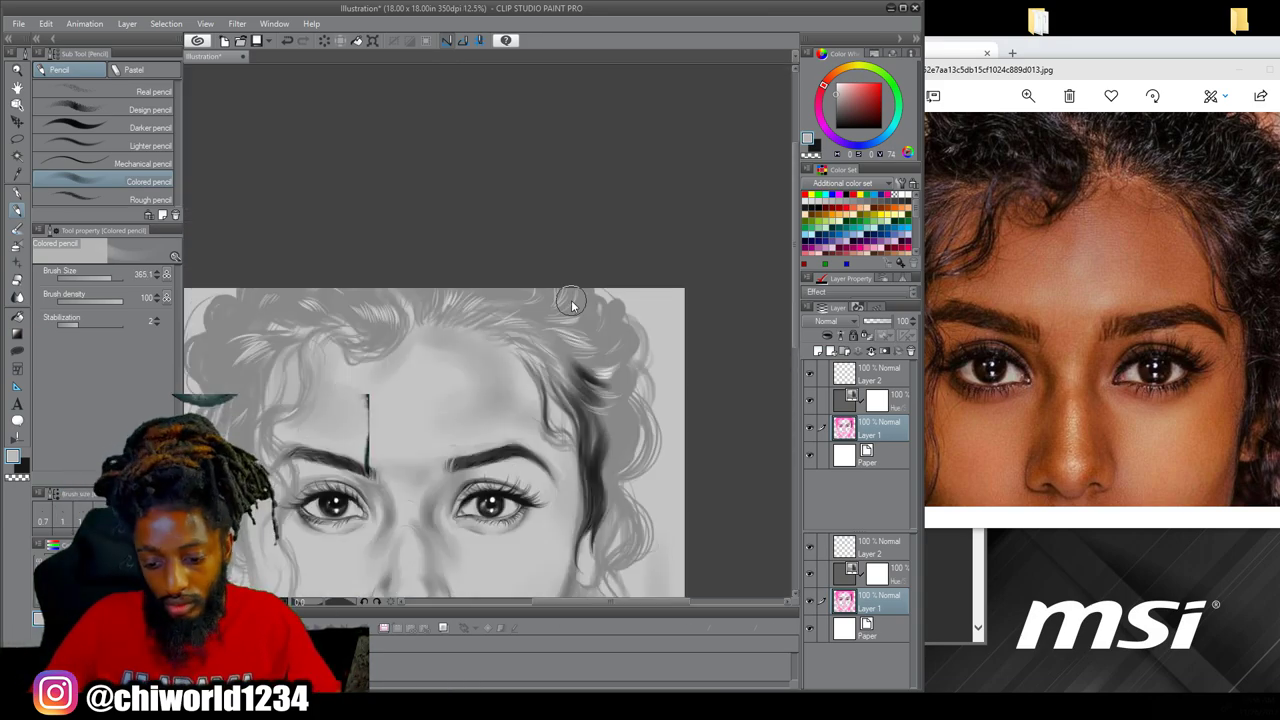
{"action": "scroll", "coordinate": [571, 300], "scroll_direction": "up", "scroll_amount": 2}
{"action": "scroll", "coordinate": [674, 541], "scroll_direction": "down", "scroll_amount": 2}
{"action": "scroll", "coordinate": [679, 500], "scroll_direction": "up", "scroll_amount": 2}
Darken both eyebrows with a near-black Colored pencil at size 99.5 and density 43
{"action": "key", "text": "e"}
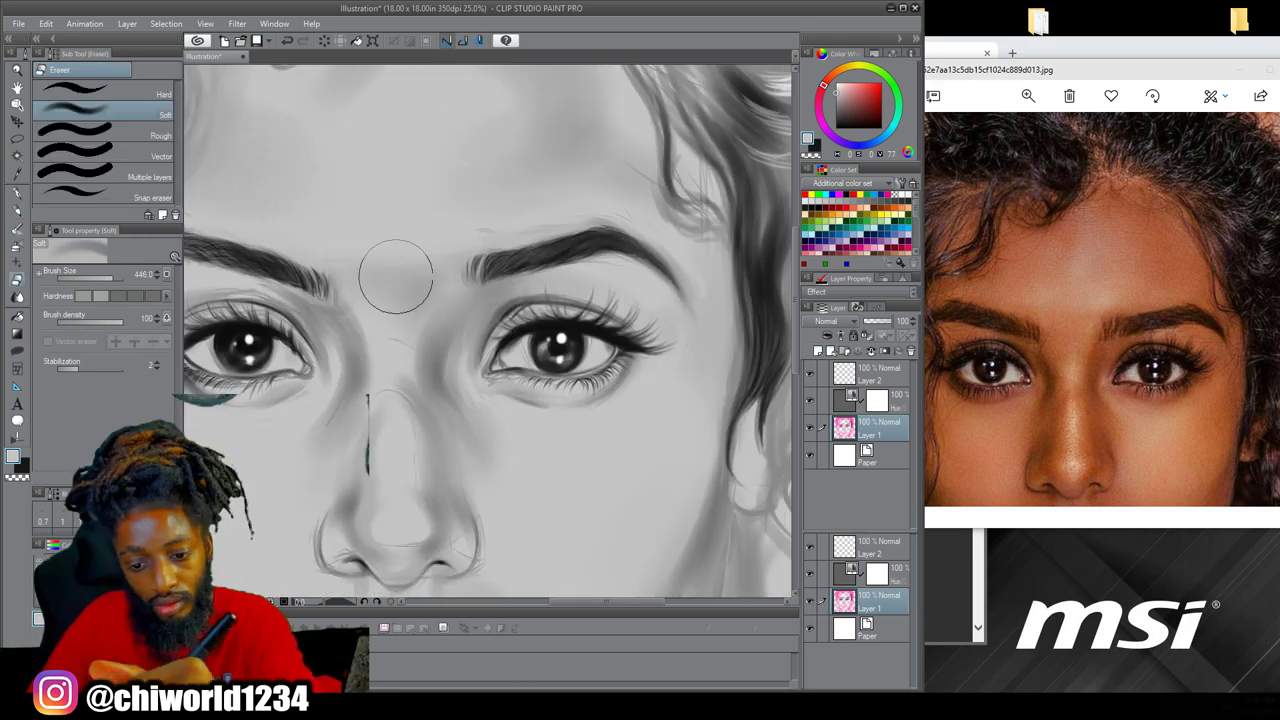
{"action": "scroll", "coordinate": [626, 578], "scroll_direction": "down", "scroll_amount": 2}
{"action": "scroll", "coordinate": [585, 470], "scroll_direction": "up", "scroll_amount": 2}
{"action": "left_click_drag", "start_coordinate": [634, 602], "coordinate": [616, 602]}
{"action": "key", "text": "p"}
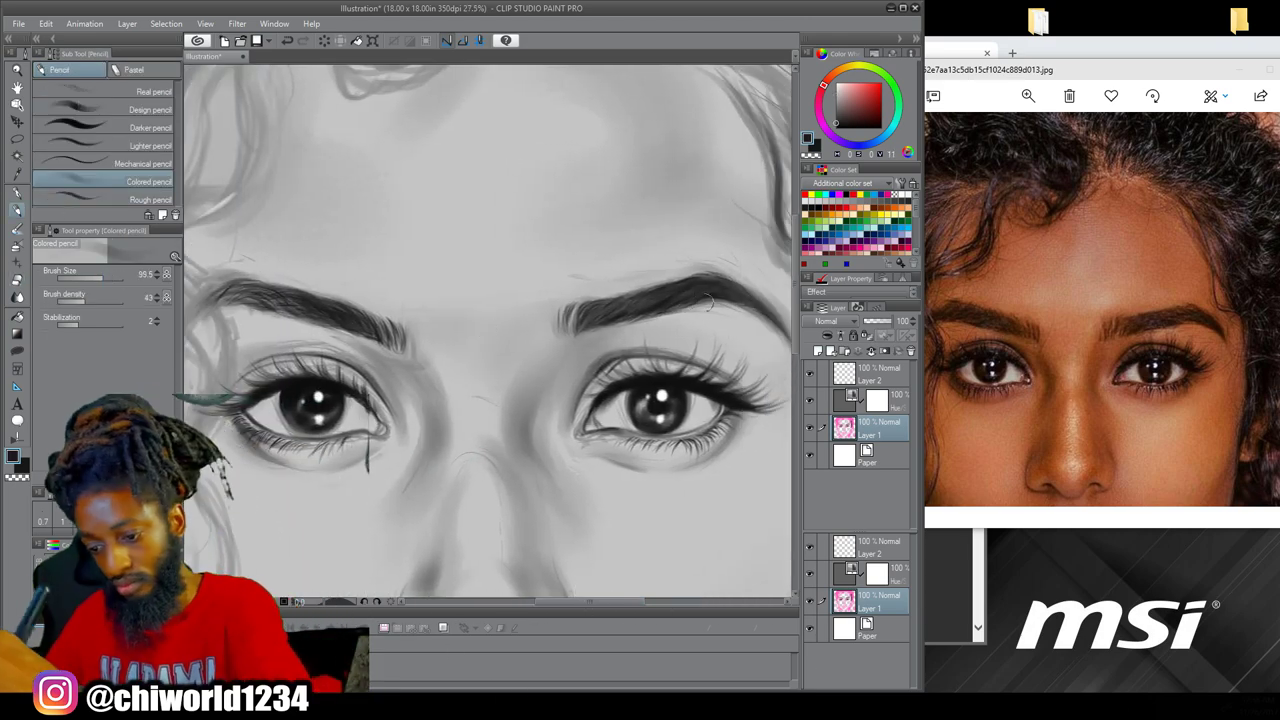
{"action": "left_click_drag", "start_coordinate": [618, 322], "coordinate": [579, 336]}
{"action": "mouse_move", "coordinate": [376, 342]}
{"action": "left_mouse_down"}
{"action": "mouse_move", "coordinate": [208, 298]}
{"action": "mouse_move", "coordinate": [270, 294]}
{"action": "left_mouse_up"}
{"action": "left_click_drag", "start_coordinate": [600, 313], "coordinate": [636, 293]}
Paint the dark curl sweeping across the upper forehead with the Lighter pencil at size 148.4
{"action": "scroll", "coordinate": [620, 312], "scroll_direction": "down", "scroll_amount": 2}
{"action": "scroll", "coordinate": [547, 162], "scroll_direction": "up", "scroll_amount": 2}
{"action": "mouse_move", "coordinate": [550, 204]}
{"action": "left_mouse_down"}
{"action": "mouse_move", "coordinate": [482, 236]}
{"action": "mouse_move", "coordinate": [400, 204]}
{"action": "left_mouse_up"}
{"action": "left_click", "coordinate": [110, 127]}
{"action": "left_click", "coordinate": [110, 146]}
{"action": "mouse_move", "coordinate": [552, 176]}
{"action": "left_mouse_down"}
{"action": "mouse_move", "coordinate": [516, 234]}
{"action": "mouse_move", "coordinate": [472, 240]}
{"action": "left_mouse_up"}
{"action": "left_click_drag", "start_coordinate": [528, 236], "coordinate": [384, 188]}
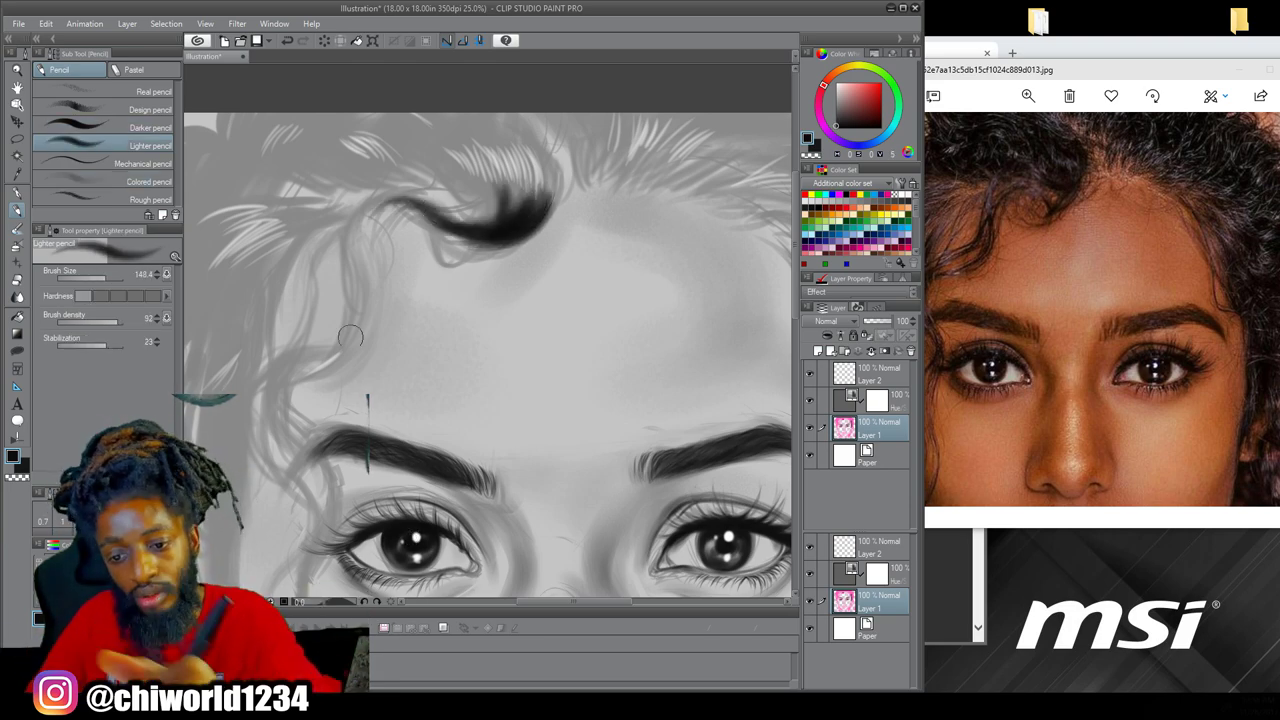
Draw flowing dark strands from the forehead curl down past the left temple, using the Lighter pencil at size 24.5 and stabilization 63
{"action": "left_click_drag", "start_coordinate": [560, 516], "coordinate": [493, 226]}
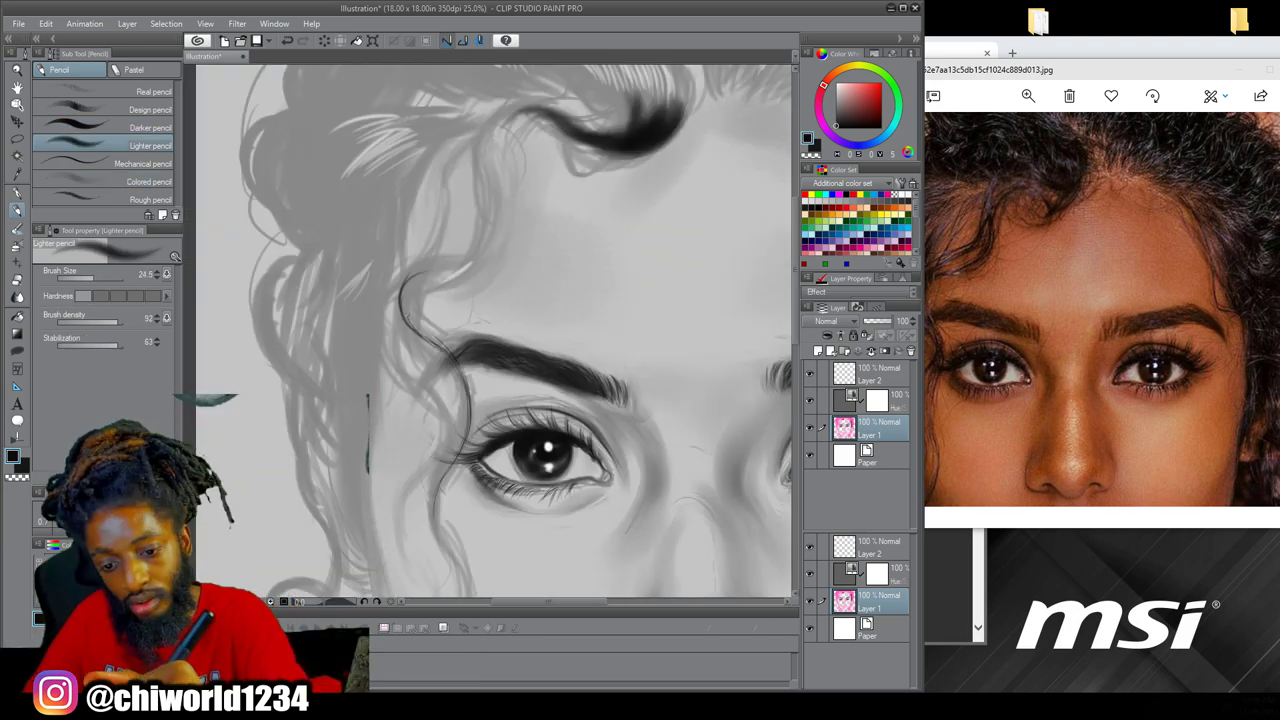
{"action": "left_click_drag", "start_coordinate": [484, 218], "coordinate": [616, 150]}
{"action": "scroll", "coordinate": [490, 331], "scroll_direction": "up", "scroll_amount": 1}
{"action": "left_click_drag", "start_coordinate": [520, 480], "coordinate": [490, 327]}
{"action": "left_click_drag", "start_coordinate": [470, 250], "coordinate": [470, 444]}
{"action": "left_click_drag", "start_coordinate": [460, 172], "coordinate": [354, 342]}
{"action": "left_click_drag", "start_coordinate": [450, 250], "coordinate": [450, 448]}
{"action": "mouse_move", "coordinate": [368, 501]}
{"action": "left_mouse_down"}
{"action": "mouse_move", "coordinate": [431, 327]}
{"action": "mouse_move", "coordinate": [650, 318]}
{"action": "left_mouse_up"}
{"action": "left_click_drag", "start_coordinate": [440, 318], "coordinate": [632, 316]}
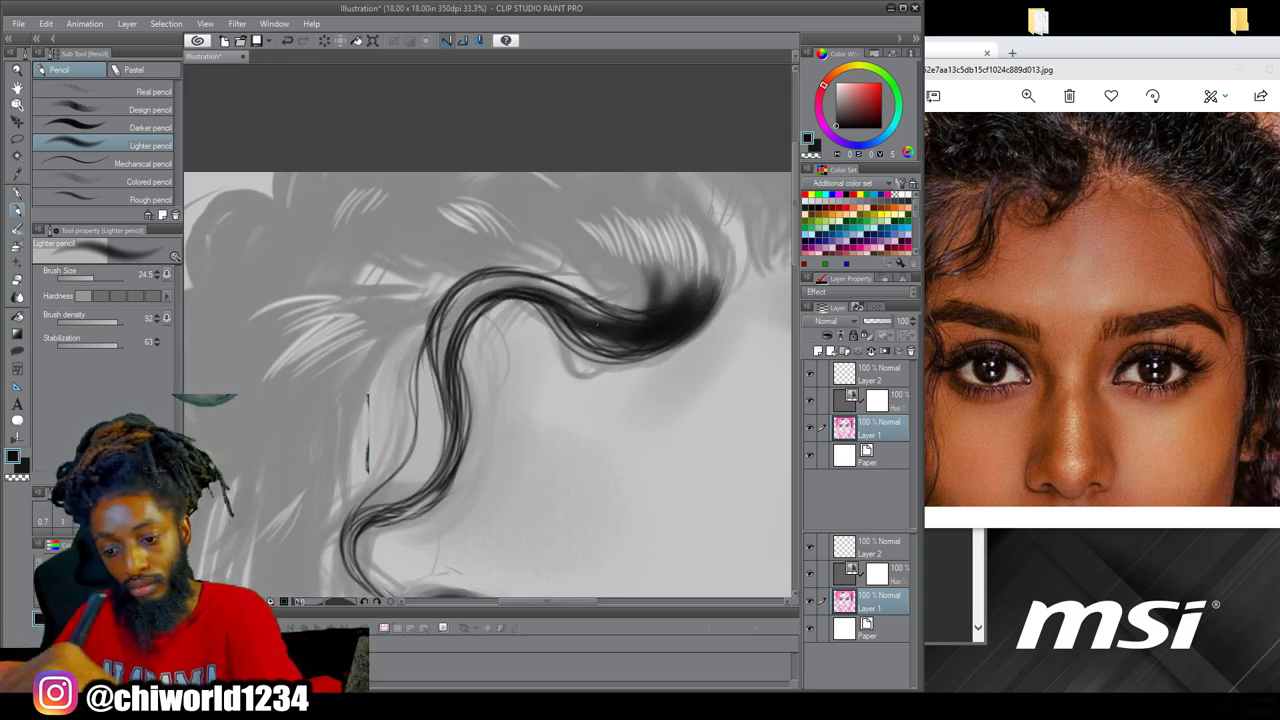
{"action": "left_click_drag", "start_coordinate": [440, 326], "coordinate": [604, 316]}
Extend dark strands from the forehead curl's inner end up into the hairline
{"action": "scroll", "coordinate": [490, 331], "scroll_direction": "down", "scroll_amount": 1}
{"action": "left_click_drag", "start_coordinate": [560, 240], "coordinate": [360, 430]}
{"action": "left_click_drag", "start_coordinate": [368, 290], "coordinate": [345, 380]}
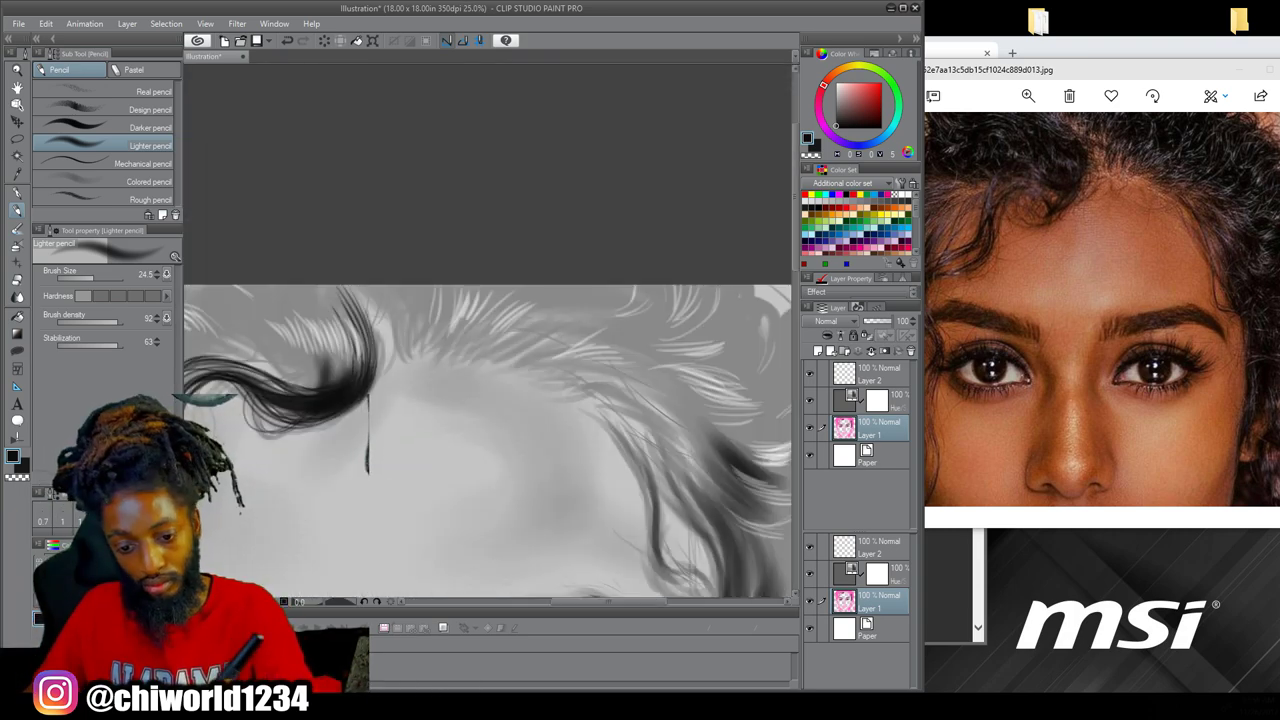
Darken the right nostril and outline the nose tip and right nostril wing with fine Lighter pencil strokes
{"action": "scroll", "coordinate": [440, 380], "scroll_direction": "up", "scroll_amount": 1}
{"action": "left_click_drag", "start_coordinate": [480, 560], "coordinate": [450, 150]}
{"action": "scroll", "coordinate": [430, 370], "scroll_direction": "up", "scroll_amount": 2}
{"action": "left_click_drag", "start_coordinate": [614, 366], "coordinate": [566, 360]}
{"action": "left_click_drag", "start_coordinate": [476, 420], "coordinate": [514, 414]}
{"action": "left_click_drag", "start_coordinate": [684, 240], "coordinate": [642, 372]}
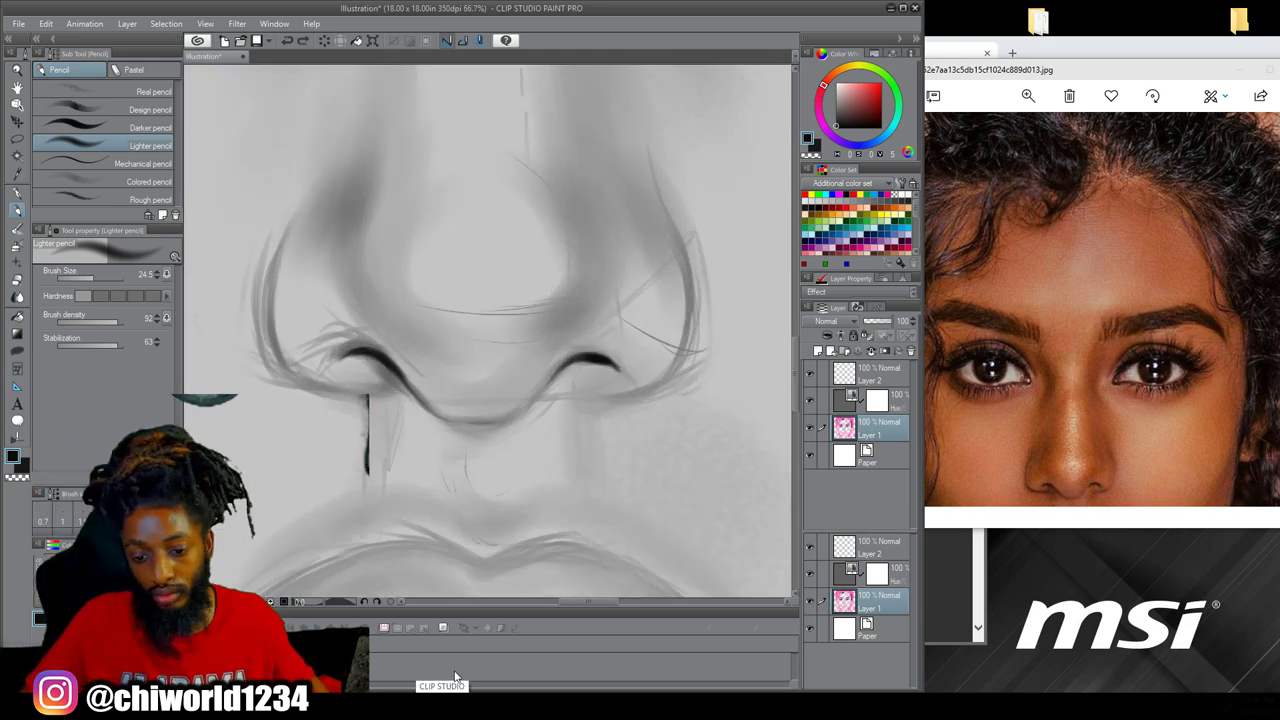
Shade the outer edges of both nose wings with the Colored pencil at size 40.4
{"action": "left_click", "coordinate": [140, 181]}
{"action": "mouse_move", "coordinate": [540, 384]}
{"action": "left_mouse_down"}
{"action": "mouse_move", "coordinate": [428, 369]}
{"action": "mouse_move", "coordinate": [367, 214]}
{"action": "left_mouse_up"}
{"action": "mouse_move", "coordinate": [487, 330]}
{"action": "left_mouse_down"}
{"action": "mouse_move", "coordinate": [608, 330]}
{"action": "mouse_move", "coordinate": [514, 330]}
{"action": "left_mouse_up"}
{"action": "left_click_drag", "start_coordinate": [368, 155], "coordinate": [343, 221]}
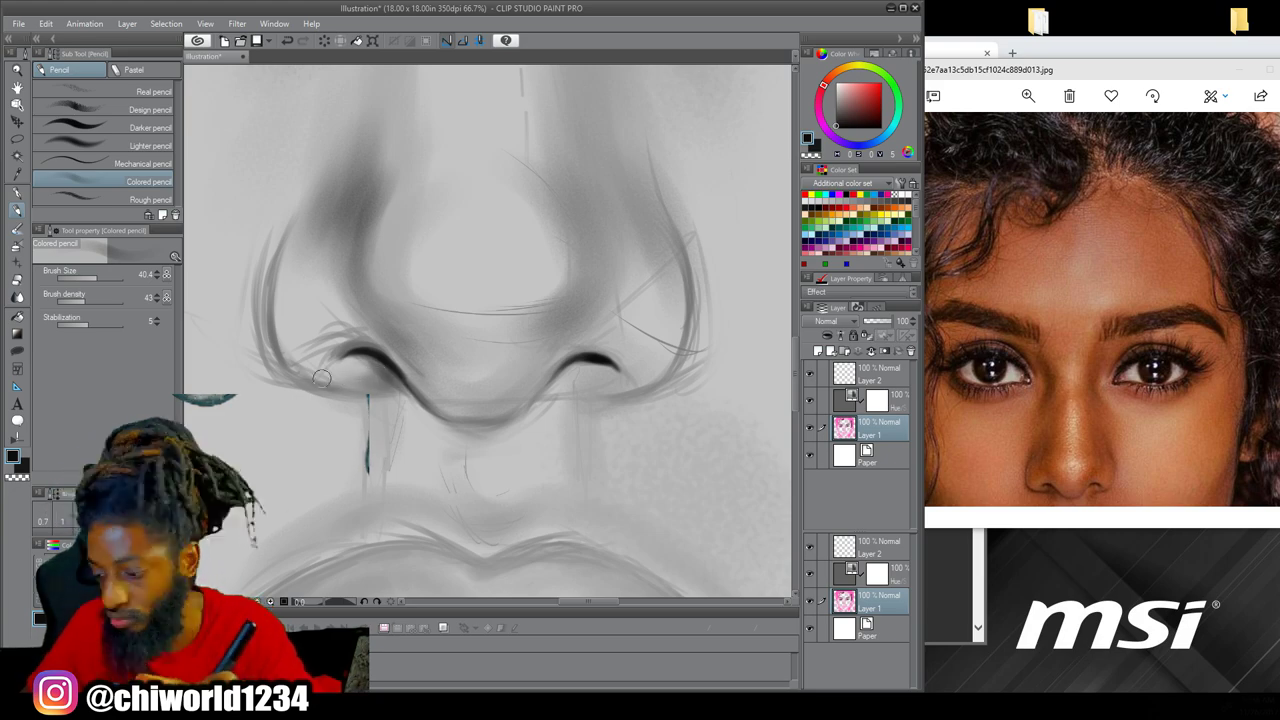
{"action": "left_click_drag", "start_coordinate": [302, 370], "coordinate": [285, 220]}
{"action": "left_click_drag", "start_coordinate": [640, 395], "coordinate": [660, 190]}
Build soft shading over the nose tip and along the sides of the nose with the Colored pencil at size 101.3
{"action": "scroll", "coordinate": [487, 331], "scroll_direction": "down", "scroll_amount": 2}
{"action": "left_click_drag", "start_coordinate": [490, 280], "coordinate": [532, 428]}
{"action": "left_click_drag", "start_coordinate": [97, 277], "coordinate": [107, 277]}
{"action": "left_click_drag", "start_coordinate": [572, 405], "coordinate": [566, 493]}
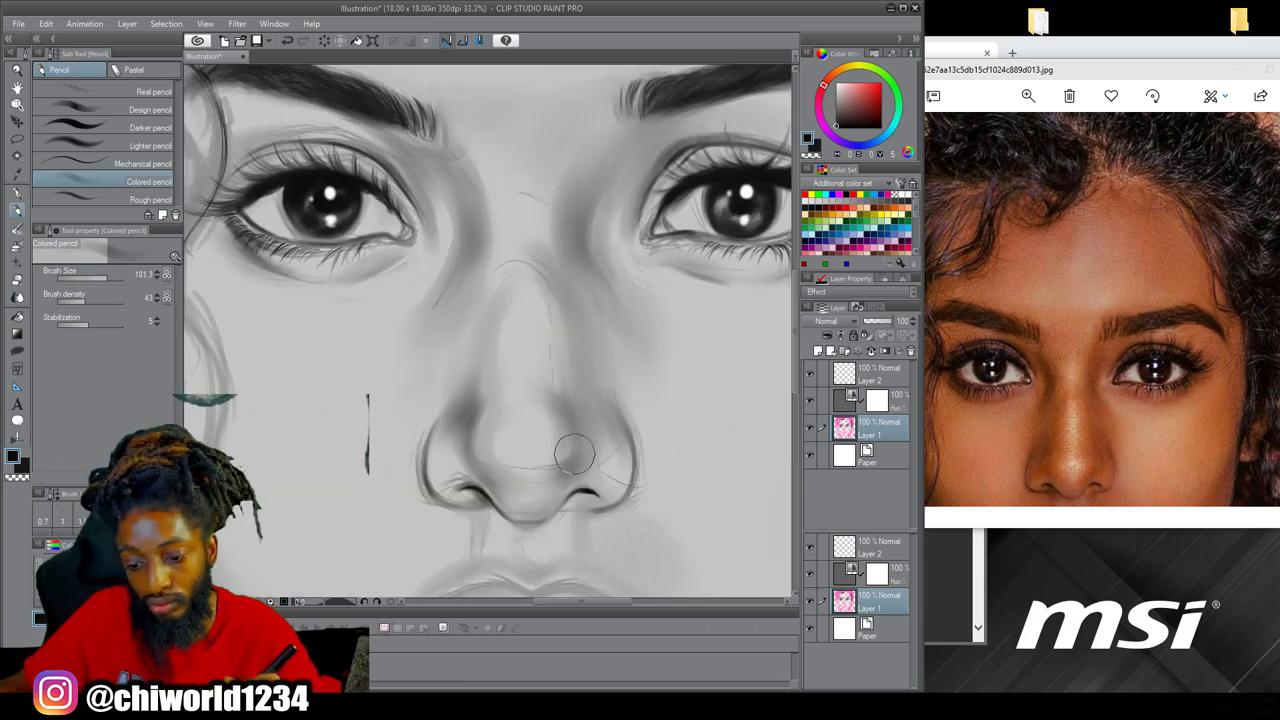
{"action": "left_click_drag", "start_coordinate": [550, 322], "coordinate": [548, 350]}
{"action": "left_click_drag", "start_coordinate": [487, 398], "coordinate": [488, 200]}
{"action": "left_click_drag", "start_coordinate": [674, 580], "coordinate": [714, 252]}
{"action": "left_click_drag", "start_coordinate": [1080, 400], "coordinate": [1088, 328]}
{"action": "left_click_drag", "start_coordinate": [634, 209], "coordinate": [566, 406]}
Soften the underside of the nose and the area above the lips in light gray, using the Colored pencil at size 54.6
{"action": "scroll", "coordinate": [568, 405], "scroll_direction": "up", "scroll_amount": 2}
{"action": "left_click_drag", "start_coordinate": [107, 277], "coordinate": [127, 282]}
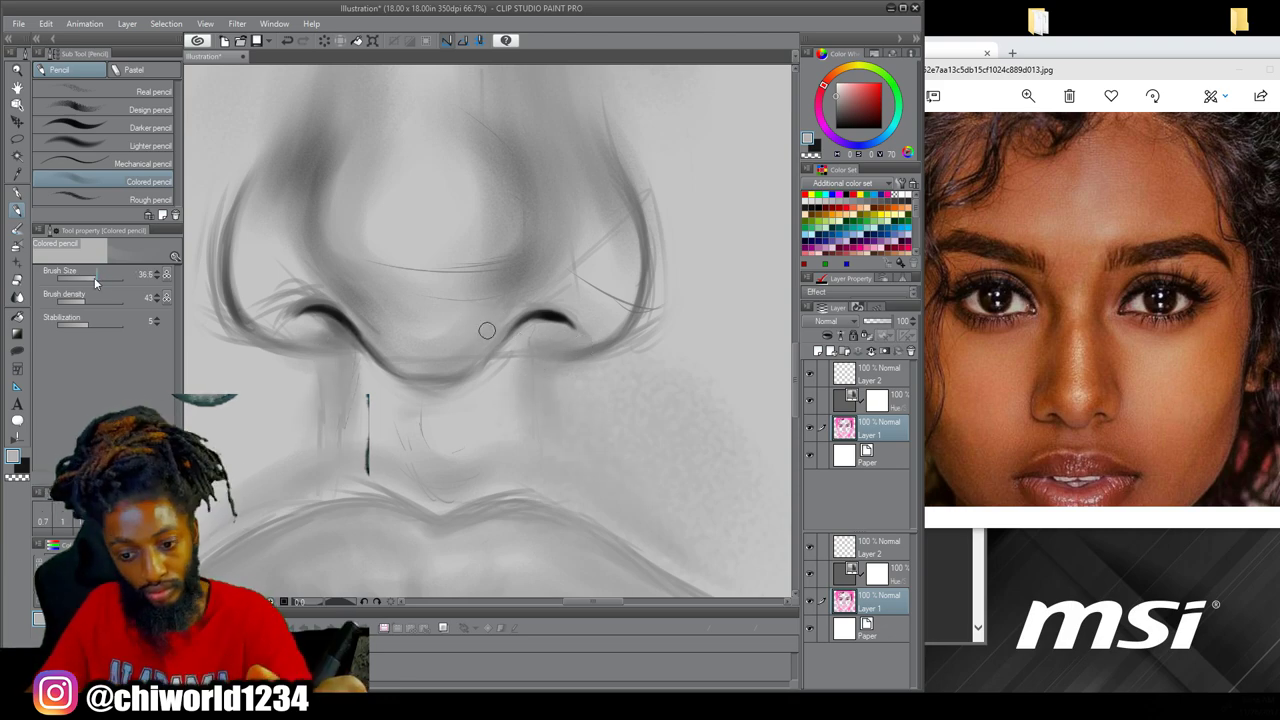
{"action": "key", "text": "ctrl+minus"}
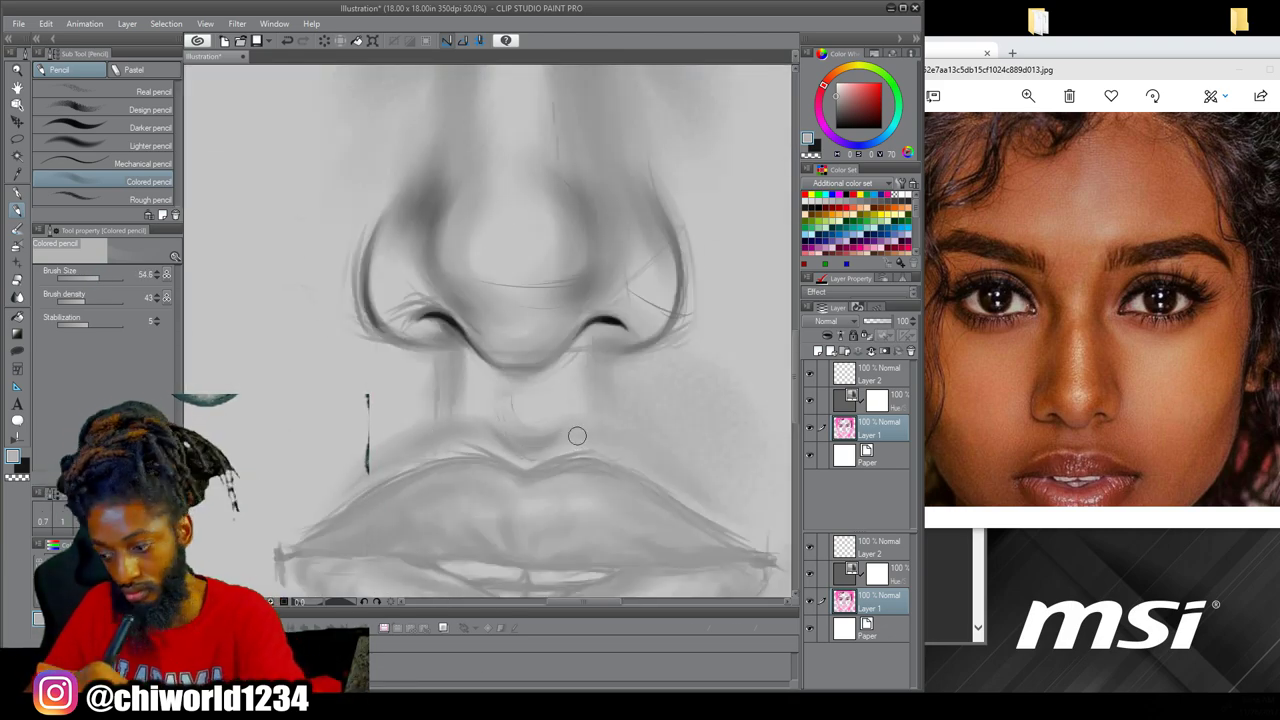
{"action": "key", "text": "ctrl+minus"}
Blend light gray over the skin beside the nose and mouth with the Colored pencil at size 244.7
{"action": "left_click", "coordinate": [108, 277]}
{"action": "left_click_drag", "start_coordinate": [534, 312], "coordinate": [614, 392]}
{"action": "key", "text": "ctrl+minus"}
{"action": "left_click_drag", "start_coordinate": [596, 113], "coordinate": [729, 243]}
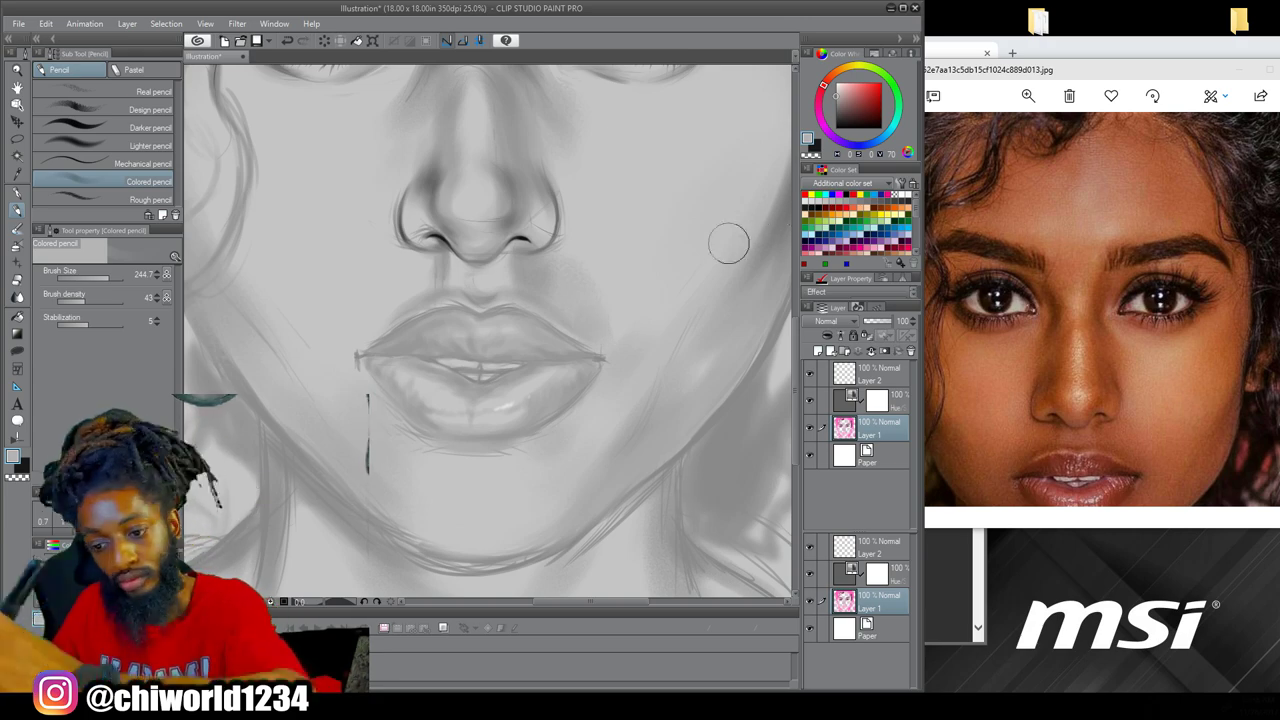
{"action": "left_click_drag", "start_coordinate": [627, 395], "coordinate": [680, 509]}
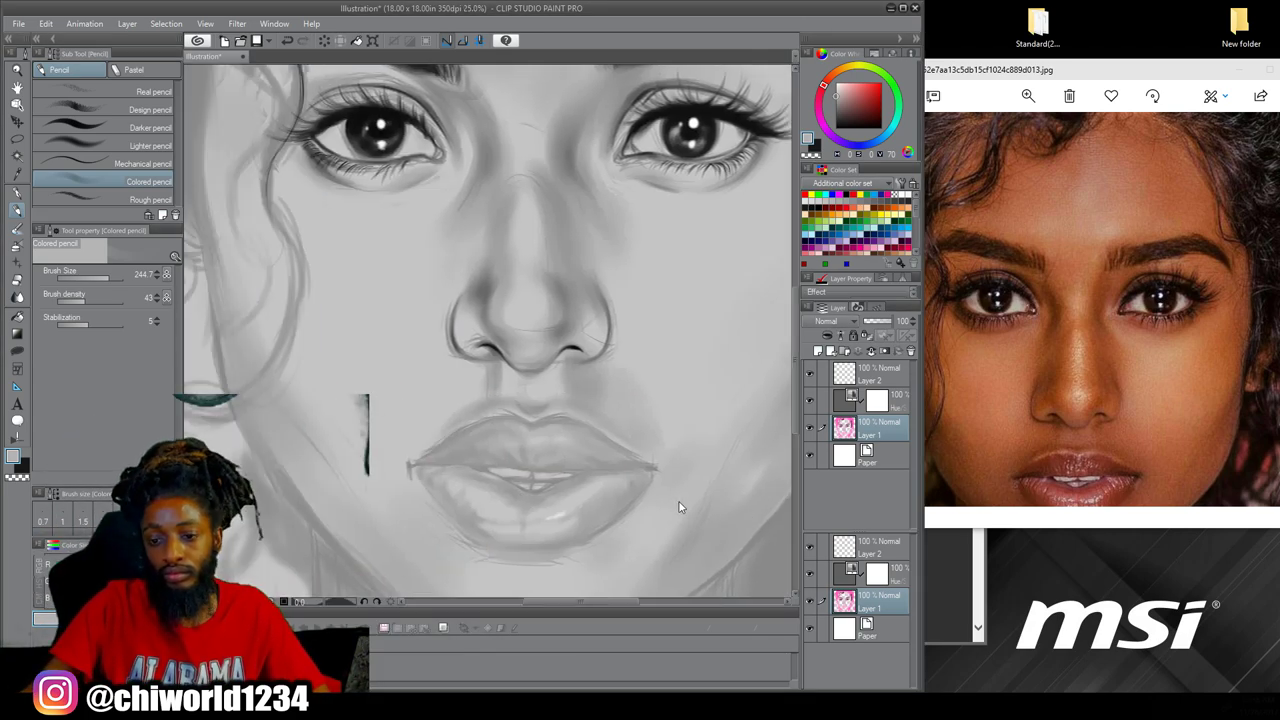
Paint the dark wavy lock of hair beside the right temple with the Lighter pencil at size 60.3
{"action": "left_click", "coordinate": [103, 146]}
{"action": "left_click_drag", "start_coordinate": [425, 131], "coordinate": [425, 262]}
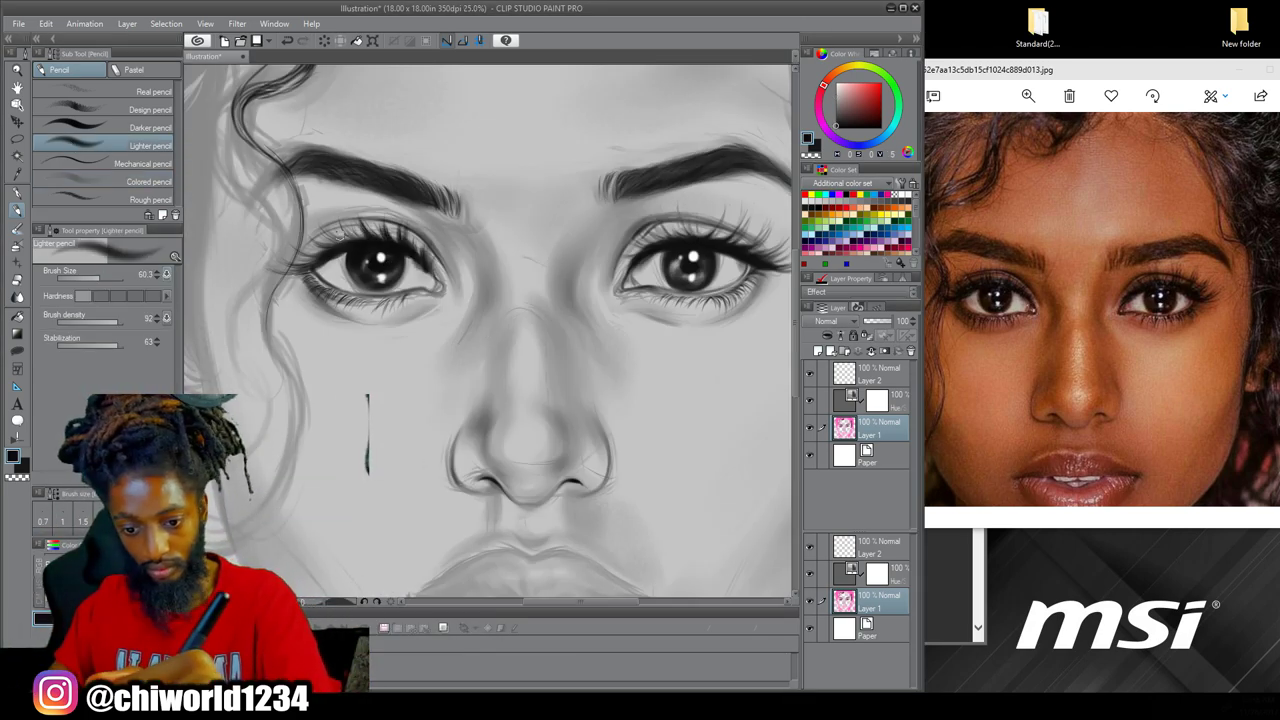
{"action": "scroll", "coordinate": [643, 188], "scroll_direction": "down", "scroll_amount": 2}
{"action": "scroll", "coordinate": [655, 358], "scroll_direction": "up", "scroll_amount": 3}
{"action": "key", "text": "ctrl+minus"}
{"action": "key", "text": "e"}
{"action": "left_click", "coordinate": [17, 212]}
{"action": "mouse_move", "coordinate": [685, 266]}
{"action": "left_mouse_down"}
{"action": "mouse_move", "coordinate": [698, 318]}
{"action": "mouse_move", "coordinate": [686, 436]}
{"action": "left_mouse_up"}
{"action": "left_click_drag", "start_coordinate": [680, 212], "coordinate": [702, 338]}
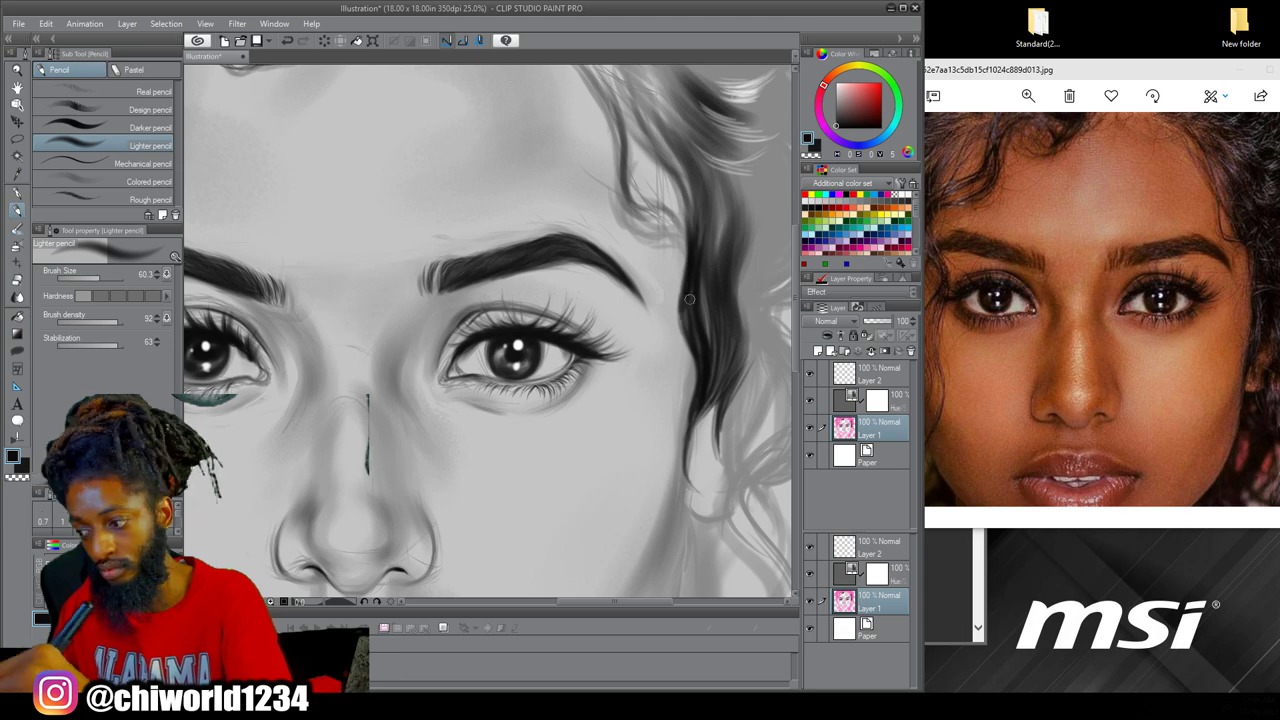
{"action": "left_click_drag", "start_coordinate": [676, 184], "coordinate": [706, 332]}
Extend the right temple lock upward with thin dark strands, using the Lighter pencil at size 22.2
{"action": "left_click_drag", "start_coordinate": [652, 166], "coordinate": [688, 274]}
{"action": "left_click_drag", "start_coordinate": [640, 98], "coordinate": [697, 222]}
{"action": "key", "text": "ctrl+minus"}
{"action": "key", "text": "ctrl+minus"}
{"action": "key", "text": "ctrl+minus"}
{"action": "key", "text": "ctrl+minus"}
{"action": "key", "text": "ctrl+plus"}
{"action": "key", "text": "ctrl+plus"}
{"action": "key", "text": "ctrl+plus"}
{"action": "key", "text": "ctrl+plus"}
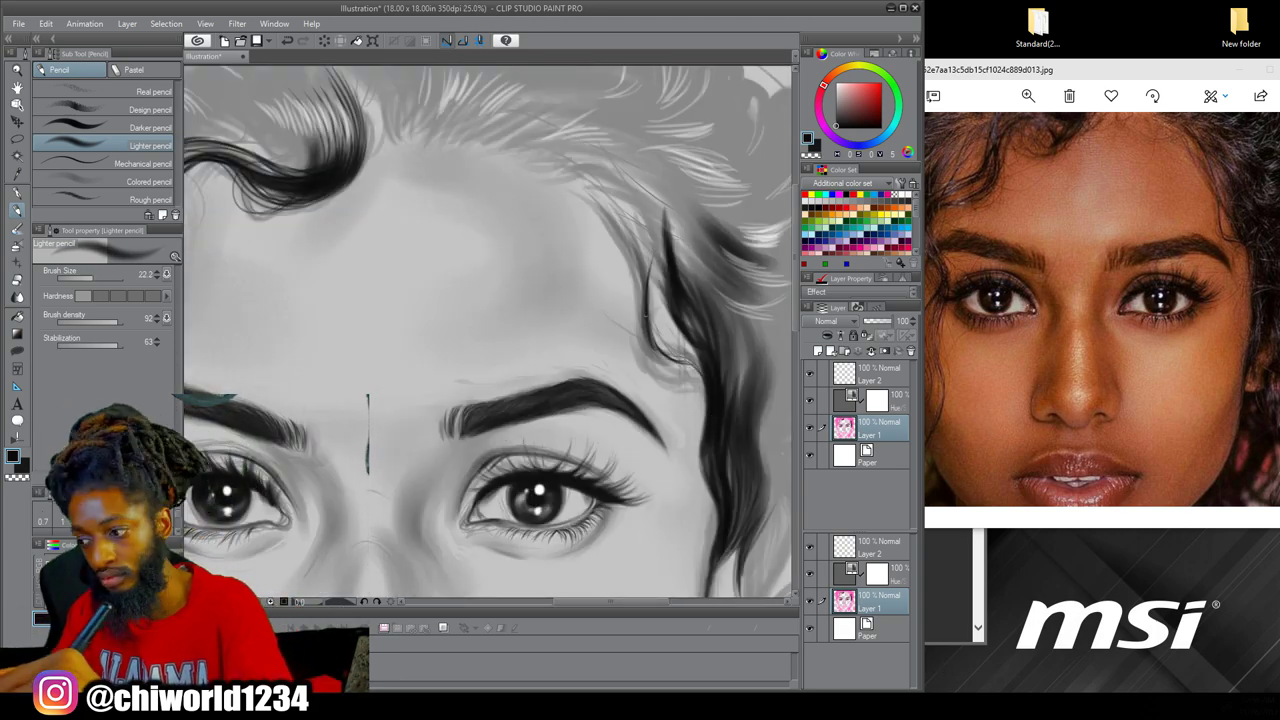
{"action": "left_click_drag", "start_coordinate": [606, 160], "coordinate": [682, 286]}
Draw fine curving strands down the right side of the forehead into the temple lock
{"action": "key", "text": "ctrl+minus"}
{"action": "key", "text": "ctrl+minus"}
{"action": "key", "text": "ctrl+plus"}
{"action": "key", "text": "ctrl+plus"}
{"action": "key", "text": "ctrl+plus"}
{"action": "key", "text": "ctrl+plus"}
{"action": "key", "text": "ctrl+plus"}
{"action": "key", "text": "ctrl+plus"}
{"action": "left_click_drag", "start_coordinate": [638, 346], "coordinate": [554, 432]}
{"action": "left_click_drag", "start_coordinate": [630, 276], "coordinate": [622, 400]}
{"action": "mouse_move", "coordinate": [484, 420]}
{"action": "left_mouse_down"}
{"action": "mouse_move", "coordinate": [434, 304]}
{"action": "mouse_move", "coordinate": [432, 342]}
{"action": "left_mouse_up"}
{"action": "left_click_drag", "start_coordinate": [440, 270], "coordinate": [358, 304]}
{"action": "mouse_move", "coordinate": [646, 274]}
{"action": "left_mouse_down"}
{"action": "mouse_move", "coordinate": [760, 318]}
{"action": "mouse_move", "coordinate": [604, 468]}
{"action": "mouse_move", "coordinate": [712, 482]}
{"action": "left_mouse_up"}
Carry the dark strands up along the right hairline toward the top center of the forehead
{"action": "scroll", "coordinate": [668, 276], "scroll_direction": "down", "scroll_amount": 6}
{"action": "scroll", "coordinate": [446, 274], "scroll_direction": "up", "scroll_amount": 6}
{"action": "left_click_drag", "start_coordinate": [530, 422], "coordinate": [684, 476]}
{"action": "key", "text": "ctrl+minus"}
{"action": "key", "text": "ctrl+plus"}
{"action": "left_click_drag", "start_coordinate": [520, 340], "coordinate": [506, 337]}
{"action": "left_click_drag", "start_coordinate": [1148, 332], "coordinate": [1148, 393]}
{"action": "left_click_drag", "start_coordinate": [556, 410], "coordinate": [604, 400]}
{"action": "left_click_drag", "start_coordinate": [496, 426], "coordinate": [584, 406]}
{"action": "left_click_drag", "start_coordinate": [560, 290], "coordinate": [560, 347]}
{"action": "left_click_drag", "start_coordinate": [556, 232], "coordinate": [654, 264]}
{"action": "left_click_drag", "start_coordinate": [526, 226], "coordinate": [596, 208]}
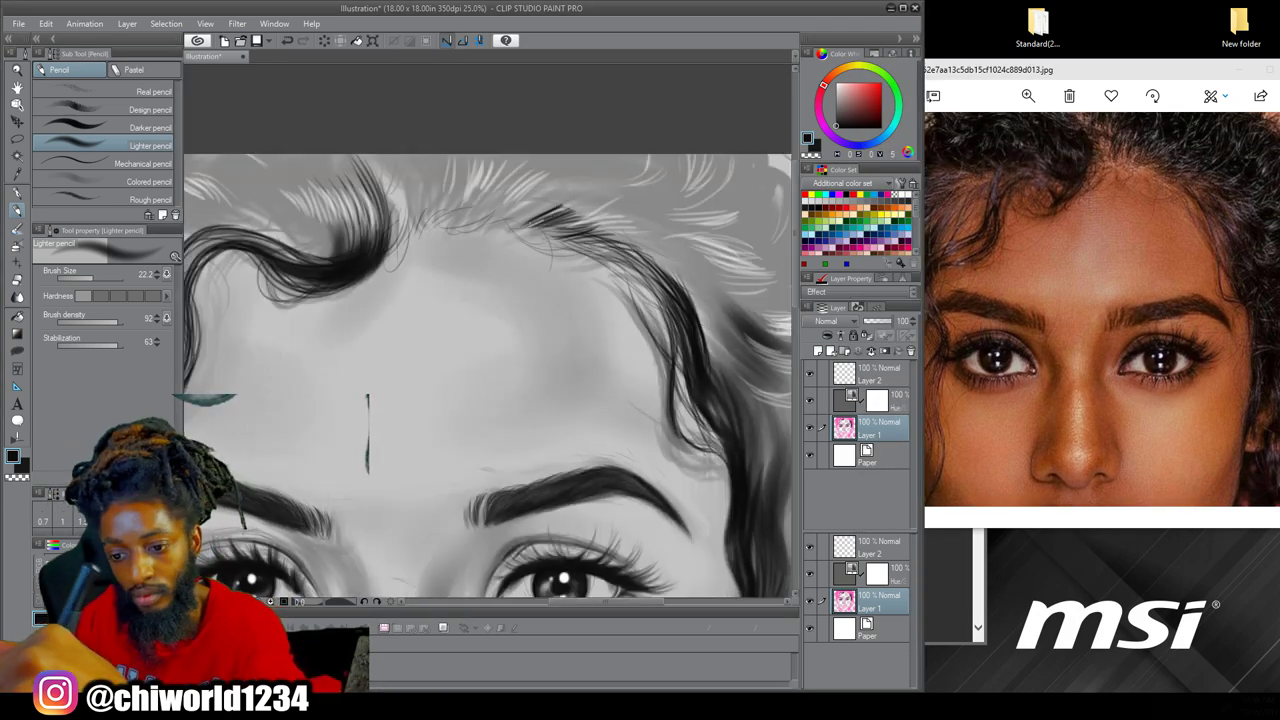
Draw short dark hairs across the upper hairline with the Darker pencil at size 27.1 and stabilization 3
{"action": "left_click_drag", "start_coordinate": [560, 400], "coordinate": [366, 334]}
{"action": "left_click_drag", "start_coordinate": [420, 300], "coordinate": [492, 424]}
{"action": "left_click", "coordinate": [110, 127]}
{"action": "left_click", "coordinate": [100, 346]}
{"action": "left_click", "coordinate": [83, 346]}
{"action": "left_click_drag", "start_coordinate": [474, 286], "coordinate": [570, 327]}
{"action": "key", "text": "ctrl+z"}
{"action": "left_click", "coordinate": [93, 279]}
{"action": "left_click_drag", "start_coordinate": [450, 292], "coordinate": [540, 282]}
{"action": "mouse_move", "coordinate": [420, 278]}
{"action": "left_mouse_down"}
{"action": "mouse_move", "coordinate": [506, 262]}
{"action": "mouse_move", "coordinate": [474, 244]}
{"action": "left_mouse_up"}
{"action": "left_click_drag", "start_coordinate": [340, 256], "coordinate": [400, 218]}
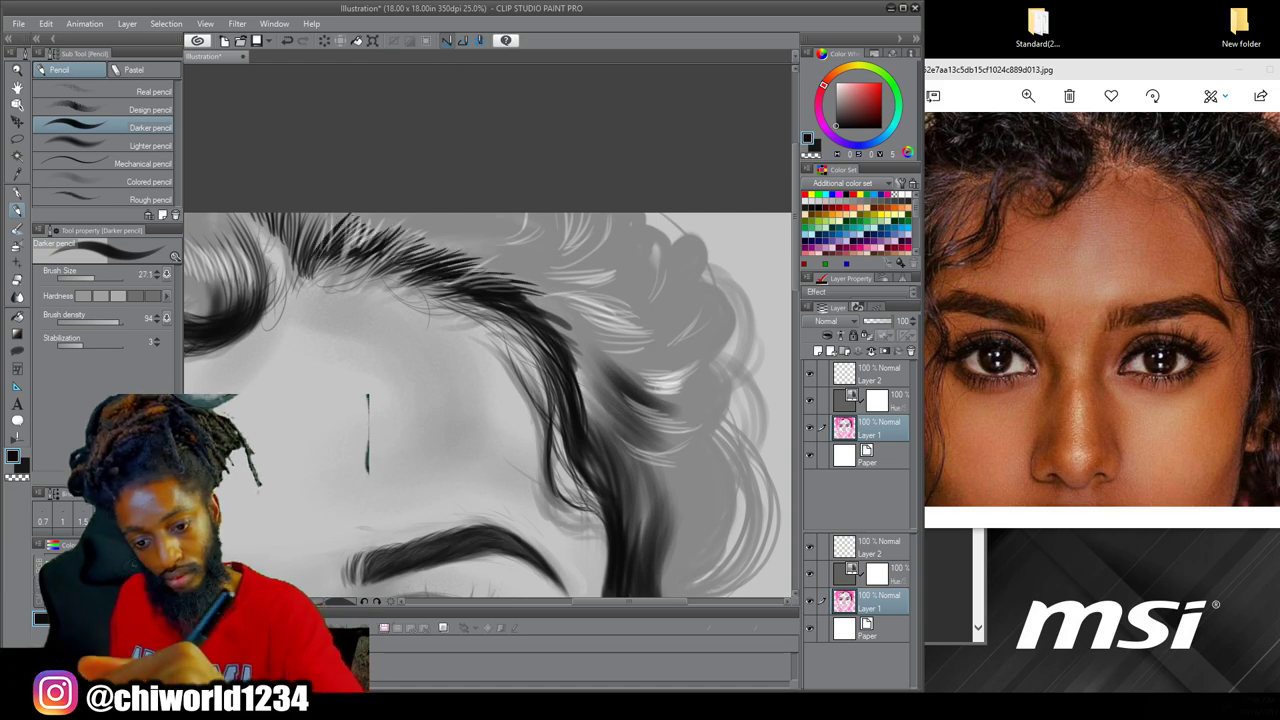
Fill the hair behind the right hairline with solid black using broad Lighter pencil strokes
{"action": "left_click_drag", "start_coordinate": [500, 300], "coordinate": [600, 320]}
{"action": "left_click", "coordinate": [110, 145]}
{"action": "left_click_drag", "start_coordinate": [600, 450], "coordinate": [460, 262]}
{"action": "left_click_drag", "start_coordinate": [510, 275], "coordinate": [320, 240]}
{"action": "left_click_drag", "start_coordinate": [515, 250], "coordinate": [365, 236]}
{"action": "left_click", "coordinate": [112, 279]}
{"action": "mouse_move", "coordinate": [650, 448]}
{"action": "left_mouse_down"}
{"action": "mouse_move", "coordinate": [648, 540]}
{"action": "mouse_move", "coordinate": [490, 245]}
{"action": "left_mouse_up"}
{"action": "scroll", "coordinate": [470, 288], "scroll_direction": "down", "scroll_amount": 2}
Paint black curls along the outer right edge of the hair on Layer 2 with the Darker pencil at stabilization 17
{"action": "double_click", "coordinate": [1085, 300]}
{"action": "left_click_drag", "start_coordinate": [490, 330], "coordinate": [556, 330]}
{"action": "left_click", "coordinate": [880, 374]}
{"action": "left_click", "coordinate": [17, 280]}
{"action": "scroll", "coordinate": [282, 325], "scroll_direction": "down", "scroll_amount": 1}
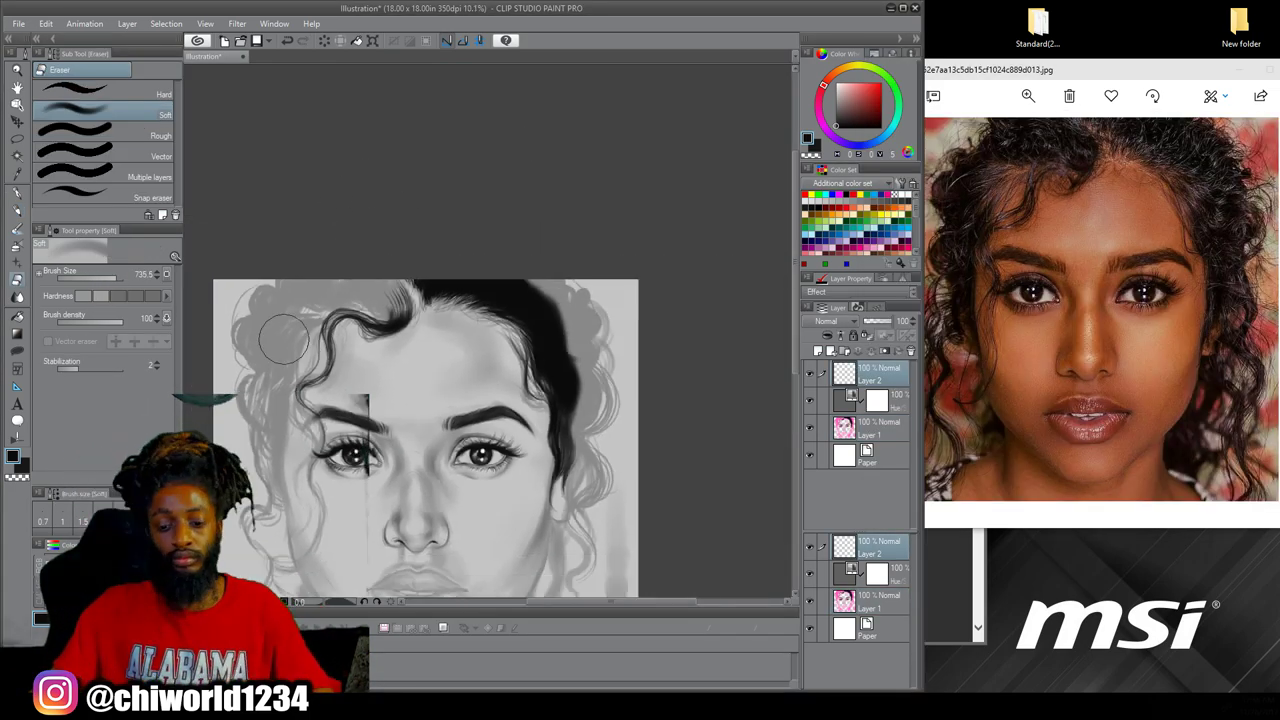
{"action": "scroll", "coordinate": [275, 318], "scroll_direction": "up", "scroll_amount": 1}
{"action": "left_click", "coordinate": [18, 207]}
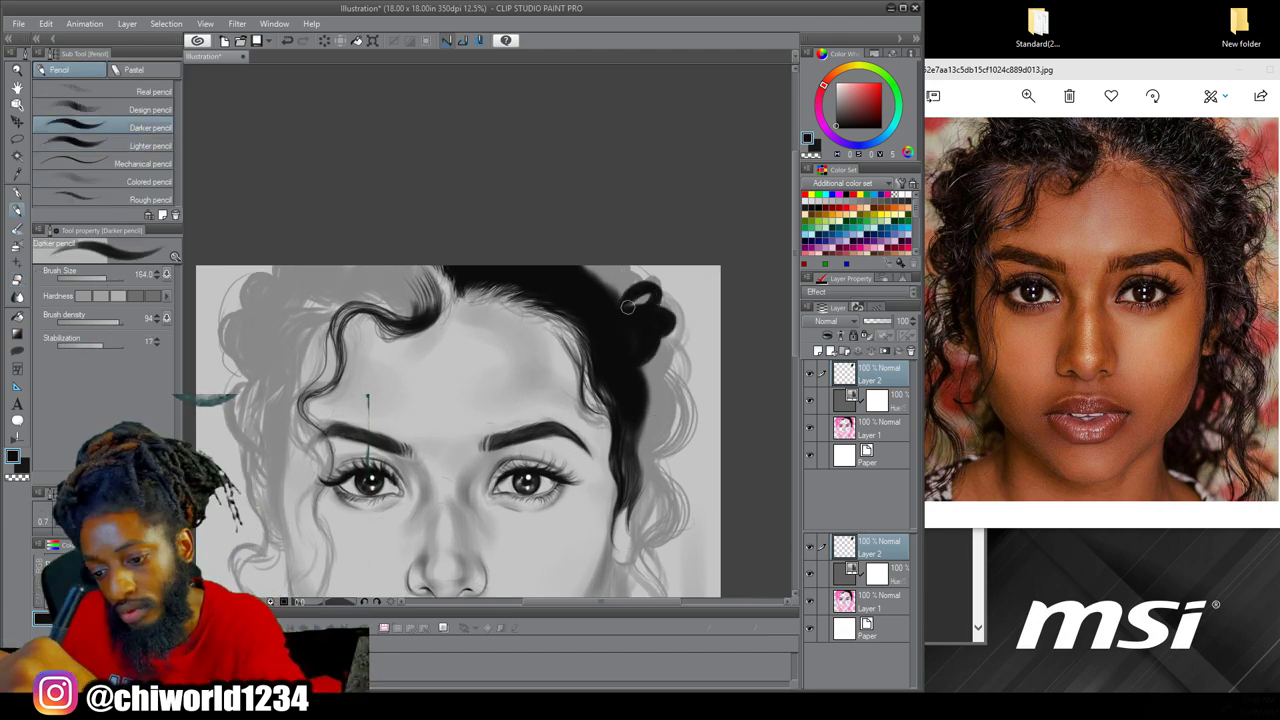
{"action": "key", "text": "ctrl+plus"}
{"action": "mouse_move", "coordinate": [599, 182]}
{"action": "left_mouse_down"}
{"action": "mouse_move", "coordinate": [610, 329]}
{"action": "mouse_move", "coordinate": [650, 253]}
{"action": "mouse_move", "coordinate": [630, 336]}
{"action": "left_mouse_up"}
{"action": "left_click_drag", "start_coordinate": [600, 410], "coordinate": [632, 306]}
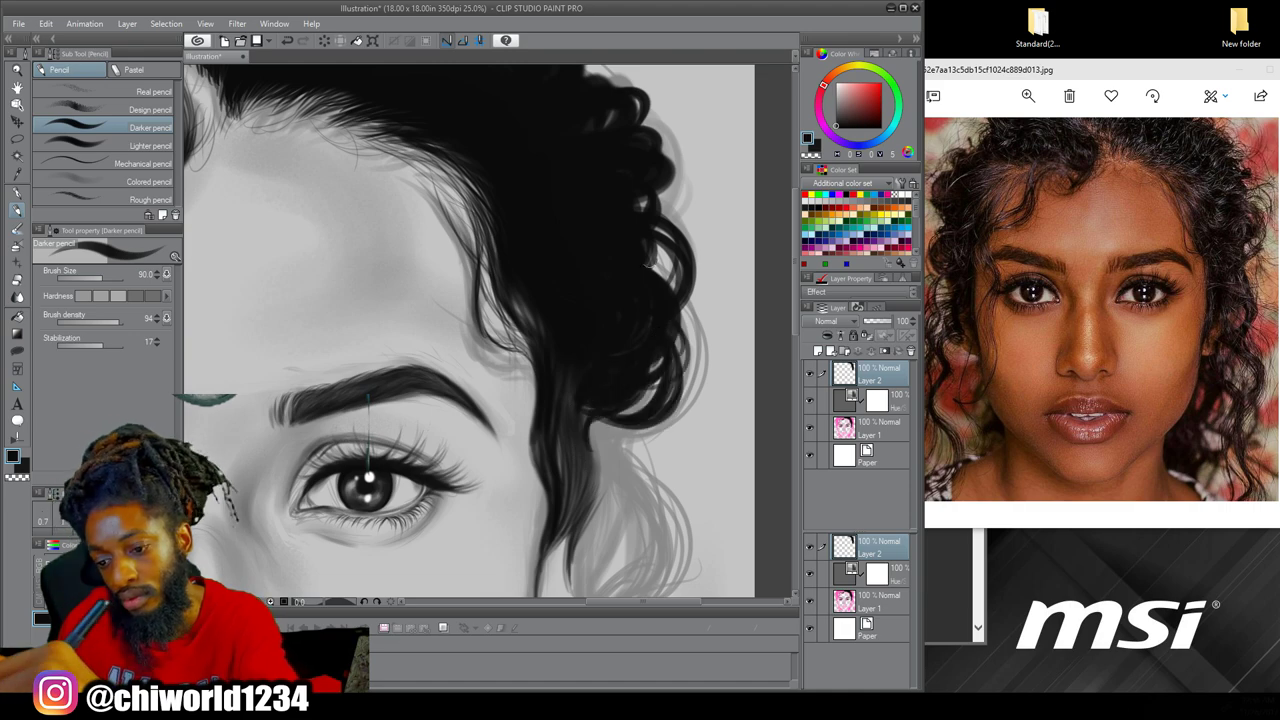
Darken the forehead curl and add fine strands along its edges with the Darker pencil at size 29.9
{"action": "left_click_drag", "start_coordinate": [300, 250], "coordinate": [705, 465]}
{"action": "left_click_drag", "start_coordinate": [588, 268], "coordinate": [572, 368]}
{"action": "mouse_move", "coordinate": [536, 253]}
{"action": "left_mouse_down"}
{"action": "mouse_move", "coordinate": [531, 362]}
{"action": "mouse_move", "coordinate": [392, 446]}
{"action": "left_mouse_up"}
{"action": "key", "text": "ctrl+minus"}
{"action": "key", "text": "ctrl+minus"}
{"action": "key", "text": "ctrl+minus"}
{"action": "key", "text": "ctrl+plus"}
{"action": "key", "text": "ctrl+plus"}
{"action": "key", "text": "ctrl+plus"}
{"action": "key", "text": "ctrl+plus"}
{"action": "left_click_drag", "start_coordinate": [598, 335], "coordinate": [606, 438]}
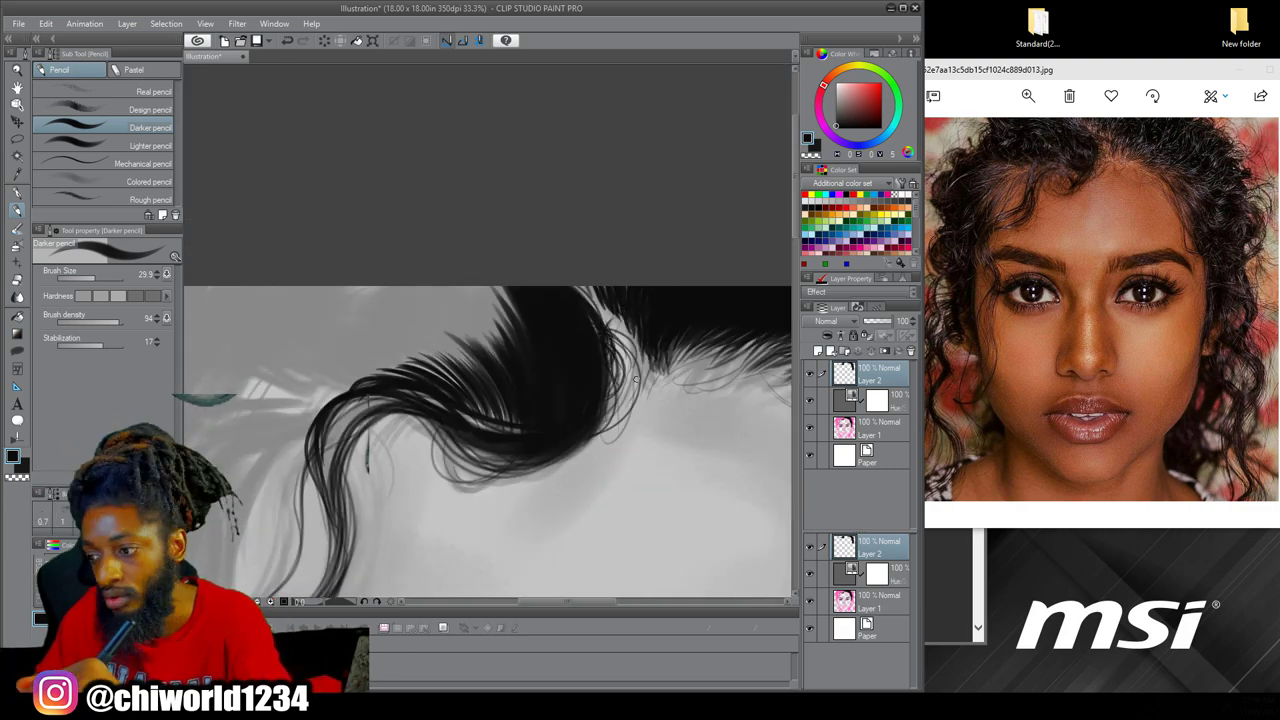
Draw dark strands sweeping outward from the forehead curl's left end and fill the hair above it with black
{"action": "left_click_drag", "start_coordinate": [370, 384], "coordinate": [308, 376]}
{"action": "key", "text": "ctrl+minus"}
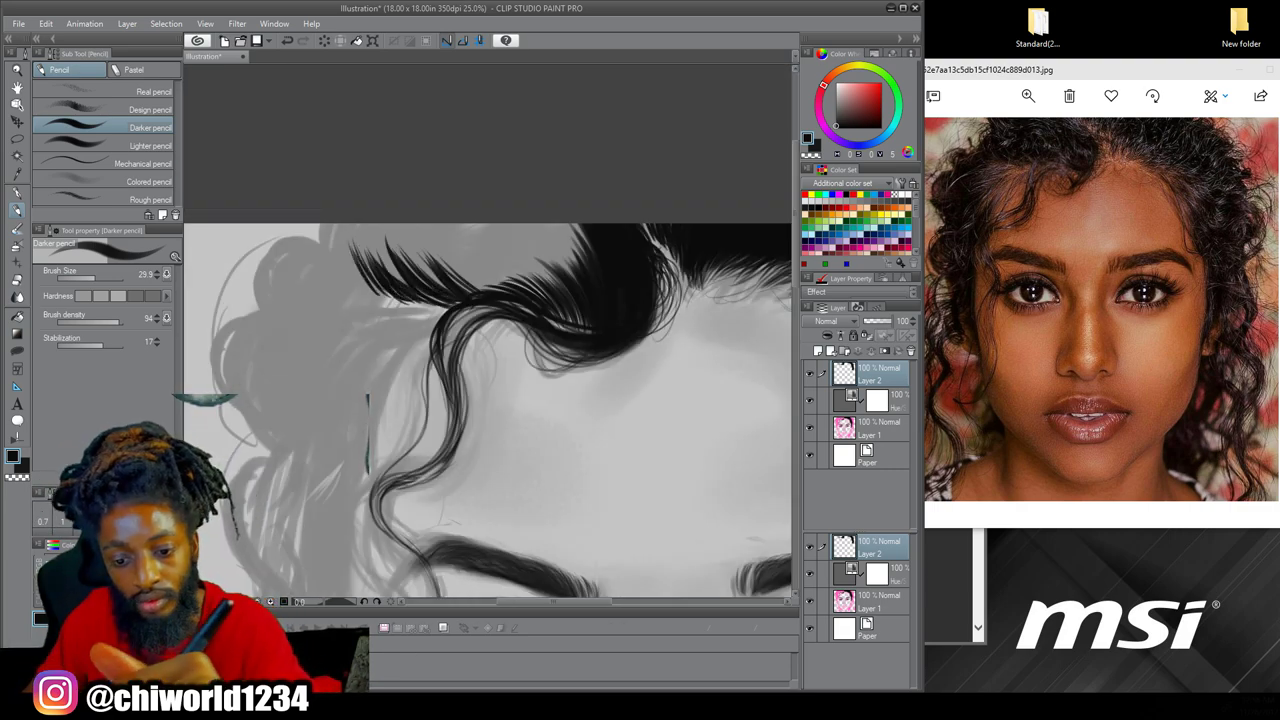
{"action": "left_click_drag", "start_coordinate": [388, 291], "coordinate": [340, 228]}
{"action": "left_click_drag", "start_coordinate": [416, 236], "coordinate": [578, 284]}
{"action": "mouse_move", "coordinate": [338, 232]}
{"action": "left_mouse_down"}
{"action": "mouse_move", "coordinate": [588, 290]}
{"action": "mouse_move", "coordinate": [572, 312]}
{"action": "left_mouse_up"}
{"action": "key", "text": "ctrl+minus"}
{"action": "key", "text": "ctrl+minus"}
{"action": "key", "text": "ctrl+plus"}
{"action": "key", "text": "ctrl+plus"}
Draw fine dark strands from the hair mass down toward the left temple with the Darker pencil
{"action": "left_click", "coordinate": [104, 146]}
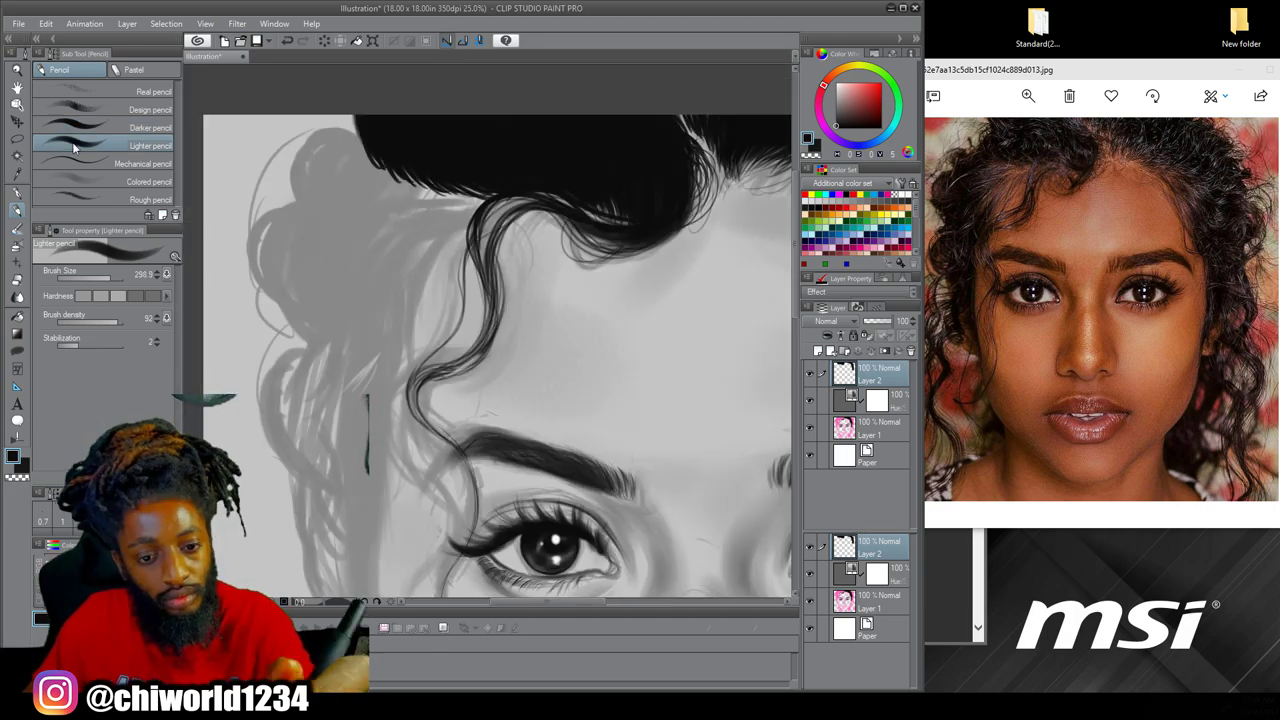
{"action": "left_click", "coordinate": [98, 127]}
{"action": "scroll", "coordinate": [490, 400], "scroll_direction": "down", "scroll_amount": 3}
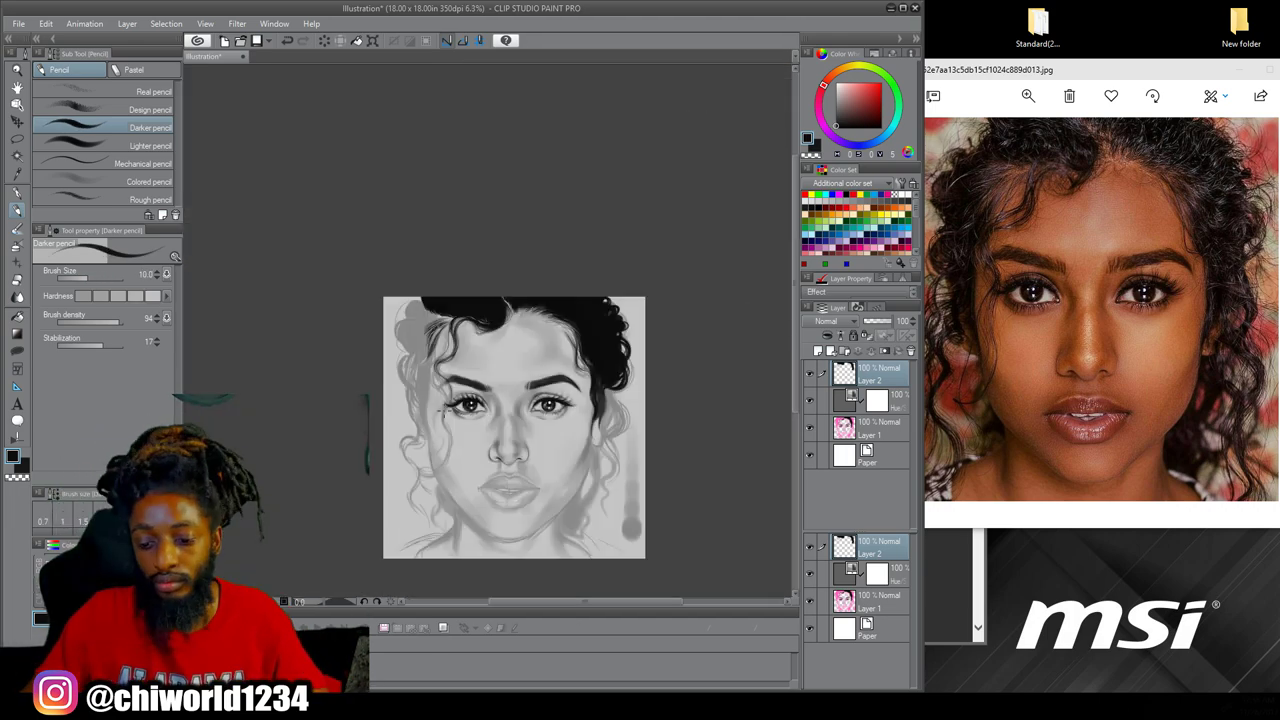
{"action": "scroll", "coordinate": [535, 400], "scroll_direction": "up", "scroll_amount": 3}
Deepen the soft shading around the inner eye sockets and nose bridge with the Colored pencil at size 200.4 and density 57
{"action": "left_click", "coordinate": [150, 181]}
{"action": "scroll", "coordinate": [514, 289], "scroll_direction": "down", "scroll_amount": 3}
{"action": "scroll", "coordinate": [600, 340], "scroll_direction": "up", "scroll_amount": 4}
{"action": "scroll", "coordinate": [612, 343], "scroll_direction": "down", "scroll_amount": 2}
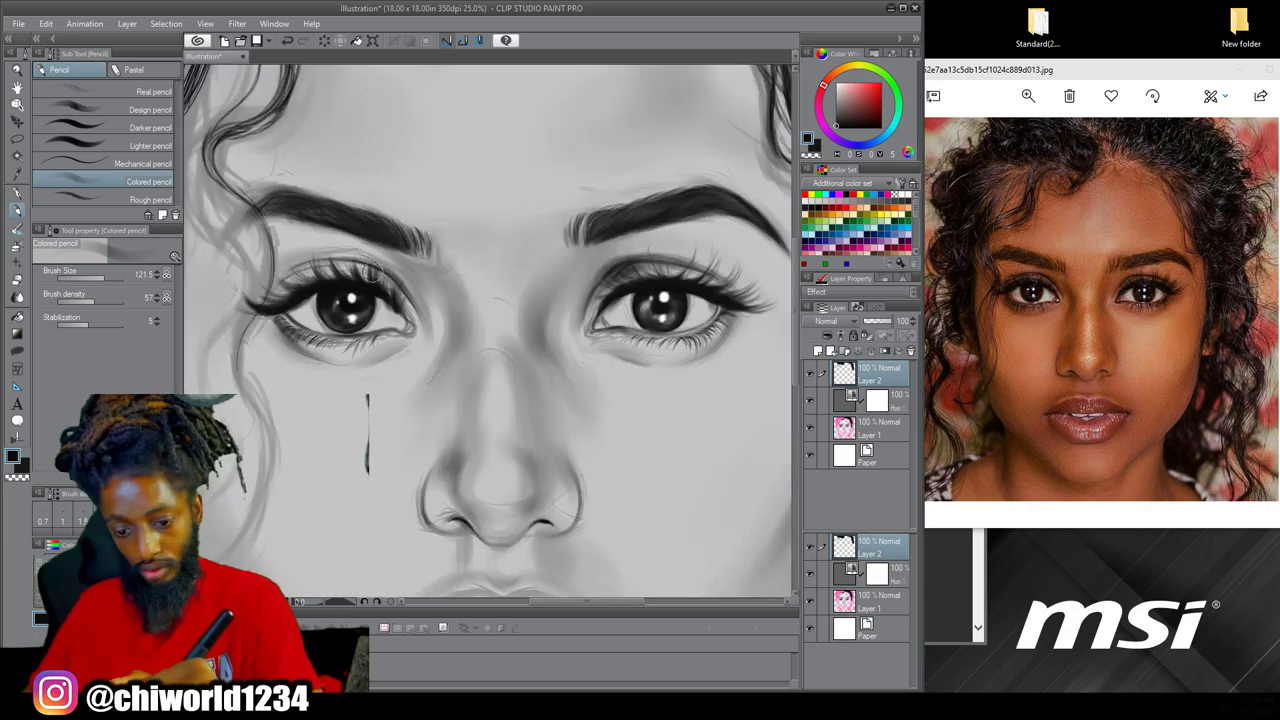
{"action": "scroll", "coordinate": [407, 380], "scroll_direction": "up", "scroll_amount": 1}
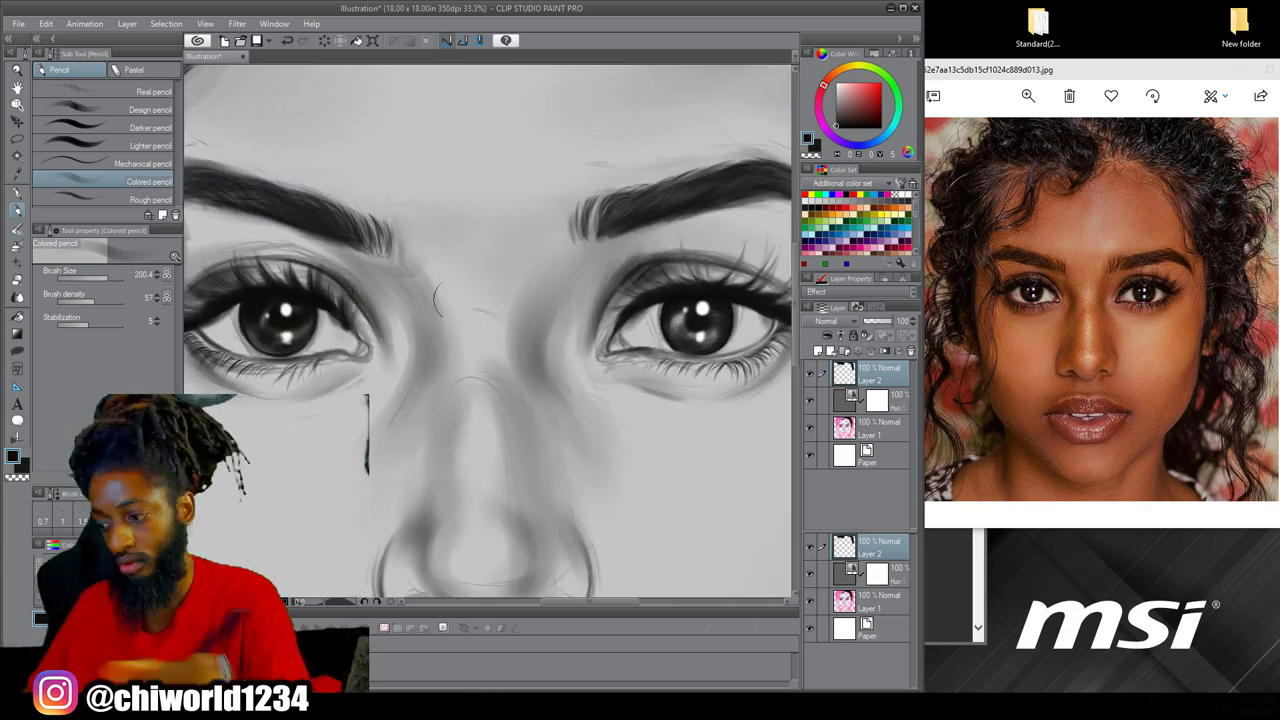
{"action": "scroll", "coordinate": [487, 331], "scroll_direction": "down", "scroll_amount": 3}
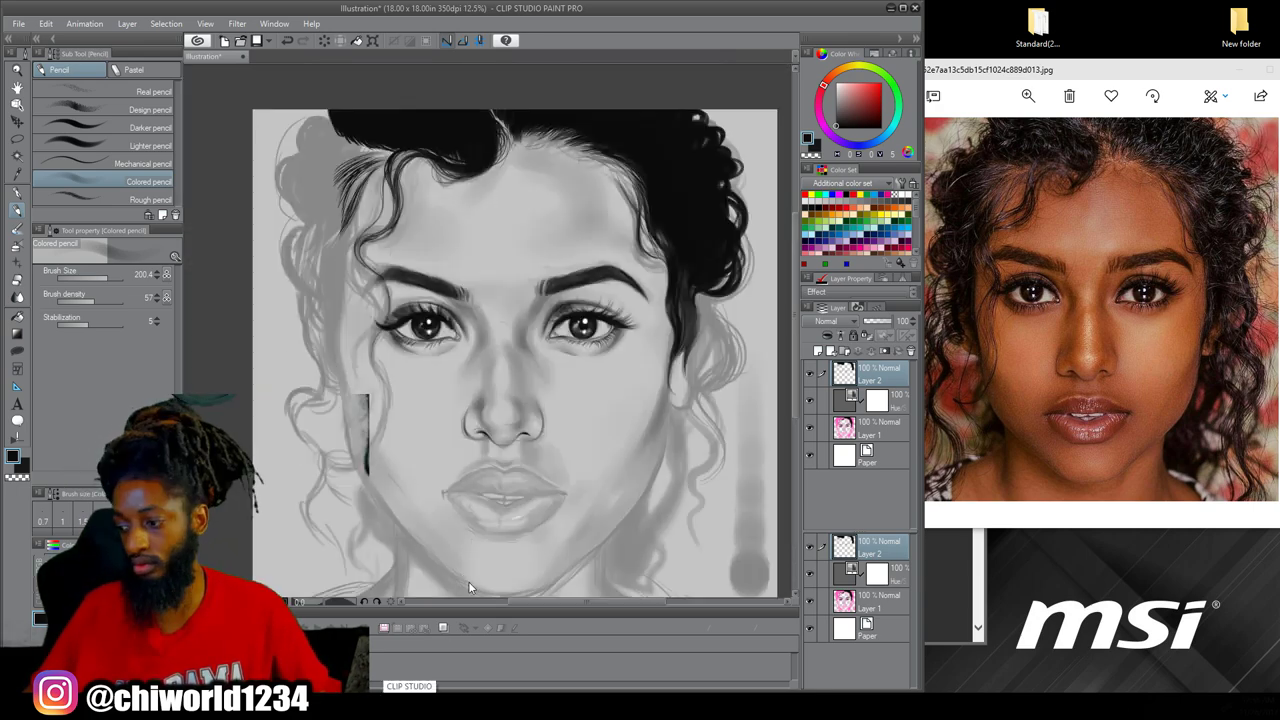
{"action": "scroll", "coordinate": [468, 581], "scroll_direction": "up", "scroll_amount": 2}
{"action": "scroll", "coordinate": [608, 326], "scroll_direction": "down", "scroll_amount": 2}
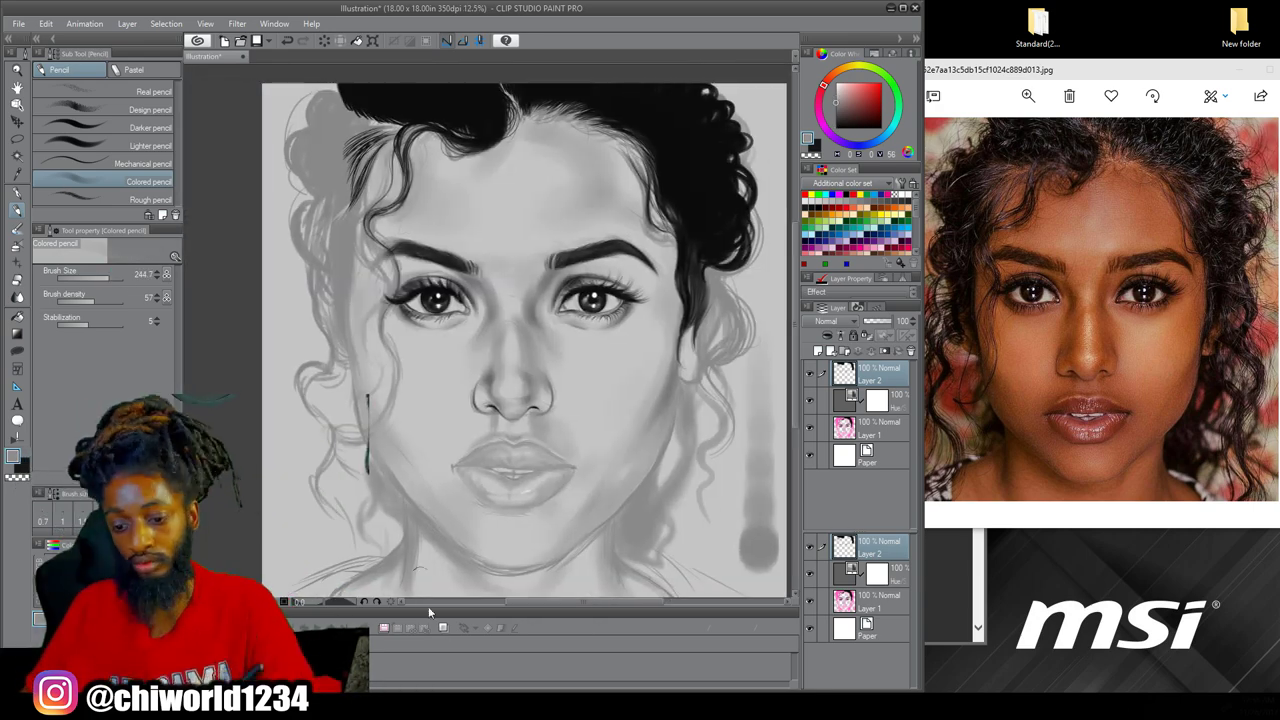
Enlarge the reference photo's lips and darken the line between the lips with the Colored pencil at size 20.1
{"action": "scroll", "coordinate": [523, 407], "scroll_direction": "up", "scroll_amount": 2}
{"action": "left_click", "coordinate": [1026, 291]}
{"action": "scroll", "coordinate": [1026, 291], "scroll_direction": "up", "scroll_amount": 3}
{"action": "mouse_move", "coordinate": [508, 480]}
{"action": "left_mouse_down"}
{"action": "mouse_move", "coordinate": [506, 345]}
{"action": "mouse_move", "coordinate": [516, 444]}
{"action": "left_mouse_up"}
{"action": "scroll", "coordinate": [490, 470], "scroll_direction": "up", "scroll_amount": 3}
{"action": "left_click_drag", "start_coordinate": [660, 298], "coordinate": [594, 327]}
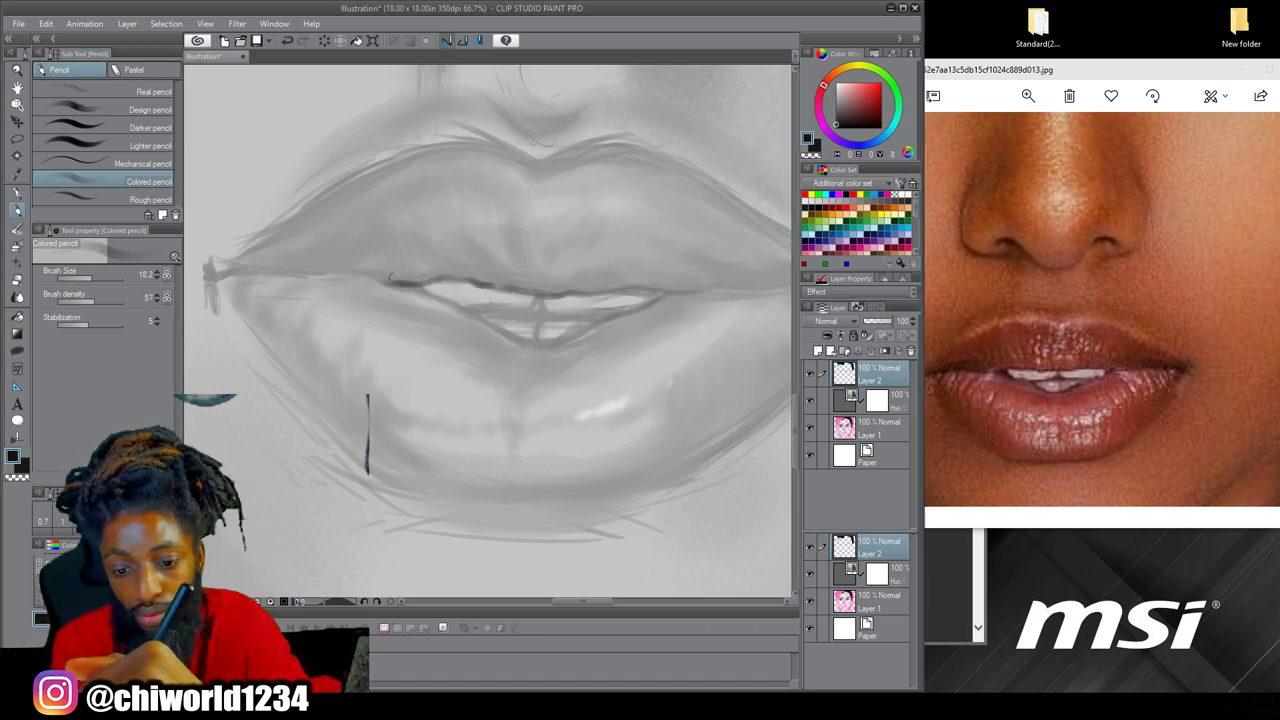
{"action": "scroll", "coordinate": [505, 371], "scroll_direction": "down", "scroll_amount": 2}
{"action": "scroll", "coordinate": [505, 371], "scroll_direction": "up", "scroll_amount": 2}
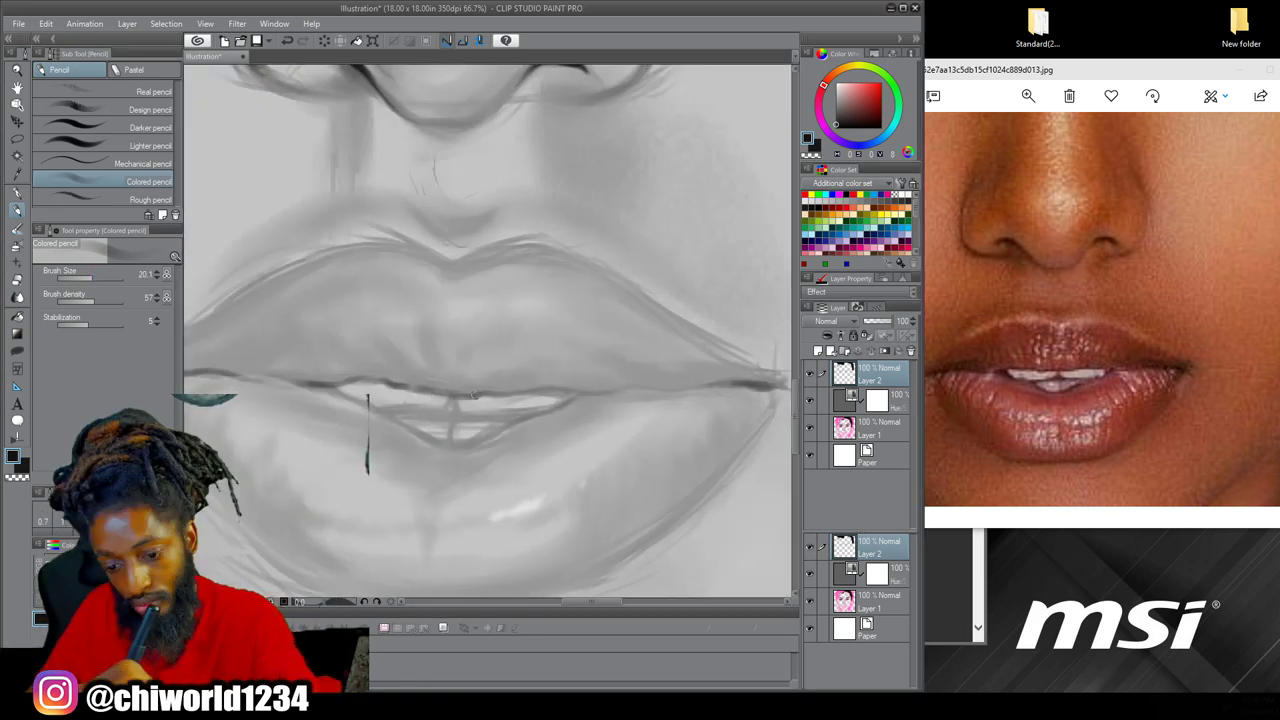
Define the mouth opening and the gaps between the teeth with the Colored pencil at size 11.0 and density 64
{"action": "scroll", "coordinate": [271, 358], "scroll_direction": "up", "scroll_amount": 2}
{"action": "key", "text": "bracketleft"}
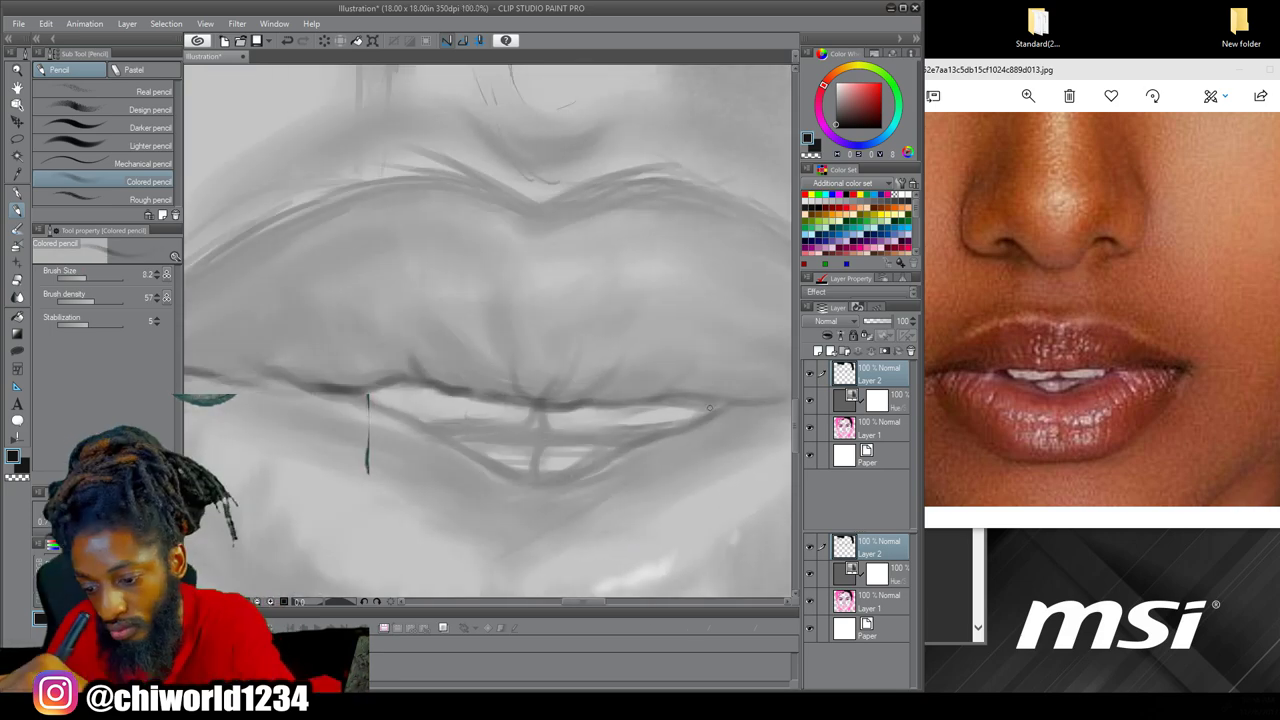
{"action": "scroll", "coordinate": [341, 396], "scroll_direction": "down", "scroll_amount": 2}
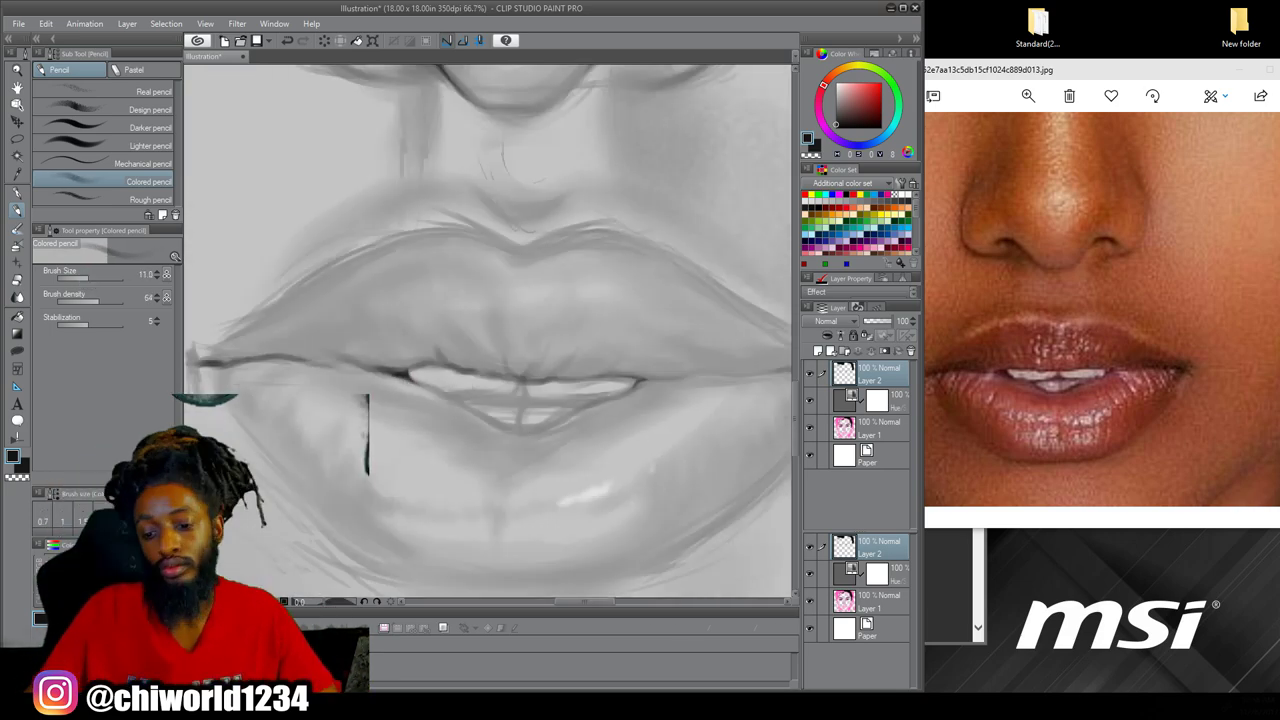
{"action": "scroll", "coordinate": [455, 366], "scroll_direction": "up", "scroll_amount": 3}
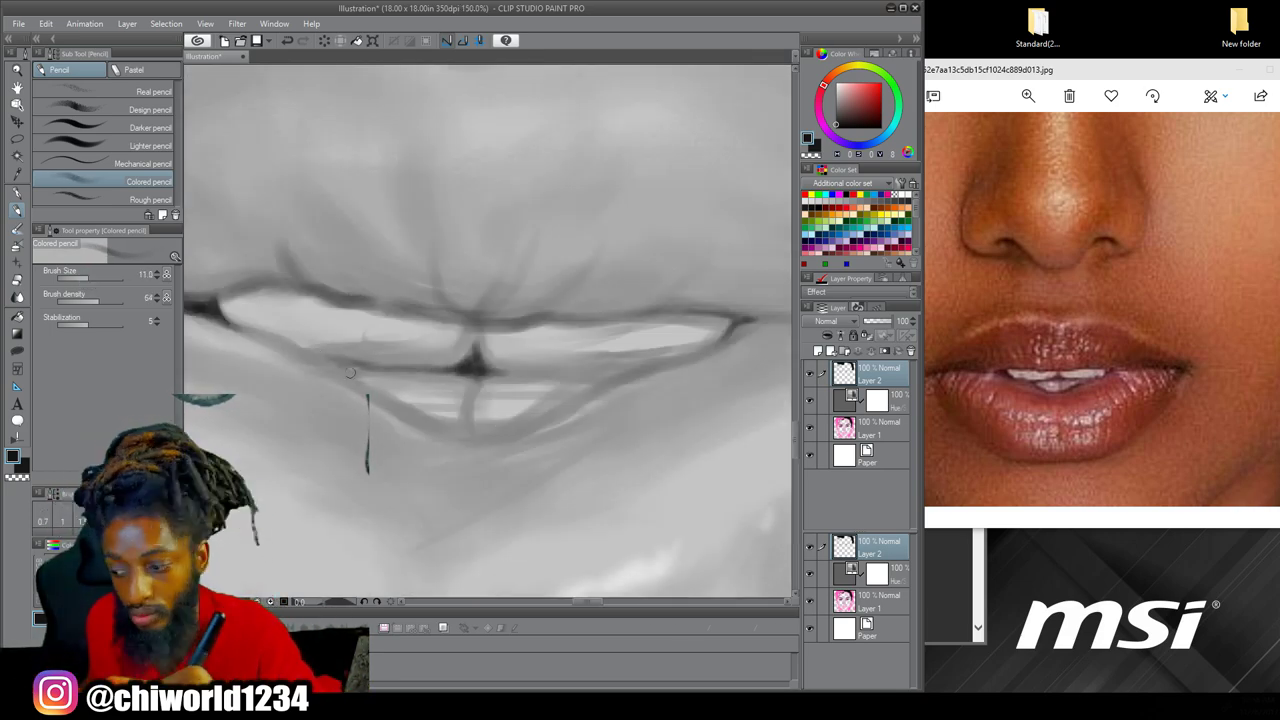
{"action": "scroll", "coordinate": [600, 458], "scroll_direction": "down", "scroll_amount": 1}
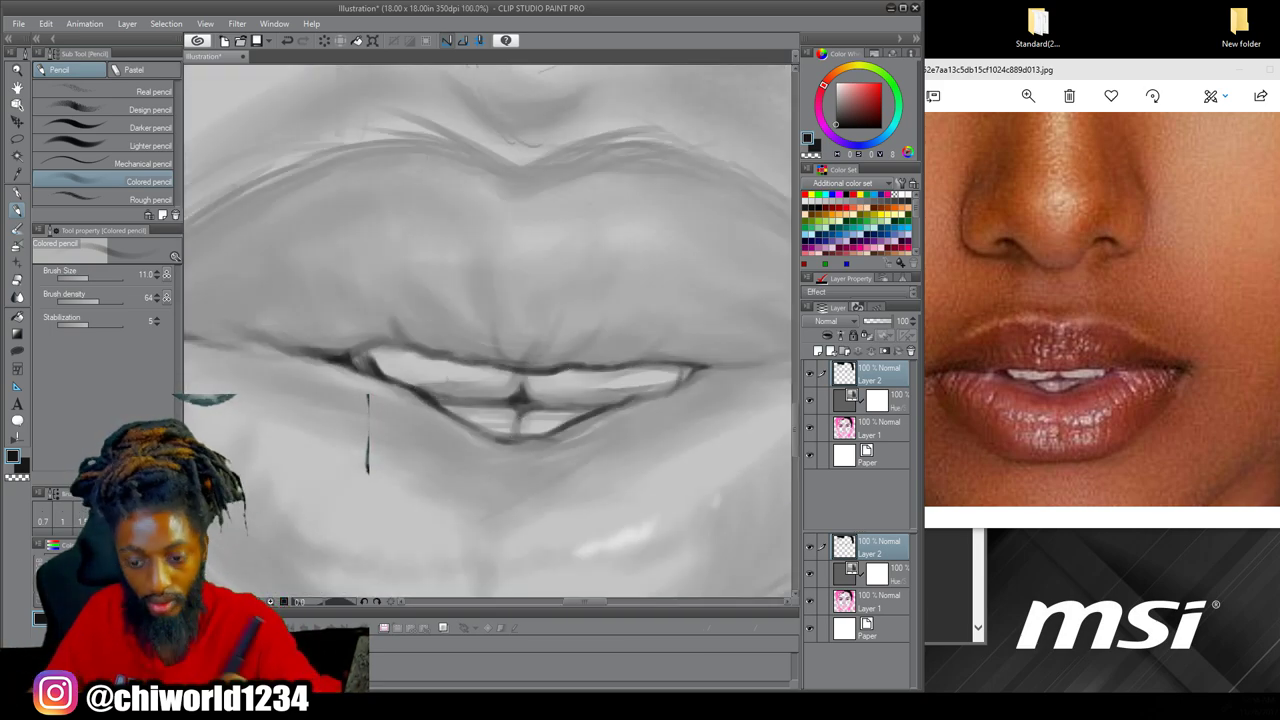
Shade the upper lip's lower edge and vertical creases with the Colored pencil at size 33.1
{"action": "scroll", "coordinate": [326, 364], "scroll_direction": "down", "scroll_amount": 1}
{"action": "key", "text": "bracketright"}
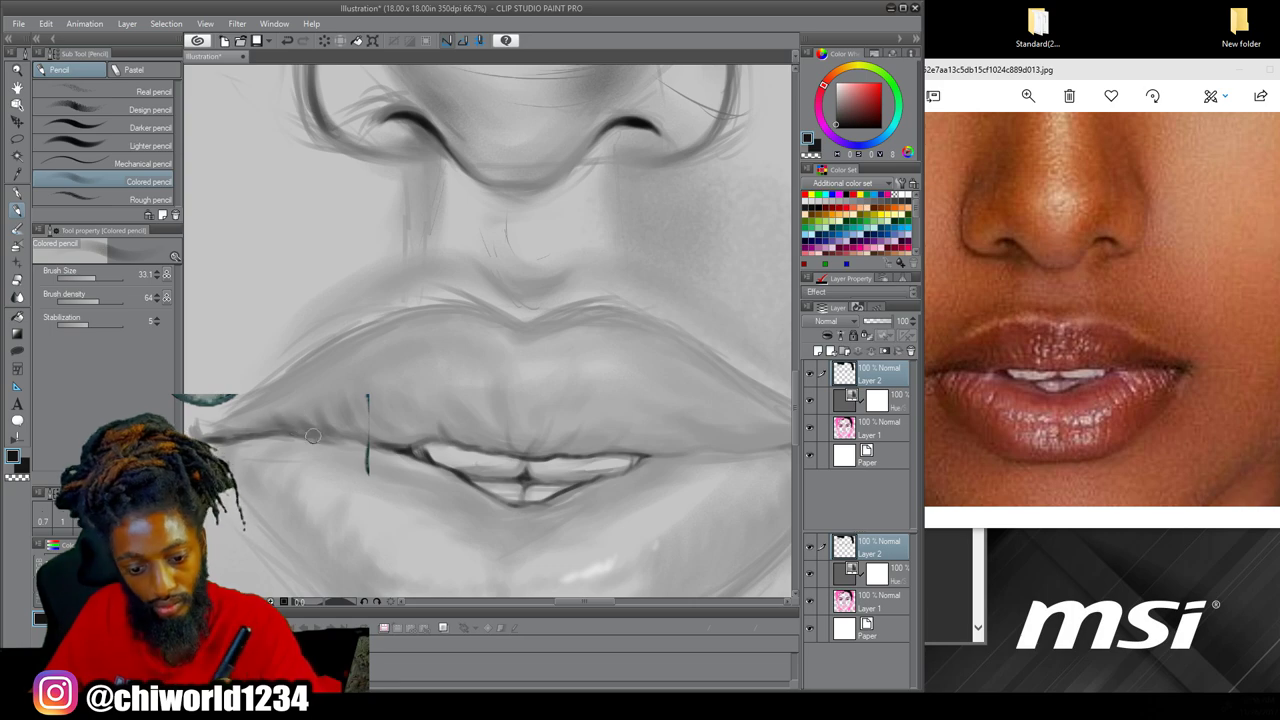
{"action": "scroll", "coordinate": [632, 462], "scroll_direction": "down", "scroll_amount": 1}
{"action": "scroll", "coordinate": [531, 503], "scroll_direction": "up", "scroll_amount": 1}
{"action": "left_click_drag", "start_coordinate": [556, 285], "coordinate": [659, 274]}
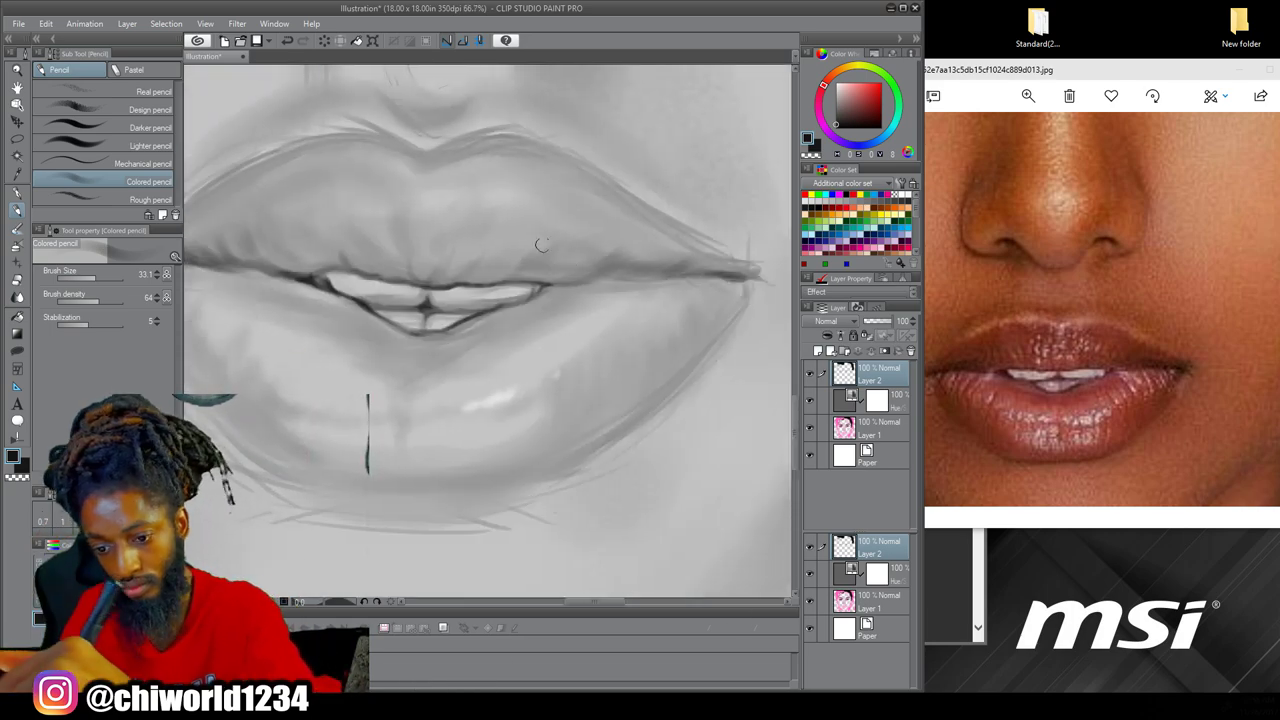
{"action": "key", "text": "bracketright"}
{"action": "scroll", "coordinate": [531, 563], "scroll_direction": "down", "scroll_amount": 1}
{"action": "scroll", "coordinate": [300, 570], "scroll_direction": "up", "scroll_amount": 1}
Darken the lower lip's bottom contour with the Colored pencil at size 20.1 and stabilization 56
{"action": "mouse_move", "coordinate": [608, 320]}
{"action": "left_mouse_down"}
{"action": "mouse_move", "coordinate": [445, 342]}
{"action": "mouse_move", "coordinate": [370, 290]}
{"action": "left_mouse_up"}
{"action": "scroll", "coordinate": [440, 413], "scroll_direction": "down", "scroll_amount": 5}
{"action": "scroll", "coordinate": [452, 413], "scroll_direction": "up", "scroll_amount": 5}
{"action": "left_click", "coordinate": [92, 277]}
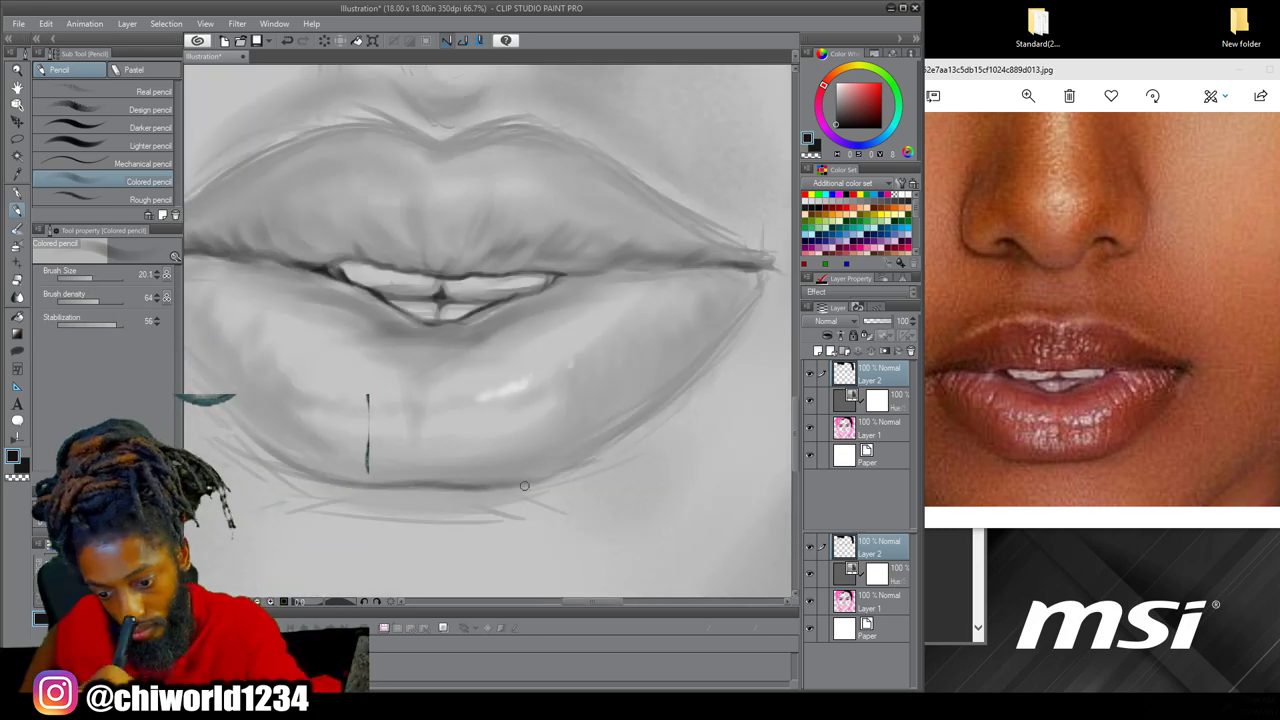
{"action": "left_click_drag", "start_coordinate": [546, 477], "coordinate": [634, 431]}
Shade the upper lip toward its corners with a larger Colored pencil at density 64, undoing the last stray stroke
{"action": "scroll", "coordinate": [486, 336], "scroll_direction": "down", "scroll_amount": 2}
{"action": "scroll", "coordinate": [438, 136], "scroll_direction": "up", "scroll_amount": 1}
{"action": "left_click_drag", "start_coordinate": [516, 284], "coordinate": [472, 292]}
{"action": "left_click", "coordinate": [100, 278]}
{"action": "left_click_drag", "start_coordinate": [682, 374], "coordinate": [641, 354]}
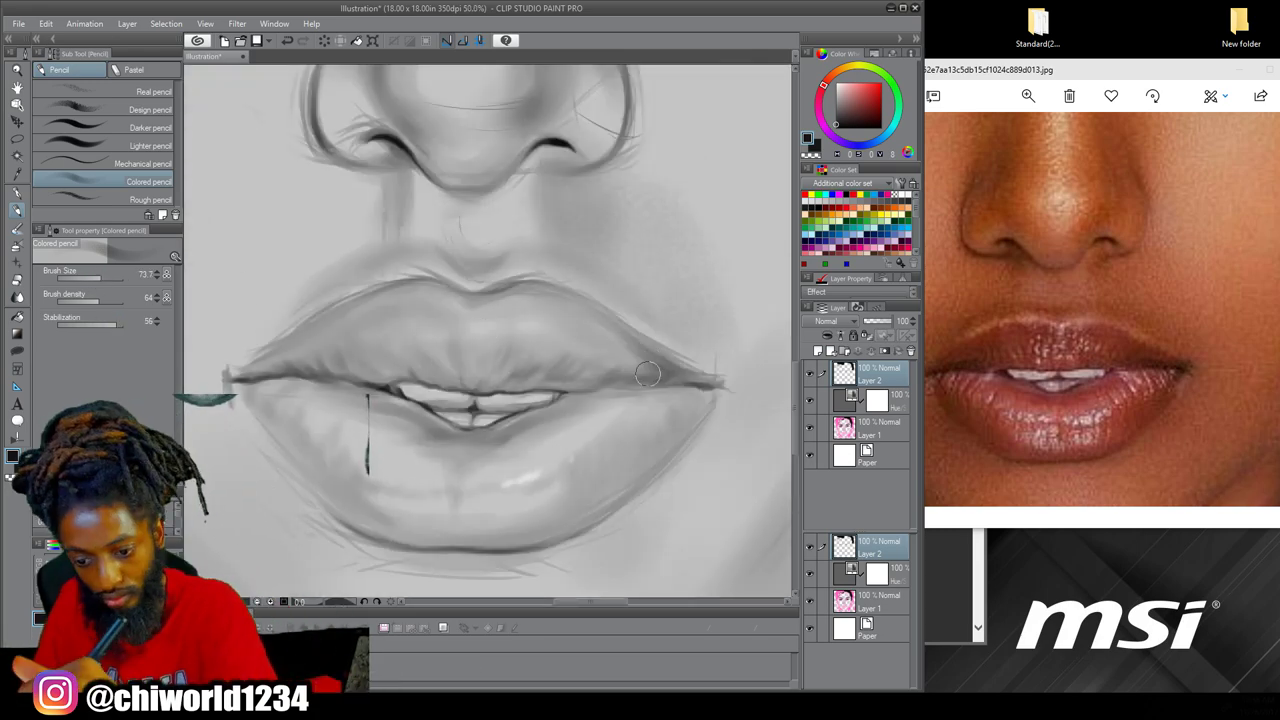
{"action": "scroll", "coordinate": [411, 353], "scroll_direction": "up", "scroll_amount": 2}
{"action": "mouse_move", "coordinate": [424, 284]}
{"action": "left_mouse_down"}
{"action": "mouse_move", "coordinate": [426, 234]}
{"action": "mouse_move", "coordinate": [332, 262]}
{"action": "mouse_move", "coordinate": [330, 280]}
{"action": "left_mouse_up"}
{"action": "key", "text": "ctrl+z"}
Build soft tone and vertical creases across the upper lip with the Colored pencil at density 36
{"action": "left_click", "coordinate": [98, 278]}
{"action": "left_click", "coordinate": [80, 301]}
{"action": "scroll", "coordinate": [540, 350], "scroll_direction": "down", "scroll_amount": 3}
{"action": "scroll", "coordinate": [486, 363], "scroll_direction": "up", "scroll_amount": 1}
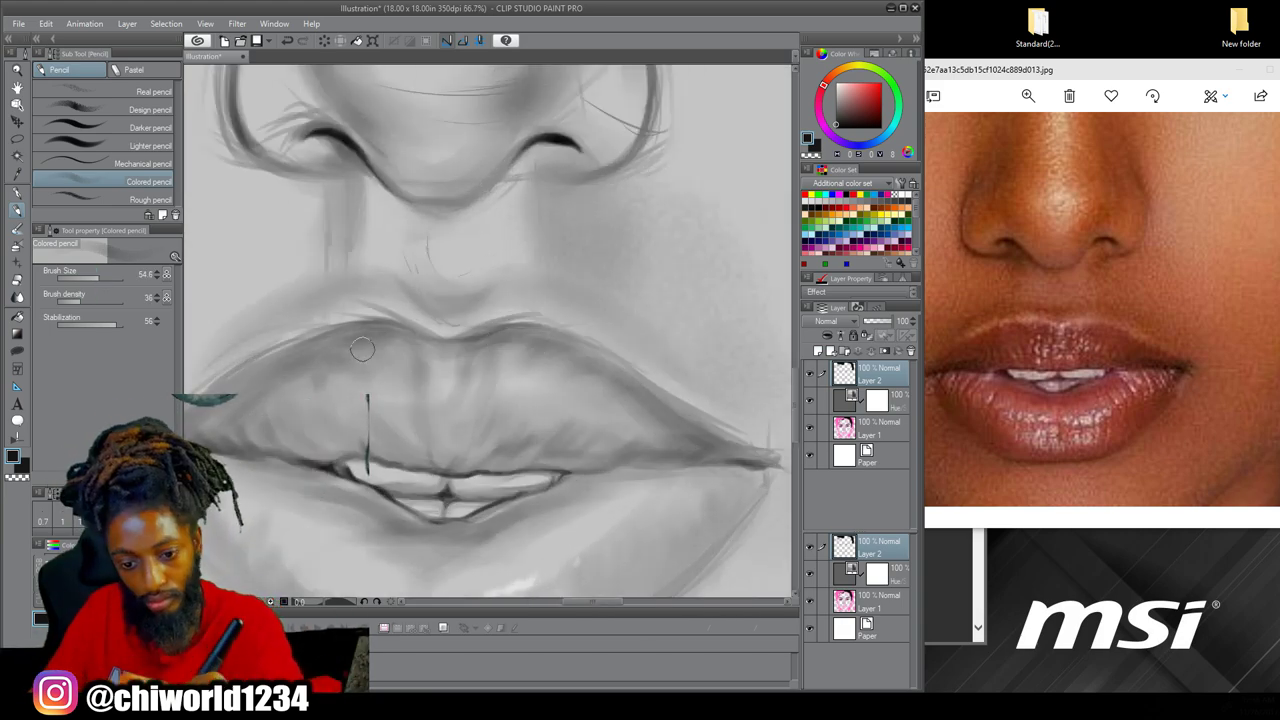
{"action": "scroll", "coordinate": [668, 407], "scroll_direction": "down", "scroll_amount": 1}
{"action": "scroll", "coordinate": [668, 407], "scroll_direction": "up", "scroll_amount": 1}
{"action": "key", "text": "bracketright"}
{"action": "scroll", "coordinate": [622, 464], "scroll_direction": "down", "scroll_amount": 2}
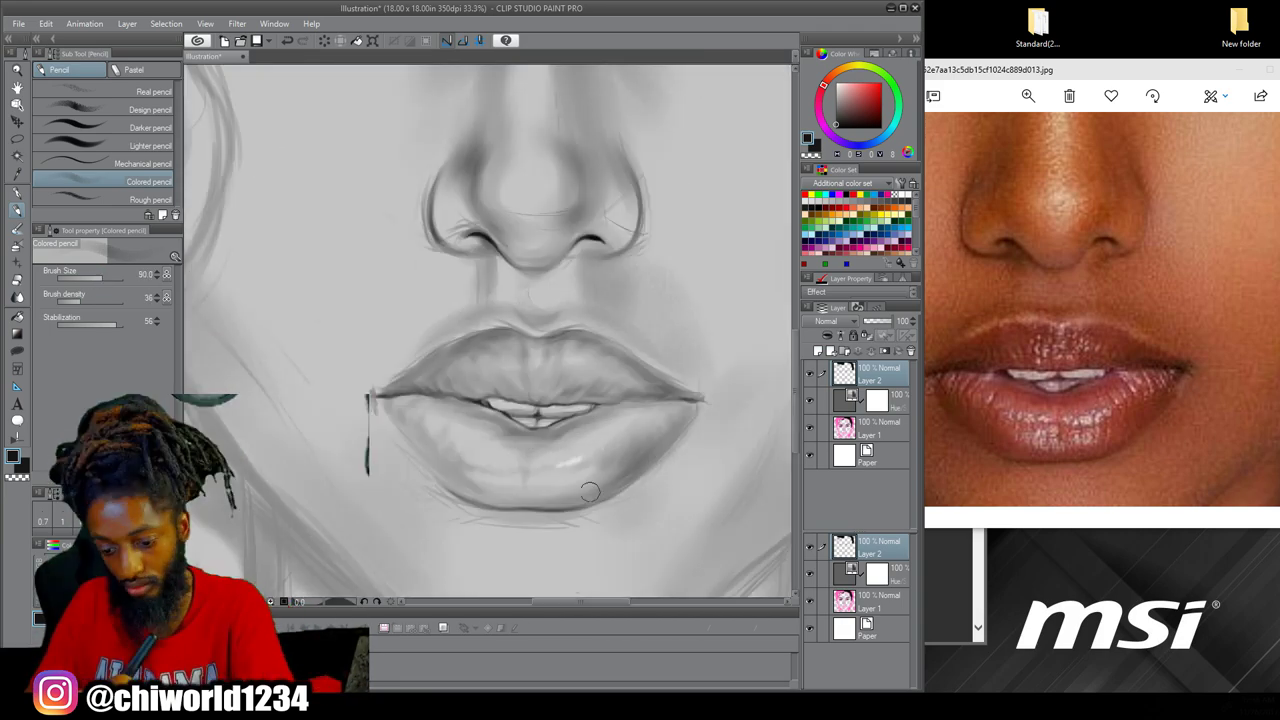
Deepen the shading along both sides of the lower lip with the Colored pencil at density 36
{"action": "scroll", "coordinate": [495, 335], "scroll_direction": "down", "scroll_amount": 5}
{"action": "scroll", "coordinate": [500, 348], "scroll_direction": "up", "scroll_amount": 6}
{"action": "key", "text": "bracketleft"}
{"action": "key", "text": "bracketleft"}
{"action": "key", "text": "bracketleft"}
{"action": "key", "text": "bracketleft"}
{"action": "key", "text": "bracketleft"}
{"action": "key", "text": "bracketleft"}
{"action": "key", "text": "bracketleft"}
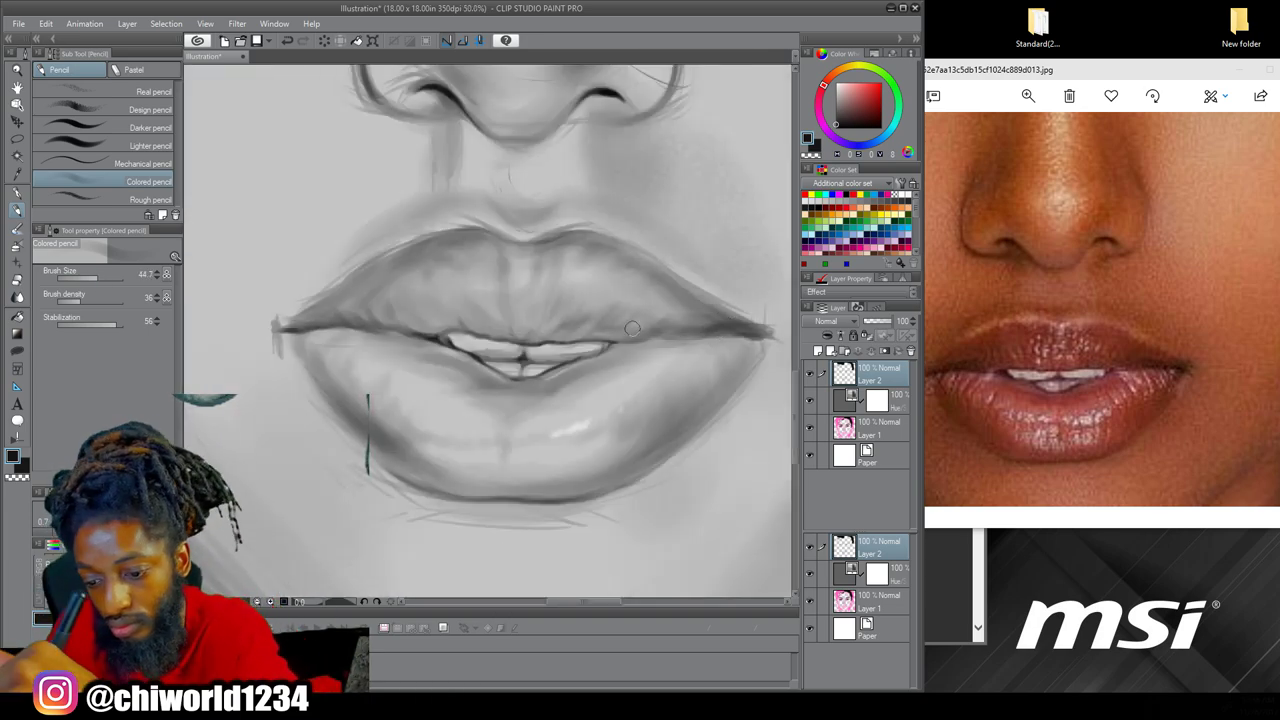
Lay a broad soft tone over both lips with the Colored pencil at size 221.4 and density 36
{"action": "key", "text": "bracketright"}
{"action": "key", "text": "bracketright"}
{"action": "key", "text": "bracketright"}
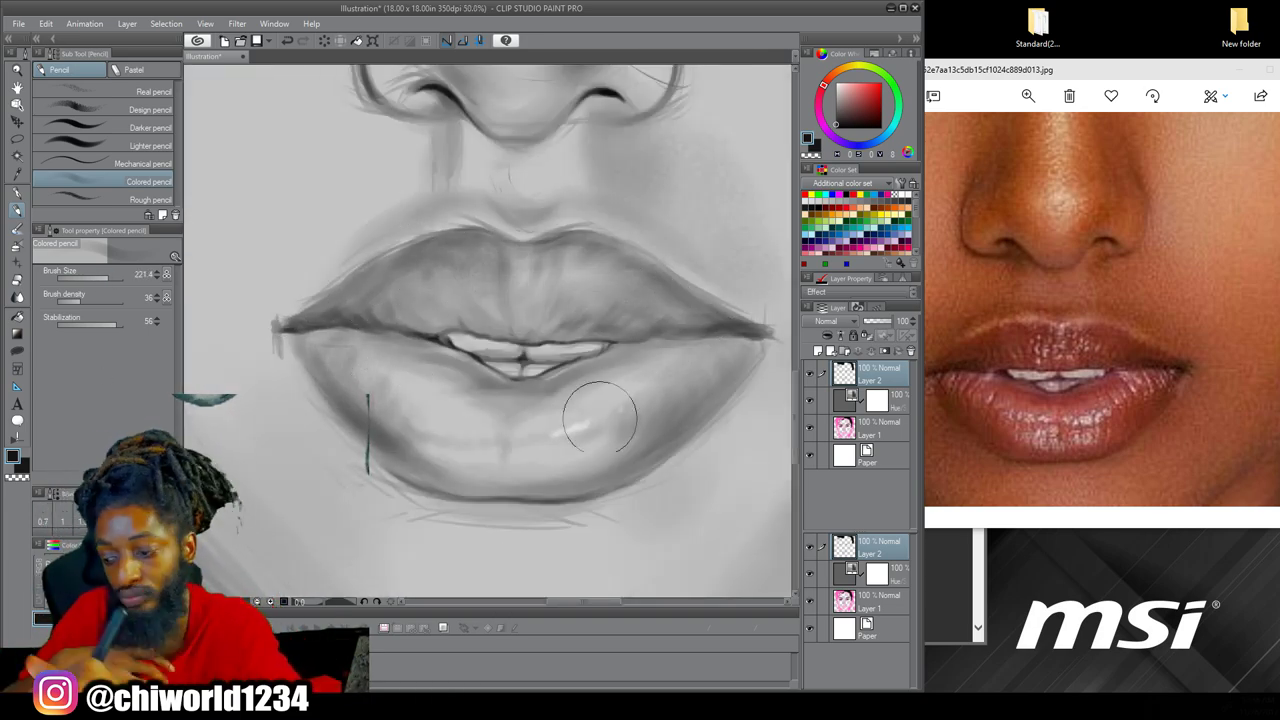
{"action": "scroll", "coordinate": [707, 401], "scroll_direction": "down", "scroll_amount": 4}
{"action": "scroll", "coordinate": [707, 401], "scroll_direction": "up", "scroll_amount": 5}
{"action": "key", "text": "bracketleft"}
{"action": "key", "text": "bracketleft"}
{"action": "key", "text": "bracketleft"}
{"action": "key", "text": "bracketleft"}
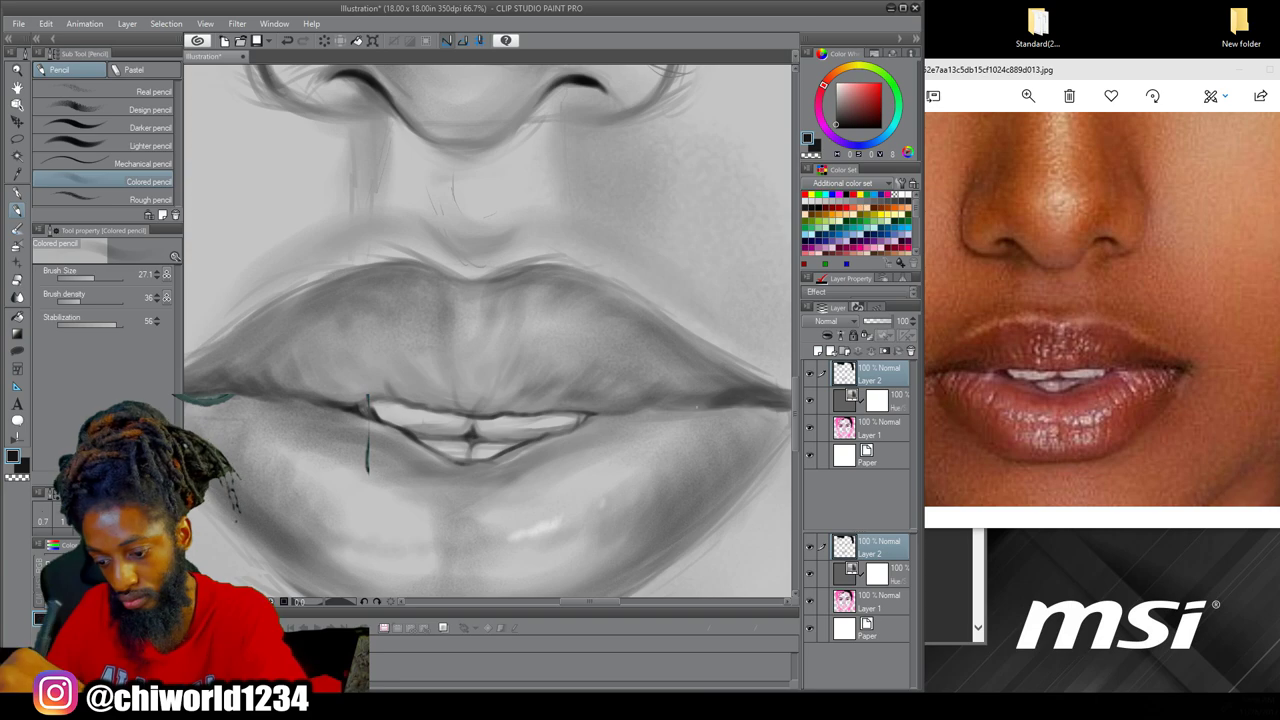
Sharpen the dark line between the lips and around the teeth with a fine Colored pencil
{"action": "mouse_move", "coordinate": [372, 402]}
{"action": "left_mouse_down"}
{"action": "mouse_move", "coordinate": [543, 434]}
{"action": "mouse_move", "coordinate": [385, 363]}
{"action": "left_mouse_up"}
{"action": "key", "text": "bracketleft"}
{"action": "left_click_drag", "start_coordinate": [604, 380], "coordinate": [583, 392]}
{"action": "scroll", "coordinate": [604, 198], "scroll_direction": "down", "scroll_amount": 1}
Darken the lip corners and outer lip edges with the Colored pencil at size 90.0
{"action": "key", "text": "bracketright"}
{"action": "key", "text": "bracketright"}
{"action": "key", "text": "bracketright"}
{"action": "key", "text": "bracketright"}
{"action": "left_click_drag", "start_coordinate": [756, 328], "coordinate": [706, 390]}
{"action": "left_click_drag", "start_coordinate": [318, 381], "coordinate": [288, 340]}
{"action": "mouse_move", "coordinate": [718, 294]}
{"action": "left_mouse_down"}
{"action": "mouse_move", "coordinate": [530, 232]}
{"action": "mouse_move", "coordinate": [290, 310]}
{"action": "left_mouse_up"}
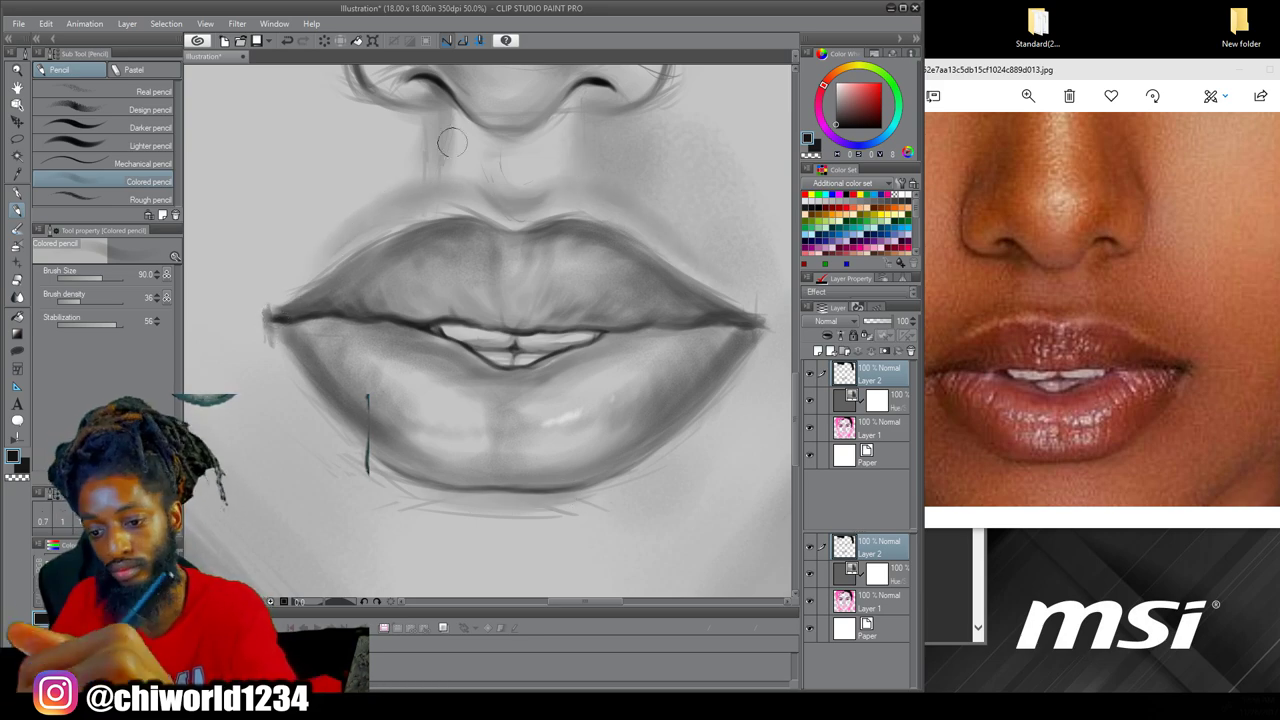
Zoom the reference photo out to the lower face and shade beneath the chin with the Colored pencil
{"action": "scroll", "coordinate": [480, 500], "scroll_direction": "down", "scroll_amount": 4}
{"action": "scroll", "coordinate": [490, 520], "scroll_direction": "up", "scroll_amount": 2}
{"action": "left_click", "coordinate": [1146, 370]}
{"action": "scroll", "coordinate": [1146, 370], "scroll_direction": "down", "scroll_amount": 2}
{"action": "left_click_drag", "start_coordinate": [563, 202], "coordinate": [563, 134]}
{"action": "left_click", "coordinate": [110, 145]}
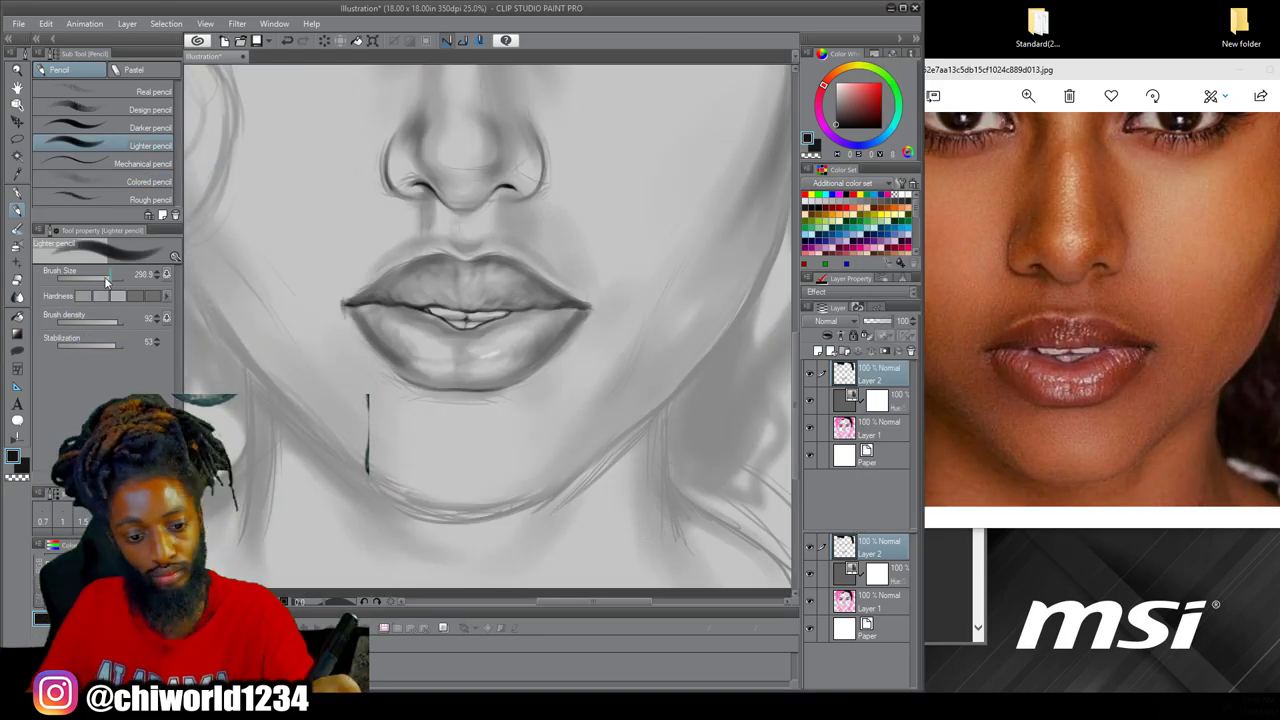
{"action": "left_click", "coordinate": [150, 181]}
{"action": "left_click_drag", "start_coordinate": [491, 550], "coordinate": [530, 593]}
{"action": "left_click_drag", "start_coordinate": [540, 555], "coordinate": [593, 527]}
Define the jawline and neck contours with the Colored pencil at size 29.9, density 36 and stabilization 67
{"action": "scroll", "coordinate": [587, 560], "scroll_direction": "down", "scroll_amount": 2}
{"action": "left_click", "coordinate": [1070, 330]}
{"action": "scroll", "coordinate": [1070, 330], "scroll_direction": "down", "scroll_amount": 1}
{"action": "left_click_drag", "start_coordinate": [655, 399], "coordinate": [609, 385]}
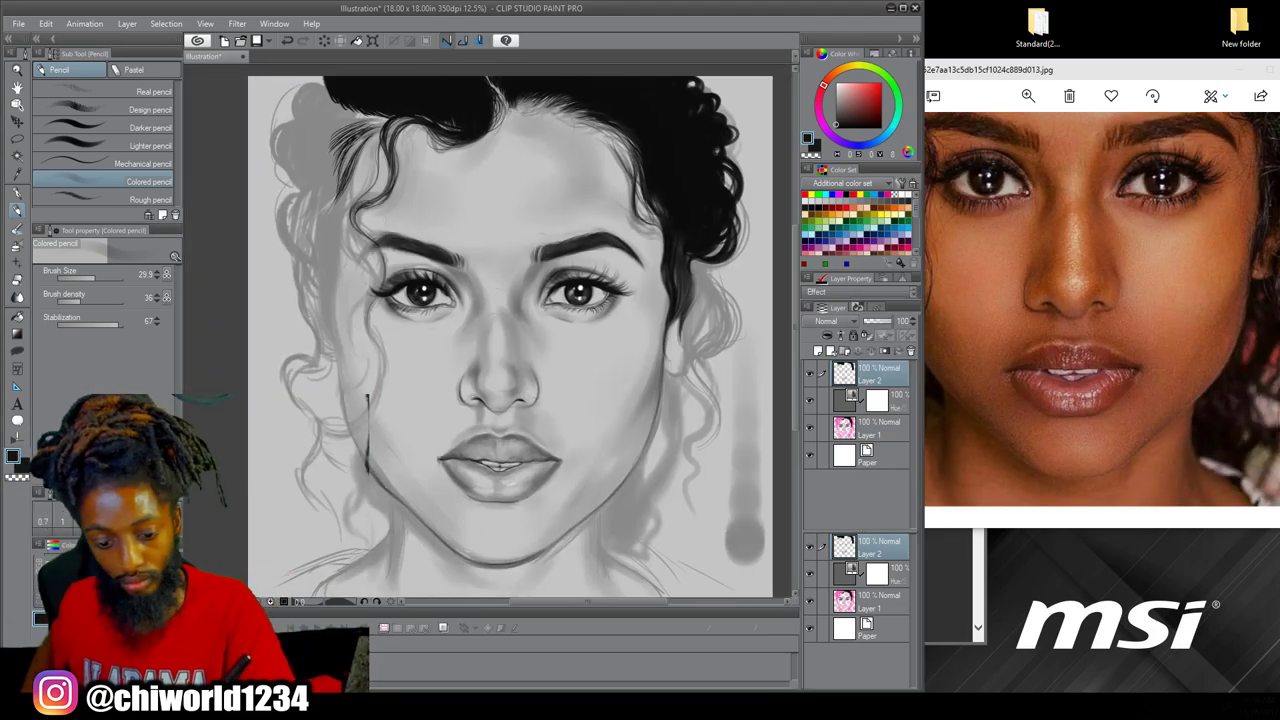
{"action": "scroll", "coordinate": [367, 432], "scroll_direction": "up", "scroll_amount": 2}
{"action": "left_click_drag", "start_coordinate": [712, 480], "coordinate": [760, 528]}
{"action": "mouse_move", "coordinate": [686, 591]}
{"action": "left_mouse_down"}
{"action": "mouse_move", "coordinate": [761, 491]}
{"action": "mouse_move", "coordinate": [897, 557]}
{"action": "left_mouse_up"}
{"action": "mouse_move", "coordinate": [414, 274]}
{"action": "left_mouse_down"}
{"action": "mouse_move", "coordinate": [420, 349]}
{"action": "mouse_move", "coordinate": [306, 457]}
{"action": "left_mouse_up"}
{"action": "scroll", "coordinate": [503, 386], "scroll_direction": "down", "scroll_amount": 2}
Block in the black hair mass between the jaw and the neck on the image's right with the Lighter pencil
{"action": "left_click_drag", "start_coordinate": [769, 386], "coordinate": [503, 386]}
{"action": "left_click", "coordinate": [150, 146]}
{"action": "scroll", "coordinate": [351, 334], "scroll_direction": "up", "scroll_amount": 3}
{"action": "left_click_drag", "start_coordinate": [351, 334], "coordinate": [223, 335]}
{"action": "left_click_drag", "start_coordinate": [434, 529], "coordinate": [425, 403]}
{"action": "scroll", "coordinate": [480, 480], "scroll_direction": "up", "scroll_amount": 1}
{"action": "left_click_drag", "start_coordinate": [540, 510], "coordinate": [499, 286]}
{"action": "left_click_drag", "start_coordinate": [608, 488], "coordinate": [414, 352]}
{"action": "mouse_move", "coordinate": [362, 300]}
{"action": "left_mouse_down"}
{"action": "mouse_move", "coordinate": [482, 383]}
{"action": "mouse_move", "coordinate": [528, 544]}
{"action": "left_mouse_up"}
{"action": "left_click_drag", "start_coordinate": [500, 400], "coordinate": [497, 463]}
{"action": "left_click_drag", "start_coordinate": [533, 201], "coordinate": [512, 570]}
{"action": "left_click_drag", "start_coordinate": [533, 196], "coordinate": [453, 308]}
Fill the hair mass behind the neck solid black with the Lighter pencil at size 60.3 and stabilization 5
{"action": "left_click", "coordinate": [88, 346]}
{"action": "mouse_move", "coordinate": [450, 500]}
{"action": "left_mouse_down"}
{"action": "mouse_move", "coordinate": [497, 443]}
{"action": "mouse_move", "coordinate": [410, 400]}
{"action": "left_mouse_up"}
{"action": "left_click", "coordinate": [100, 277]}
{"action": "left_click_drag", "start_coordinate": [560, 350], "coordinate": [530, 215]}
{"action": "mouse_move", "coordinate": [530, 215]}
{"action": "left_mouse_down"}
{"action": "mouse_move", "coordinate": [417, 340]}
{"action": "mouse_move", "coordinate": [500, 330]}
{"action": "left_mouse_up"}
{"action": "left_click_drag", "start_coordinate": [510, 550], "coordinate": [425, 500]}
{"action": "scroll", "coordinate": [430, 355], "scroll_direction": "down", "scroll_amount": 4}
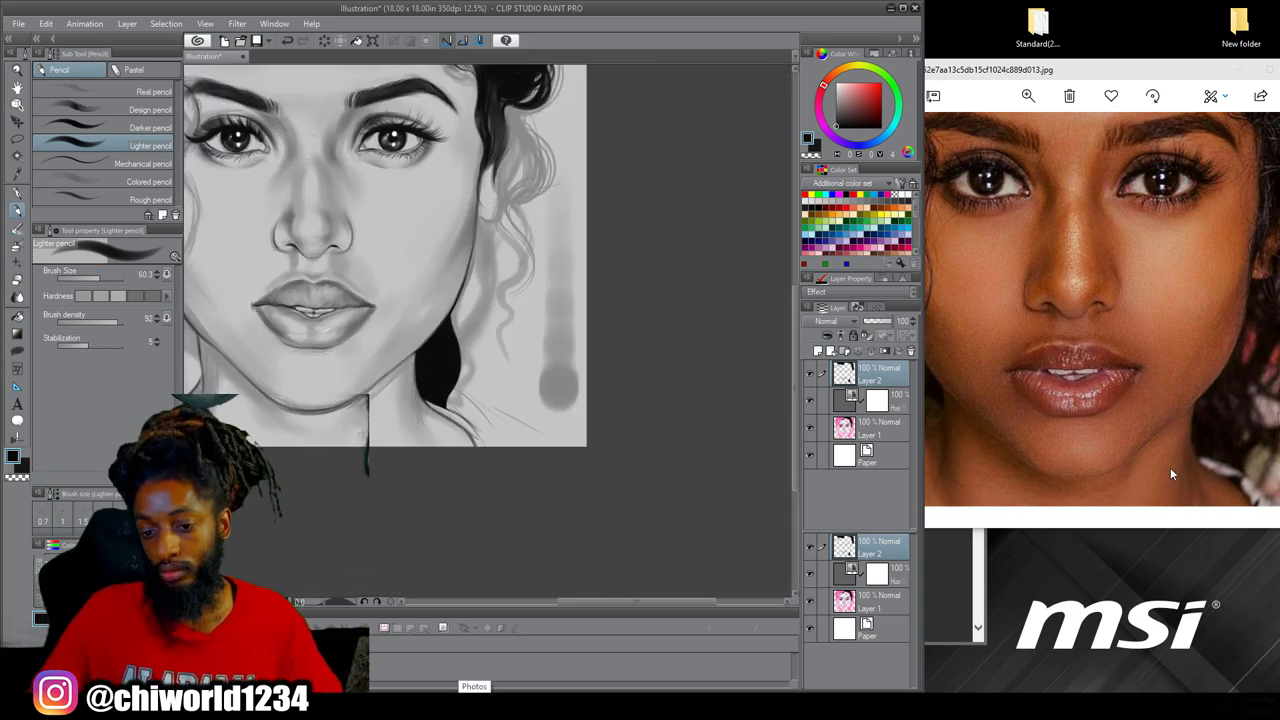
Show the full head in the reference photo and draw curved black strands rising from the neck hair at stabilization 26
{"action": "left_click", "coordinate": [1095, 300]}
{"action": "scroll", "coordinate": [1095, 300], "scroll_direction": "down", "scroll_amount": 2}
{"action": "scroll", "coordinate": [465, 344], "scroll_direction": "up", "scroll_amount": 3}
{"action": "left_click", "coordinate": [107, 346]}
{"action": "left_click_drag", "start_coordinate": [443, 447], "coordinate": [416, 520]}
{"action": "left_click_drag", "start_coordinate": [446, 405], "coordinate": [504, 286]}
{"action": "left_click_drag", "start_coordinate": [455, 372], "coordinate": [545, 187]}
{"action": "left_click_drag", "start_coordinate": [465, 370], "coordinate": [509, 156]}
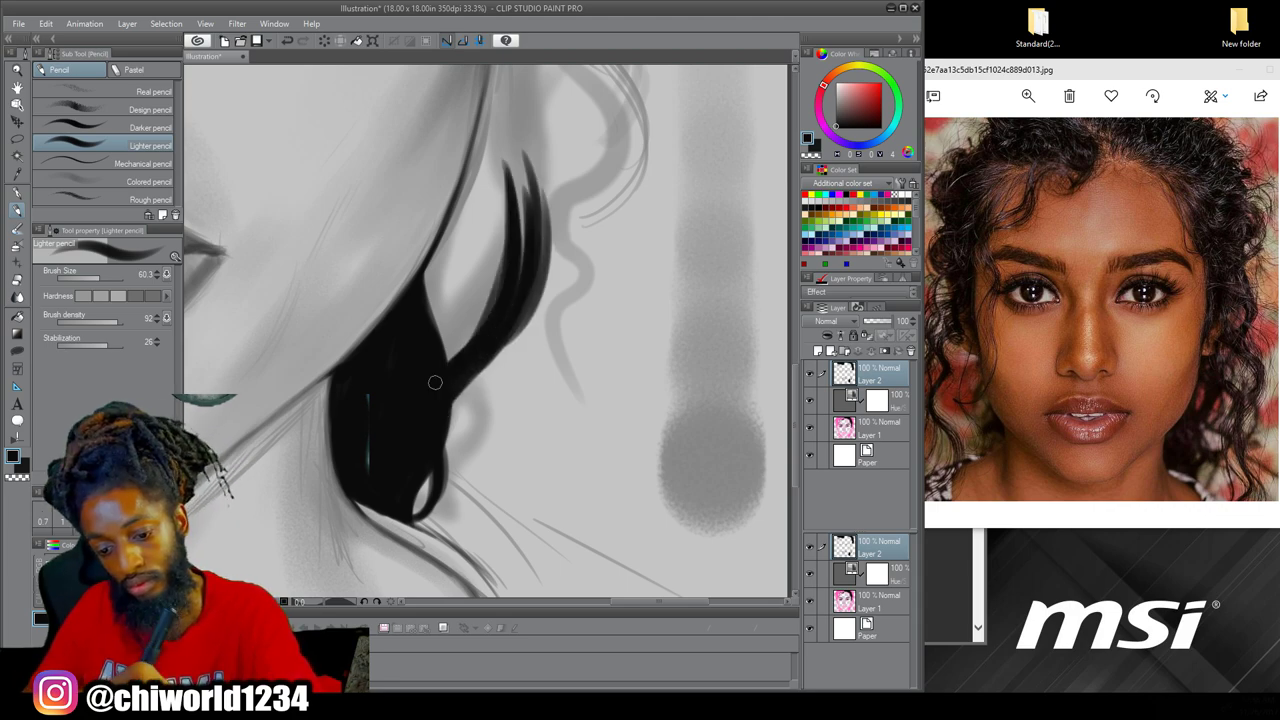
Extend the strands into a thick black lock along the cheek and jaw with the Lighter pencil at size 60.3
{"action": "left_click_drag", "start_coordinate": [497, 323], "coordinate": [497, 510]}
{"action": "left_click_drag", "start_coordinate": [508, 244], "coordinate": [505, 476]}
{"action": "left_click_drag", "start_coordinate": [506, 218], "coordinate": [518, 396]}
{"action": "left_click_drag", "start_coordinate": [480, 420], "coordinate": [568, 362]}
{"action": "left_click_drag", "start_coordinate": [581, 278], "coordinate": [530, 398]}
{"action": "mouse_move", "coordinate": [574, 218]}
{"action": "left_mouse_down"}
{"action": "mouse_move", "coordinate": [517, 402]}
{"action": "mouse_move", "coordinate": [540, 356]}
{"action": "left_mouse_up"}
{"action": "left_click_drag", "start_coordinate": [588, 336], "coordinate": [536, 486]}
{"action": "left_click_drag", "start_coordinate": [795, 394], "coordinate": [795, 425]}
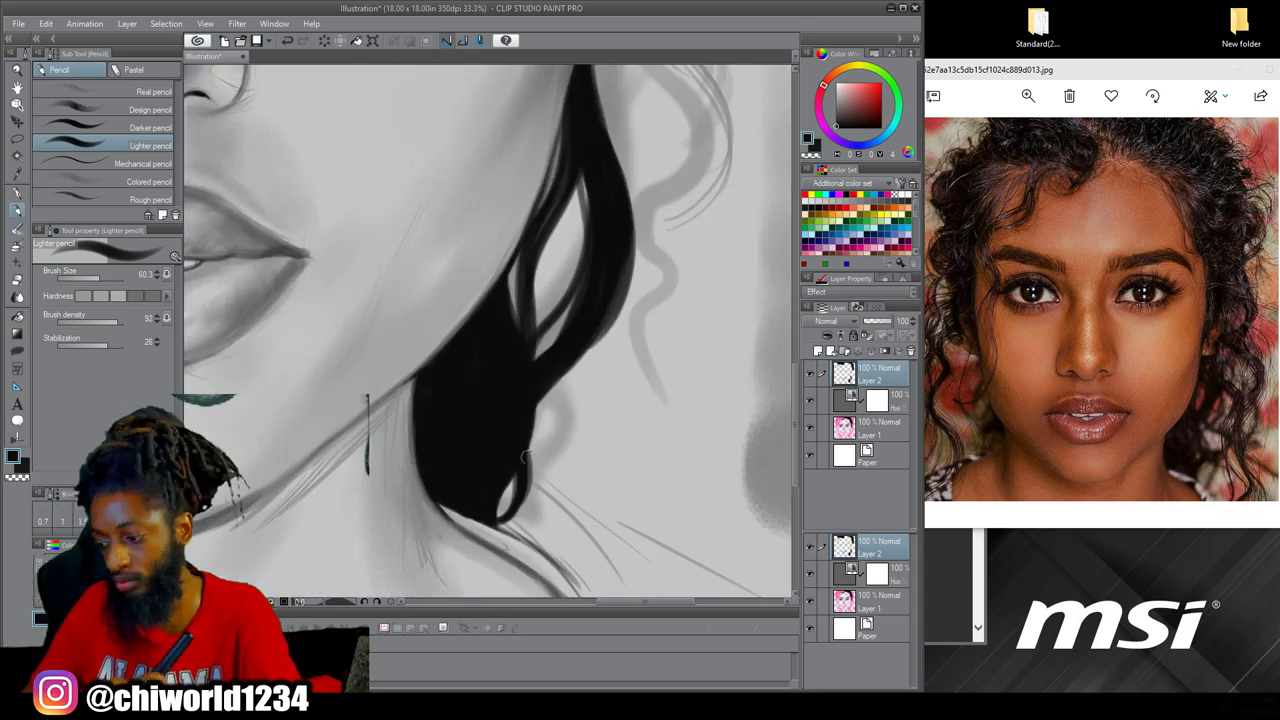
{"action": "left_click_drag", "start_coordinate": [537, 430], "coordinate": [500, 527]}
Soften the edges and gaps of the black lock beside the jaw with the Colored pencil at density 58
{"action": "left_click", "coordinate": [148, 182]}
{"action": "left_click_drag", "start_coordinate": [606, 334], "coordinate": [540, 428]}
{"action": "left_click_drag", "start_coordinate": [550, 212], "coordinate": [540, 322]}
{"action": "left_click_drag", "start_coordinate": [580, 370], "coordinate": [538, 420]}
{"action": "left_click_drag", "start_coordinate": [540, 432], "coordinate": [512, 522]}
{"action": "scroll", "coordinate": [625, 487], "scroll_direction": "down", "scroll_amount": 5}
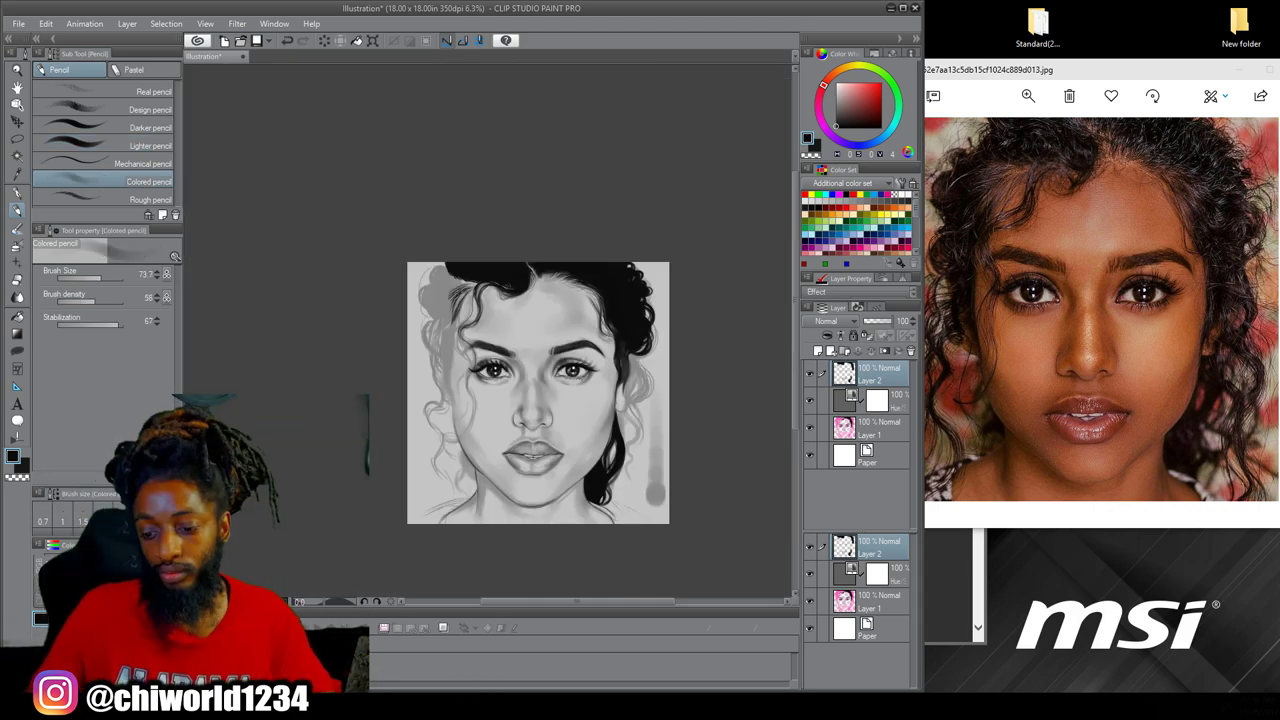
Shade soft strands through the hair beside the ear and cheek with the Colored pencil
{"action": "scroll", "coordinate": [653, 424], "scroll_direction": "up", "scroll_amount": 4}
{"action": "left_click_drag", "start_coordinate": [556, 336], "coordinate": [527, 416]}
{"action": "left_click_drag", "start_coordinate": [574, 172], "coordinate": [536, 372]}
{"action": "left_click_drag", "start_coordinate": [560, 316], "coordinate": [598, 492]}
{"action": "left_click_drag", "start_coordinate": [590, 300], "coordinate": [590, 432]}
{"action": "mouse_move", "coordinate": [574, 248]}
{"action": "left_mouse_down"}
{"action": "mouse_move", "coordinate": [566, 426]}
{"action": "mouse_move", "coordinate": [554, 346]}
{"action": "left_mouse_up"}
{"action": "scroll", "coordinate": [629, 380], "scroll_direction": "down", "scroll_amount": 2}
Paint more black wavy locks down the image's right side of the face with the Lighter pencil at size 60.3
{"action": "left_click", "coordinate": [120, 146]}
{"action": "mouse_move", "coordinate": [630, 380]}
{"action": "left_mouse_down"}
{"action": "mouse_move", "coordinate": [630, 313]}
{"action": "mouse_move", "coordinate": [592, 432]}
{"action": "left_mouse_up"}
{"action": "left_click_drag", "start_coordinate": [603, 454], "coordinate": [590, 506]}
{"action": "scroll", "coordinate": [592, 500], "scroll_direction": "down", "scroll_amount": 1}
{"action": "left_click_drag", "start_coordinate": [591, 473], "coordinate": [582, 519]}
{"action": "scroll", "coordinate": [528, 362], "scroll_direction": "down", "scroll_amount": 3}
{"action": "scroll", "coordinate": [557, 221], "scroll_direction": "up", "scroll_amount": 5}
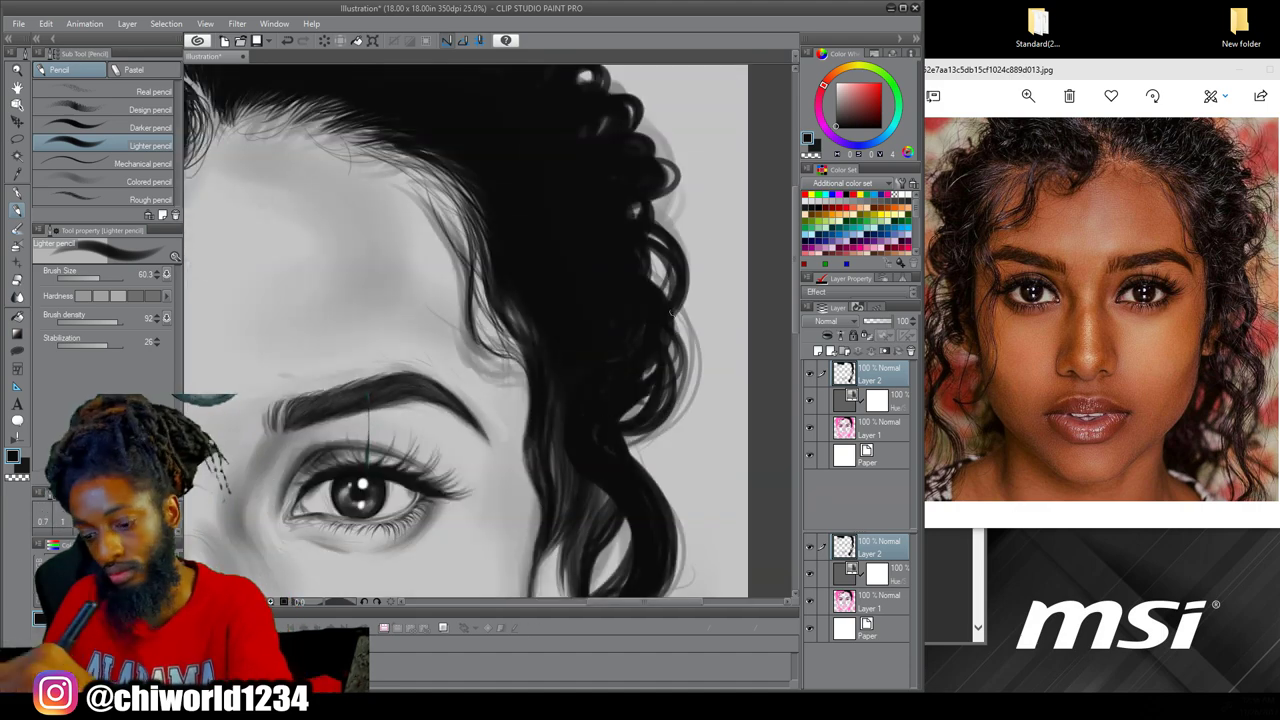
Add small black curls along the outer edge of the hair on the image's right with the Lighter pencil
{"action": "left_click_drag", "start_coordinate": [662, 178], "coordinate": [666, 308]}
{"action": "scroll", "coordinate": [650, 310], "scroll_direction": "up", "scroll_amount": 2}
{"action": "left_click_drag", "start_coordinate": [610, 205], "coordinate": [666, 290]}
{"action": "left_click_drag", "start_coordinate": [596, 226], "coordinate": [632, 197]}
{"action": "scroll", "coordinate": [453, 590], "scroll_direction": "down", "scroll_amount": 3}
{"action": "scroll", "coordinate": [542, 443], "scroll_direction": "up", "scroll_amount": 3}
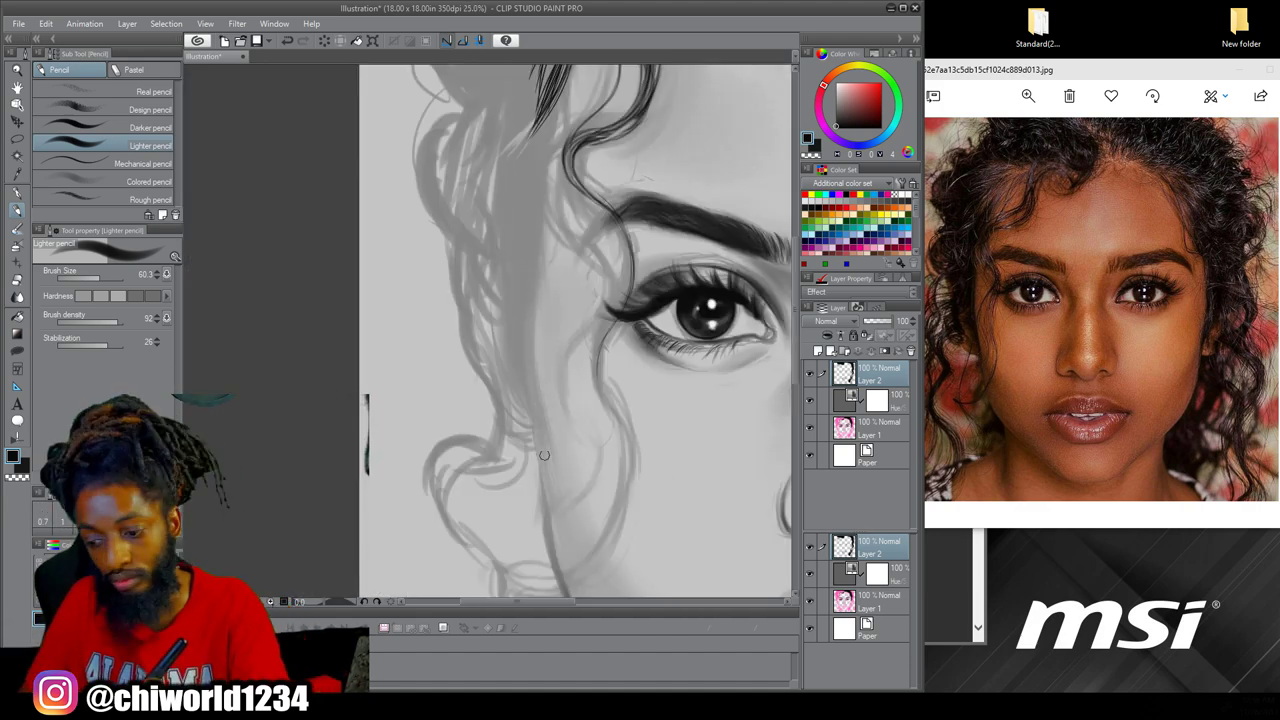
Darken the face contour on the image's left and paint a black lock beside the temple with the Lighter pencil
{"action": "scroll", "coordinate": [490, 500], "scroll_direction": "down", "scroll_amount": 4}
{"action": "scroll", "coordinate": [546, 432], "scroll_direction": "up", "scroll_amount": 4}
{"action": "left_click_drag", "start_coordinate": [350, 462], "coordinate": [290, 180]}
{"action": "left_click_drag", "start_coordinate": [438, 182], "coordinate": [364, 250]}
{"action": "left_click_drag", "start_coordinate": [428, 203], "coordinate": [333, 163]}
{"action": "mouse_move", "coordinate": [414, 180]}
{"action": "left_mouse_down"}
{"action": "mouse_move", "coordinate": [316, 112]}
{"action": "mouse_move", "coordinate": [256, 246]}
{"action": "left_mouse_up"}
{"action": "scroll", "coordinate": [511, 503], "scroll_direction": "down", "scroll_amount": 4}
{"action": "scroll", "coordinate": [491, 491], "scroll_direction": "up", "scroll_amount": 5}
{"action": "scroll", "coordinate": [490, 430], "scroll_direction": "down", "scroll_amount": 1}
{"action": "left_click_drag", "start_coordinate": [446, 150], "coordinate": [384, 402]}
{"action": "scroll", "coordinate": [490, 430], "scroll_direction": "up", "scroll_amount": 1}
{"action": "left_click_drag", "start_coordinate": [440, 182], "coordinate": [330, 376]}
{"action": "scroll", "coordinate": [427, 286], "scroll_direction": "down", "scroll_amount": 4}
{"action": "scroll", "coordinate": [427, 286], "scroll_direction": "up", "scroll_amount": 4}
{"action": "left_click_drag", "start_coordinate": [428, 286], "coordinate": [348, 345]}
{"action": "left_click_drag", "start_coordinate": [384, 210], "coordinate": [306, 390]}
{"action": "scroll", "coordinate": [490, 430], "scroll_direction": "down", "scroll_amount": 4}
{"action": "scroll", "coordinate": [546, 383], "scroll_direction": "up", "scroll_amount": 3}
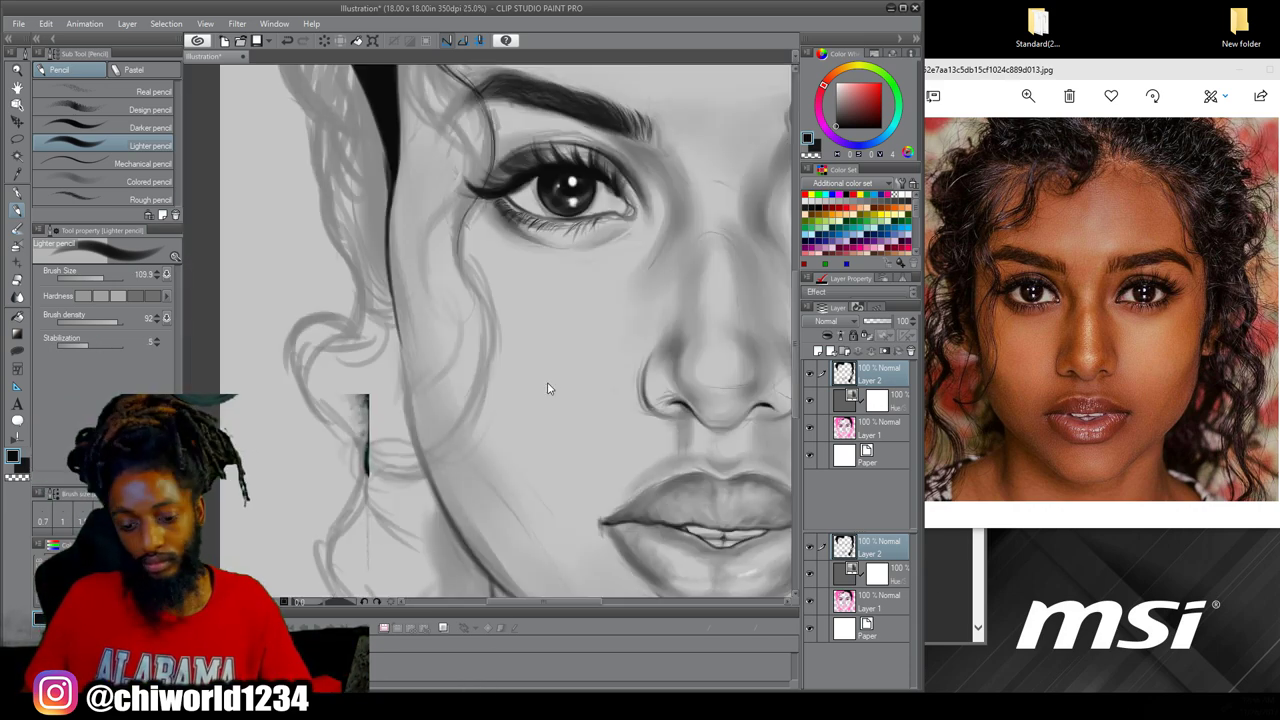
Paint black curls beside the temple and eye on the image's left with the Lighter pencil
{"action": "left_click_drag", "start_coordinate": [546, 383], "coordinate": [603, 506]}
{"action": "key", "text": "p"}
{"action": "key", "text": "p"}
{"action": "mouse_move", "coordinate": [440, 250]}
{"action": "left_mouse_down"}
{"action": "mouse_move", "coordinate": [453, 418]}
{"action": "mouse_move", "coordinate": [410, 112]}
{"action": "left_mouse_up"}
{"action": "left_click_drag", "start_coordinate": [374, 130], "coordinate": [410, 350]}
{"action": "left_click_drag", "start_coordinate": [368, 258], "coordinate": [452, 460]}
{"action": "scroll", "coordinate": [490, 430], "scroll_direction": "up", "scroll_amount": 3}
{"action": "mouse_move", "coordinate": [332, 250]}
{"action": "left_mouse_down"}
{"action": "mouse_move", "coordinate": [411, 175]}
{"action": "mouse_move", "coordinate": [376, 114]}
{"action": "left_mouse_up"}
{"action": "scroll", "coordinate": [502, 565], "scroll_direction": "down", "scroll_amount": 3}
{"action": "scroll", "coordinate": [579, 435], "scroll_direction": "up", "scroll_amount": 4}
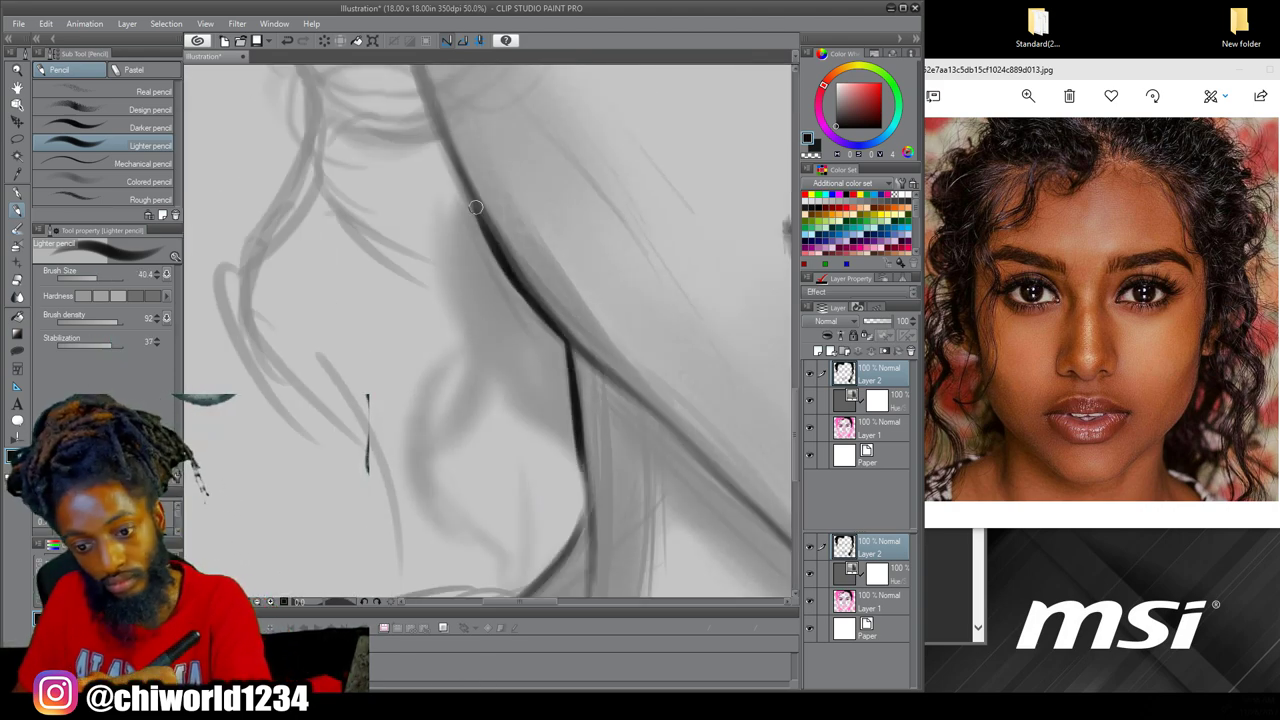
Paint the black hair behind the lower jaw on the image's left with the Lighter pencil at size 40.4
{"action": "left_click_drag", "start_coordinate": [522, 435], "coordinate": [512, 550]}
{"action": "left_click_drag", "start_coordinate": [506, 284], "coordinate": [488, 494]}
{"action": "left_click_drag", "start_coordinate": [488, 242], "coordinate": [560, 404]}
{"action": "mouse_move", "coordinate": [578, 450]}
{"action": "left_mouse_down"}
{"action": "mouse_move", "coordinate": [522, 299]}
{"action": "mouse_move", "coordinate": [530, 414]}
{"action": "mouse_move", "coordinate": [484, 430]}
{"action": "mouse_move", "coordinate": [503, 516]}
{"action": "left_mouse_up"}
{"action": "scroll", "coordinate": [614, 520], "scroll_direction": "down", "scroll_amount": 3}
{"action": "scroll", "coordinate": [614, 520], "scroll_direction": "up", "scroll_amount": 3}
{"action": "left_click_drag", "start_coordinate": [540, 378], "coordinate": [486, 470]}
{"action": "left_click_drag", "start_coordinate": [464, 160], "coordinate": [502, 376]}
{"action": "left_click_drag", "start_coordinate": [540, 384], "coordinate": [496, 426]}
{"action": "scroll", "coordinate": [558, 485], "scroll_direction": "down", "scroll_amount": 5}
{"action": "scroll", "coordinate": [569, 395], "scroll_direction": "up", "scroll_amount": 4}
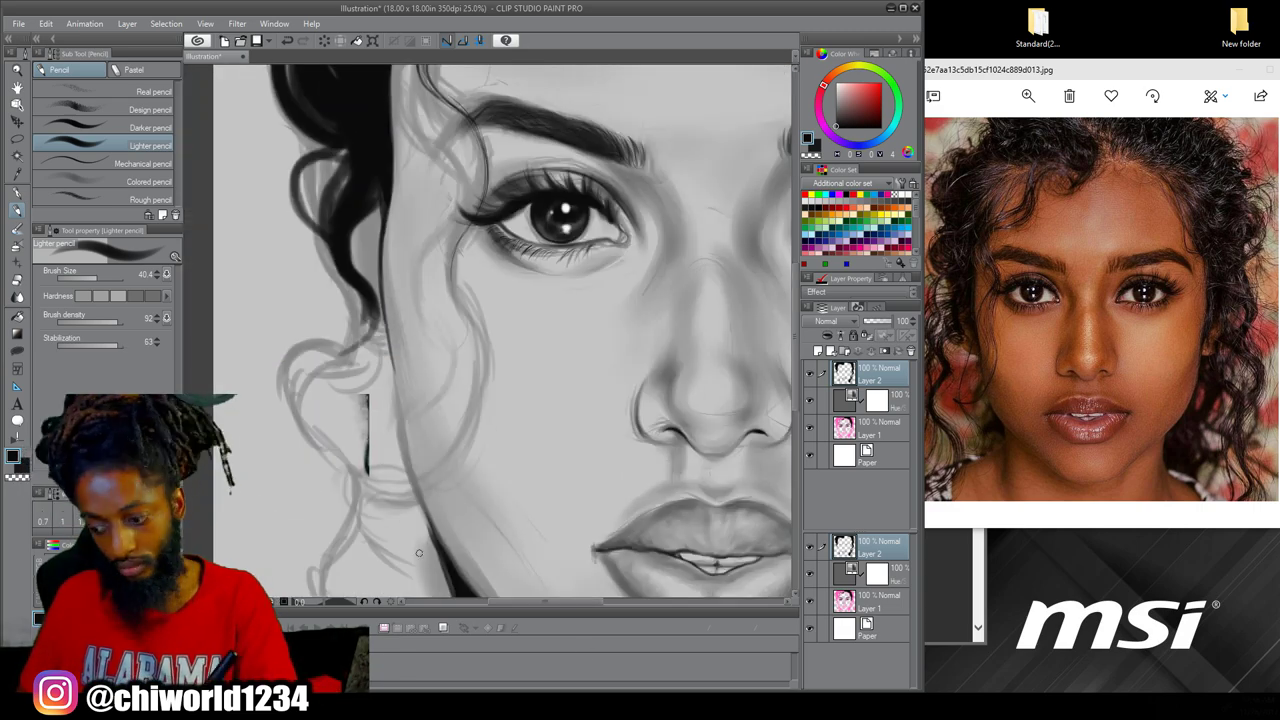
Draw fine wavy strands over the temple, brow and outer eye corner on the image's left with the Lighter pencil
{"action": "left_click_drag", "start_coordinate": [478, 150], "coordinate": [400, 427]}
{"action": "left_click_drag", "start_coordinate": [385, 376], "coordinate": [411, 395]}
{"action": "mouse_move", "coordinate": [440, 480]}
{"action": "left_mouse_down"}
{"action": "mouse_move", "coordinate": [552, 356]}
{"action": "mouse_move", "coordinate": [555, 493]}
{"action": "left_mouse_up"}
{"action": "left_click_drag", "start_coordinate": [562, 157], "coordinate": [462, 347]}
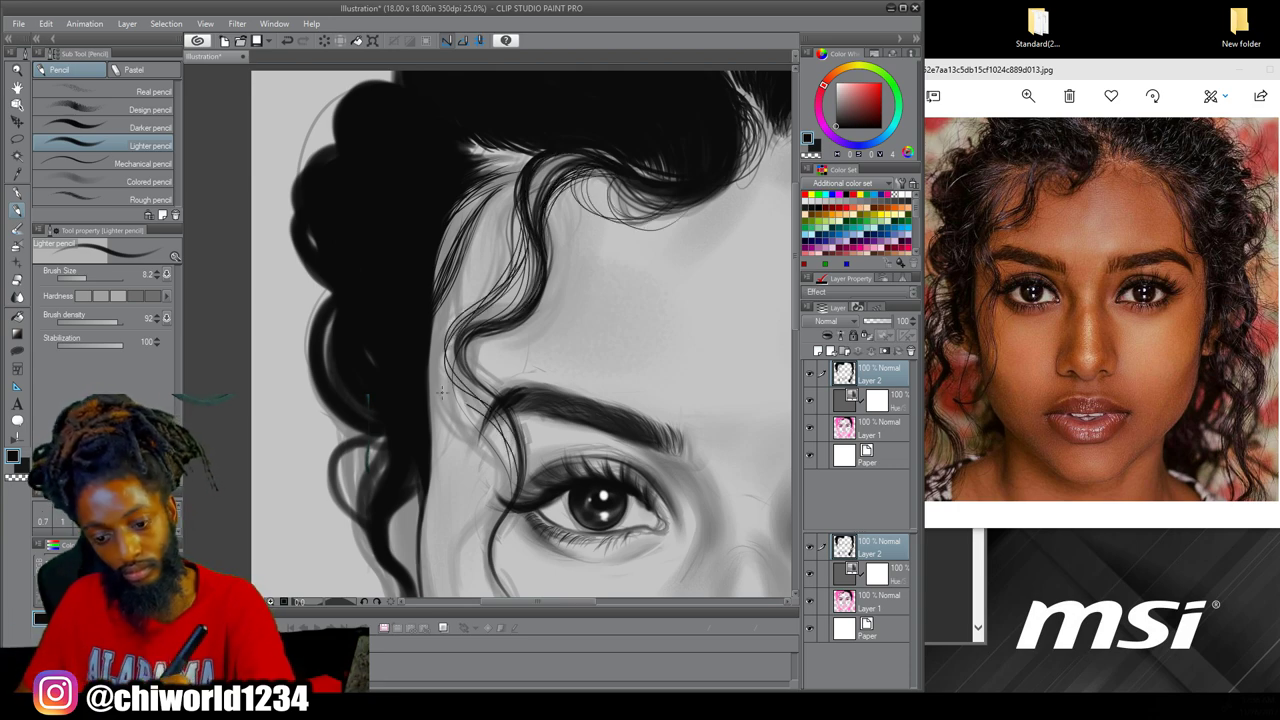
{"action": "scroll", "coordinate": [470, 402], "scroll_direction": "up", "scroll_amount": 1}
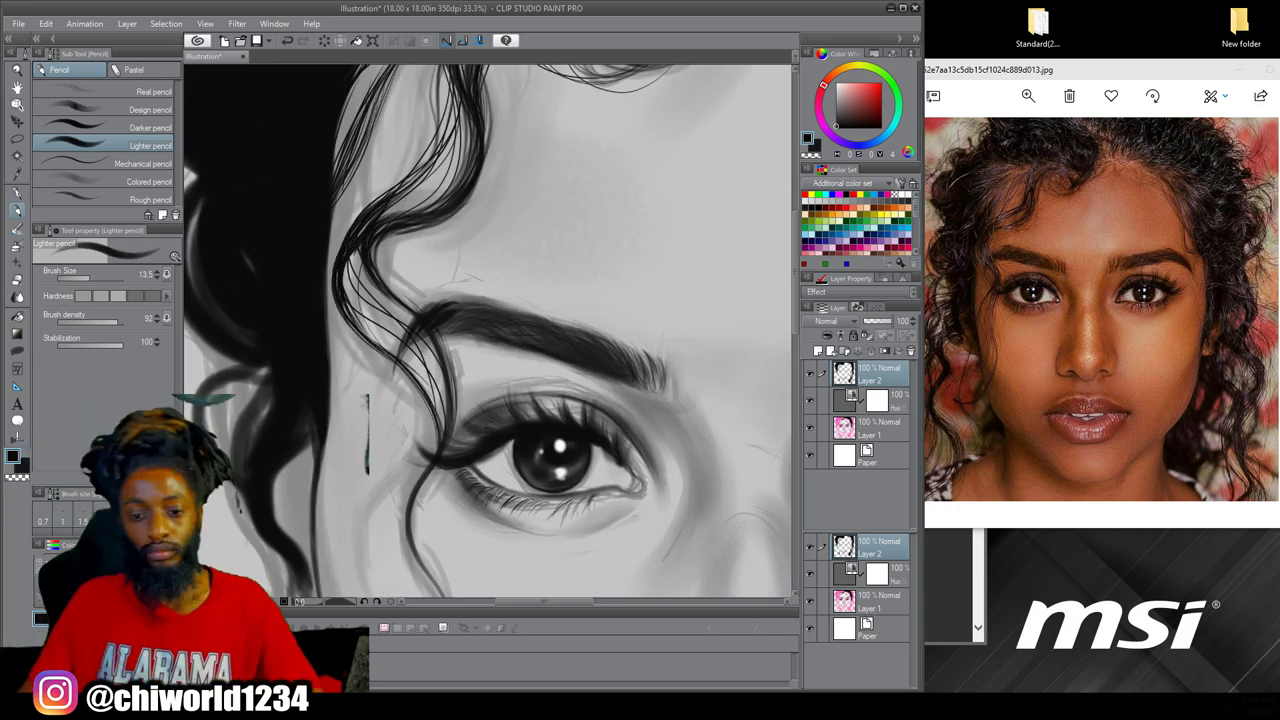
Extend the loose wavy strand from the eye corner down around the cheek with the Lighter pencil at size 13.5
{"action": "left_click_drag", "start_coordinate": [586, 590], "coordinate": [629, 364]}
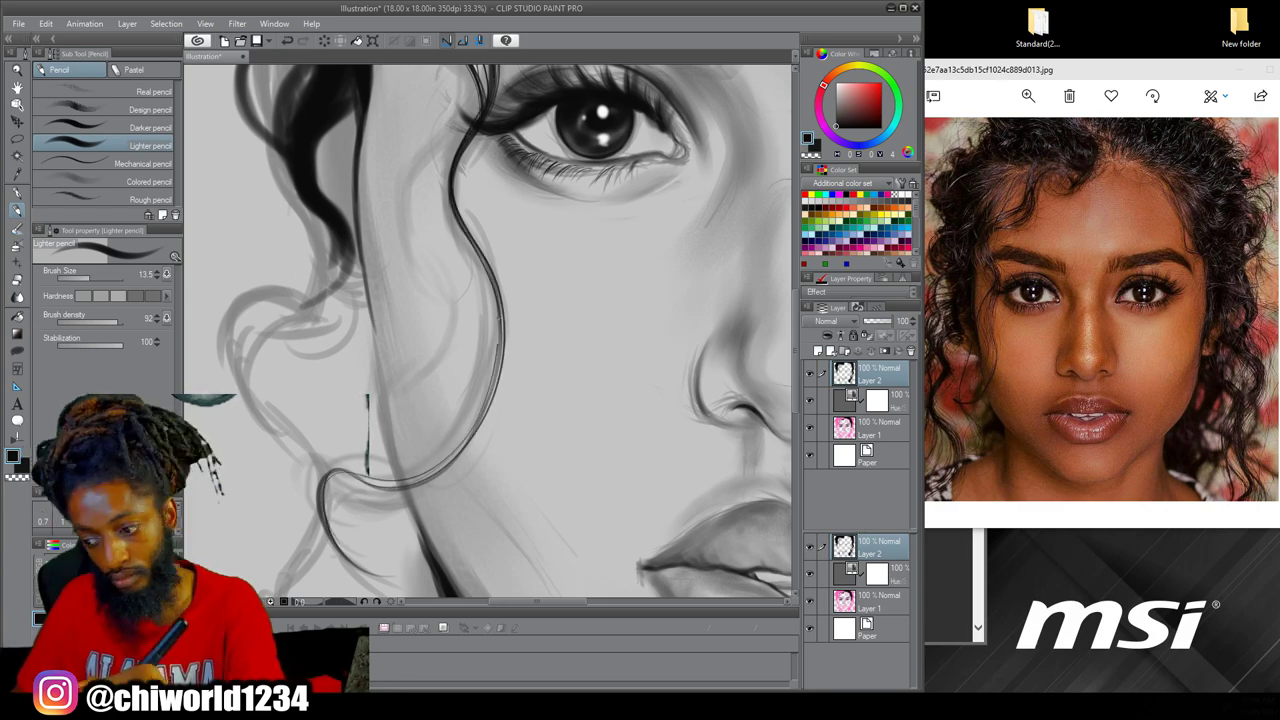
{"action": "scroll", "coordinate": [490, 330], "scroll_direction": "down", "scroll_amount": 1}
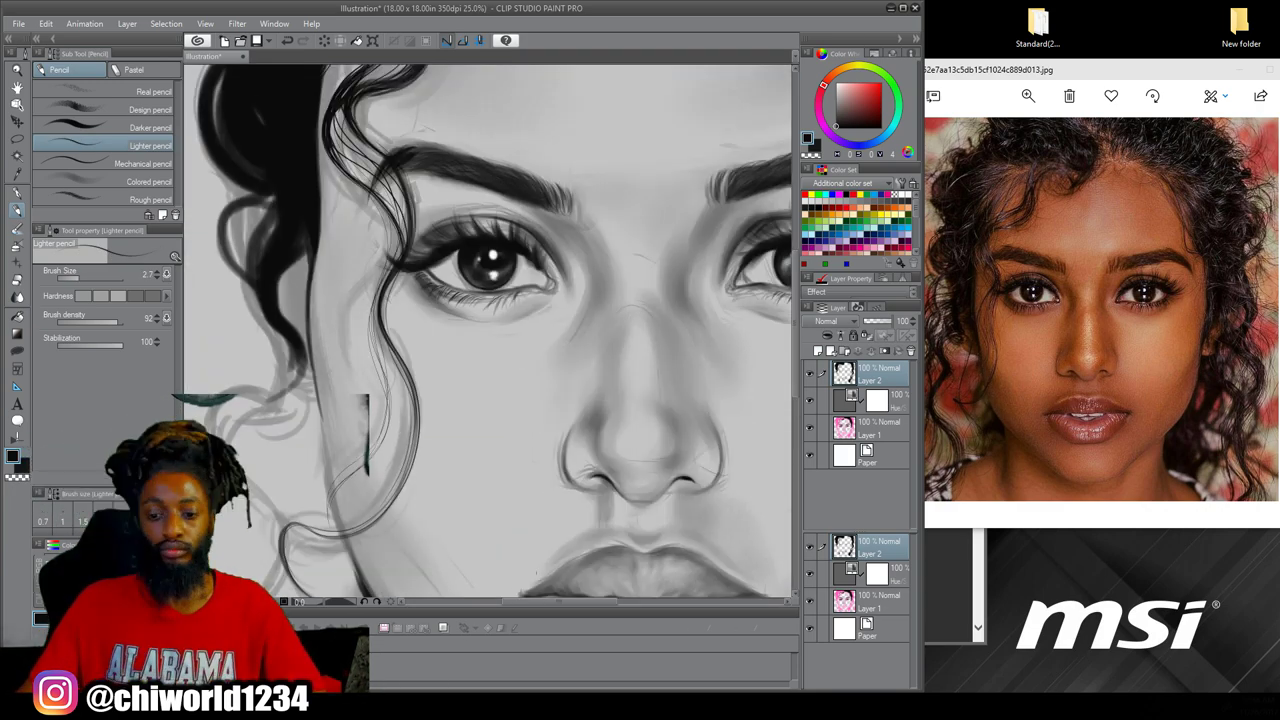
{"action": "scroll", "coordinate": [490, 330], "scroll_direction": "up", "scroll_amount": 1}
Add fine hairs along the forehead hairline with the Lighter pencil at size 12.2
{"action": "left_click_drag", "start_coordinate": [720, 220], "coordinate": [335, 480]}
{"action": "left_click", "coordinate": [88, 279]}
{"action": "left_click_drag", "start_coordinate": [391, 401], "coordinate": [398, 363]}
{"action": "left_click_drag", "start_coordinate": [400, 385], "coordinate": [600, 385]}
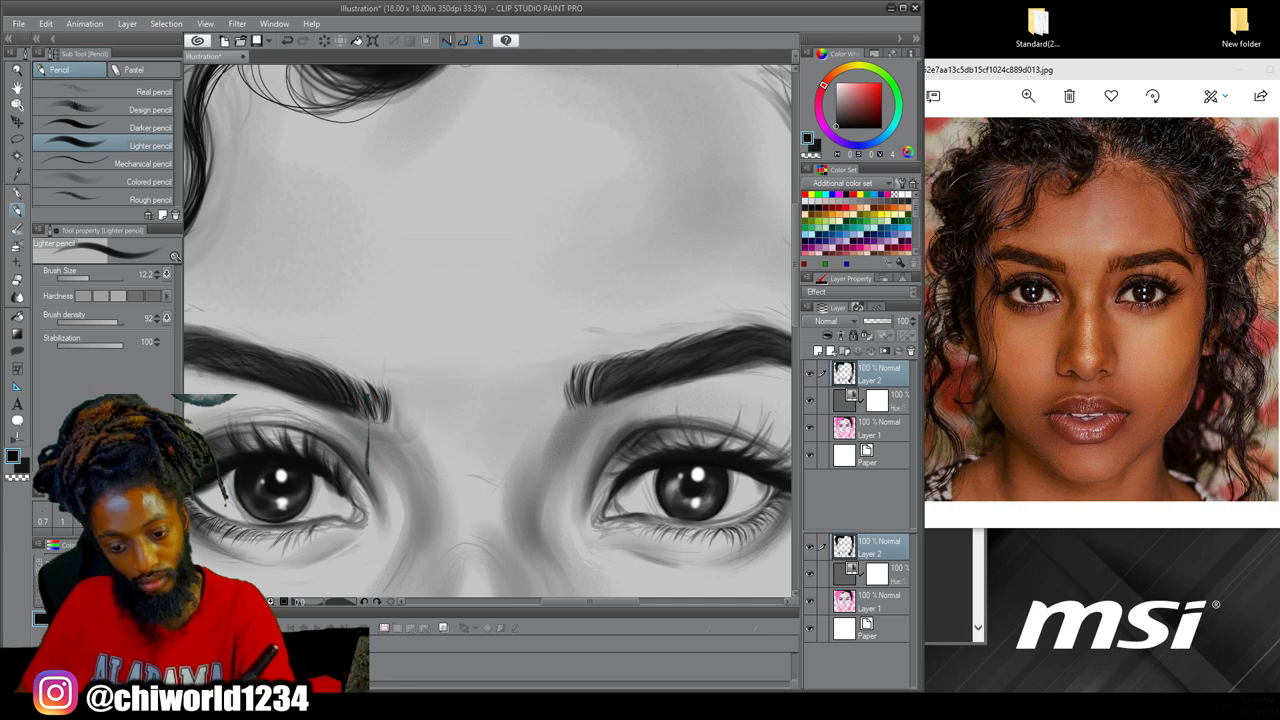
{"action": "scroll", "coordinate": [490, 330], "scroll_direction": "down", "scroll_amount": 1}
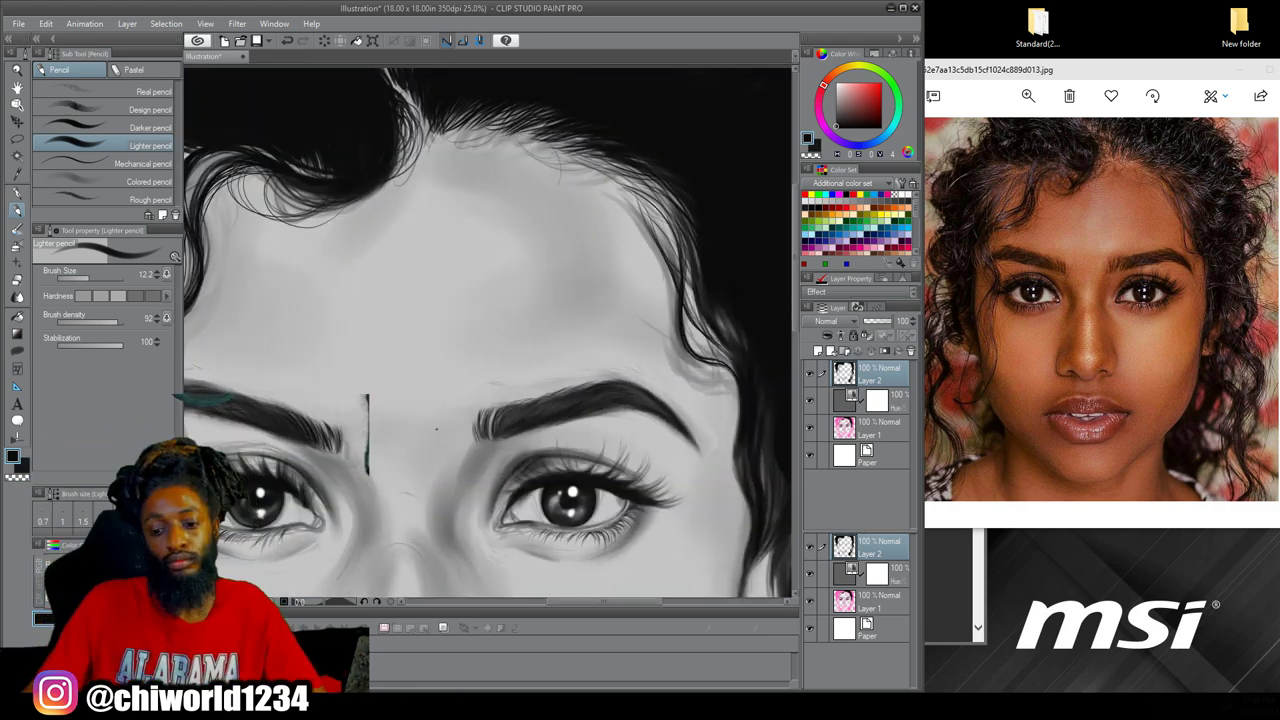
{"action": "scroll", "coordinate": [436, 428], "scroll_direction": "up", "scroll_amount": 1}
{"action": "scroll", "coordinate": [490, 330], "scroll_direction": "down", "scroll_amount": 1}
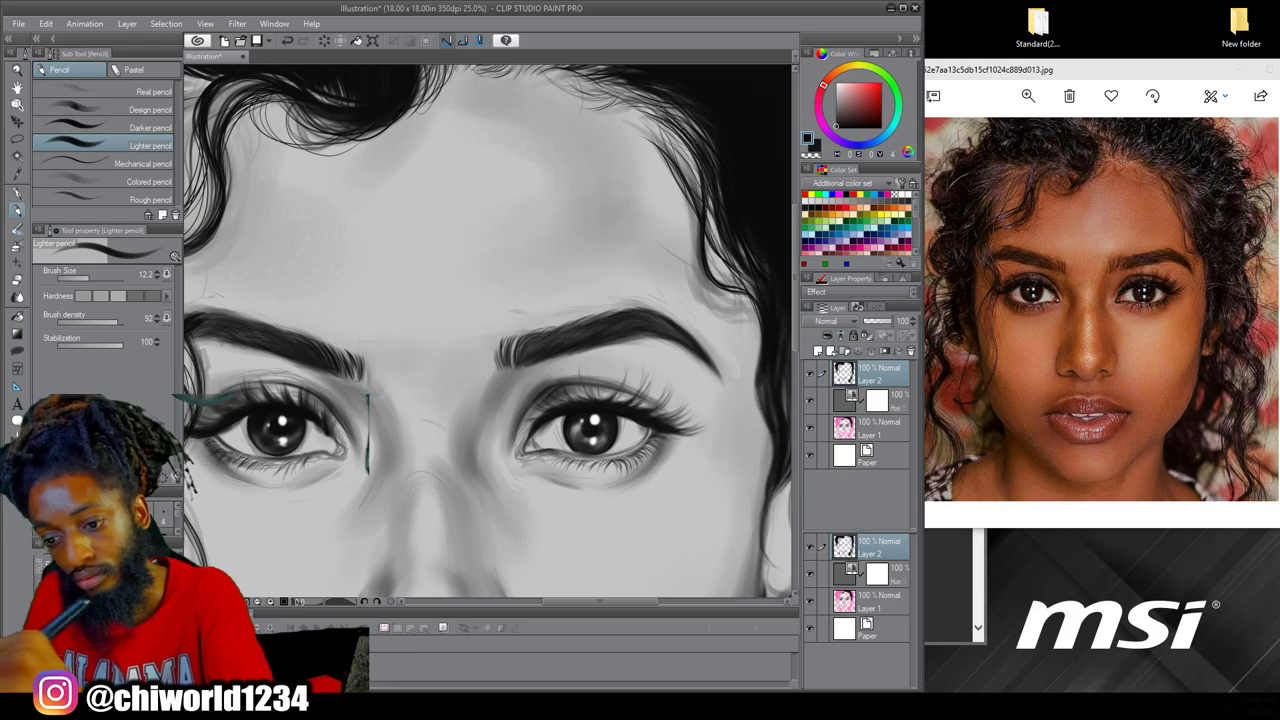
{"action": "left_click_drag", "start_coordinate": [650, 98], "coordinate": [723, 206]}
{"action": "scroll", "coordinate": [545, 371], "scroll_direction": "down", "scroll_amount": 4}
{"action": "scroll", "coordinate": [457, 351], "scroll_direction": "up", "scroll_amount": 4}
Layer fine strands into the loose forehead locks and curls on the image's left with the Lighter pencil
{"action": "left_click_drag", "start_coordinate": [412, 300], "coordinate": [462, 466]}
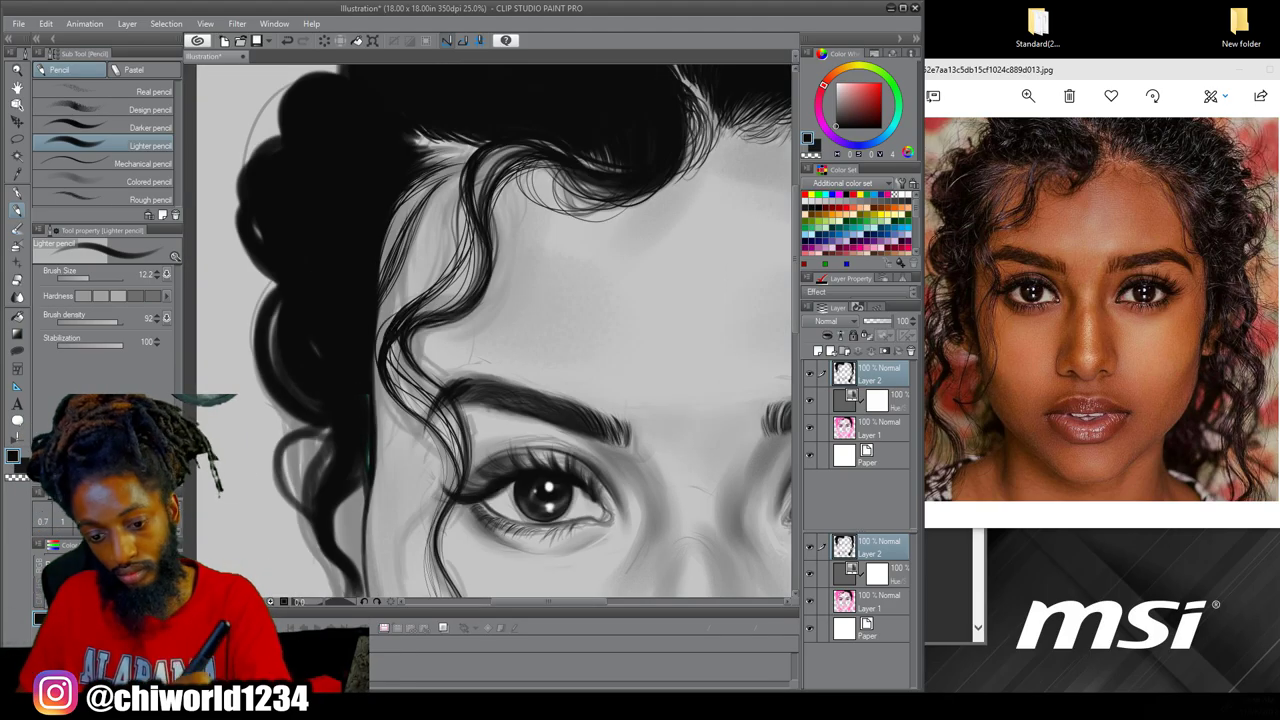
{"action": "scroll", "coordinate": [483, 200], "scroll_direction": "down", "scroll_amount": 2}
{"action": "mouse_move", "coordinate": [476, 190]}
{"action": "left_mouse_down"}
{"action": "mouse_move", "coordinate": [418, 296]}
{"action": "mouse_move", "coordinate": [444, 287]}
{"action": "left_mouse_up"}
{"action": "scroll", "coordinate": [412, 242], "scroll_direction": "up", "scroll_amount": 2}
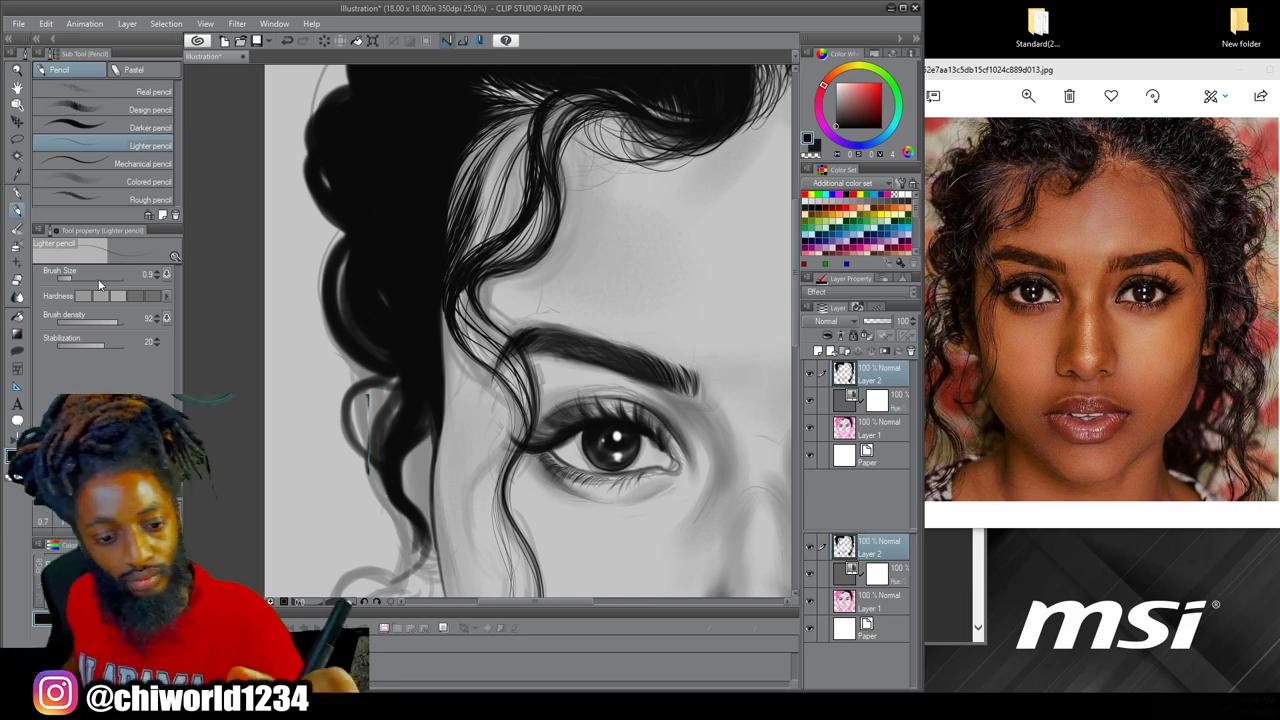
{"action": "scroll", "coordinate": [400, 350], "scroll_direction": "down", "scroll_amount": 2}
{"action": "scroll", "coordinate": [500, 300], "scroll_direction": "up", "scroll_amount": 2}
{"action": "left_click_drag", "start_coordinate": [310, 248], "coordinate": [293, 298]}
{"action": "left_click_drag", "start_coordinate": [350, 164], "coordinate": [276, 280]}
{"action": "left_click_drag", "start_coordinate": [325, 202], "coordinate": [272, 324]}
{"action": "scroll", "coordinate": [506, 146], "scroll_direction": "down", "scroll_amount": 2}
Darken the lock in front of the ear on the image's left with the Colored pencil at size 99.5
{"action": "left_click", "coordinate": [140, 181]}
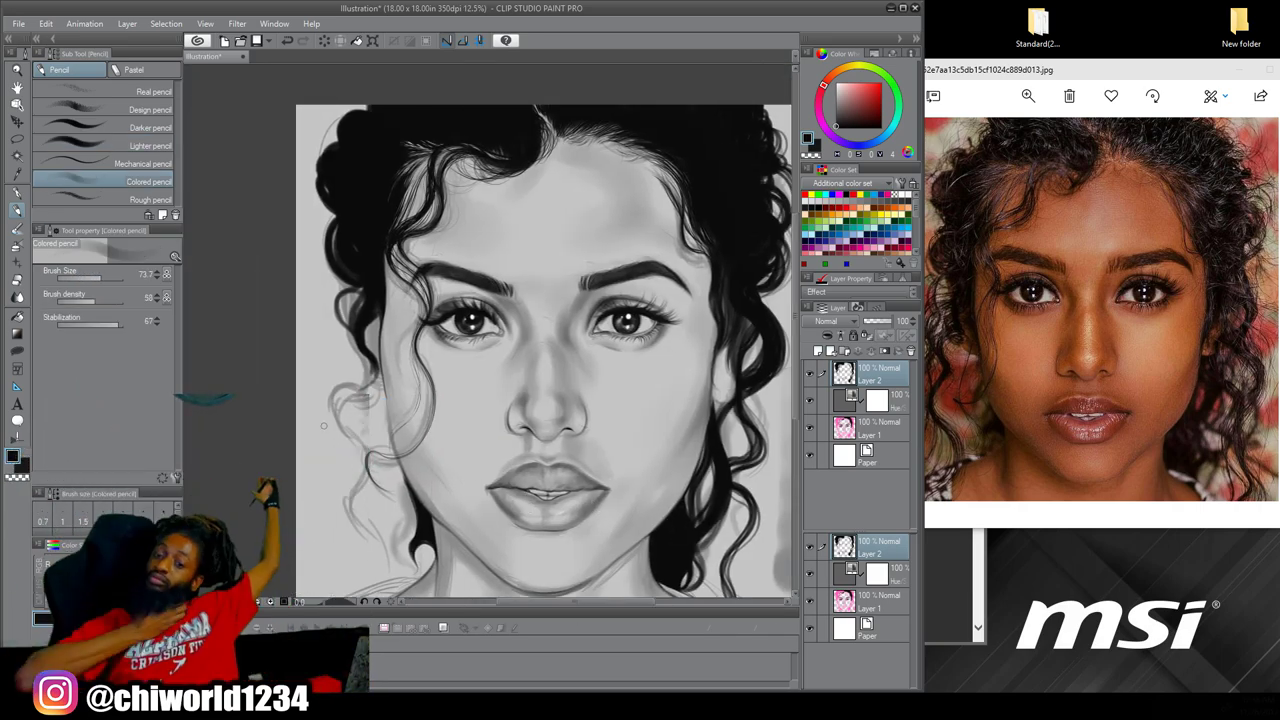
{"action": "scroll", "coordinate": [350, 460], "scroll_direction": "up", "scroll_amount": 2}
{"action": "left_click_drag", "start_coordinate": [352, 118], "coordinate": [384, 306]}
{"action": "key", "text": "bracketleft"}
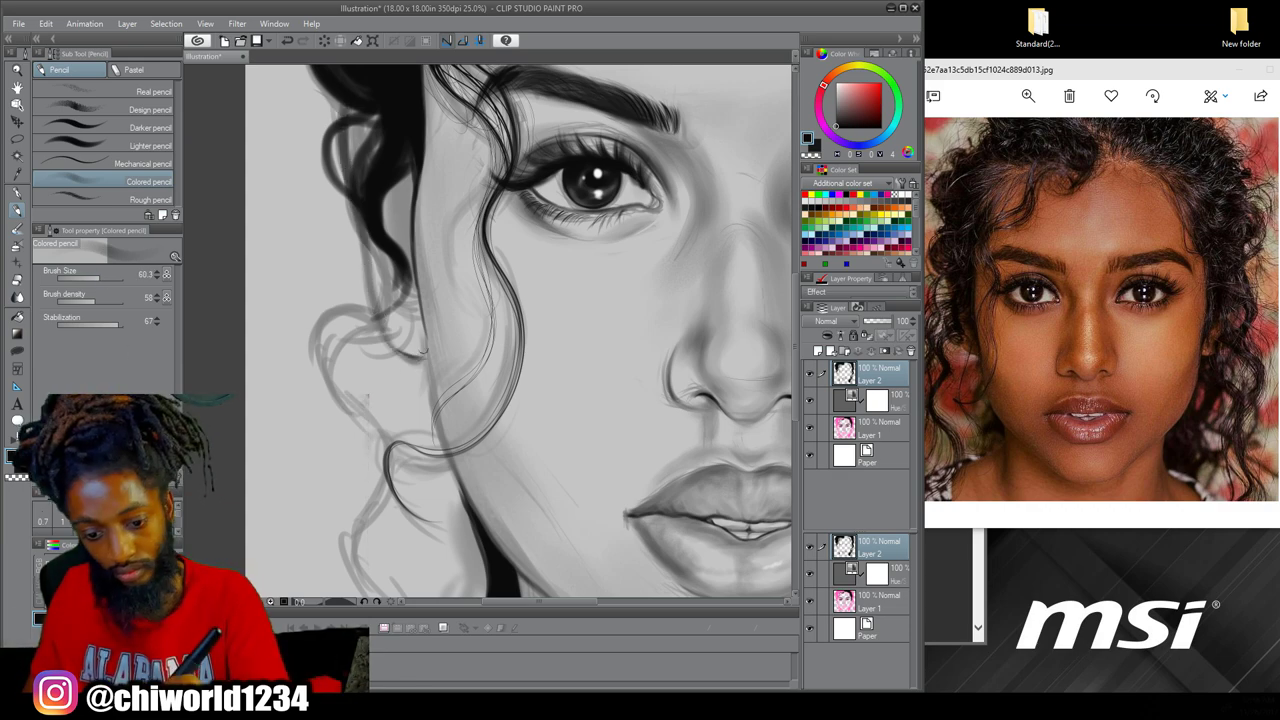
{"action": "left_click_drag", "start_coordinate": [406, 258], "coordinate": [397, 320]}
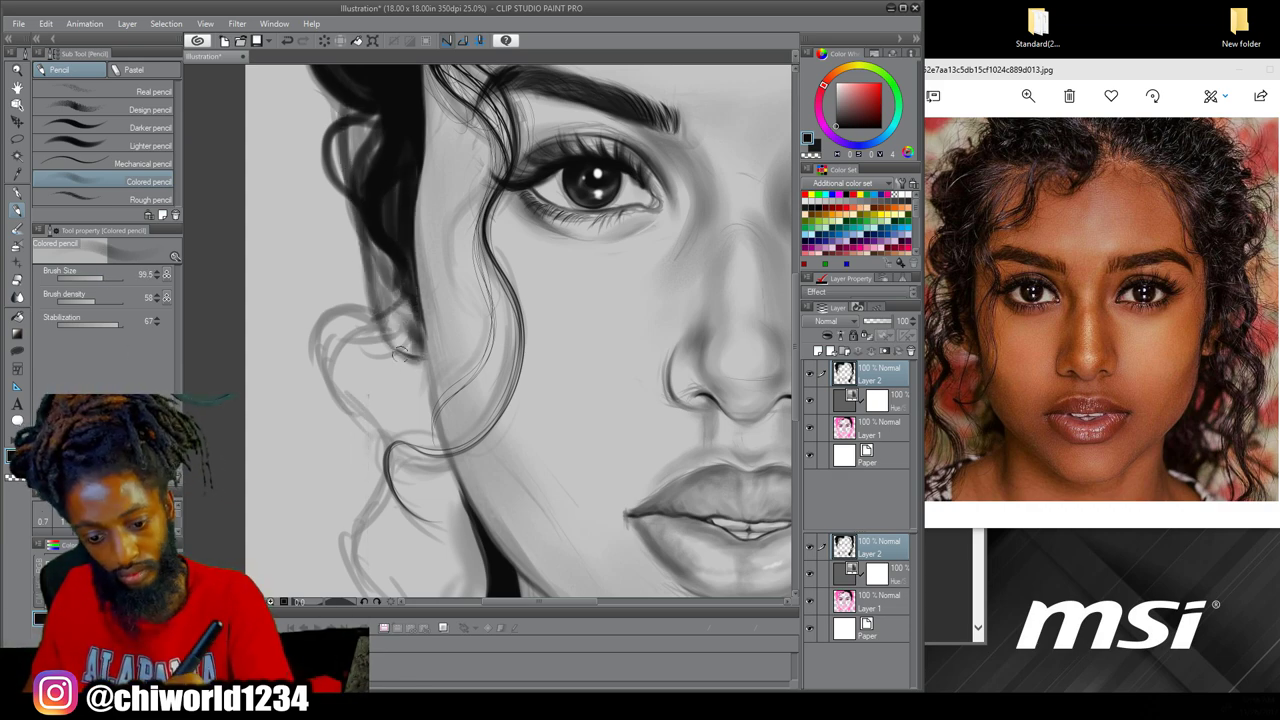
{"action": "scroll", "coordinate": [518, 330], "scroll_direction": "down", "scroll_amount": 2}
{"action": "scroll", "coordinate": [499, 508], "scroll_direction": "down", "scroll_amount": 1}
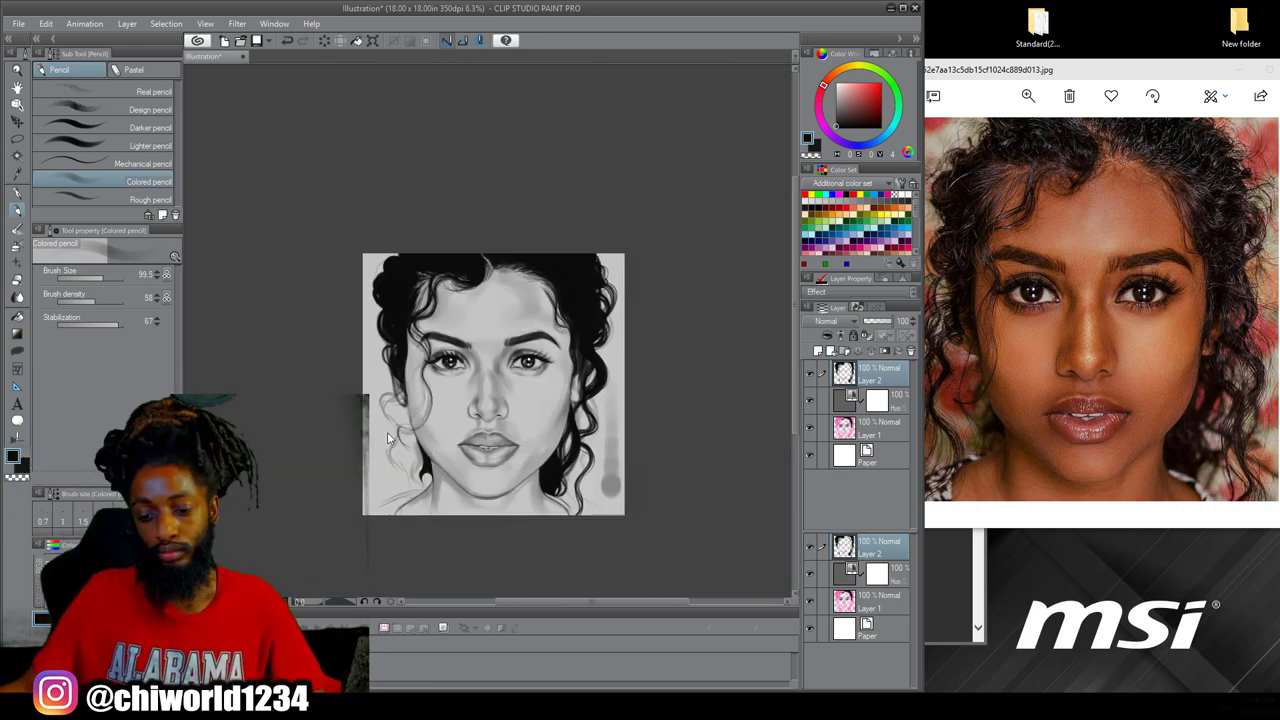
Paint a long black wavy lock from the ear to the shoulder on the image's left with the Lighter pencil at size 22.2
{"action": "left_click", "coordinate": [150, 146]}
{"action": "scroll", "coordinate": [455, 430], "scroll_direction": "up", "scroll_amount": 1}
{"action": "left_click_drag", "start_coordinate": [346, 353], "coordinate": [328, 408]}
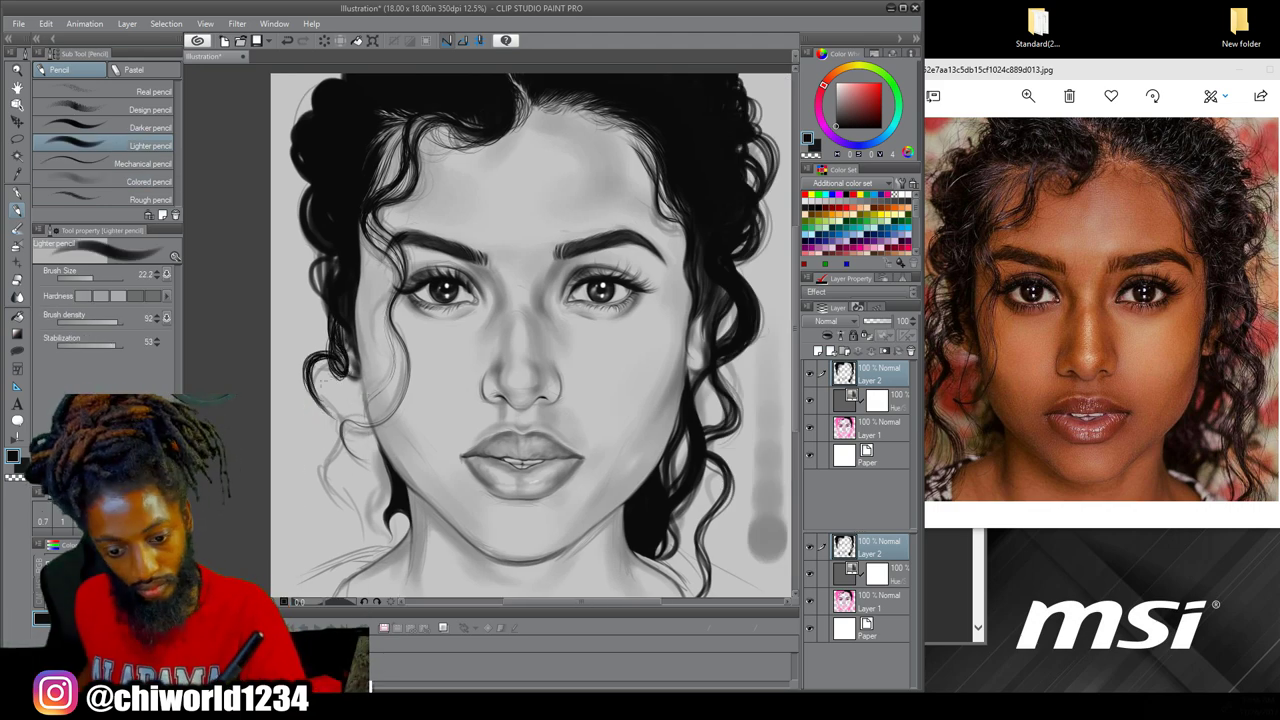
{"action": "scroll", "coordinate": [322, 430], "scroll_direction": "up", "scroll_amount": 2}
{"action": "left_click_drag", "start_coordinate": [424, 262], "coordinate": [472, 505]}
{"action": "left_click_drag", "start_coordinate": [426, 252], "coordinate": [472, 492]}
{"action": "left_click_drag", "start_coordinate": [428, 252], "coordinate": [444, 358]}
{"action": "left_click_drag", "start_coordinate": [411, 140], "coordinate": [402, 290]}
{"action": "scroll", "coordinate": [401, 441], "scroll_direction": "down", "scroll_amount": 2}
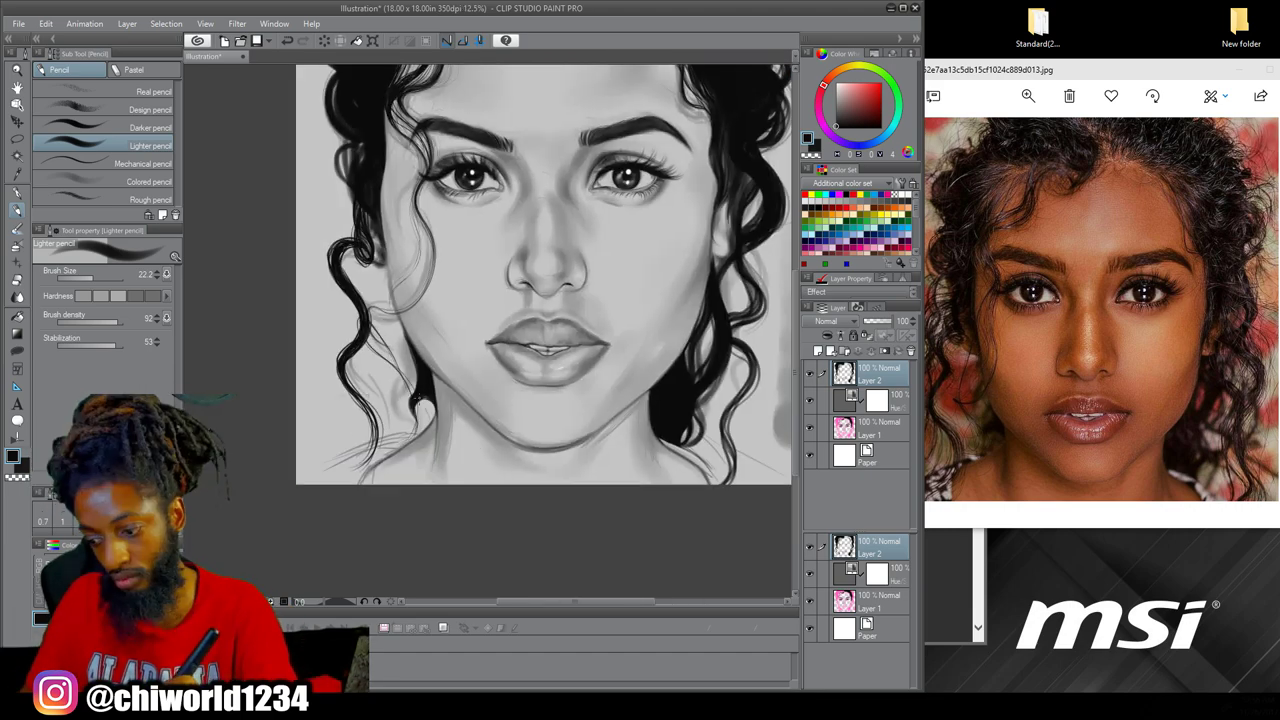
Add thin black flyaway curls along the outer hair edge with the Lighter pencil at size 22.2
{"action": "left_click_drag", "start_coordinate": [362, 173], "coordinate": [345, 209]}
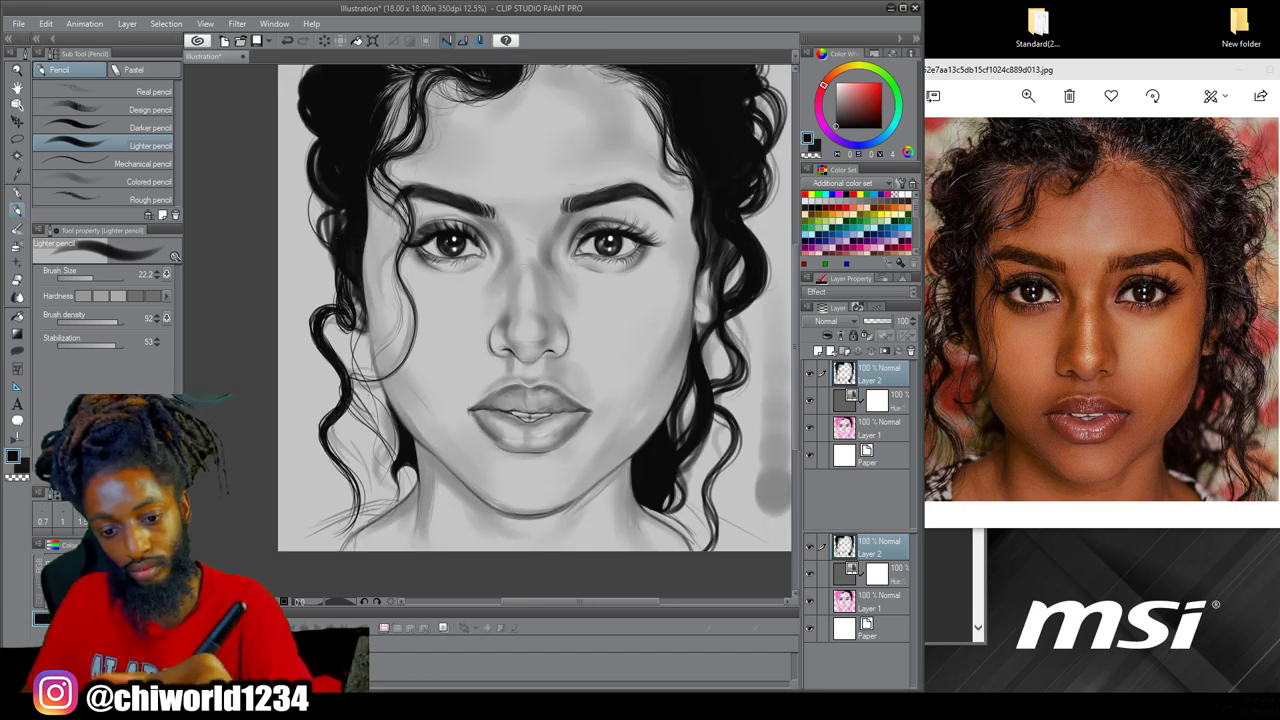
{"action": "left_click_drag", "start_coordinate": [386, 280], "coordinate": [368, 395]}
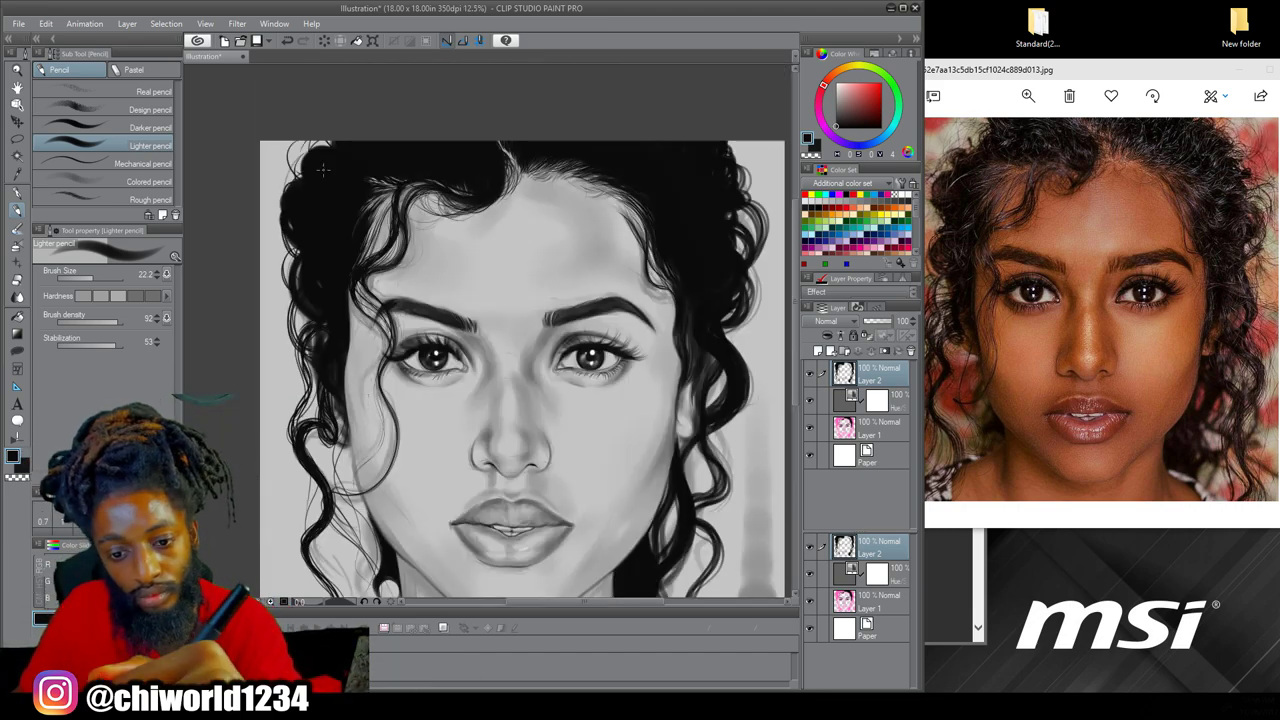
{"action": "left_click_drag", "start_coordinate": [683, 459], "coordinate": [597, 397]}
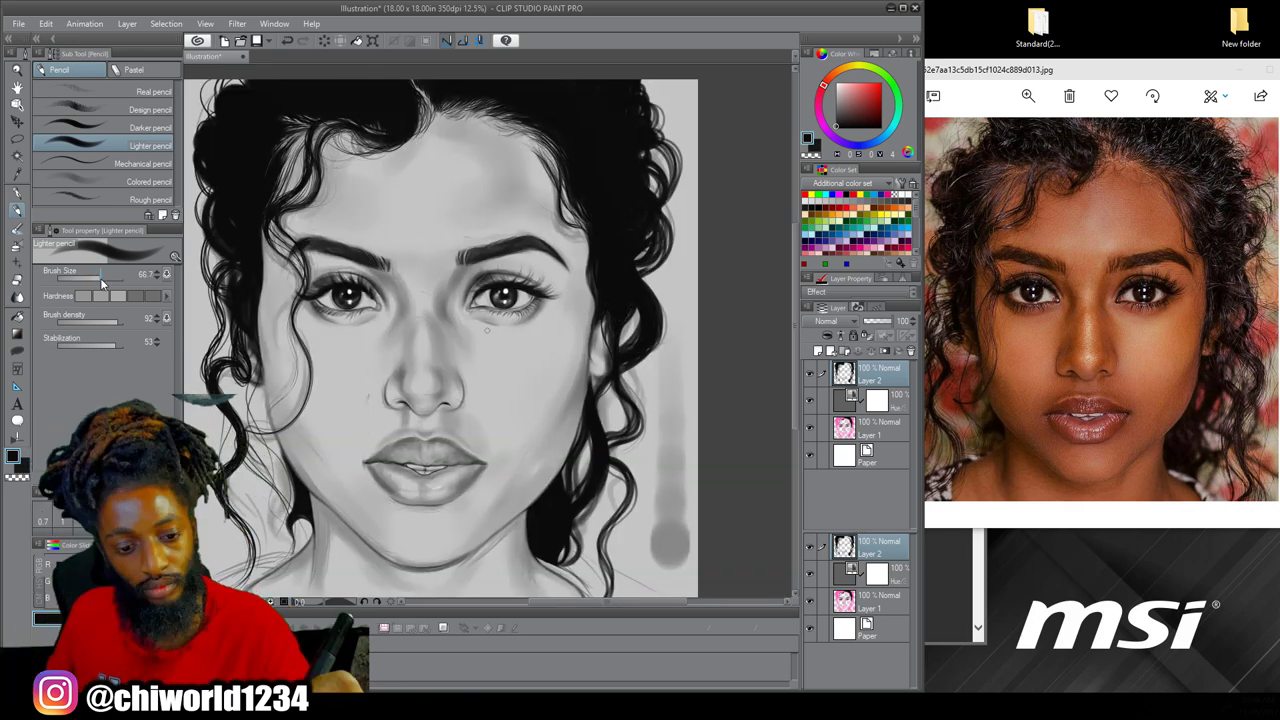
Draw thin strands across the ear on the image's right with the Lighter pencil at size 11.0, and shade around them with the Colored pencil
{"action": "scroll", "coordinate": [608, 366], "scroll_direction": "up", "scroll_amount": 5}
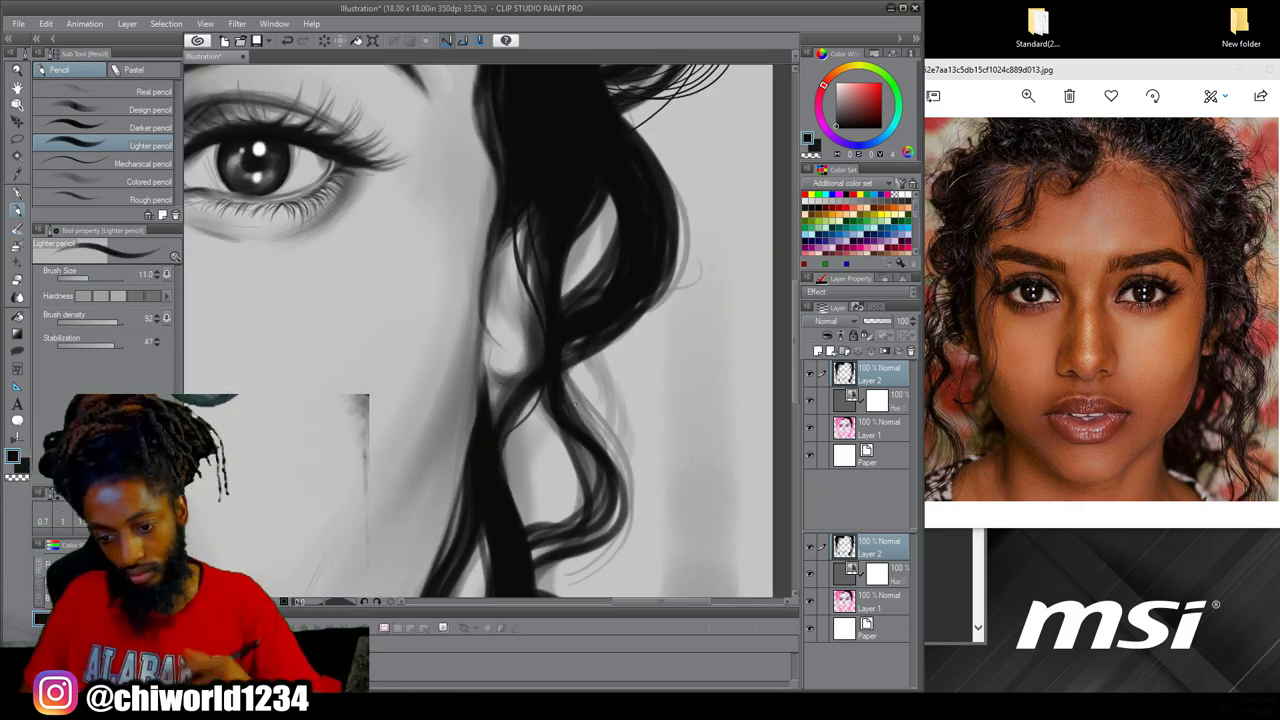
{"action": "mouse_move", "coordinate": [480, 392]}
{"action": "left_mouse_down"}
{"action": "mouse_move", "coordinate": [546, 436]}
{"action": "mouse_move", "coordinate": [500, 505]}
{"action": "left_mouse_up"}
{"action": "left_click", "coordinate": [148, 181]}
{"action": "left_click", "coordinate": [95, 279]}
{"action": "mouse_move", "coordinate": [556, 308]}
{"action": "left_mouse_down"}
{"action": "mouse_move", "coordinate": [522, 360]}
{"action": "mouse_move", "coordinate": [540, 130]}
{"action": "left_mouse_up"}
{"action": "scroll", "coordinate": [526, 320], "scroll_direction": "down", "scroll_amount": 5}
Darken the jawline and the neck below it on the image's right with the Colored pencil at size 73.7
{"action": "left_click_drag", "start_coordinate": [640, 560], "coordinate": [598, 360]}
{"action": "scroll", "coordinate": [640, 450], "scroll_direction": "up", "scroll_amount": 2}
{"action": "key", "text": "e"}
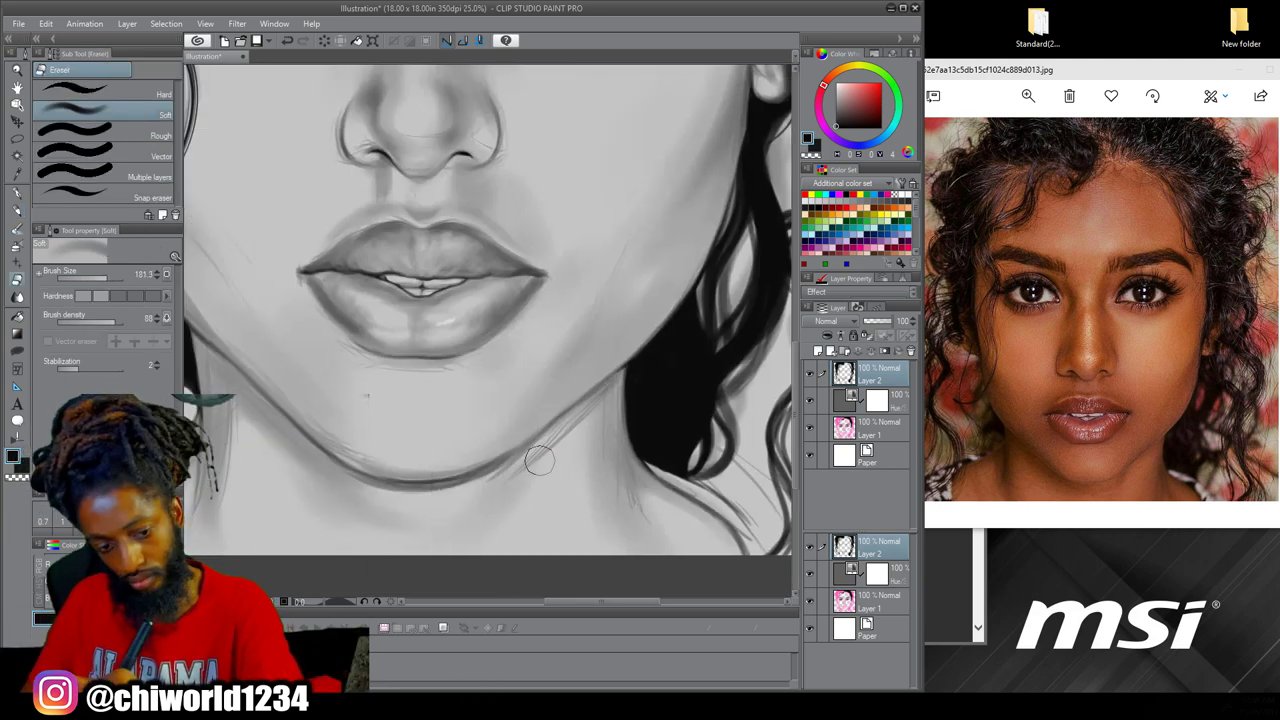
{"action": "left_click", "coordinate": [130, 197]}
{"action": "left_click", "coordinate": [18, 250]}
{"action": "left_click", "coordinate": [17, 211]}
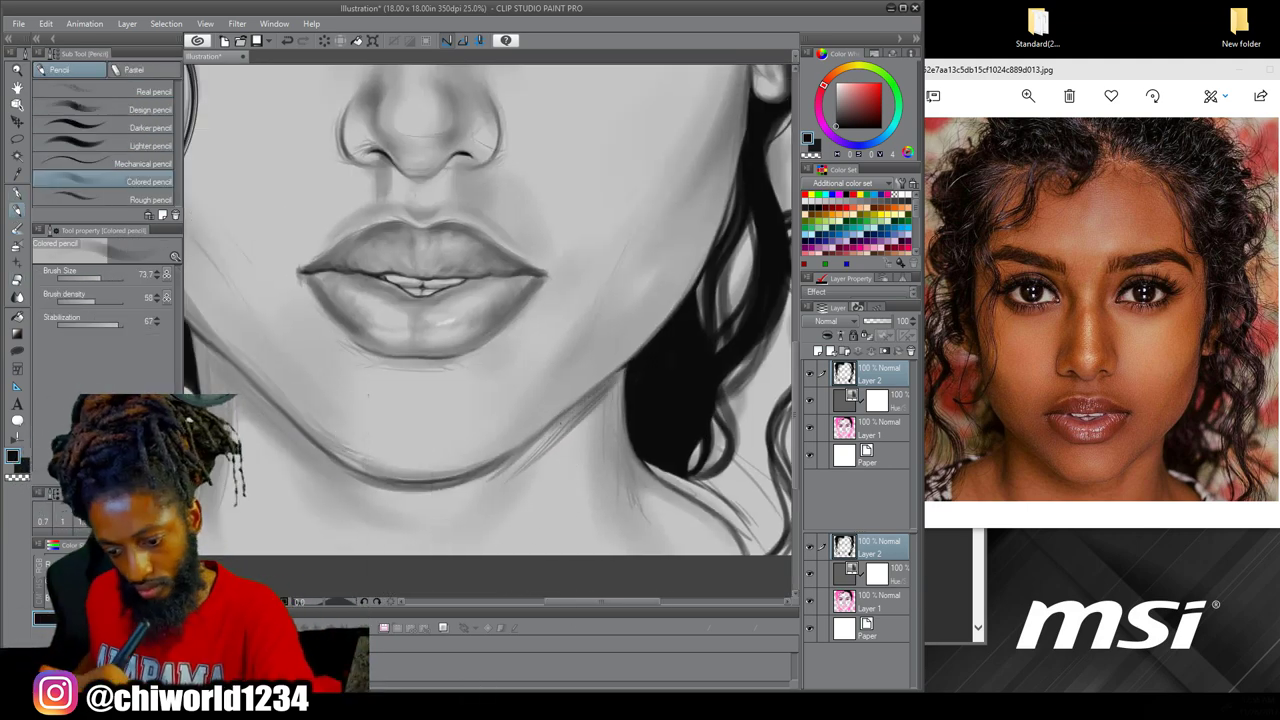
{"action": "left_click_drag", "start_coordinate": [586, 400], "coordinate": [508, 482]}
{"action": "left_click_drag", "start_coordinate": [705, 532], "coordinate": [676, 497]}
{"action": "mouse_move", "coordinate": [602, 334]}
{"action": "left_mouse_down"}
{"action": "mouse_move", "coordinate": [458, 449]}
{"action": "mouse_move", "coordinate": [480, 438]}
{"action": "left_mouse_up"}
{"action": "left_click_drag", "start_coordinate": [558, 368], "coordinate": [380, 452]}
{"action": "scroll", "coordinate": [660, 369], "scroll_direction": "down", "scroll_amount": 2}
Shade under the jaw and down the neck on the image's left with the Colored pencil, using size 121.5 for the edges
{"action": "left_click", "coordinate": [109, 279]}
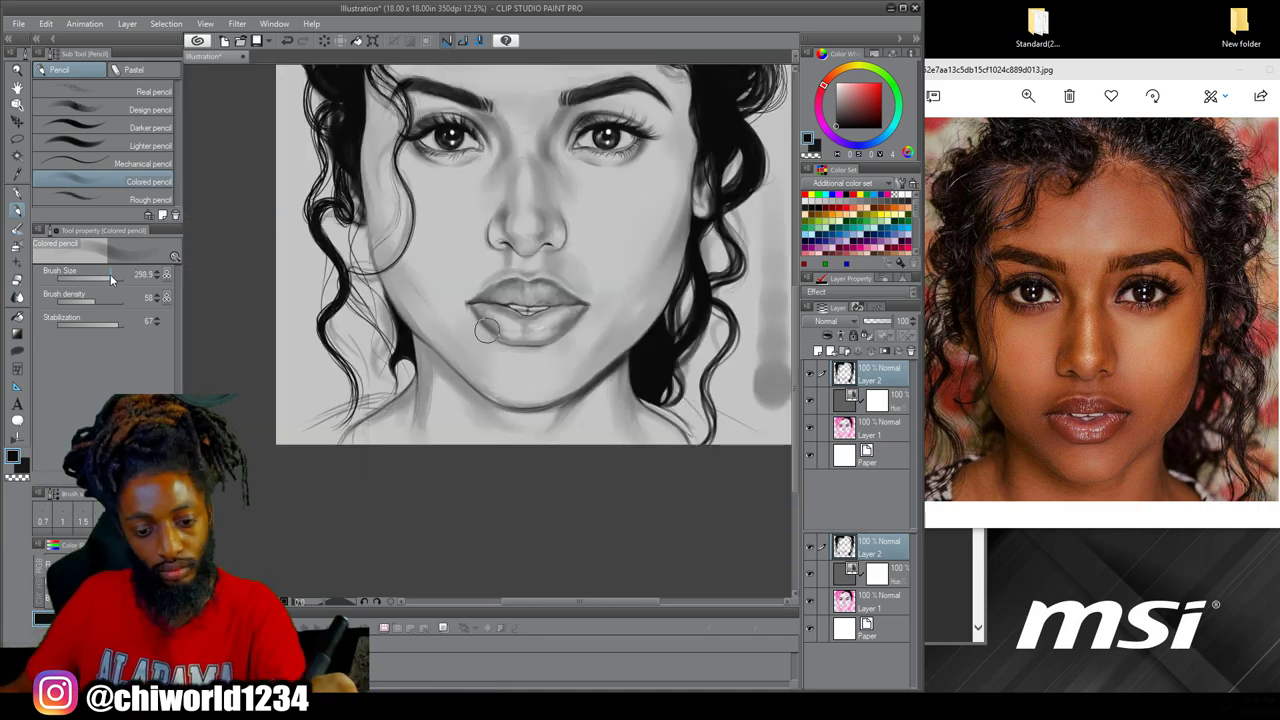
{"action": "scroll", "coordinate": [417, 396], "scroll_direction": "down", "scroll_amount": 1}
{"action": "scroll", "coordinate": [417, 396], "scroll_direction": "up", "scroll_amount": 4}
{"action": "left_click_drag", "start_coordinate": [455, 294], "coordinate": [562, 386]}
{"action": "left_click_drag", "start_coordinate": [456, 268], "coordinate": [436, 354]}
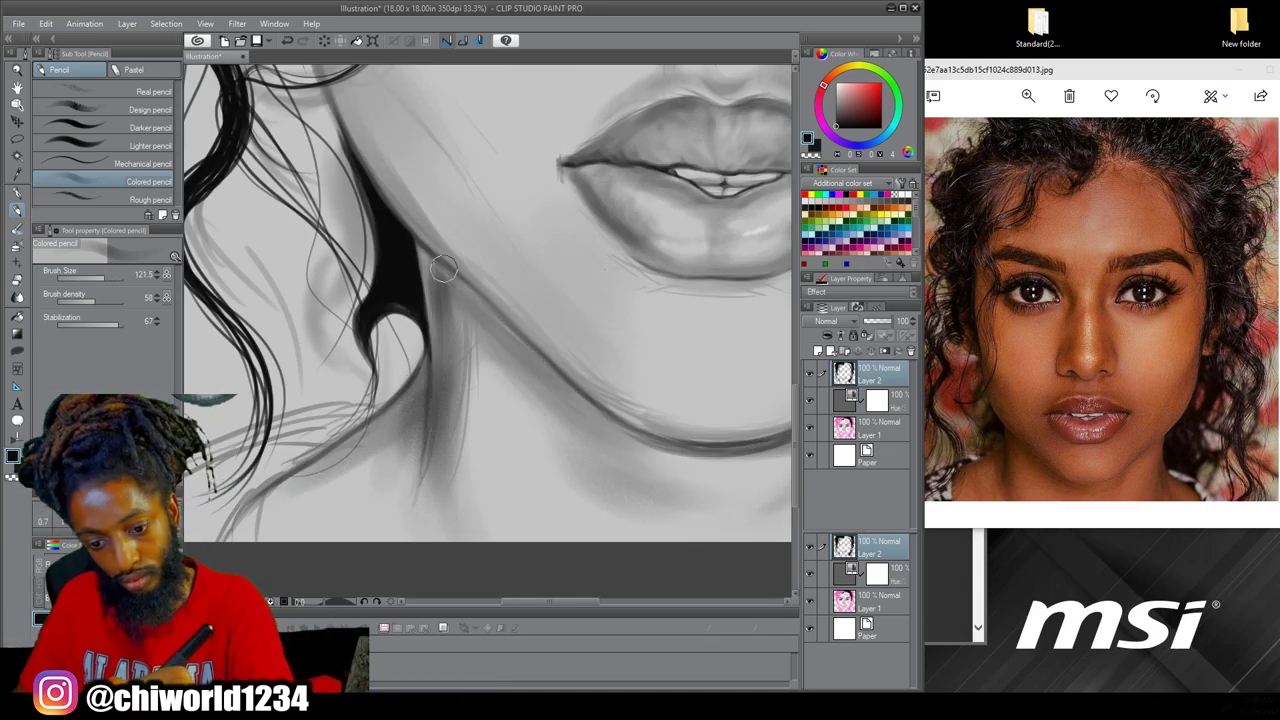
{"action": "scroll", "coordinate": [391, 545], "scroll_direction": "down", "scroll_amount": 3}
{"action": "left_click", "coordinate": [114, 279]}
{"action": "scroll", "coordinate": [623, 340], "scroll_direction": "up", "scroll_amount": 2}
{"action": "left_click_drag", "start_coordinate": [671, 330], "coordinate": [671, 366]}
{"action": "scroll", "coordinate": [706, 526], "scroll_direction": "down", "scroll_amount": 2}
{"action": "mouse_move", "coordinate": [418, 454]}
{"action": "left_mouse_down"}
{"action": "mouse_move", "coordinate": [400, 420]}
{"action": "mouse_move", "coordinate": [434, 294]}
{"action": "left_mouse_up"}
{"action": "scroll", "coordinate": [724, 393], "scroll_direction": "up", "scroll_amount": 2}
Shade the cheeks and sides of the face in gray with the Colored pencil at size 244.7 and brush density 50
{"action": "left_click", "coordinate": [104, 279]}
{"action": "left_click", "coordinate": [95, 325]}
{"action": "left_click", "coordinate": [84, 301]}
{"action": "scroll", "coordinate": [588, 318], "scroll_direction": "down", "scroll_amount": 3}
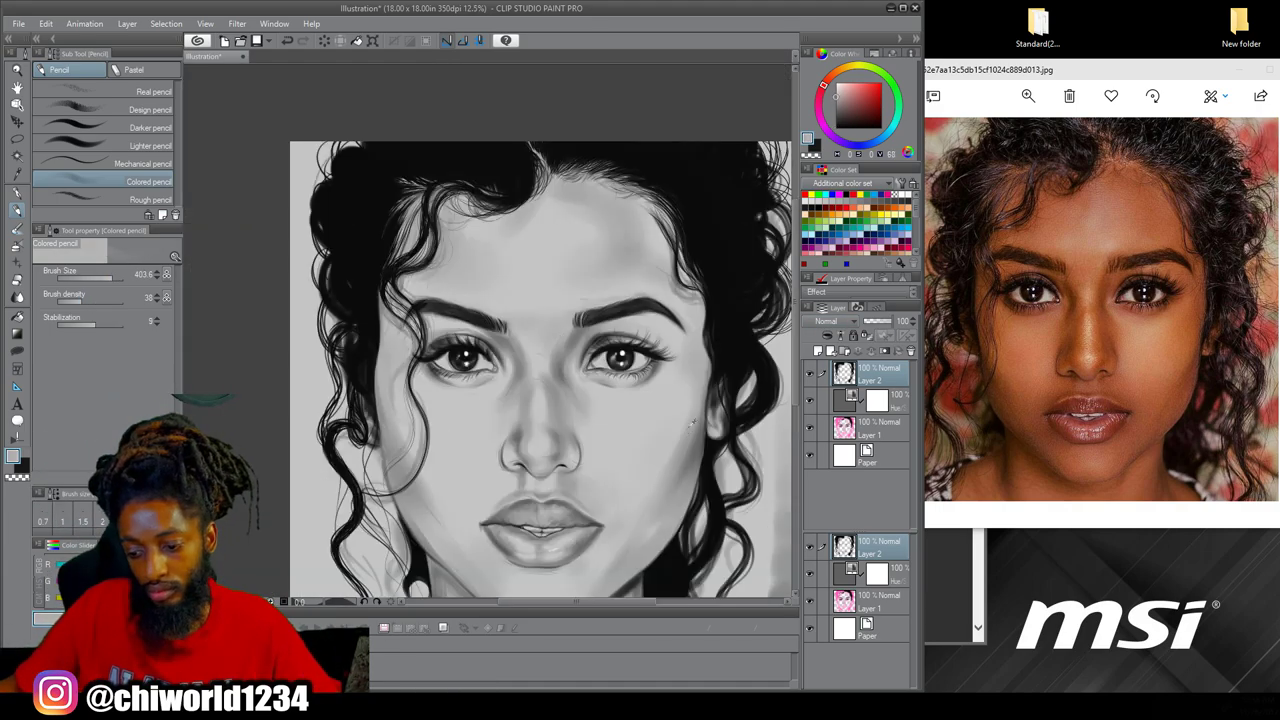
{"action": "left_click_drag", "start_coordinate": [550, 210], "coordinate": [533, 59]}
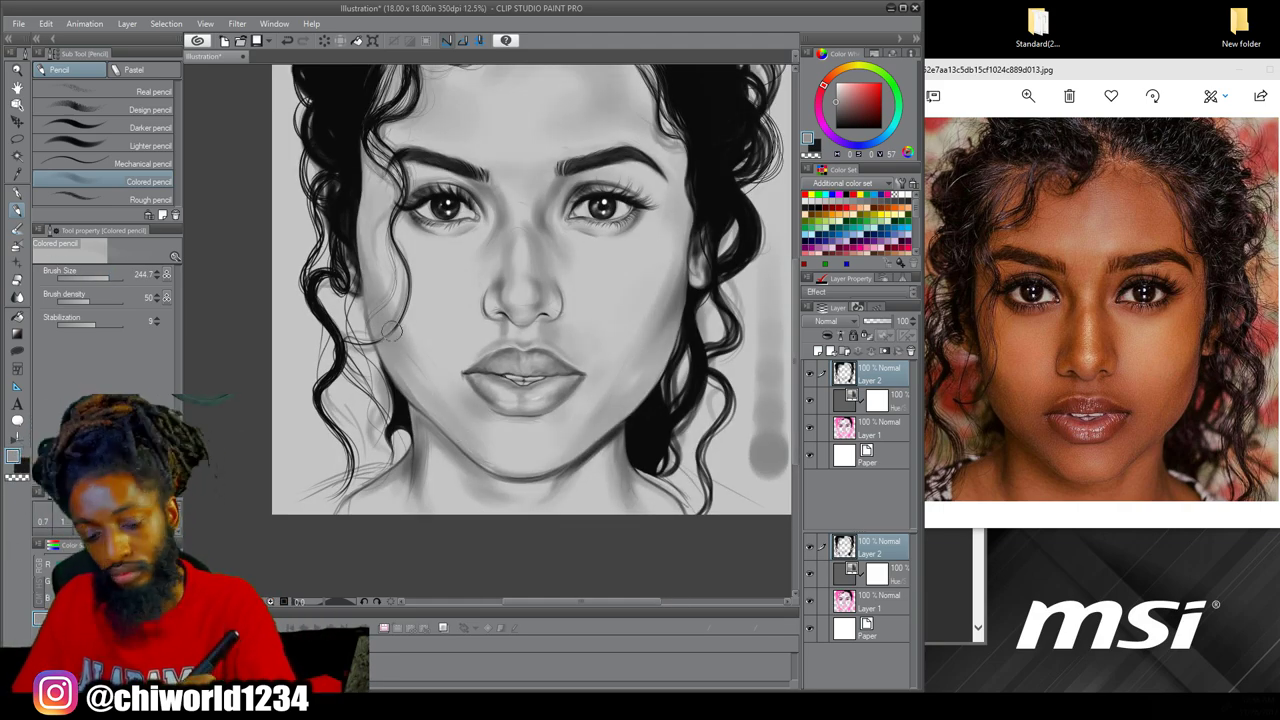
{"action": "scroll", "coordinate": [680, 240], "scroll_direction": "up", "scroll_amount": 2}
{"action": "left_click_drag", "start_coordinate": [634, 297], "coordinate": [759, 297]}
{"action": "left_click_drag", "start_coordinate": [248, 173], "coordinate": [508, 307]}
{"action": "mouse_move", "coordinate": [483, 566]}
{"action": "left_mouse_down"}
{"action": "mouse_move", "coordinate": [487, 437]}
{"action": "mouse_move", "coordinate": [367, 272]}
{"action": "left_mouse_up"}
{"action": "left_click_drag", "start_coordinate": [583, 261], "coordinate": [566, 268]}
{"action": "scroll", "coordinate": [555, 510], "scroll_direction": "down", "scroll_amount": 2}
{"action": "scroll", "coordinate": [699, 358], "scroll_direction": "up", "scroll_amount": 2}
Blend broad soft gray over the skin around the mouth and cheeks with the Colored pencil at size 493.0
{"action": "left_click", "coordinate": [113, 278]}
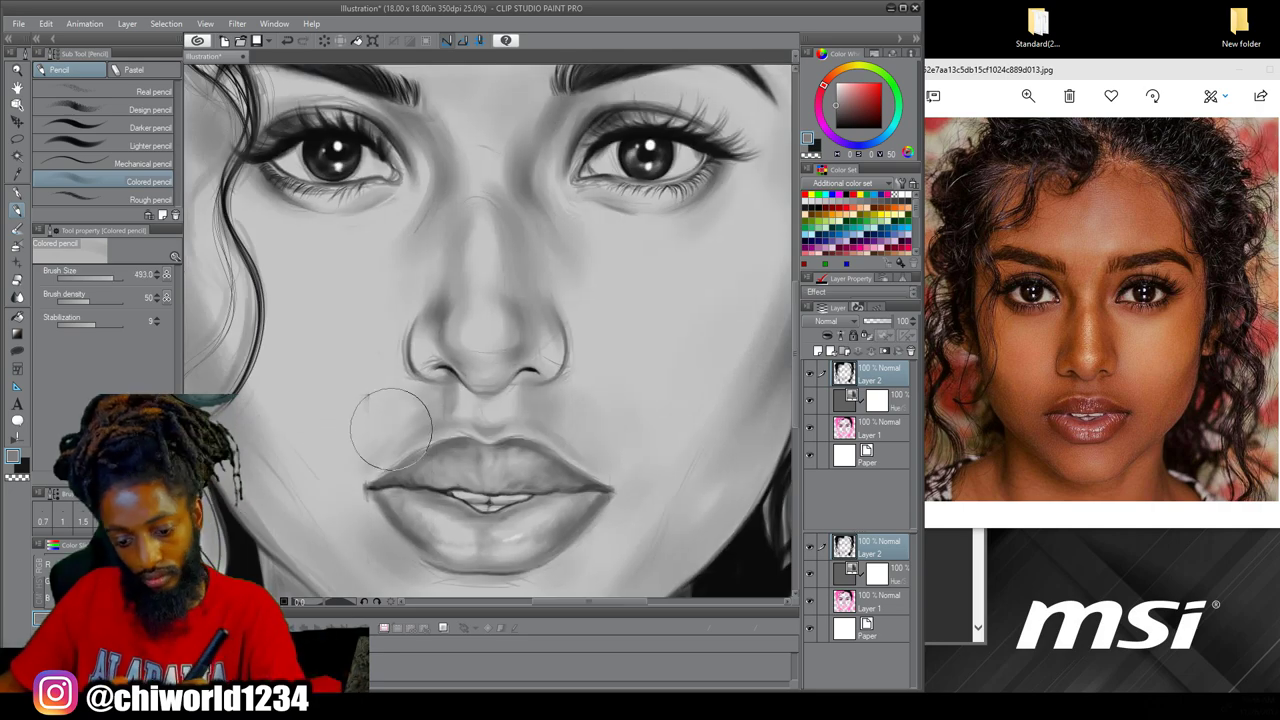
{"action": "scroll", "coordinate": [420, 405], "scroll_direction": "down", "scroll_amount": 2}
{"action": "scroll", "coordinate": [510, 490], "scroll_direction": "up", "scroll_amount": 2}
{"action": "scroll", "coordinate": [615, 560], "scroll_direction": "down", "scroll_amount": 2}
Paint soft gray shadow locks behind the hanging curls with the Lighter pencil at size 298.3 and brush density 31
{"action": "left_click", "coordinate": [706, 262], "text": "alt"}
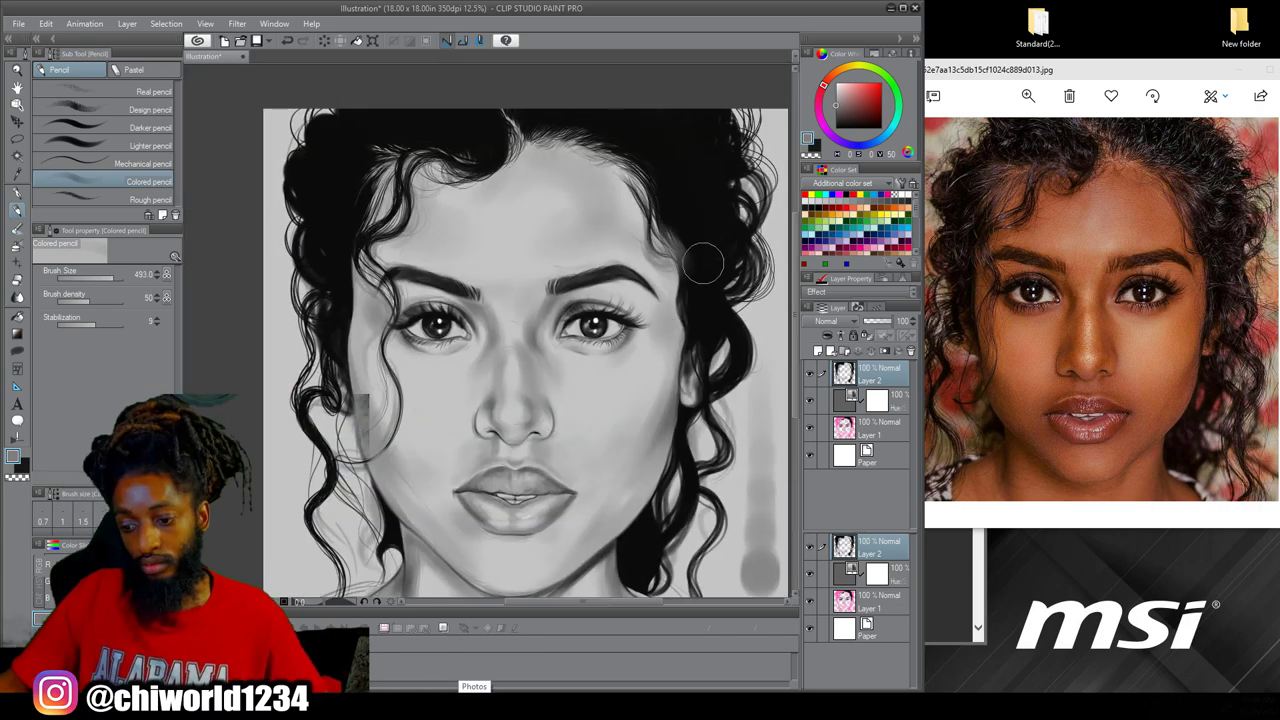
{"action": "left_click", "coordinate": [112, 146]}
{"action": "left_click_drag", "start_coordinate": [777, 564], "coordinate": [631, 480]}
{"action": "left_click_drag", "start_coordinate": [552, 545], "coordinate": [604, 268]}
{"action": "left_click_drag", "start_coordinate": [530, 500], "coordinate": [553, 368]}
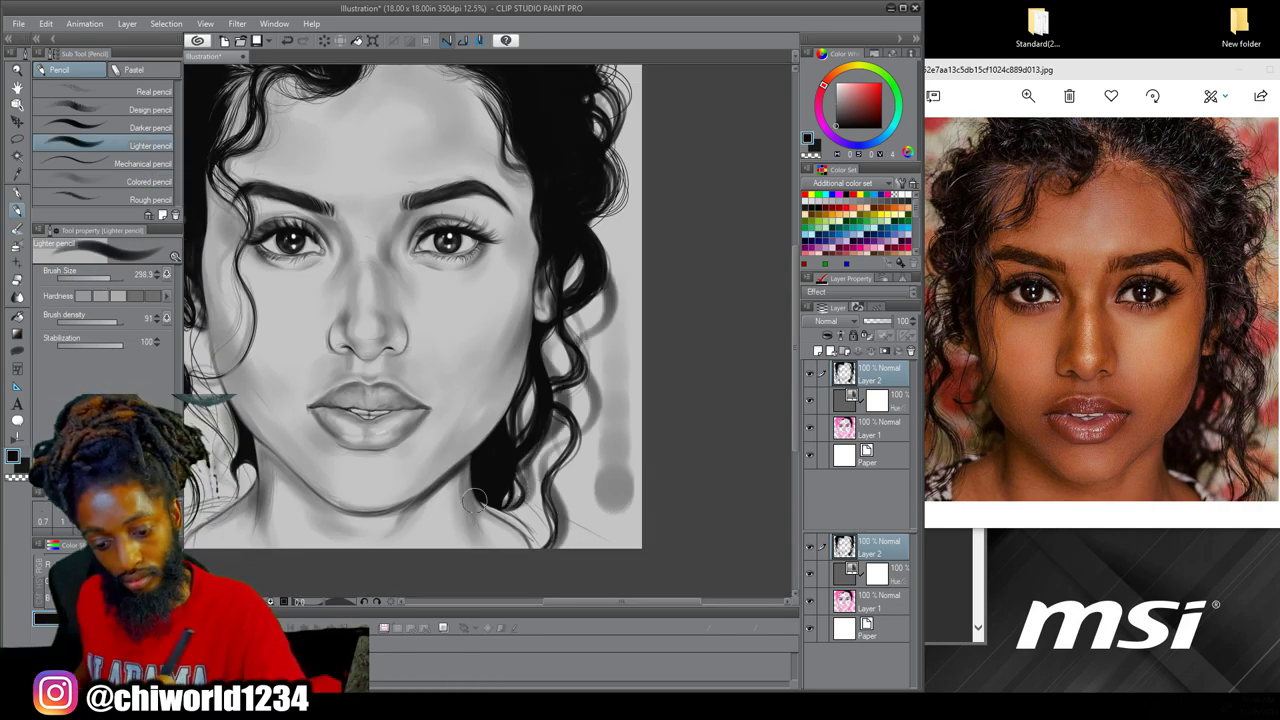
{"action": "left_click_drag", "start_coordinate": [420, 440], "coordinate": [606, 329]}
{"action": "left_click_drag", "start_coordinate": [354, 256], "coordinate": [400, 418]}
{"action": "left_click_drag", "start_coordinate": [560, 250], "coordinate": [488, 440]}
Sample a gray skin tone and deepen the lower face shading with the Colored pencil at size 221.4 and brush density 66
{"action": "left_click", "coordinate": [112, 182]}
{"action": "left_click", "coordinate": [498, 220], "text": "alt"}
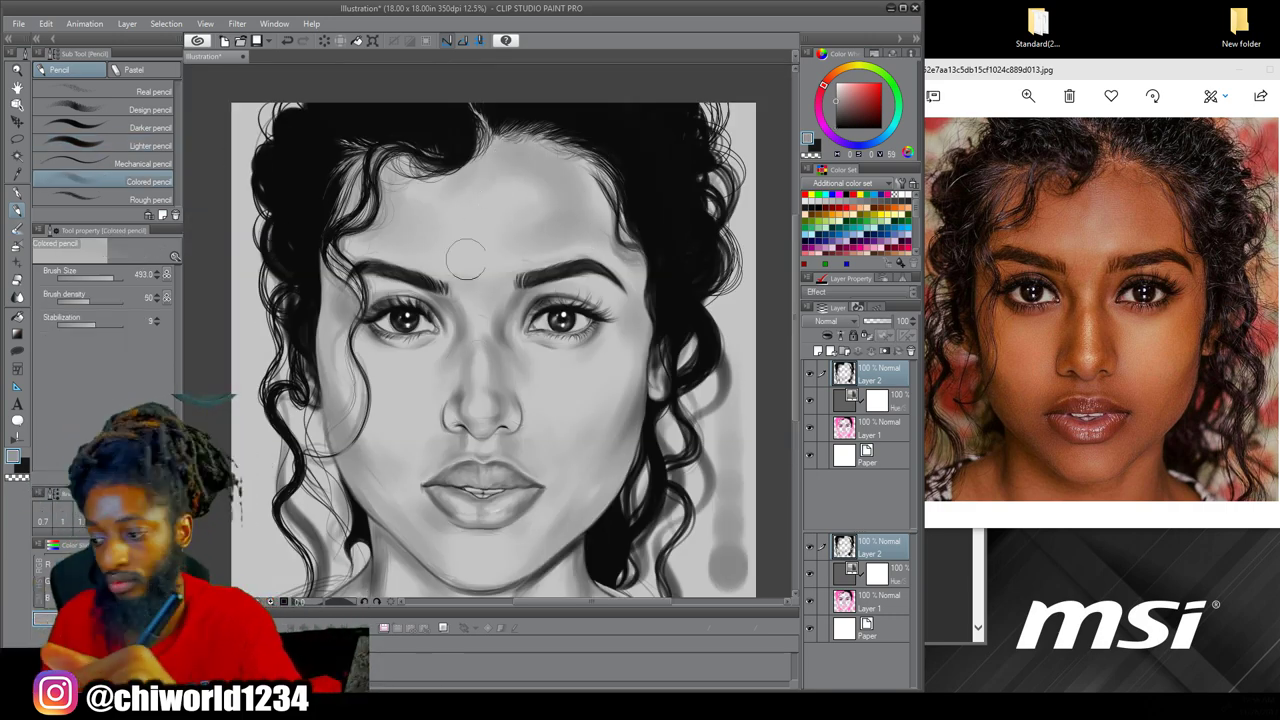
{"action": "scroll", "coordinate": [331, 503], "scroll_direction": "up", "scroll_amount": 2}
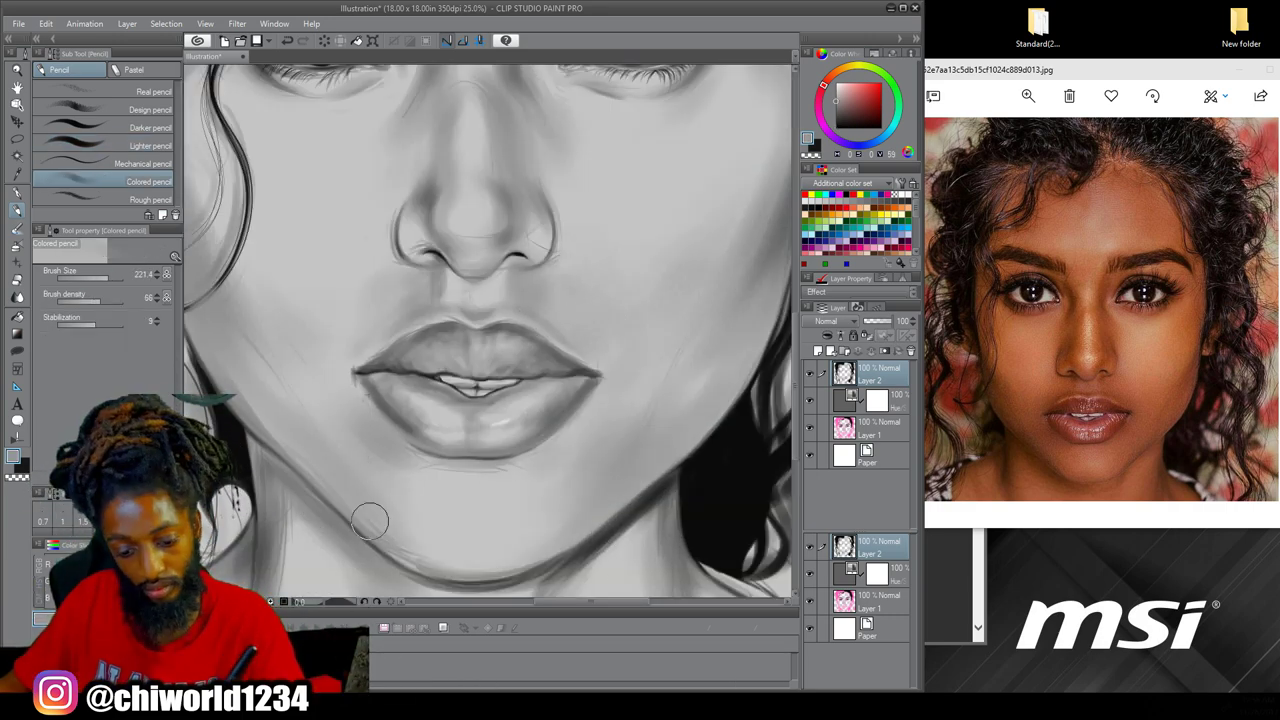
{"action": "scroll", "coordinate": [577, 535], "scroll_direction": "down", "scroll_amount": 2}
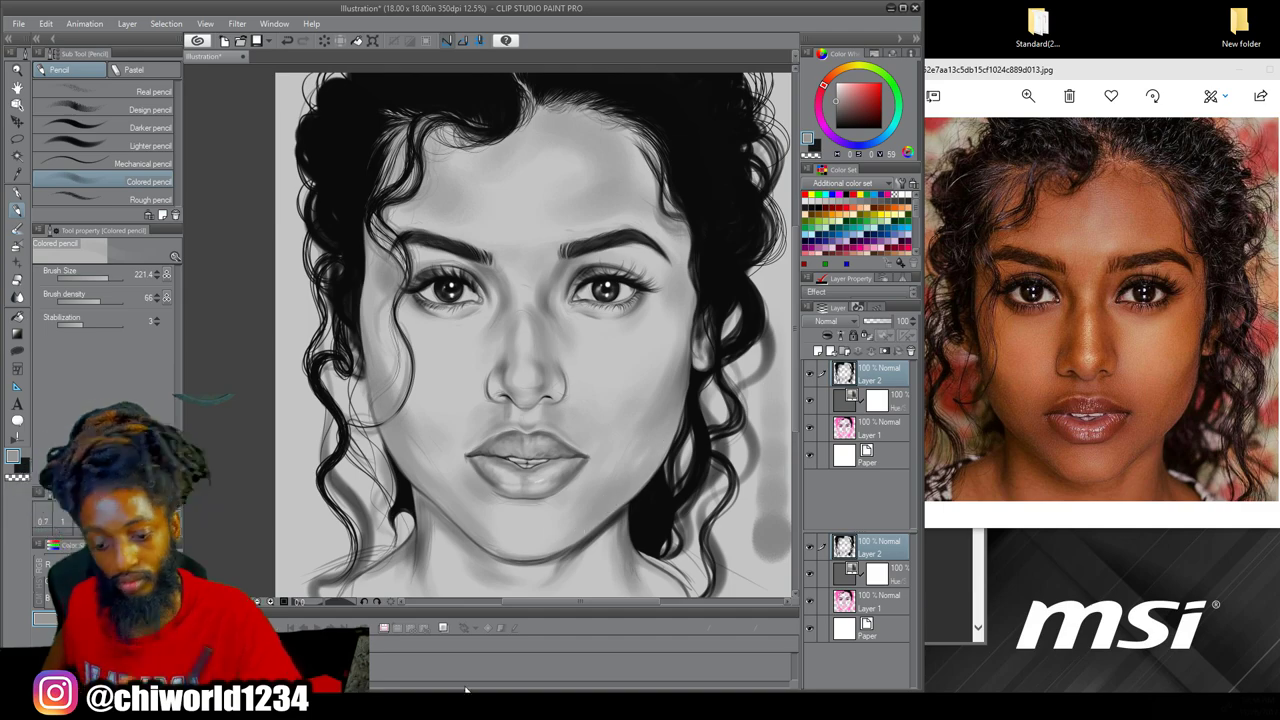
Darken the forehead and the skin around the eyes with the Colored pencil at size 221.4 and stabilization 3
{"action": "scroll", "coordinate": [571, 415], "scroll_direction": "up", "scroll_amount": 2}
{"action": "left_click_drag", "start_coordinate": [560, 190], "coordinate": [566, 264]}
{"action": "left_click_drag", "start_coordinate": [497, 177], "coordinate": [506, 443]}
{"action": "left_click_drag", "start_coordinate": [530, 193], "coordinate": [373, 260]}
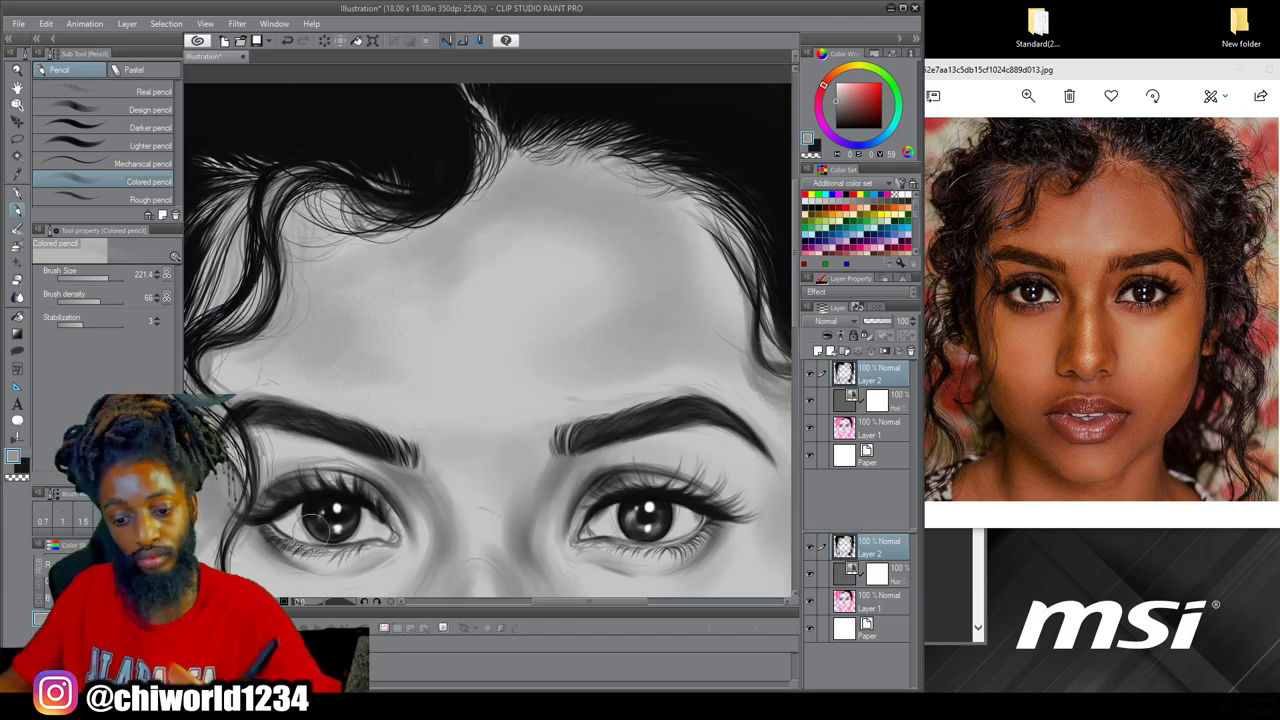
{"action": "left_click_drag", "start_coordinate": [545, 560], "coordinate": [546, 165]}
{"action": "left_click_drag", "start_coordinate": [575, 509], "coordinate": [583, 246]}
{"action": "scroll", "coordinate": [418, 265], "scroll_direction": "down", "scroll_amount": 2}
{"action": "scroll", "coordinate": [463, 491], "scroll_direction": "up", "scroll_amount": 2}
Darken the curl and loose strands beside the jawline with the Lighter pencil, and soften them with the Colored pencil at size 134.3
{"action": "left_click_drag", "start_coordinate": [310, 498], "coordinate": [487, 330]}
{"action": "left_click", "coordinate": [150, 146]}
{"action": "left_click", "coordinate": [86, 278]}
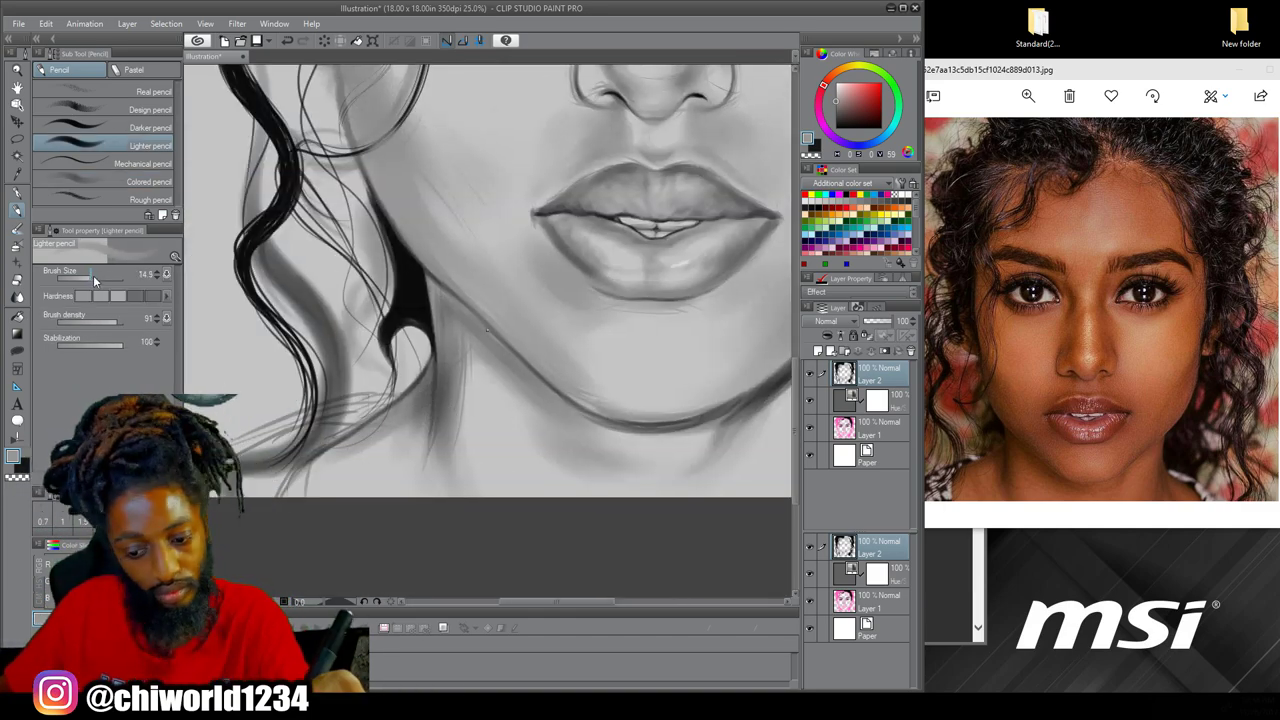
{"action": "left_click", "coordinate": [70, 181]}
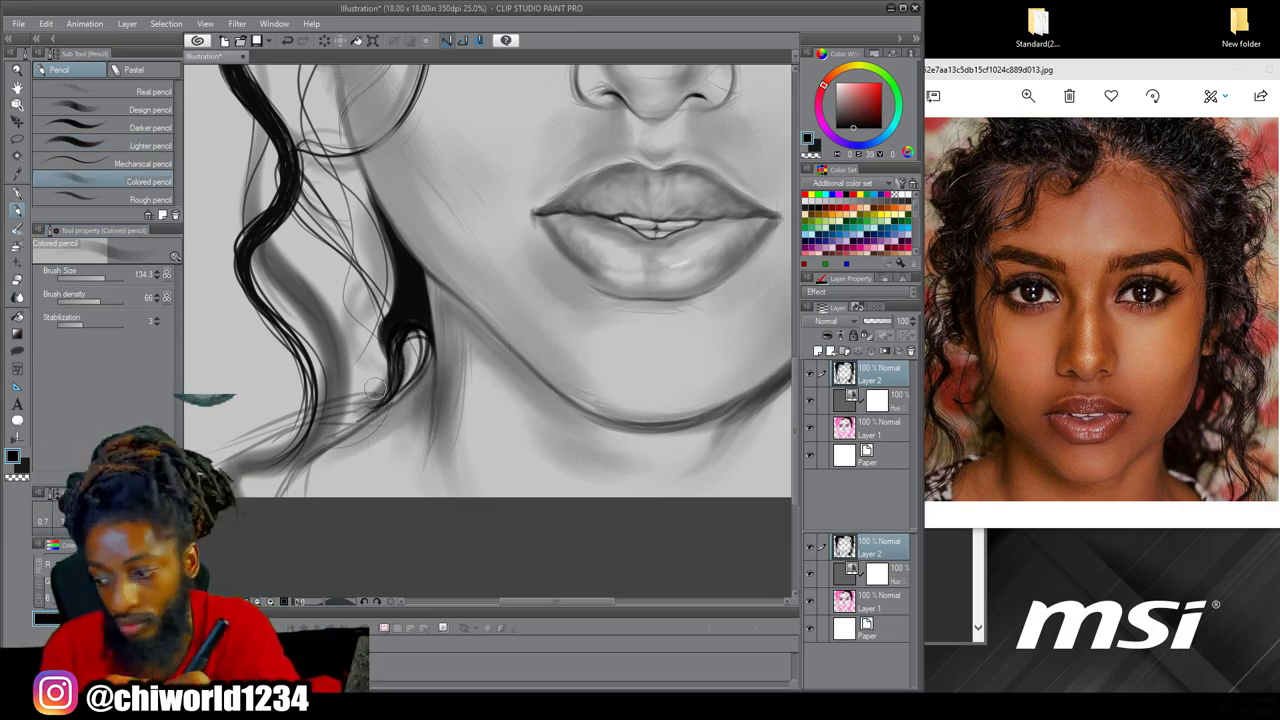
Shade the nose wings and nostril edges with the Colored pencil at brush density 31 and sizes 109.3 and 36.6
{"action": "scroll", "coordinate": [215, 200], "scroll_direction": "down", "scroll_amount": 2}
{"action": "scroll", "coordinate": [430, 100], "scroll_direction": "up", "scroll_amount": 5}
{"action": "left_click", "coordinate": [78, 300]}
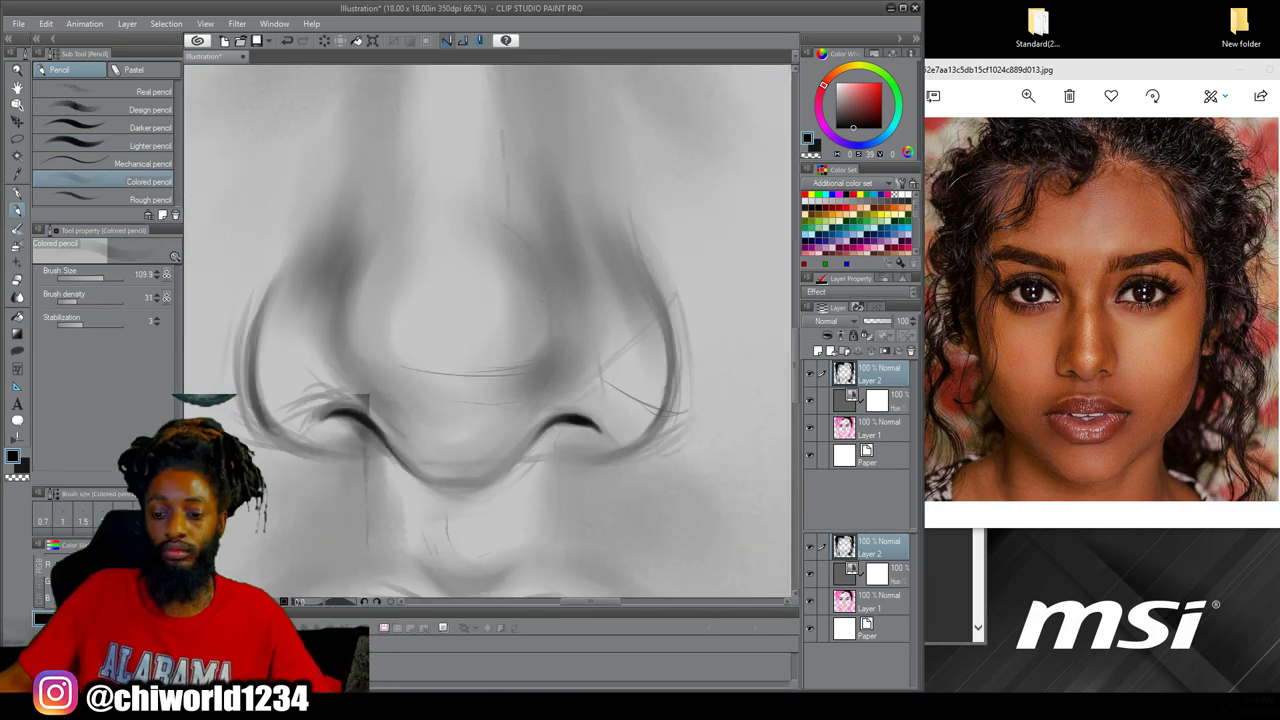
{"action": "scroll", "coordinate": [457, 354], "scroll_direction": "down", "scroll_amount": 2}
{"action": "scroll", "coordinate": [648, 376], "scroll_direction": "down", "scroll_amount": 1}
{"action": "scroll", "coordinate": [648, 376], "scroll_direction": "up", "scroll_amount": 2}
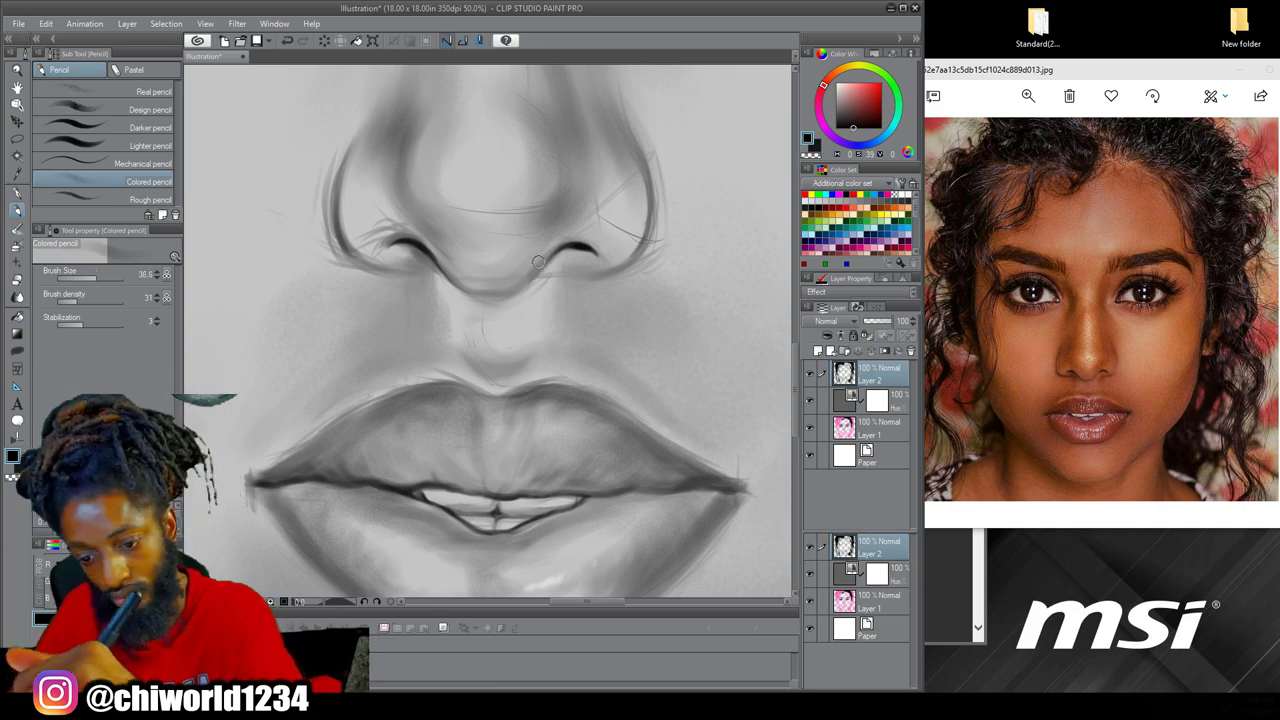
{"action": "scroll", "coordinate": [722, 289], "scroll_direction": "up", "scroll_amount": 1}
{"action": "left_click_drag", "start_coordinate": [382, 303], "coordinate": [434, 321]}
{"action": "scroll", "coordinate": [560, 510], "scroll_direction": "down", "scroll_amount": 2}
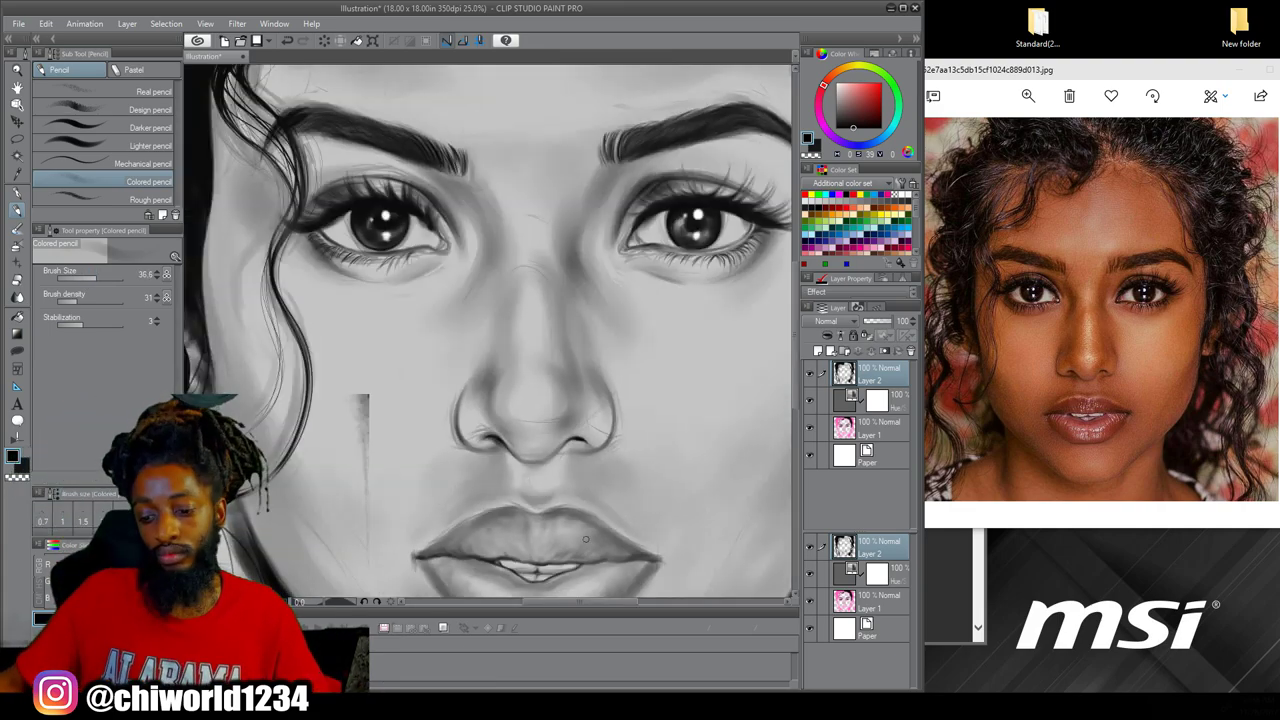
Deepen the soft shadows along the nose bridge and inner eye corners with the Colored pencil at size 164.0
{"action": "scroll", "coordinate": [546, 407], "scroll_direction": "up", "scroll_amount": 2}
{"action": "left_click", "coordinate": [106, 278]}
{"action": "left_click_drag", "start_coordinate": [465, 395], "coordinate": [432, 380]}
{"action": "mouse_move", "coordinate": [451, 287]}
{"action": "left_mouse_down"}
{"action": "mouse_move", "coordinate": [451, 409]}
{"action": "mouse_move", "coordinate": [433, 286]}
{"action": "left_mouse_up"}
{"action": "left_click_drag", "start_coordinate": [422, 96], "coordinate": [422, 226]}
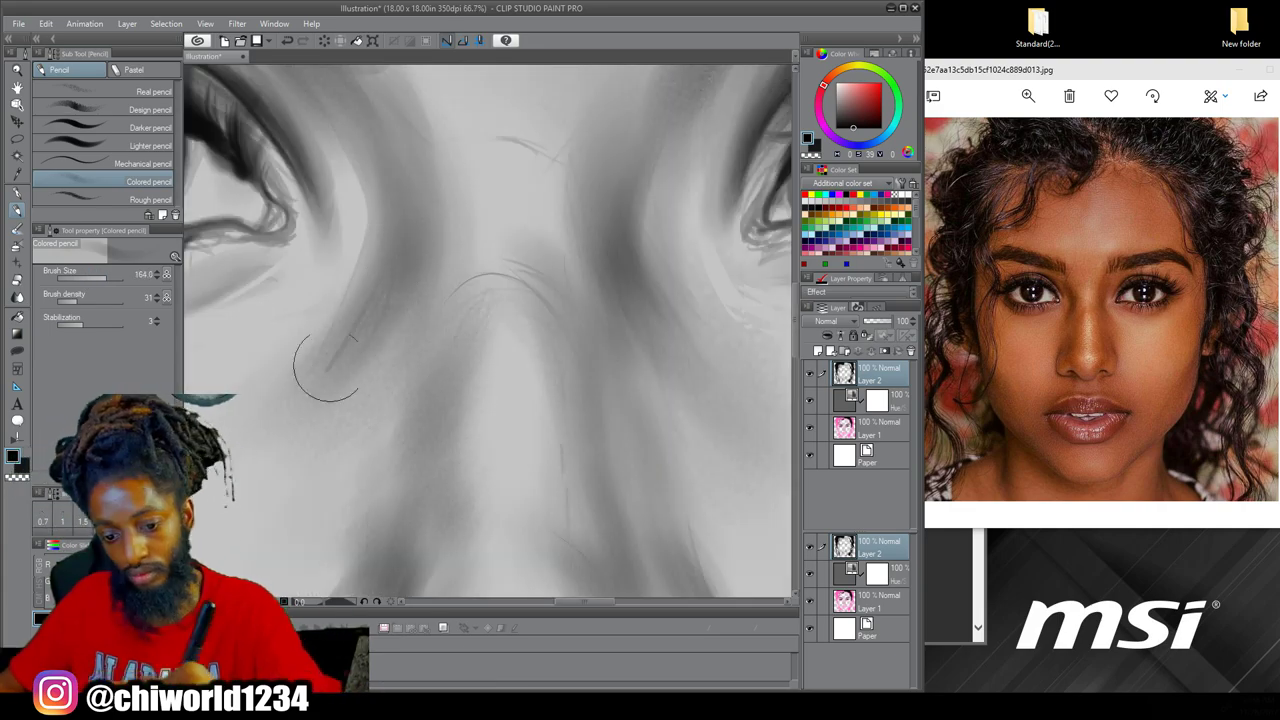
{"action": "scroll", "coordinate": [380, 286], "scroll_direction": "down", "scroll_amount": 2}
{"action": "scroll", "coordinate": [465, 471], "scroll_direction": "up", "scroll_amount": 2}
{"action": "scroll", "coordinate": [465, 471], "scroll_direction": "down", "scroll_amount": 2}
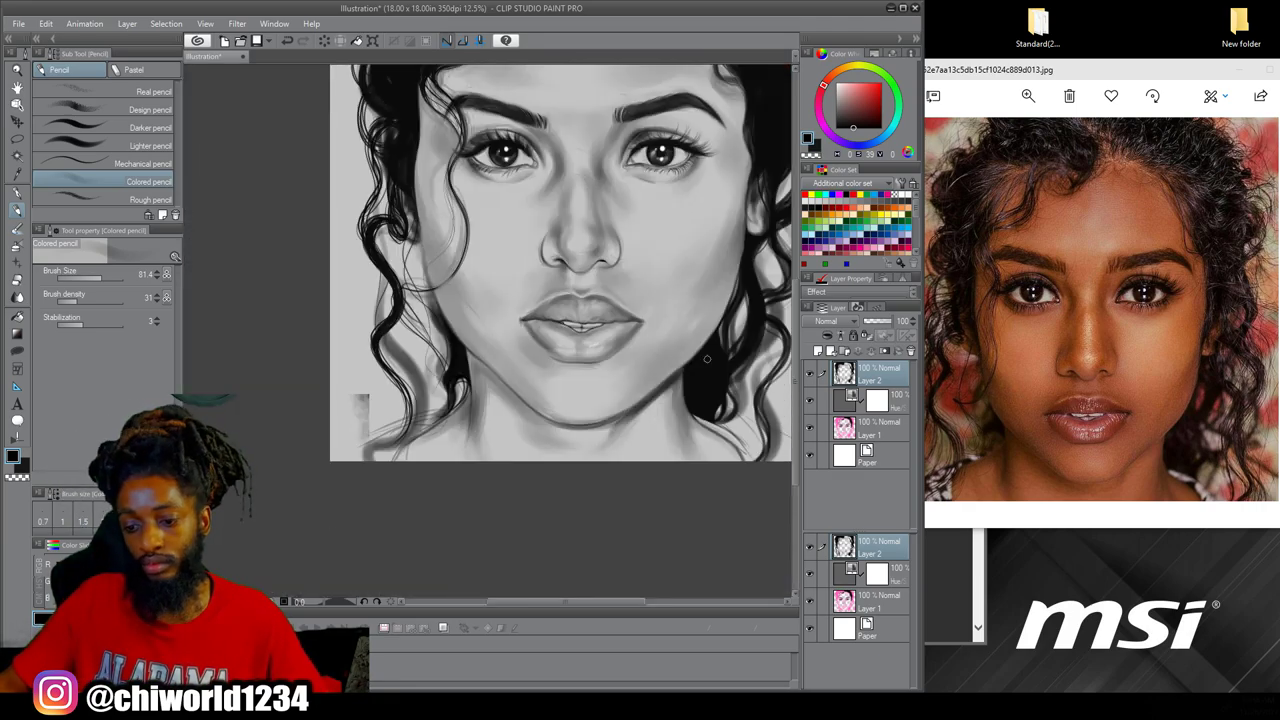
Shade the skin around the outer corners of both eyes with the Colored pencil at size 244.7
{"action": "scroll", "coordinate": [486, 329], "scroll_direction": "up", "scroll_amount": 1}
{"action": "scroll", "coordinate": [486, 329], "scroll_direction": "up", "scroll_amount": 1}
{"action": "scroll", "coordinate": [486, 329], "scroll_direction": "down", "scroll_amount": 2}
{"action": "scroll", "coordinate": [486, 260], "scroll_direction": "up", "scroll_amount": 2}
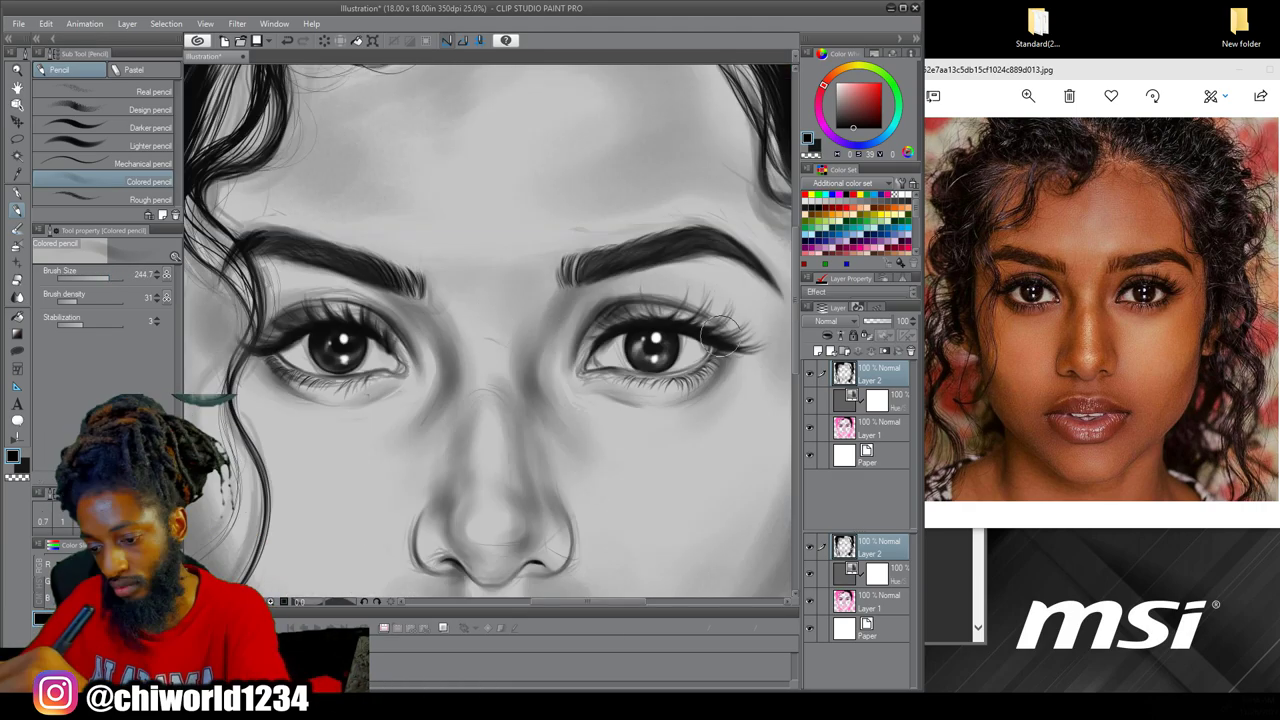
{"action": "left_click_drag", "start_coordinate": [728, 345], "coordinate": [720, 390]}
{"action": "left_click_drag", "start_coordinate": [262, 320], "coordinate": [245, 345]}
{"action": "scroll", "coordinate": [486, 329], "scroll_direction": "down", "scroll_amount": 2}
{"action": "scroll", "coordinate": [486, 329], "scroll_direction": "up", "scroll_amount": 2}
Darken the line between the lips with the Lighter pencil at size 9.0
{"action": "left_click", "coordinate": [104, 145]}
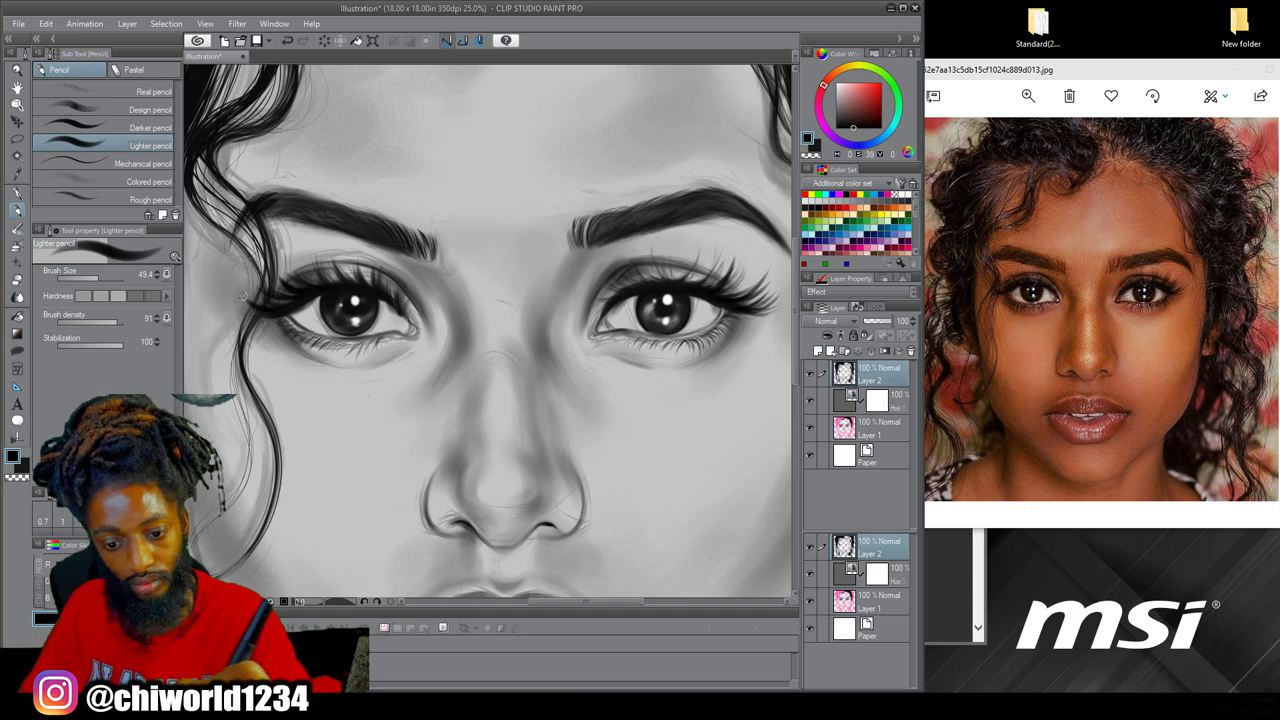
{"action": "scroll", "coordinate": [486, 260], "scroll_direction": "down", "scroll_amount": 2}
{"action": "scroll", "coordinate": [400, 490], "scroll_direction": "up", "scroll_amount": 2}
{"action": "scroll", "coordinate": [722, 455], "scroll_direction": "up", "scroll_amount": 2}
{"action": "scroll", "coordinate": [282, 322], "scroll_direction": "up", "scroll_amount": 3}
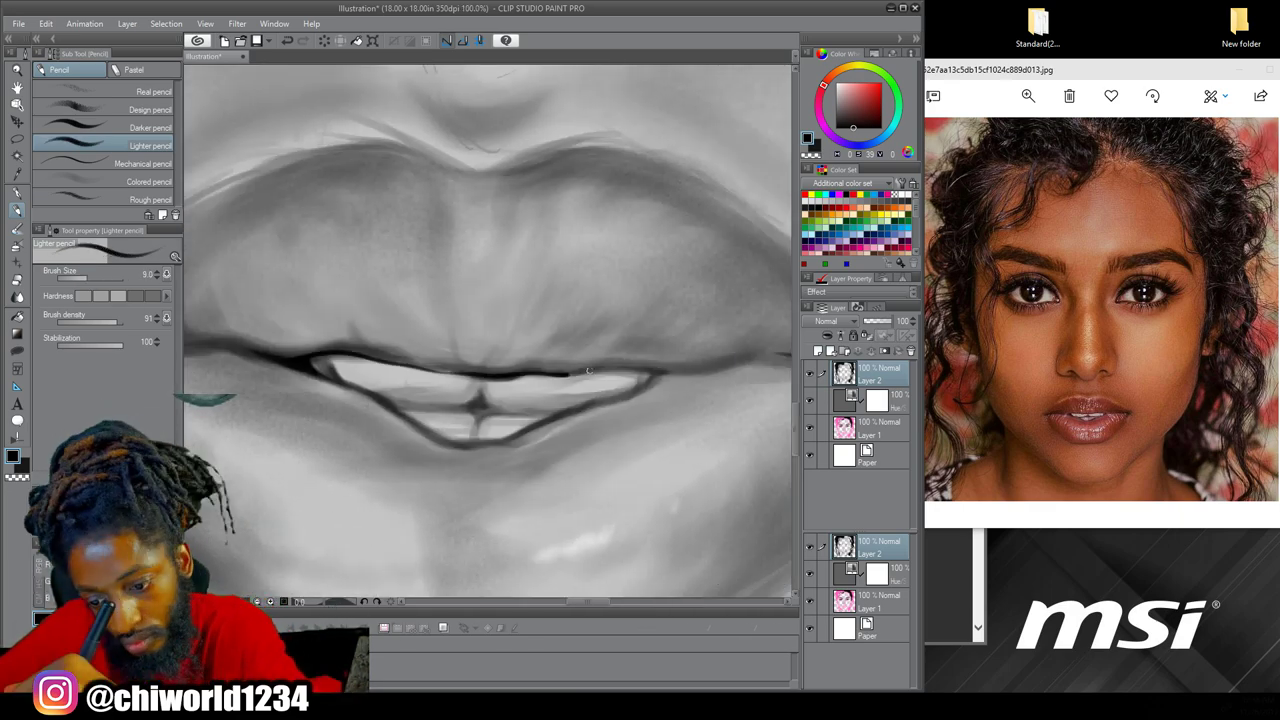
{"action": "scroll", "coordinate": [532, 438], "scroll_direction": "down", "scroll_amount": 3}
{"action": "mouse_move", "coordinate": [589, 370]}
{"action": "left_mouse_down"}
{"action": "mouse_move", "coordinate": [650, 372]}
{"action": "mouse_move", "coordinate": [677, 428]}
{"action": "mouse_move", "coordinate": [560, 475]}
{"action": "left_mouse_up"}
Shade the lip corners and the outer areas of both lips with the Colored pencil at size 81.4
{"action": "scroll", "coordinate": [474, 562], "scroll_direction": "up", "scroll_amount": 1}
{"action": "left_click", "coordinate": [148, 181]}
{"action": "left_click_drag", "start_coordinate": [453, 402], "coordinate": [396, 440]}
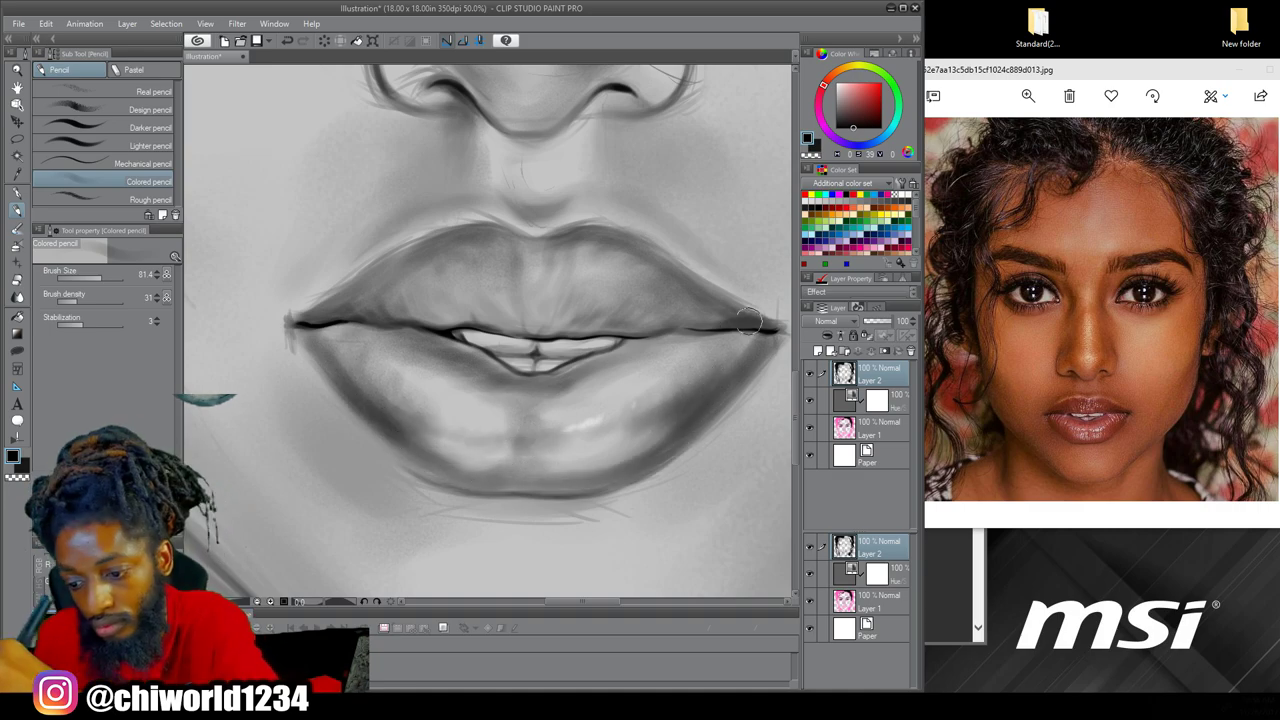
{"action": "left_click_drag", "start_coordinate": [768, 326], "coordinate": [630, 326]}
{"action": "mouse_move", "coordinate": [310, 322]}
{"action": "left_mouse_down"}
{"action": "mouse_move", "coordinate": [405, 284]}
{"action": "mouse_move", "coordinate": [432, 258]}
{"action": "left_mouse_up"}
Deepen the overall tone of the upper lip with the Colored pencil at size 200.4
{"action": "scroll", "coordinate": [412, 578], "scroll_direction": "down", "scroll_amount": 2}
{"action": "scroll", "coordinate": [412, 580], "scroll_direction": "down", "scroll_amount": 2}
{"action": "scroll", "coordinate": [483, 483], "scroll_direction": "up", "scroll_amount": 4}
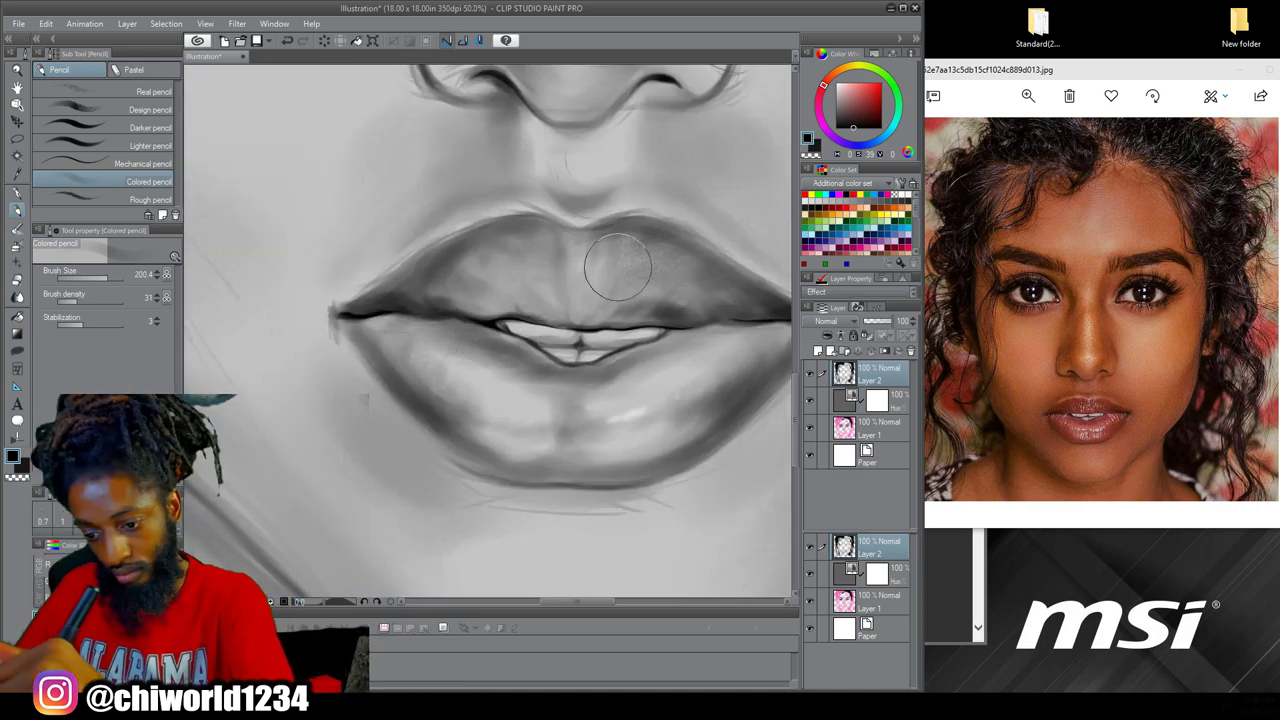
{"action": "left_click_drag", "start_coordinate": [626, 263], "coordinate": [490, 285]}
{"action": "scroll", "coordinate": [530, 480], "scroll_direction": "down", "scroll_amount": 4}
{"action": "scroll", "coordinate": [540, 540], "scroll_direction": "up", "scroll_amount": 2}
{"action": "scroll", "coordinate": [562, 289], "scroll_direction": "down", "scroll_amount": 1}
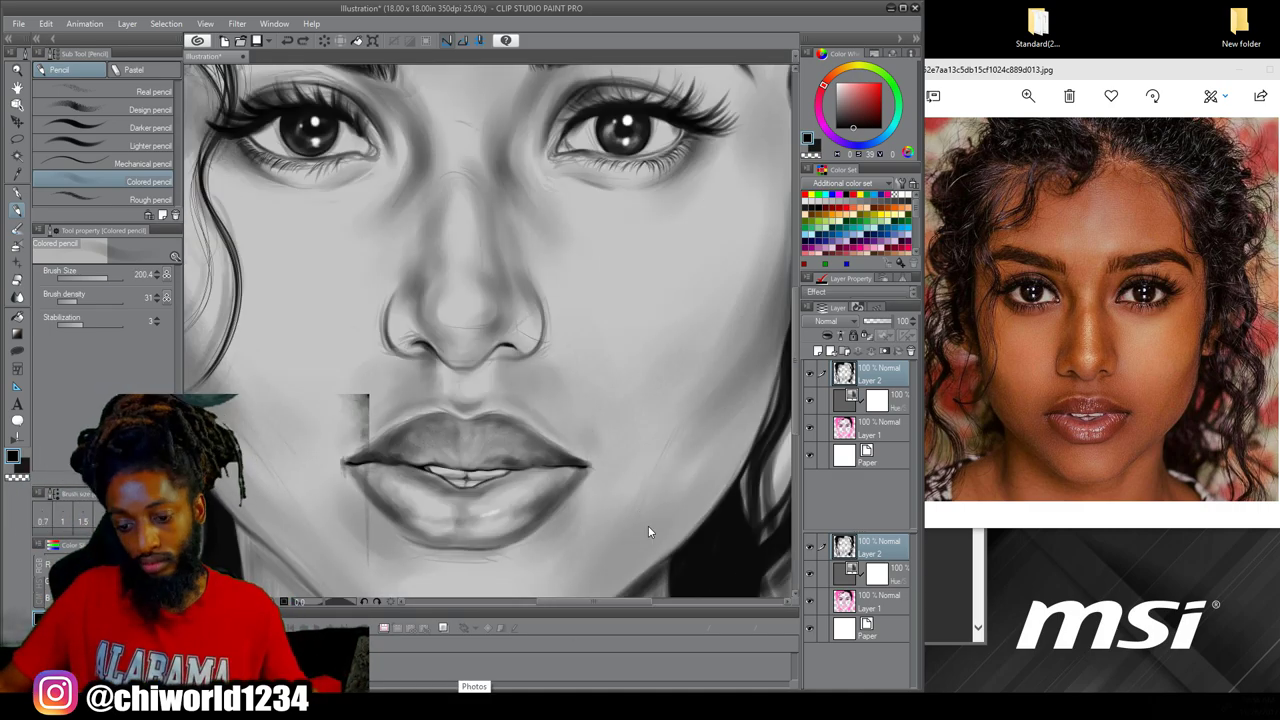
Darken both irises with the Soft airbrush at size 105.9 and brush density 37
{"action": "scroll", "coordinate": [648, 525], "scroll_direction": "up", "scroll_amount": 1}
{"action": "scroll", "coordinate": [740, 425], "scroll_direction": "up", "scroll_amount": 1}
{"action": "scroll", "coordinate": [540, 290], "scroll_direction": "up", "scroll_amount": 2}
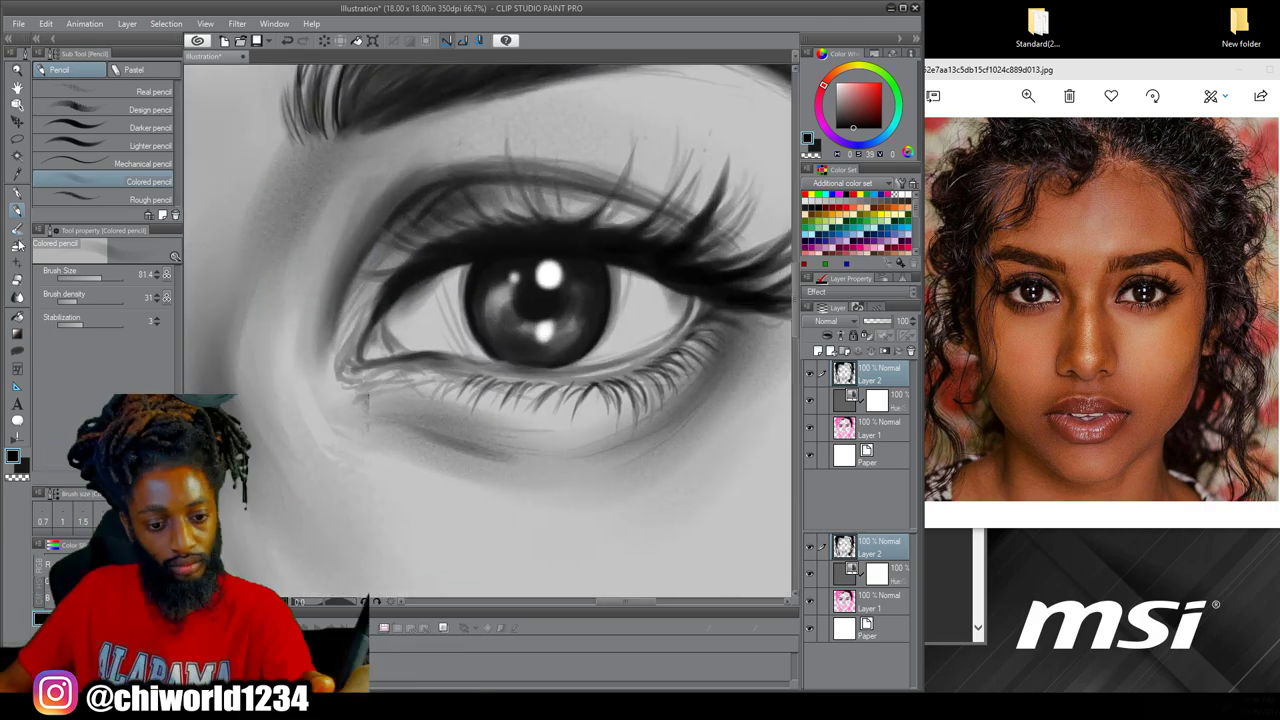
{"action": "key", "text": "b"}
{"action": "left_click_drag", "start_coordinate": [480, 318], "coordinate": [580, 325]}
{"action": "scroll", "coordinate": [631, 431], "scroll_direction": "down", "scroll_amount": 2}
{"action": "left_click_drag", "start_coordinate": [694, 322], "coordinate": [730, 325]}
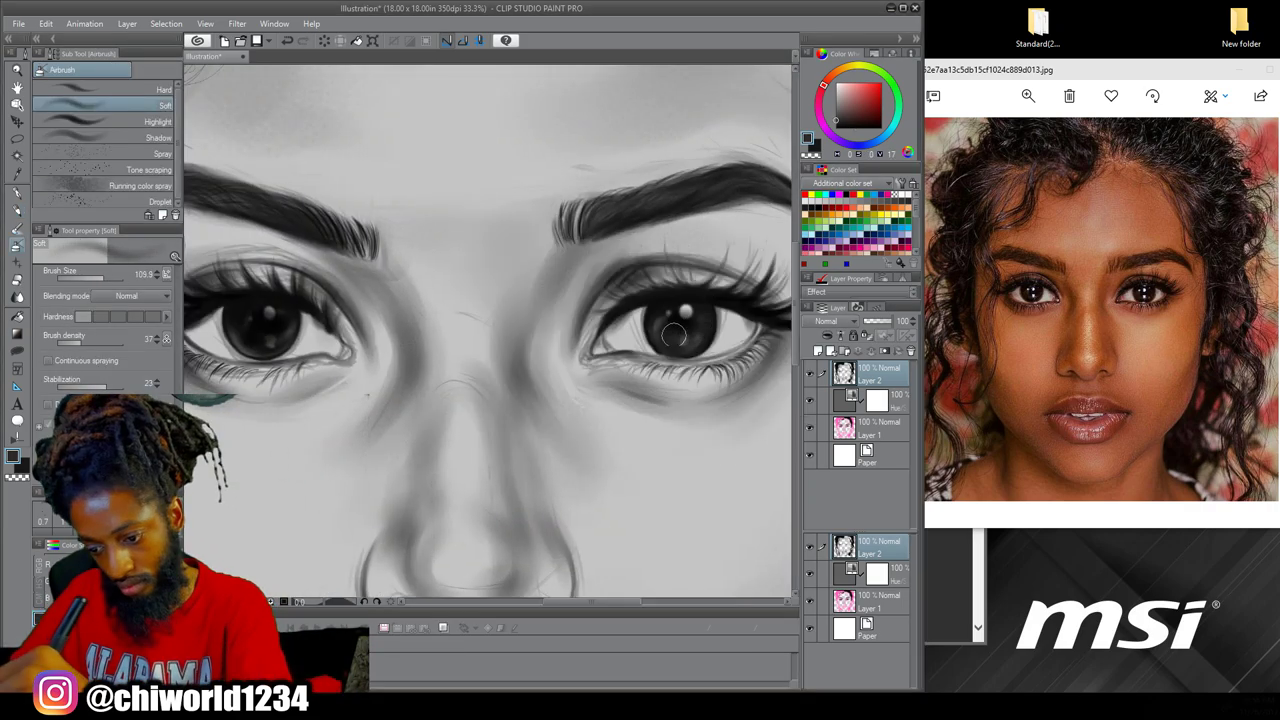
{"action": "scroll", "coordinate": [736, 468], "scroll_direction": "down", "scroll_amount": 3}
{"action": "scroll", "coordinate": [686, 580], "scroll_direction": "up", "scroll_amount": 4}
{"action": "left_click_drag", "start_coordinate": [577, 397], "coordinate": [515, 405]}
{"action": "left_click_drag", "start_coordinate": [675, 328], "coordinate": [640, 355]}
{"action": "left_click_drag", "start_coordinate": [329, 366], "coordinate": [268, 318]}
Darken the nostrils and the shadow beneath them with the Soft airbrush at size 40.4
{"action": "left_click_drag", "start_coordinate": [575, 297], "coordinate": [485, 285]}
{"action": "left_click_drag", "start_coordinate": [611, 263], "coordinate": [500, 245]}
{"action": "scroll", "coordinate": [553, 503], "scroll_direction": "down", "scroll_amount": 4}
{"action": "scroll", "coordinate": [540, 395], "scroll_direction": "up", "scroll_amount": 3}
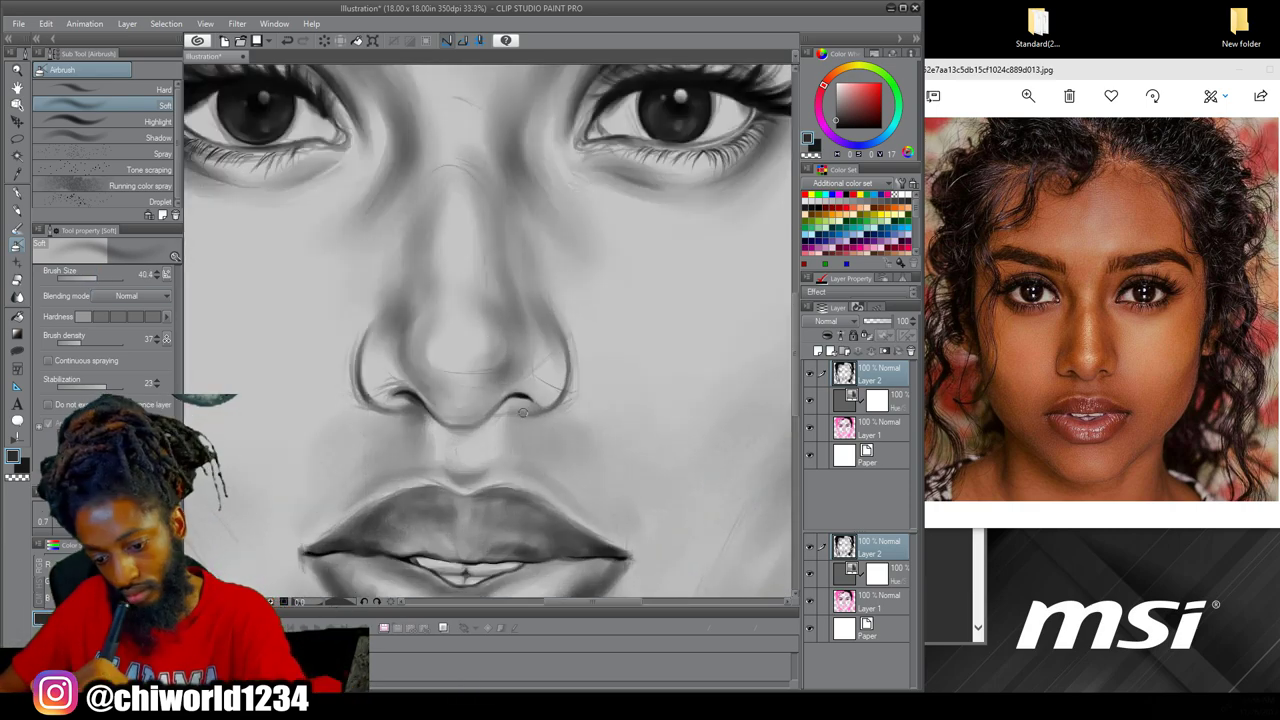
{"action": "scroll", "coordinate": [493, 500], "scroll_direction": "down", "scroll_amount": 1}
{"action": "left_click_drag", "start_coordinate": [402, 383], "coordinate": [366, 400]}
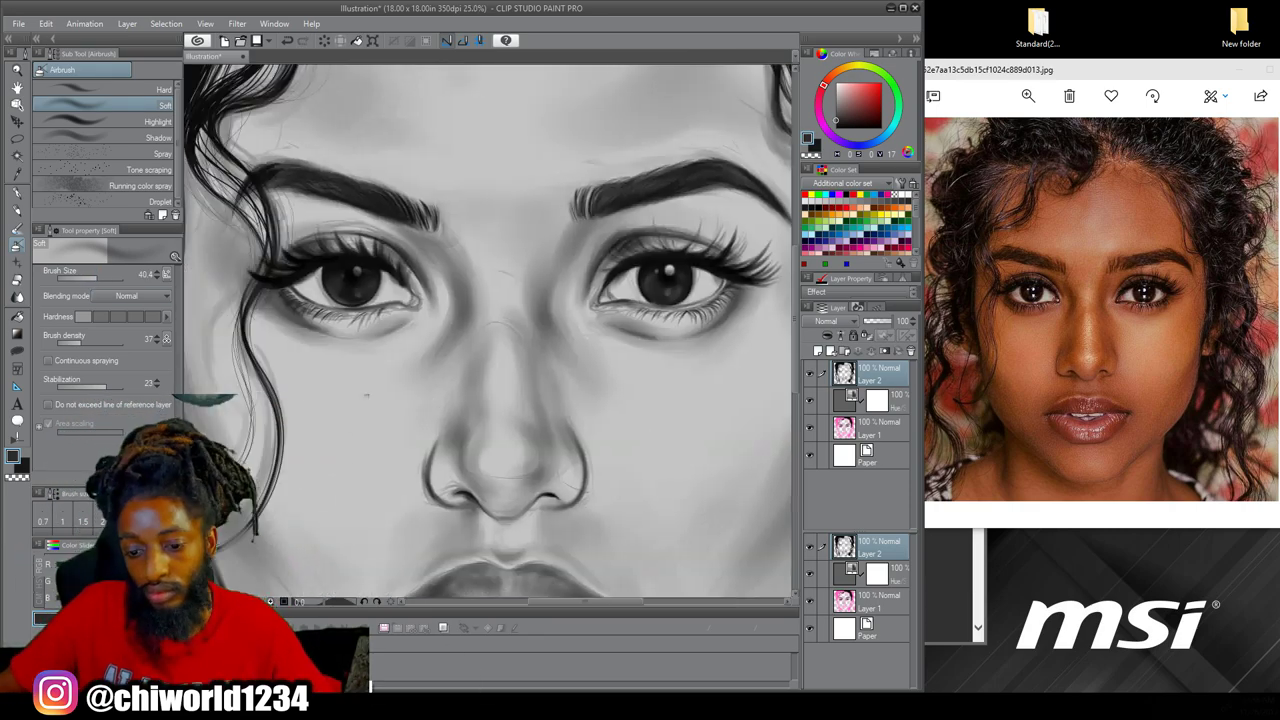
Add a new raster layer and paint white catchlights and small reflections in both eyes with the pen and pencils
{"action": "left_click", "coordinate": [818, 351]}
{"action": "left_click", "coordinate": [836, 84]}
{"action": "left_click", "coordinate": [156, 122]}
{"action": "key", "text": "p"}
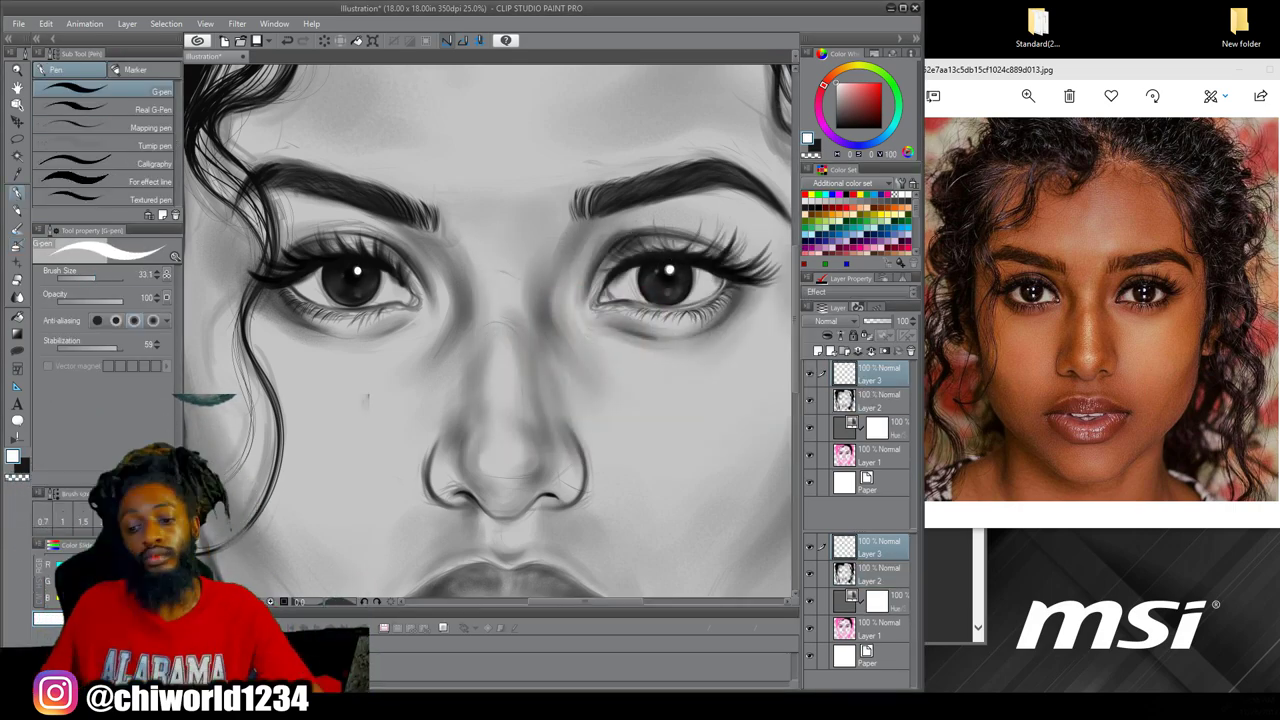
{"action": "scroll", "coordinate": [640, 240], "scroll_direction": "up", "scroll_amount": 2}
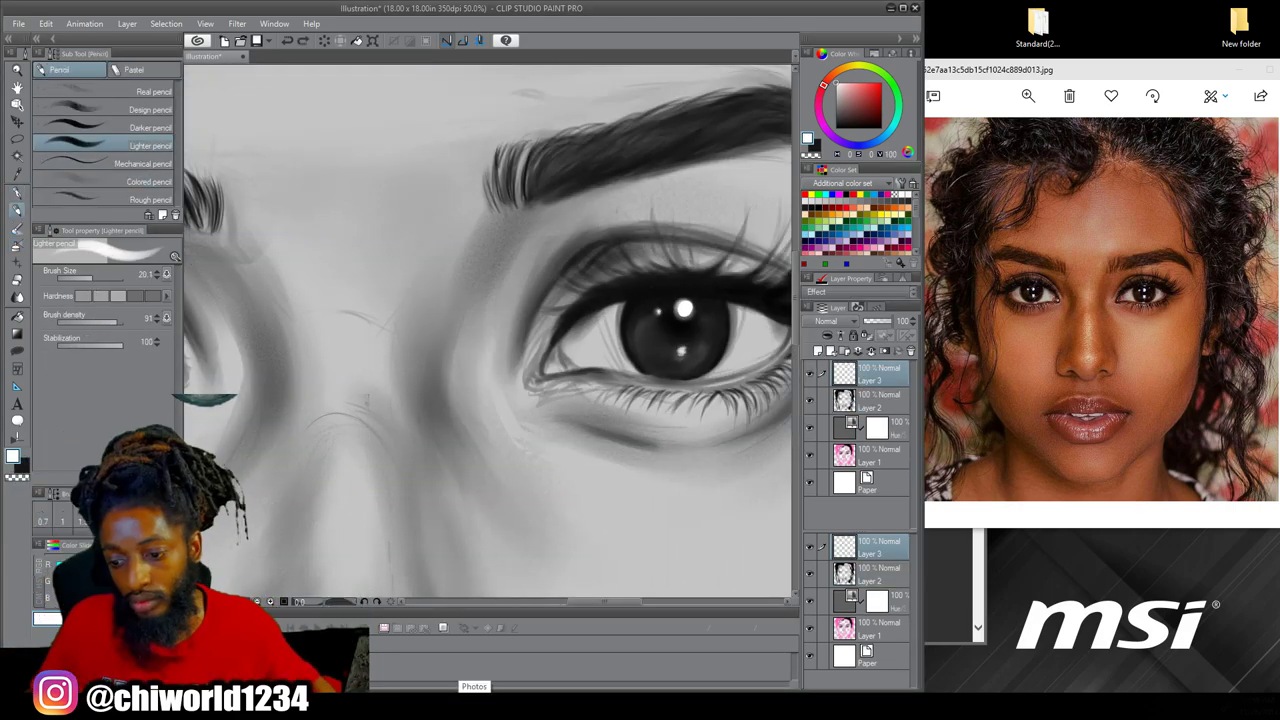
{"action": "scroll", "coordinate": [685, 314], "scroll_direction": "down", "scroll_amount": 1}
{"action": "left_click", "coordinate": [148, 181]}
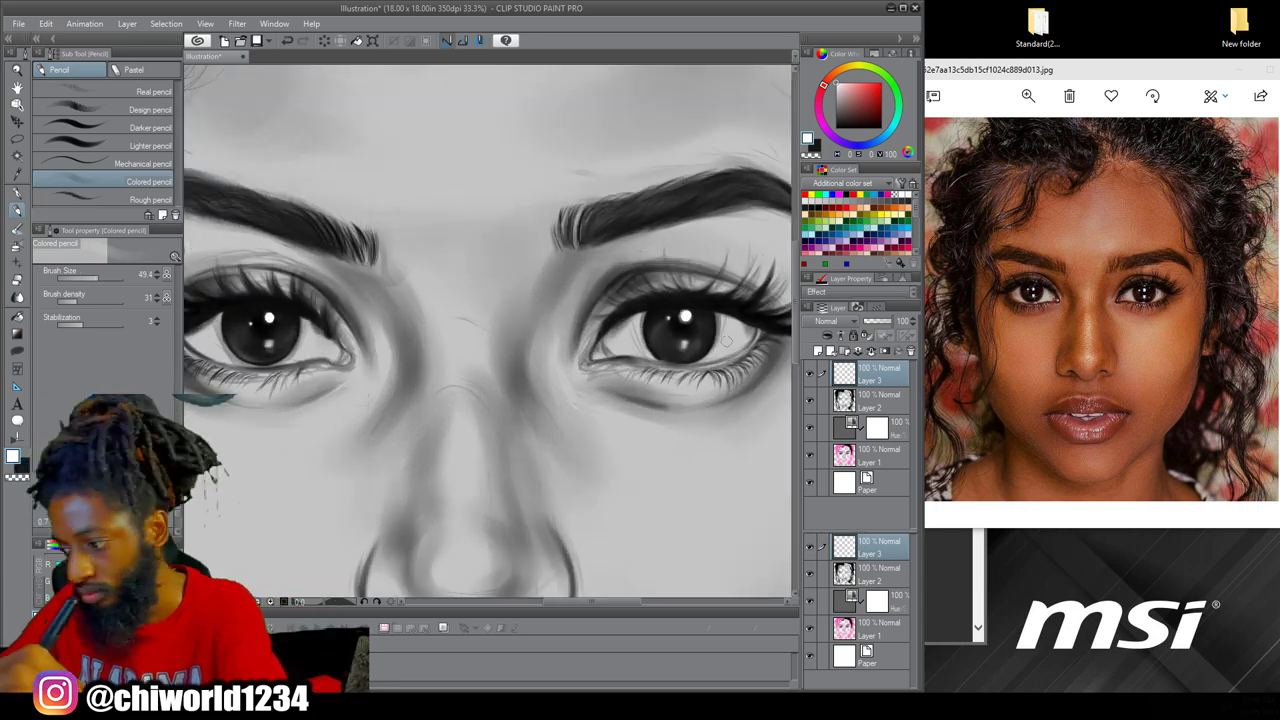
{"action": "scroll", "coordinate": [698, 440], "scroll_direction": "down", "scroll_amount": 3}
Paint soft white highlights on the forehead with the Colored pencil at size 330.4
{"action": "scroll", "coordinate": [561, 166], "scroll_direction": "up", "scroll_amount": 2}
{"action": "key", "text": "bracketright"}
{"action": "key", "text": "bracketright"}
{"action": "key", "text": "bracketright"}
{"action": "key", "text": "bracketright"}
{"action": "key", "text": "bracketright"}
{"action": "key", "text": "bracketright"}
{"action": "key", "text": "bracketright"}
{"action": "key", "text": "bracketright"}
{"action": "key", "text": "bracketright"}
{"action": "key", "text": "bracketright"}
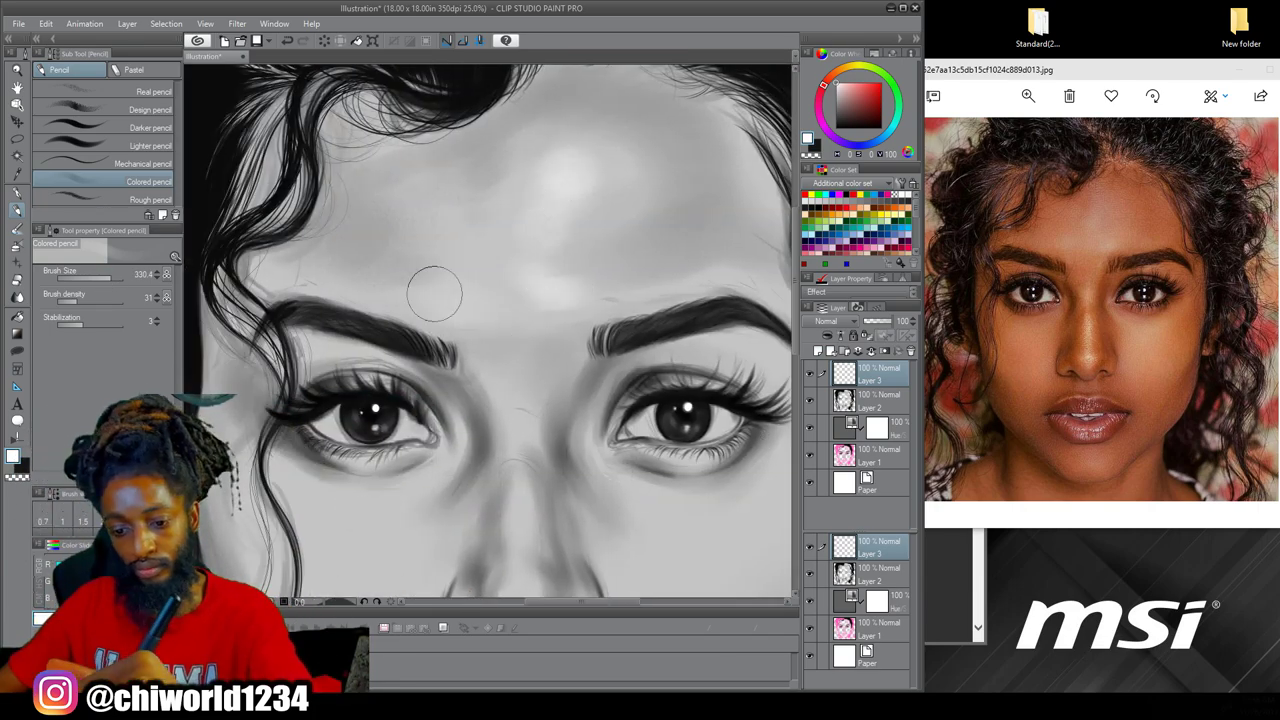
{"action": "left_click_drag", "start_coordinate": [560, 440], "coordinate": [512, 200]}
{"action": "left_click_drag", "start_coordinate": [648, 280], "coordinate": [635, 338]}
{"action": "scroll", "coordinate": [295, 487], "scroll_direction": "down", "scroll_amount": 2}
Add white highlights to the chin and both lips with the Colored pencil, using size 44.7 and brush density 48 for the lips
{"action": "scroll", "coordinate": [517, 471], "scroll_direction": "up", "scroll_amount": 4}
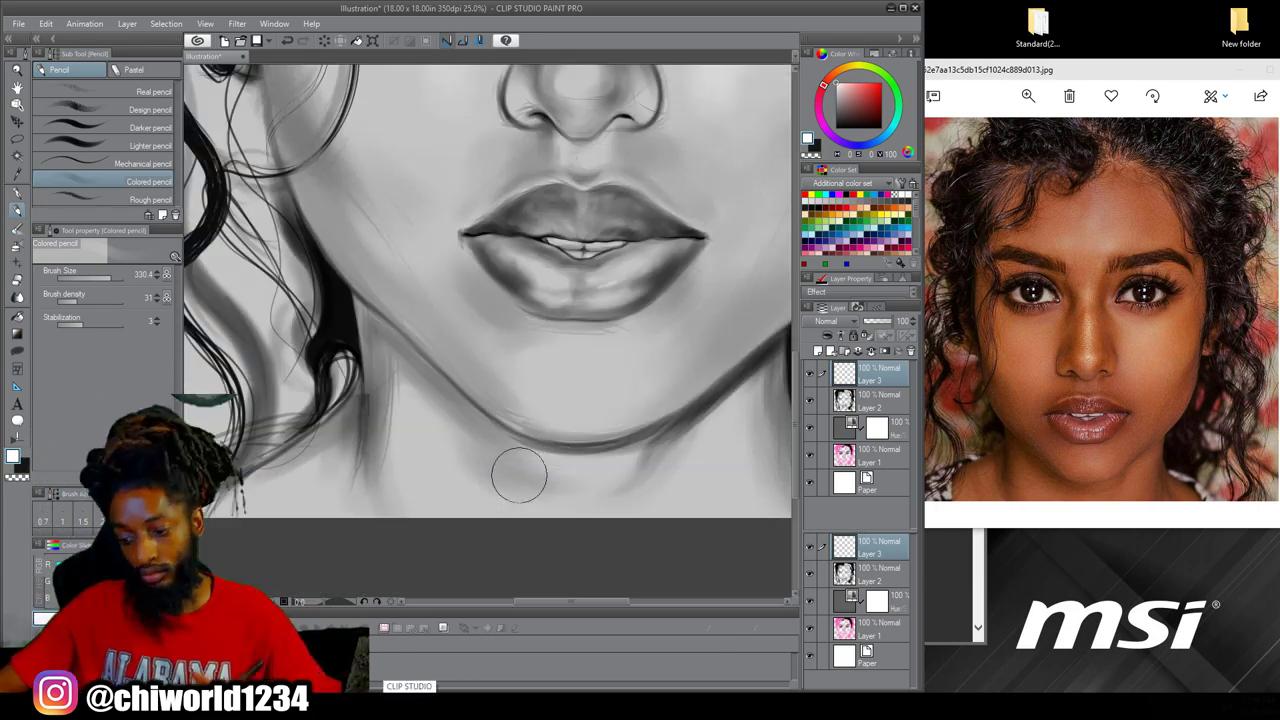
{"action": "left_click", "coordinate": [148, 145]}
{"action": "left_click", "coordinate": [148, 181]}
{"action": "left_click_drag", "start_coordinate": [590, 302], "coordinate": [526, 324]}
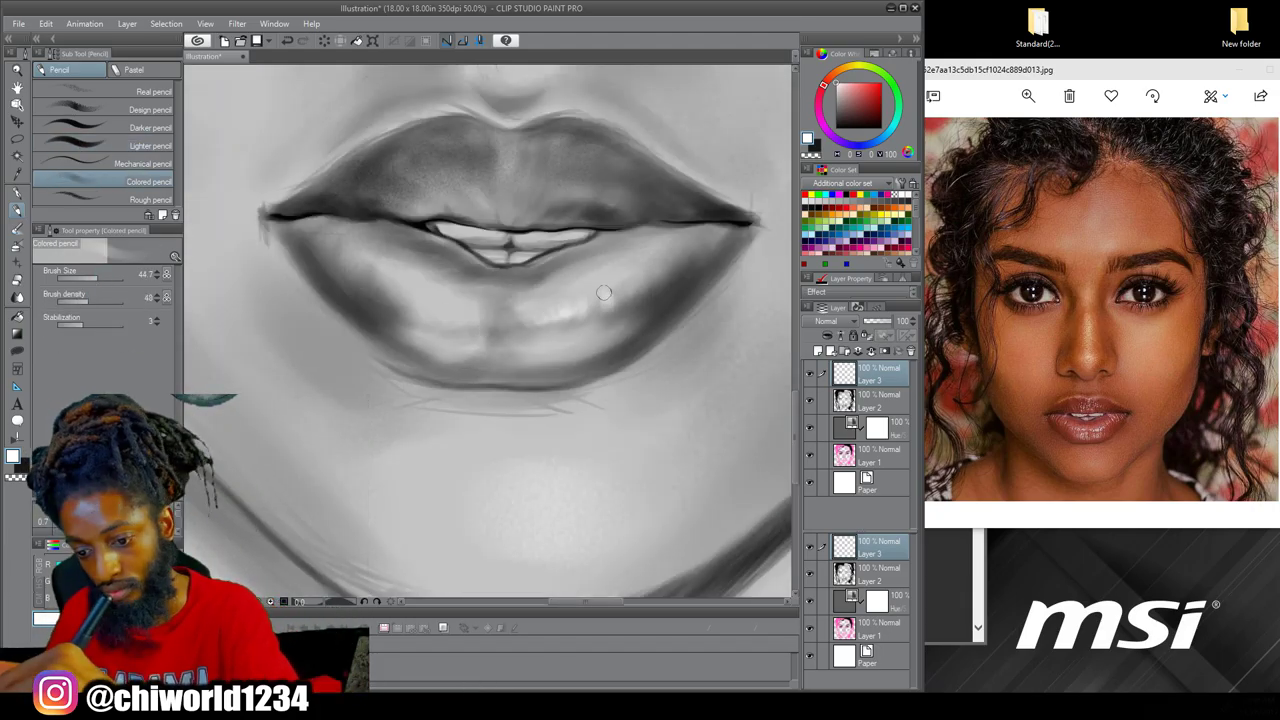
{"action": "left_click_drag", "start_coordinate": [684, 236], "coordinate": [632, 278]}
{"action": "left_click_drag", "start_coordinate": [408, 298], "coordinate": [470, 318]}
{"action": "left_click_drag", "start_coordinate": [574, 340], "coordinate": [536, 355]}
{"action": "left_click_drag", "start_coordinate": [430, 336], "coordinate": [460, 352]}
{"action": "mouse_move", "coordinate": [517, 200]}
{"action": "left_mouse_down"}
{"action": "mouse_move", "coordinate": [514, 212]}
{"action": "mouse_move", "coordinate": [510, 186]}
{"action": "left_mouse_up"}
{"action": "mouse_move", "coordinate": [540, 180]}
{"action": "left_mouse_down"}
{"action": "mouse_move", "coordinate": [596, 192]}
{"action": "mouse_move", "coordinate": [514, 180]}
{"action": "left_mouse_up"}
{"action": "left_click_drag", "start_coordinate": [488, 152], "coordinate": [466, 200]}
Paint soft white highlights on both cheeks below the eyes with the Colored pencil
{"action": "scroll", "coordinate": [480, 180], "scroll_direction": "down", "scroll_amount": 4}
{"action": "scroll", "coordinate": [560, 160], "scroll_direction": "up", "scroll_amount": 2}
{"action": "left_click_drag", "start_coordinate": [560, 330], "coordinate": [622, 210]}
{"action": "left_click_drag", "start_coordinate": [706, 400], "coordinate": [670, 402]}
{"action": "left_click_drag", "start_coordinate": [424, 362], "coordinate": [432, 380]}
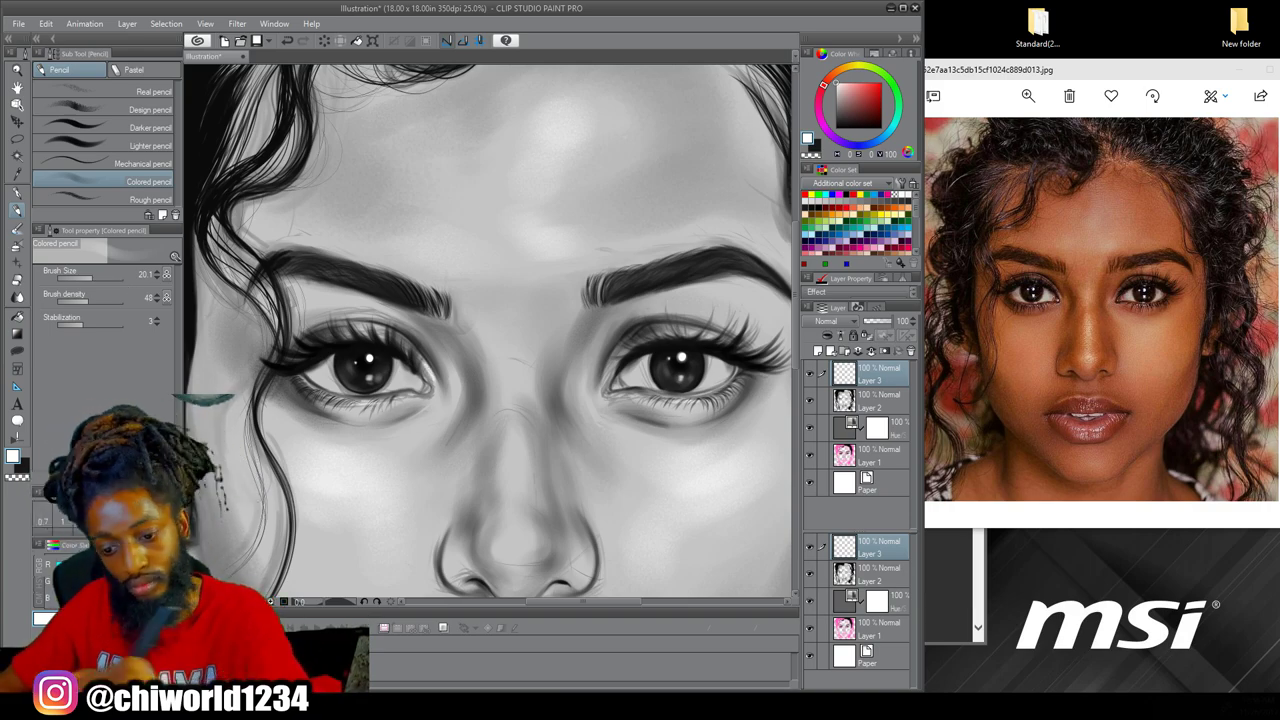
Highlight the inner eye corners and the nose bridge in white with the Colored pencil, using size 148.4 on the bridge
{"action": "left_click_drag", "start_coordinate": [604, 366], "coordinate": [607, 392]}
{"action": "left_click_drag", "start_coordinate": [540, 400], "coordinate": [537, 243]}
{"action": "left_click_drag", "start_coordinate": [530, 340], "coordinate": [537, 409]}
{"action": "left_click", "coordinate": [105, 278]}
{"action": "mouse_move", "coordinate": [524, 452]}
{"action": "left_mouse_down"}
{"action": "mouse_move", "coordinate": [524, 472]}
{"action": "mouse_move", "coordinate": [518, 374]}
{"action": "left_mouse_up"}
Brighten the nose tip and lower bridge with the Colored pencil at size 60.3 and brush density 37
{"action": "left_click", "coordinate": [81, 301]}
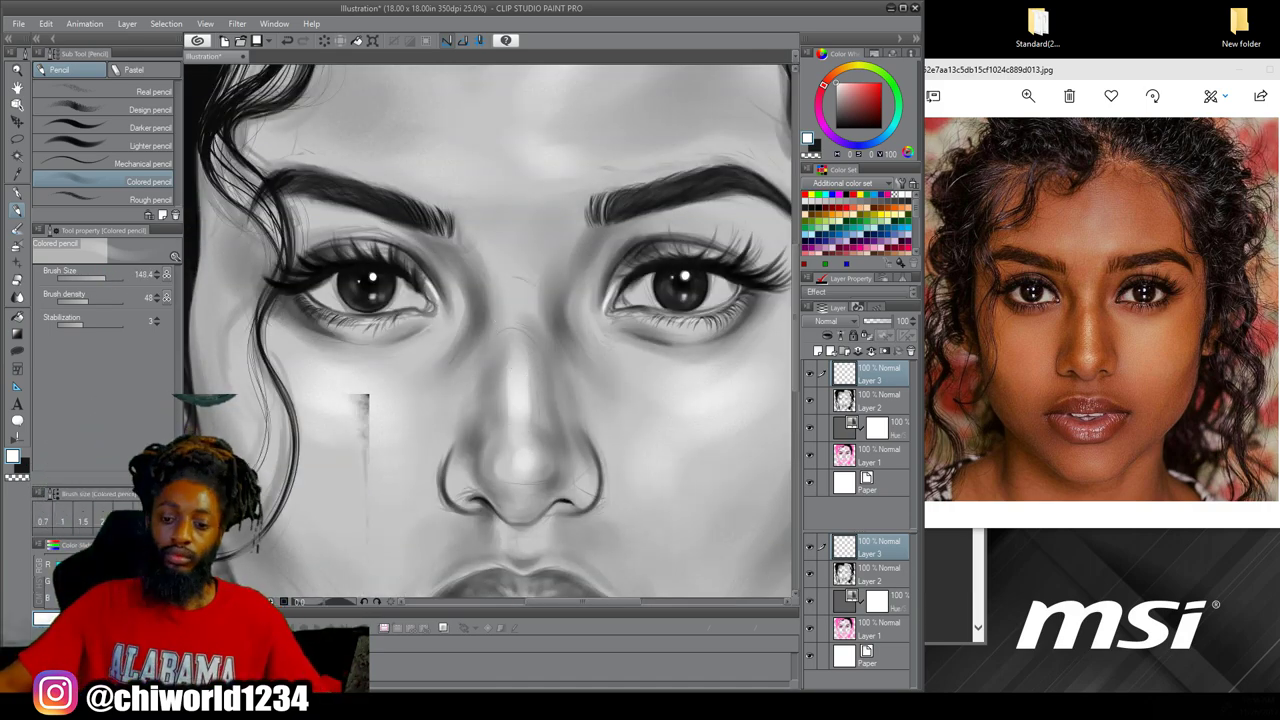
{"action": "left_click_drag", "start_coordinate": [364, 400], "coordinate": [363, 466]}
{"action": "left_click", "coordinate": [99, 278]}
{"action": "left_click_drag", "start_coordinate": [518, 483], "coordinate": [522, 419]}
{"action": "left_click_drag", "start_coordinate": [535, 514], "coordinate": [535, 524]}
{"action": "scroll", "coordinate": [538, 477], "scroll_direction": "down", "scroll_amount": 2}
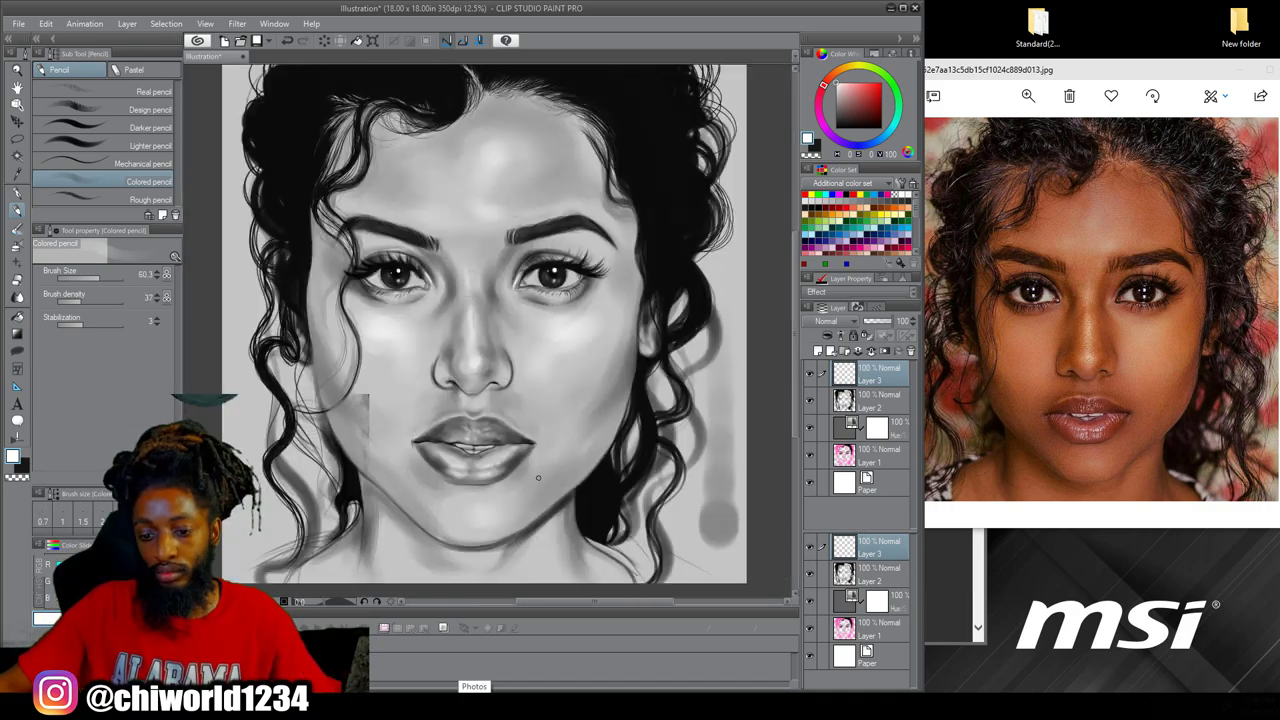
Add fine light details around the left eye and eyebrow with the Colored pencil at size 11.0
{"action": "scroll", "coordinate": [468, 225], "scroll_direction": "up", "scroll_amount": 2}
{"action": "left_click", "coordinate": [87, 278]}
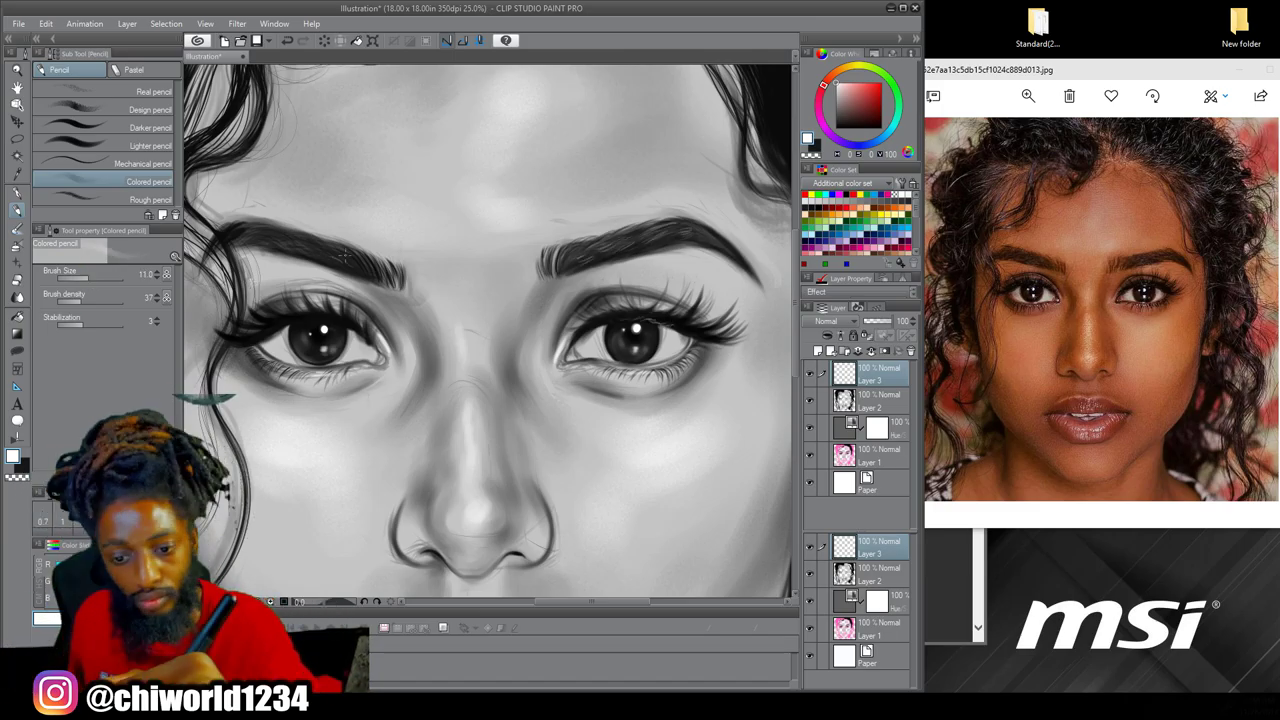
{"action": "left_click_drag", "start_coordinate": [280, 326], "coordinate": [320, 325]}
Raise the brush stabilization and draw thin white strand highlights in the black curl above the forehead
{"action": "left_click_drag", "start_coordinate": [520, 140], "coordinate": [528, 534]}
{"action": "left_click", "coordinate": [108, 324]}
{"action": "mouse_move", "coordinate": [436, 328]}
{"action": "left_mouse_down"}
{"action": "mouse_move", "coordinate": [454, 370]}
{"action": "mouse_move", "coordinate": [442, 366]}
{"action": "left_mouse_up"}
{"action": "left_click_drag", "start_coordinate": [381, 342], "coordinate": [410, 368]}
{"action": "left_click_drag", "start_coordinate": [434, 320], "coordinate": [452, 366]}
{"action": "left_click_drag", "start_coordinate": [392, 330], "coordinate": [424, 358]}
{"action": "left_click_drag", "start_coordinate": [560, 430], "coordinate": [432, 342]}
Draw light strands through the hair above the hairline with the Colored pencil at size 12.2, brush density 34 and stabilization 39
{"action": "left_click", "coordinate": [84, 279]}
{"action": "left_click", "coordinate": [95, 301]}
{"action": "left_click", "coordinate": [112, 324]}
{"action": "mouse_move", "coordinate": [648, 296]}
{"action": "left_mouse_down"}
{"action": "mouse_move", "coordinate": [602, 285]}
{"action": "mouse_move", "coordinate": [558, 252]}
{"action": "left_mouse_up"}
{"action": "scroll", "coordinate": [445, 480], "scroll_direction": "down", "scroll_amount": 4}
{"action": "scroll", "coordinate": [455, 445], "scroll_direction": "up", "scroll_amount": 5}
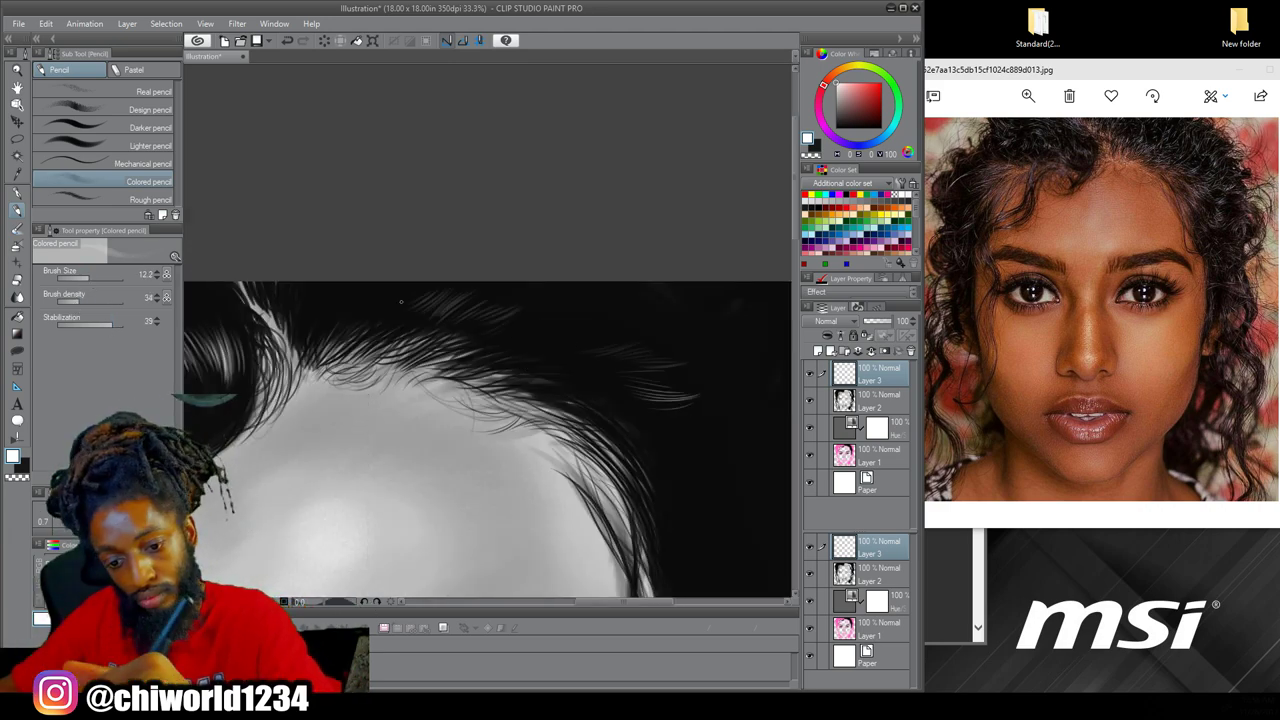
{"action": "scroll", "coordinate": [477, 372], "scroll_direction": "down", "scroll_amount": 3}
{"action": "scroll", "coordinate": [551, 208], "scroll_direction": "up", "scroll_amount": 2}
{"action": "scroll", "coordinate": [529, 406], "scroll_direction": "down", "scroll_amount": 3}
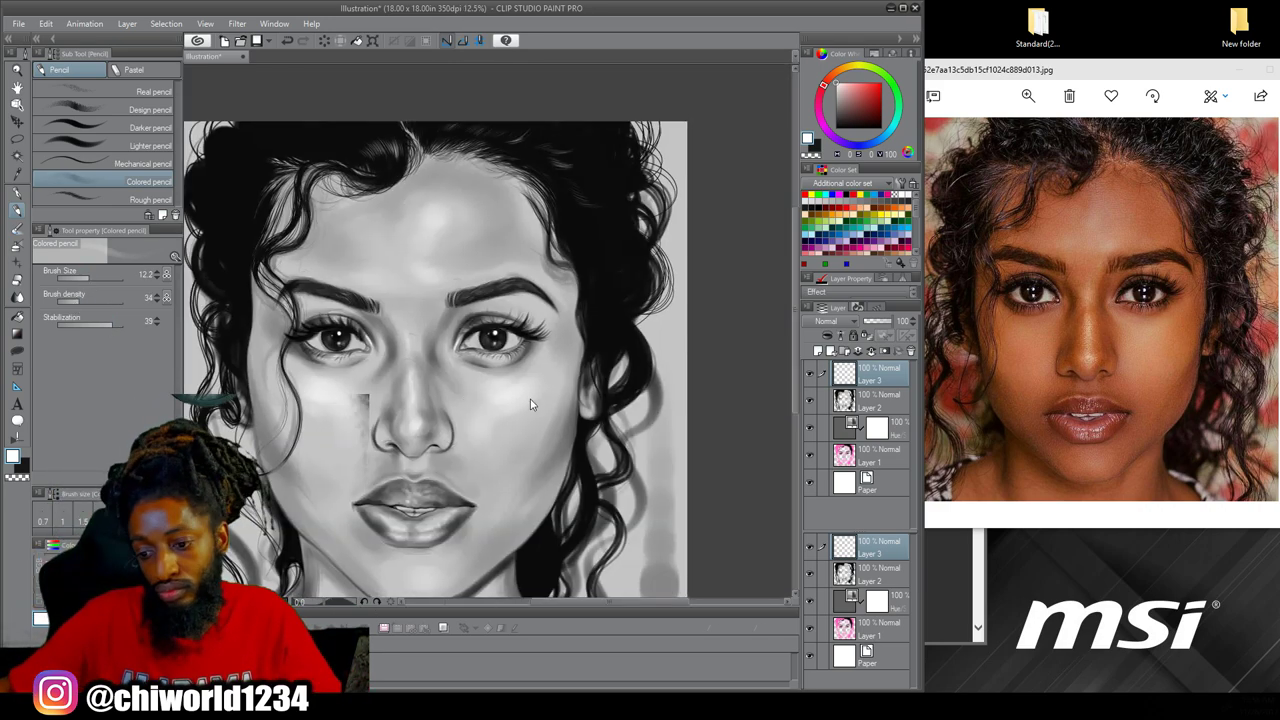
Add light strand highlights to the side curls with the Colored pencil at size 24.5 and stabilization 100
{"action": "scroll", "coordinate": [529, 406], "scroll_direction": "up", "scroll_amount": 3}
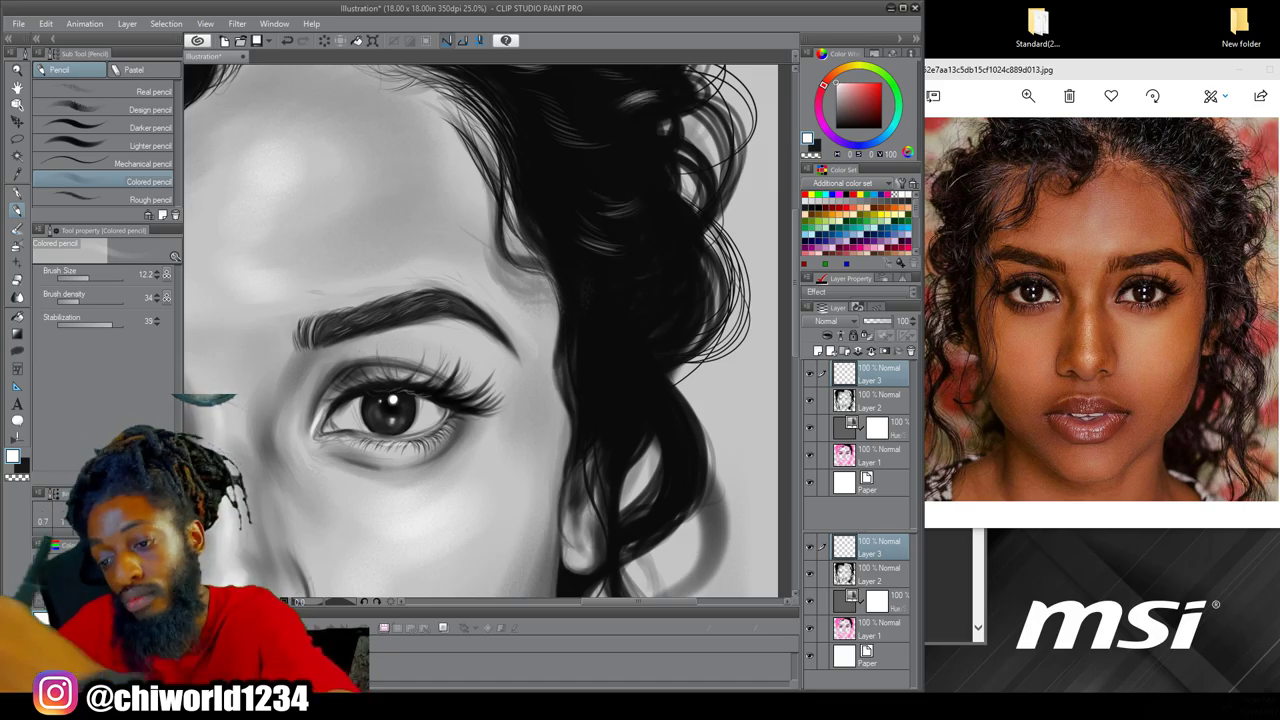
{"action": "scroll", "coordinate": [700, 512], "scroll_direction": "down", "scroll_amount": 2}
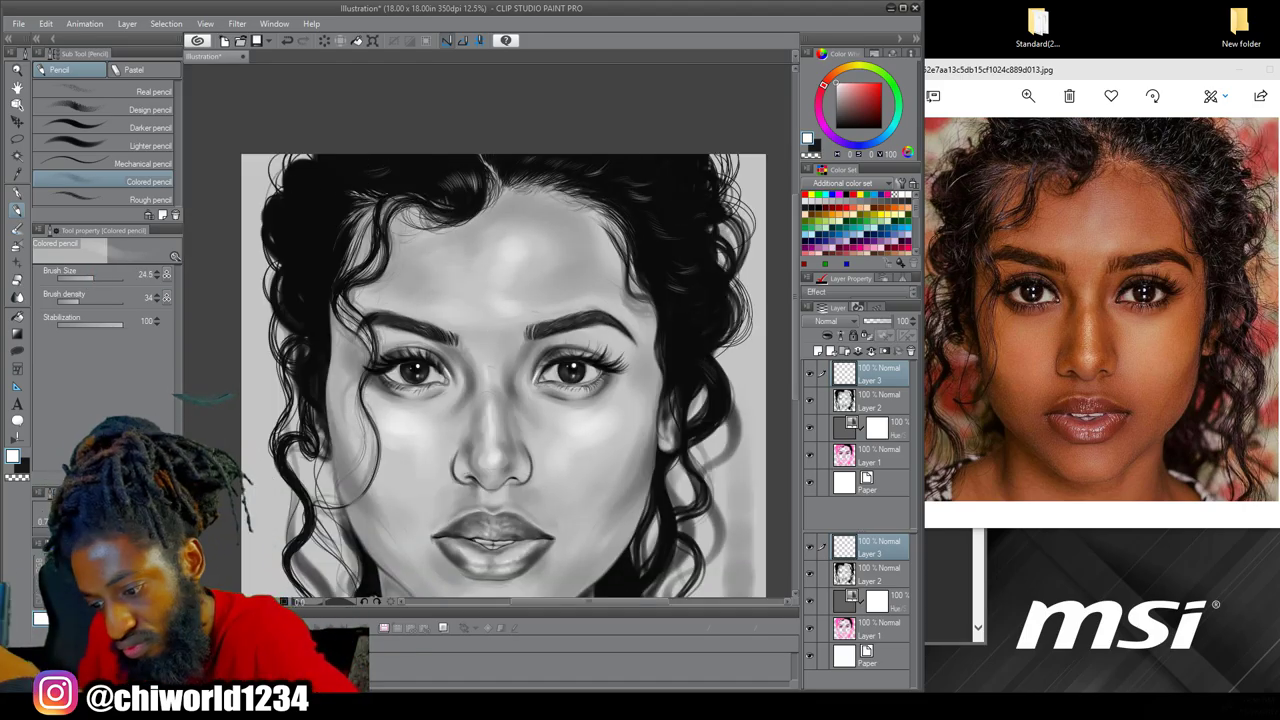
{"action": "scroll", "coordinate": [545, 408], "scroll_direction": "up", "scroll_amount": 2}
{"action": "scroll", "coordinate": [545, 408], "scroll_direction": "down", "scroll_amount": 3}
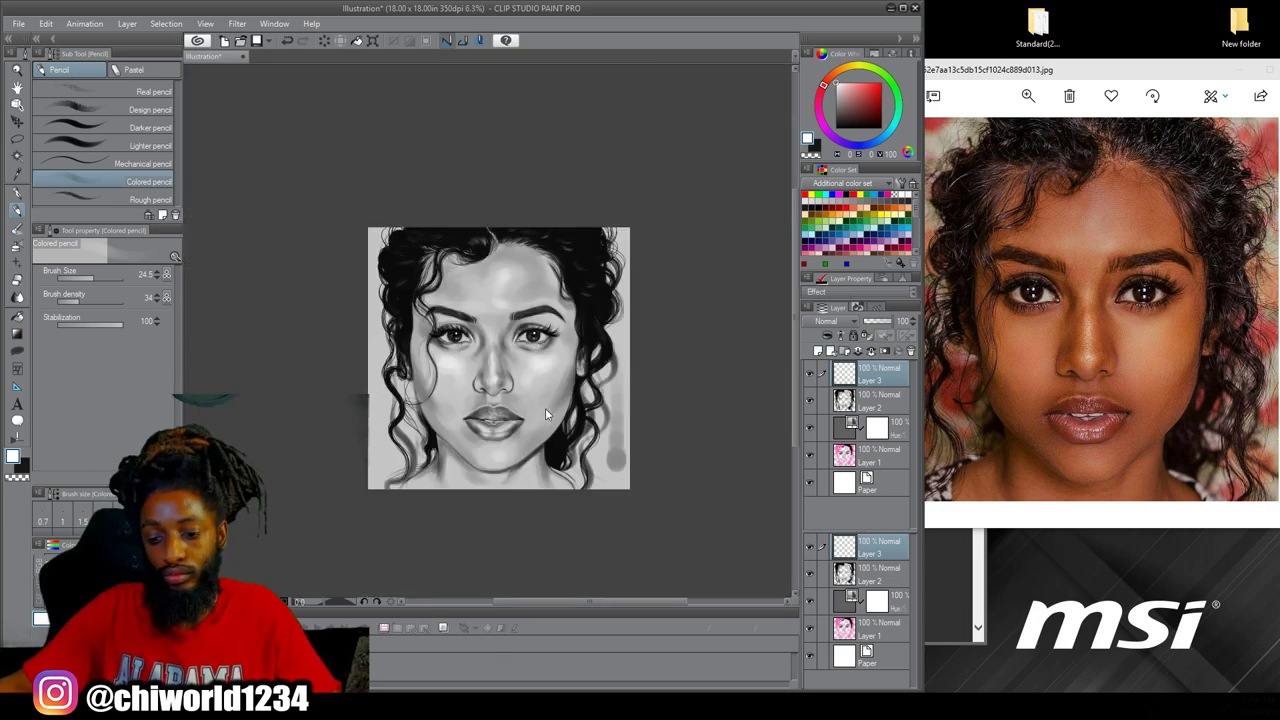
{"action": "scroll", "coordinate": [545, 408], "scroll_direction": "up", "scroll_amount": 1}
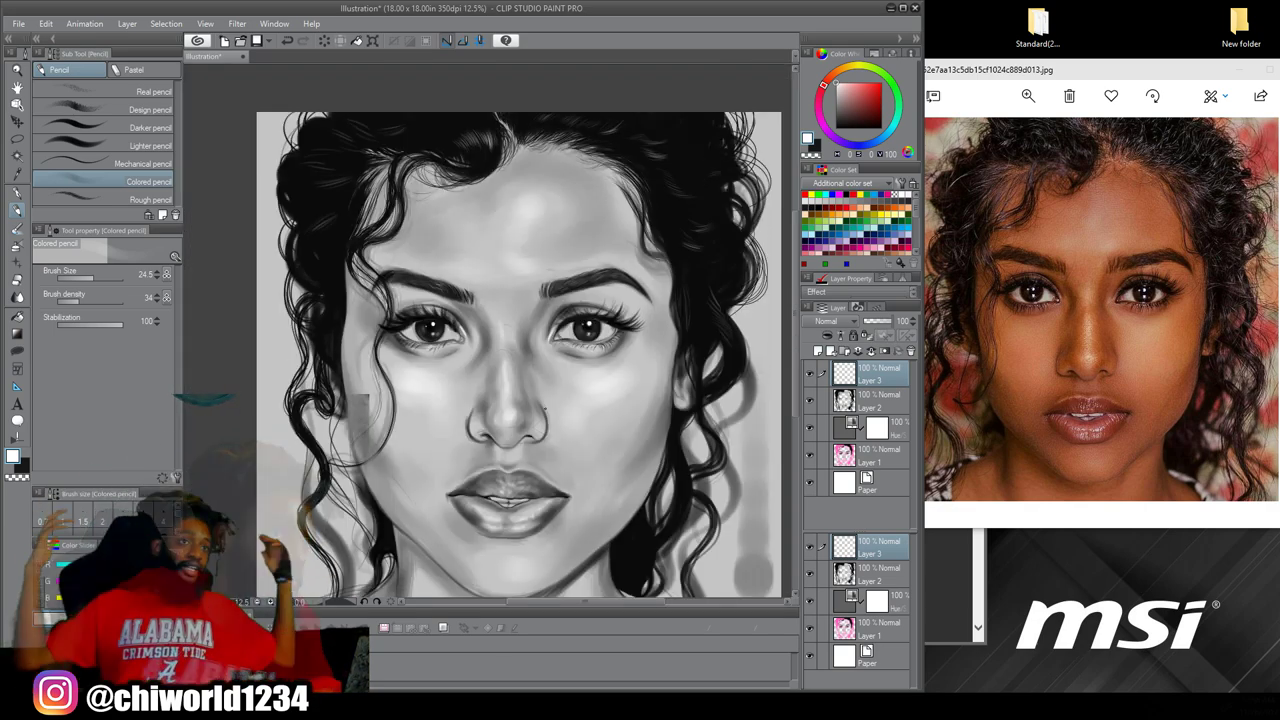